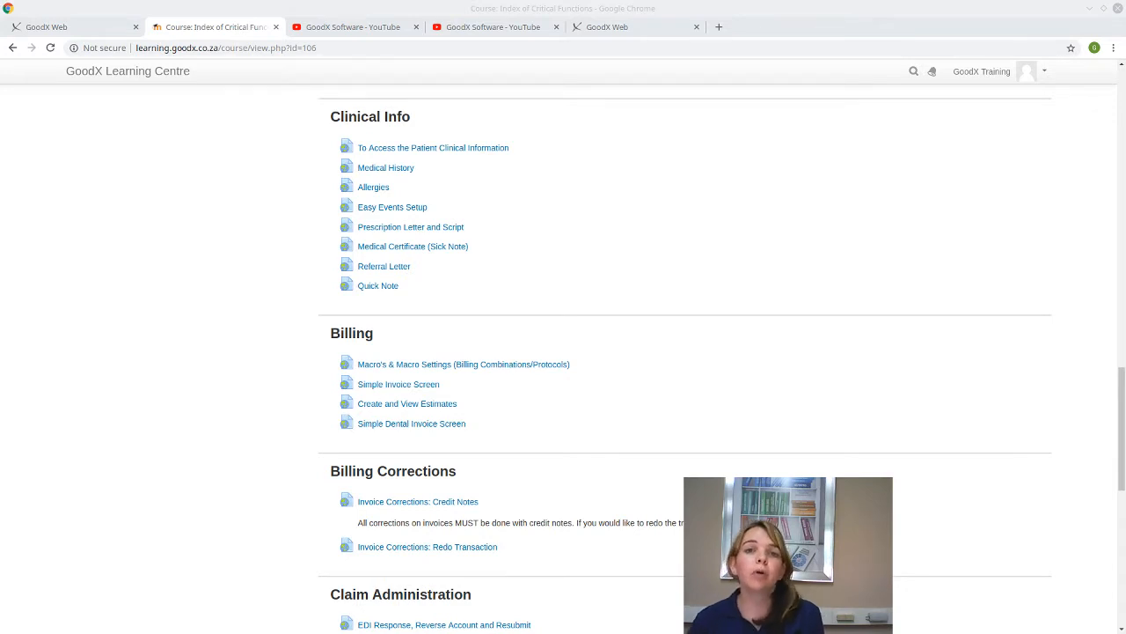
scroll(695, 262, "up", 5)
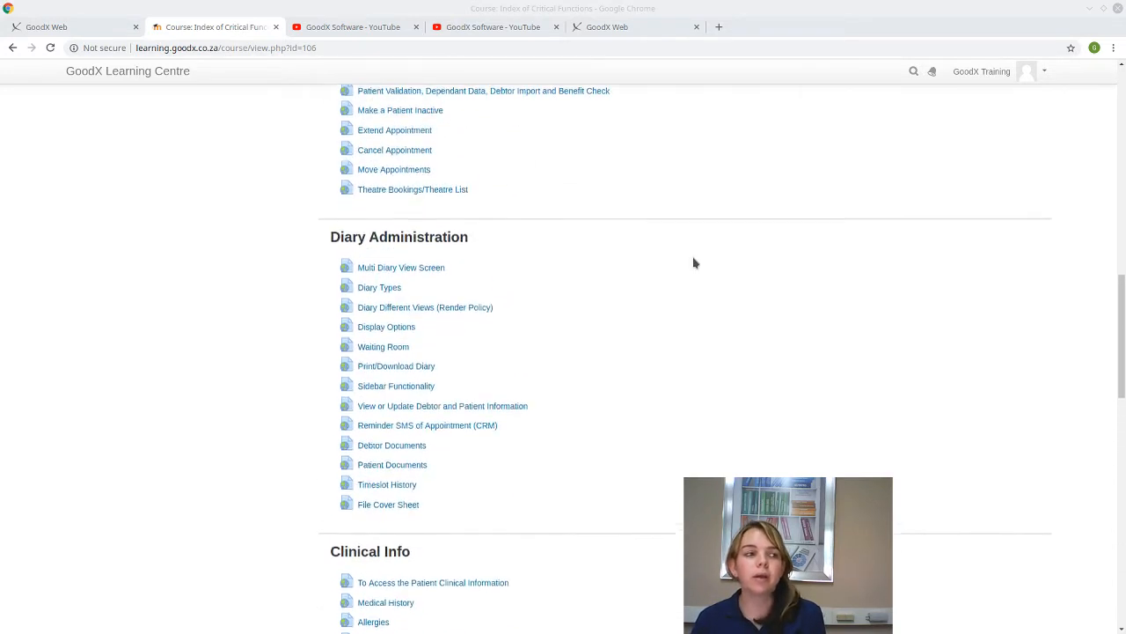
scroll(695, 260, "up", 6)
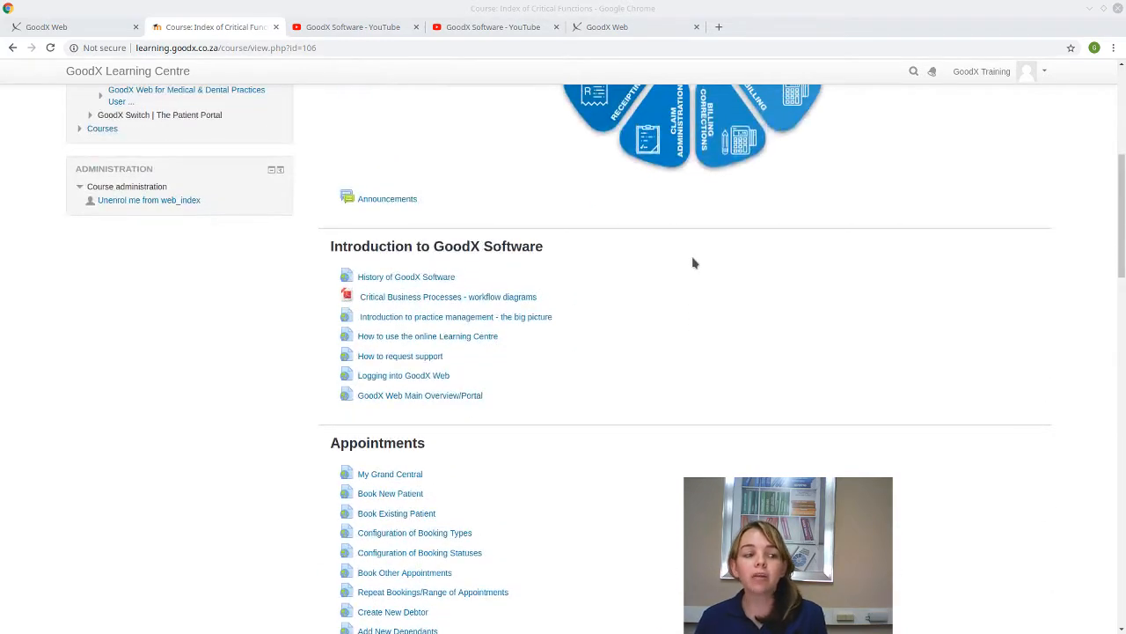
scroll(691, 302, "down", 6)
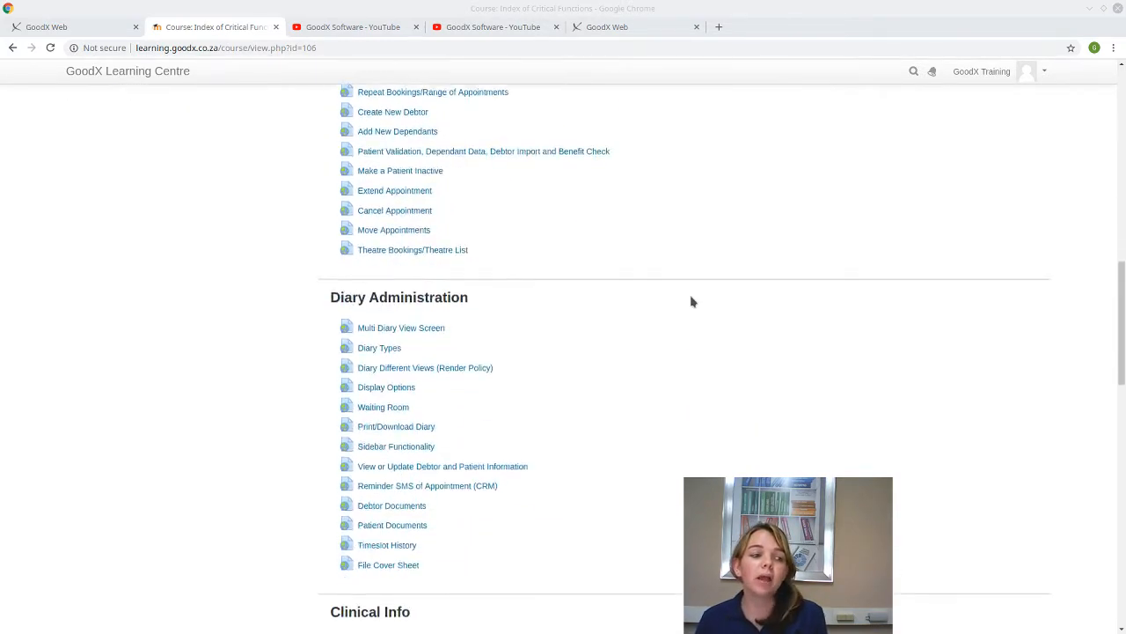
scroll(692, 302, "down", 4)
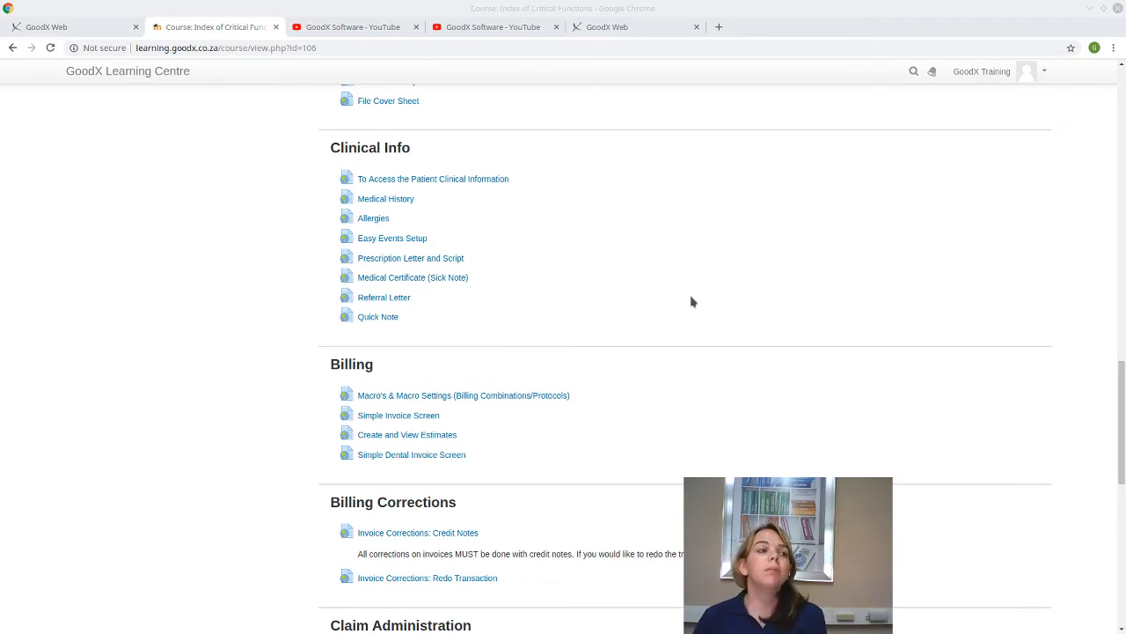
- Switch to the GoodX Web diary and advance the 10:45 consultation booking's status from Arrived to Ready
left_click(80, 29)
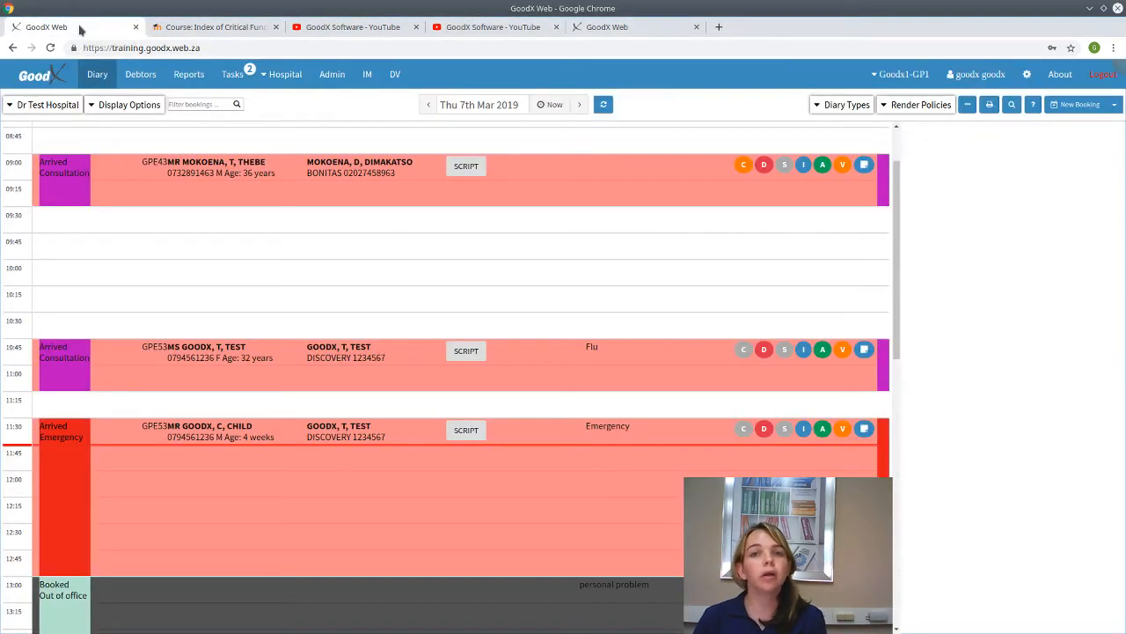
left_click(507, 374)
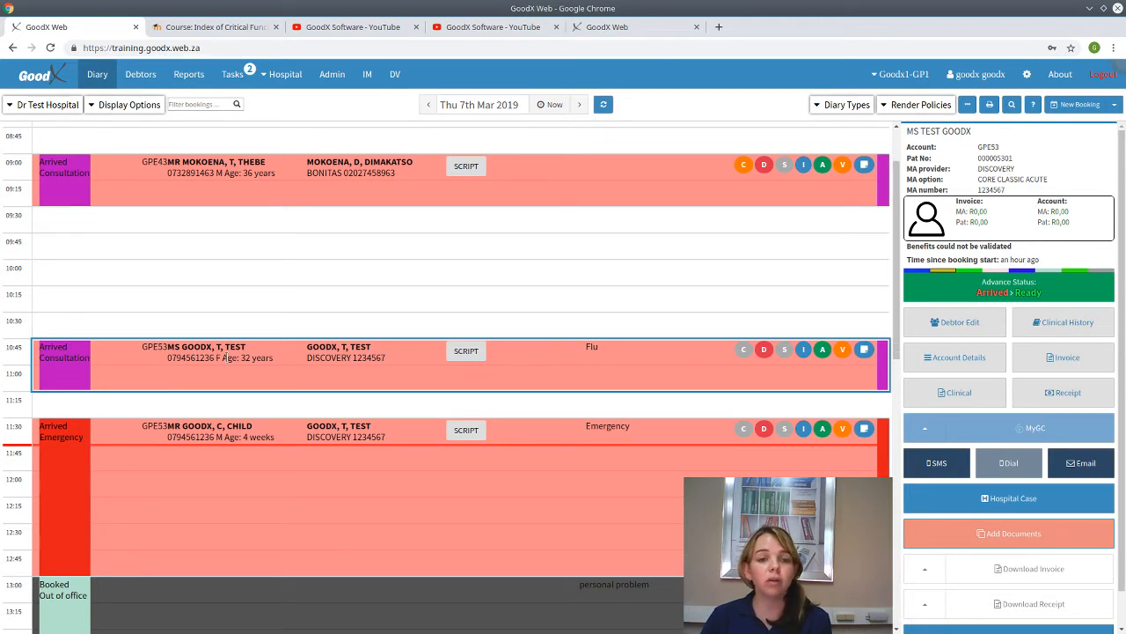
left_click(959, 295)
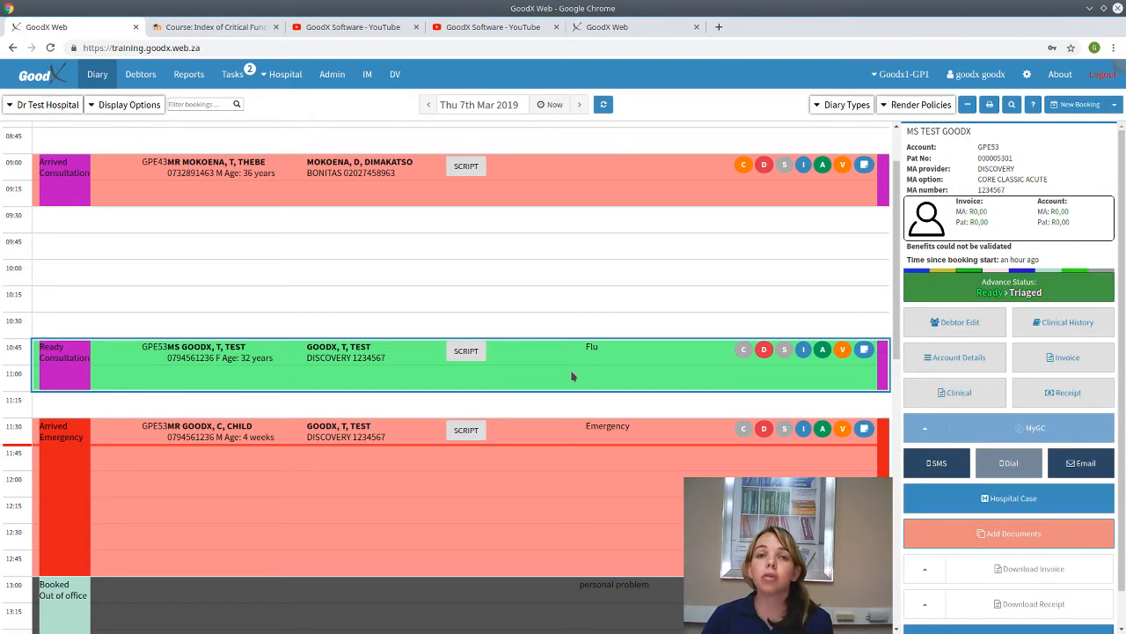
- Open the booking's clinical record and expand the General History section of its Medical History form
left_click(973, 398)
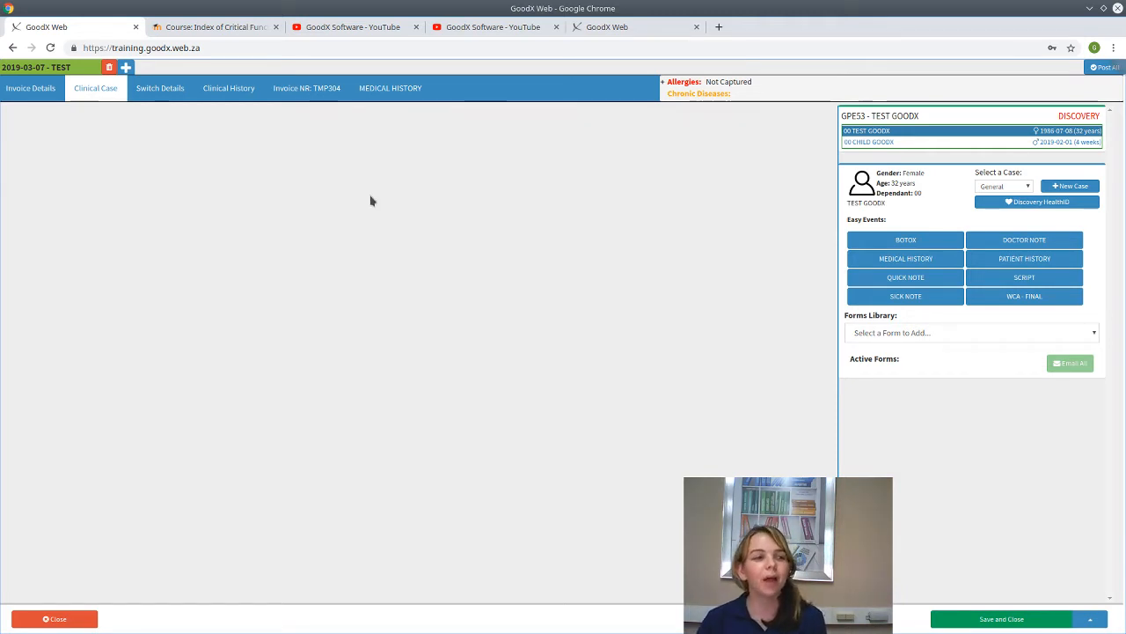
left_click(392, 95)
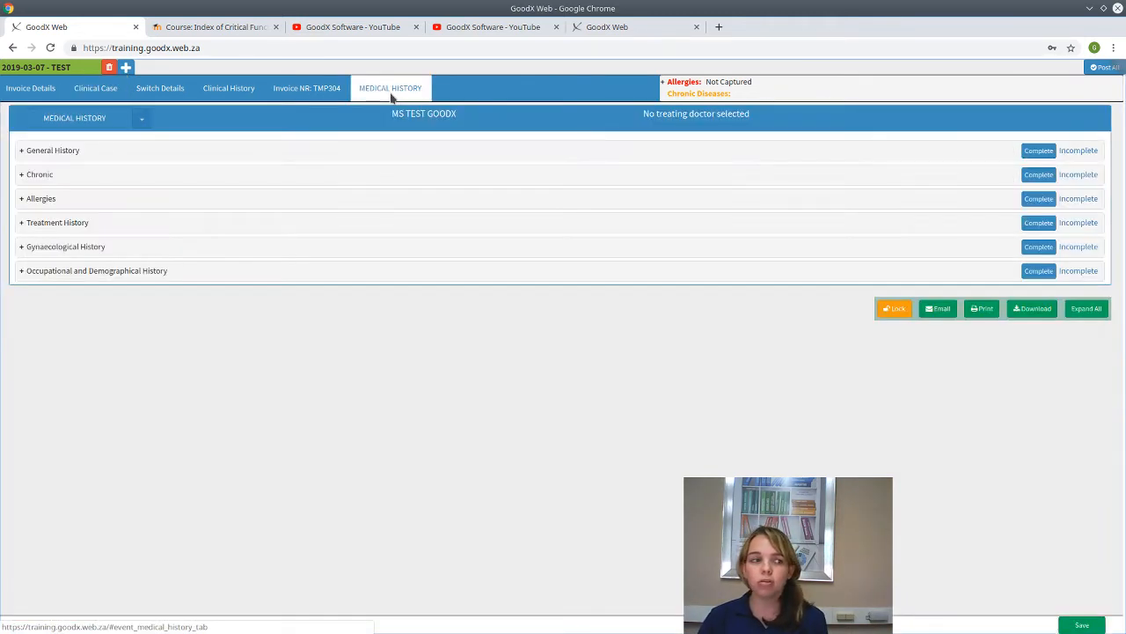
left_click(51, 152)
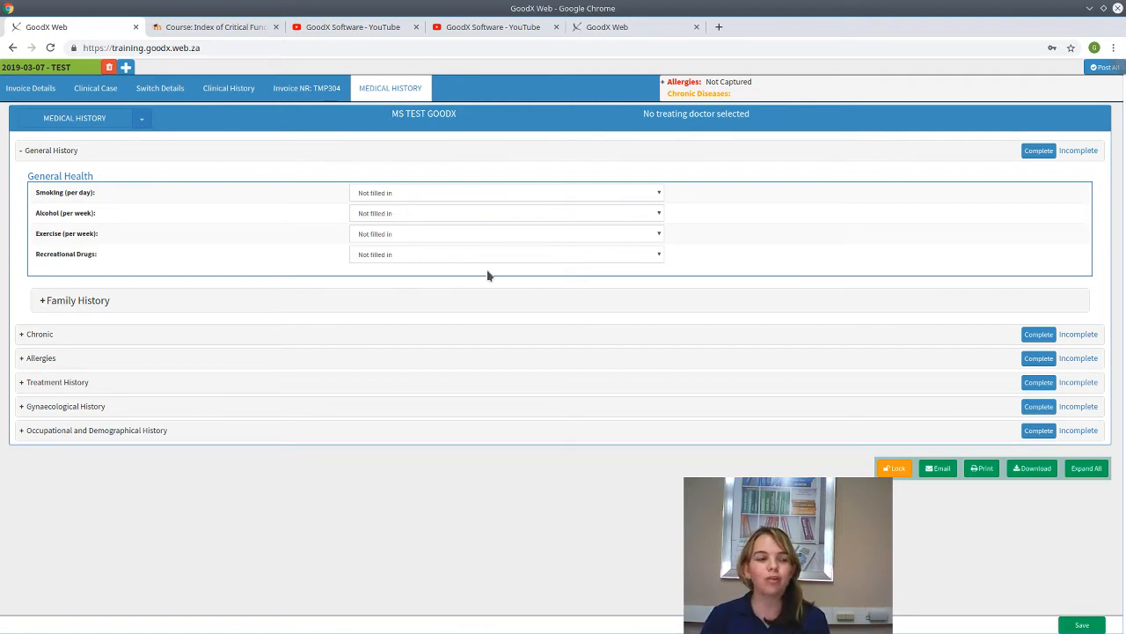
- Set Exercise (per week) to 2 and Recreational Drugs to Never under General Health
left_click(419, 257)
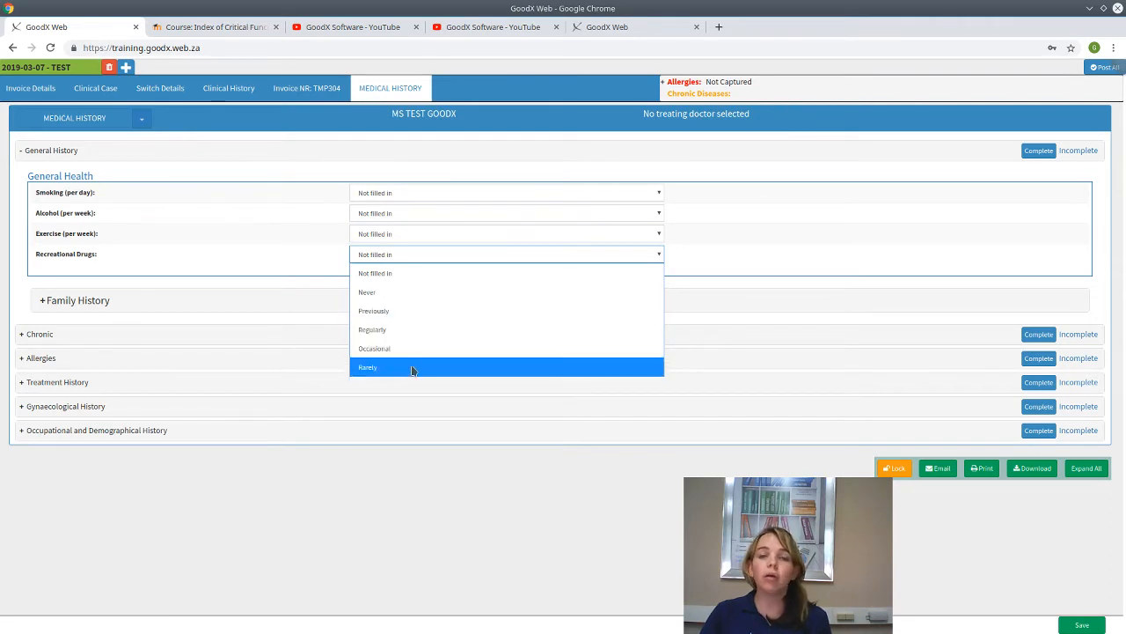
left_click(404, 239)
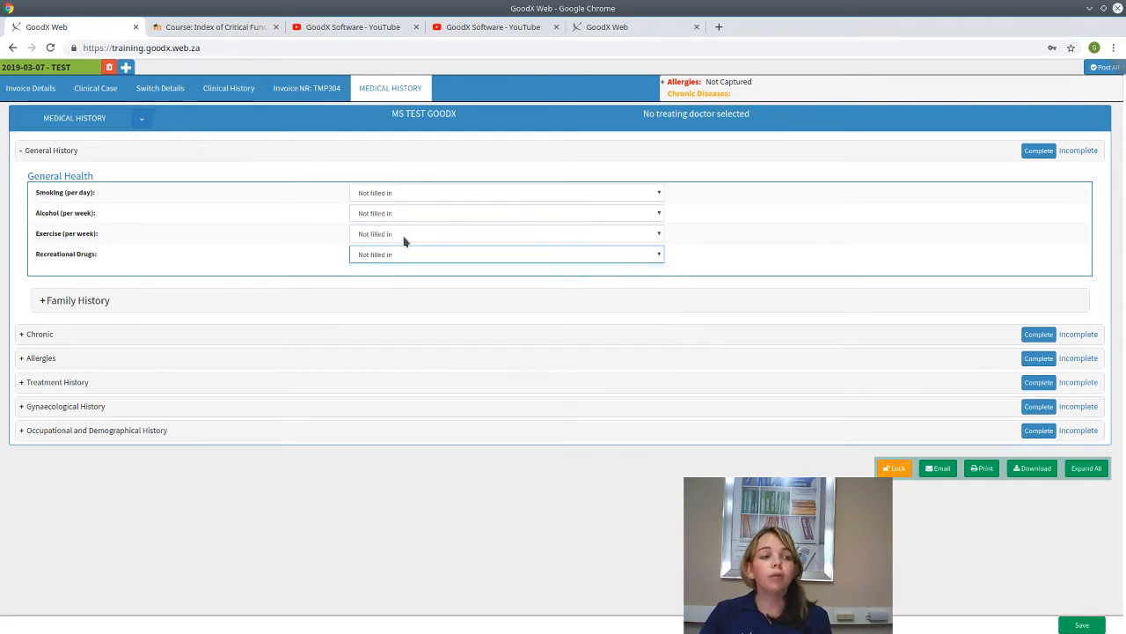
left_click(400, 236)
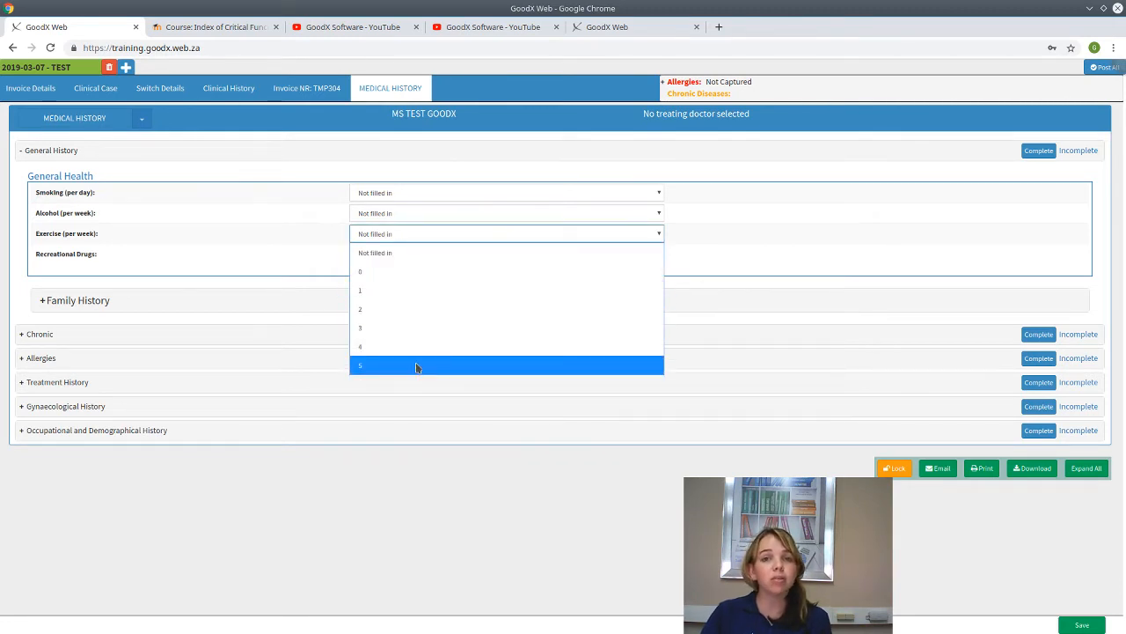
left_click(412, 308)
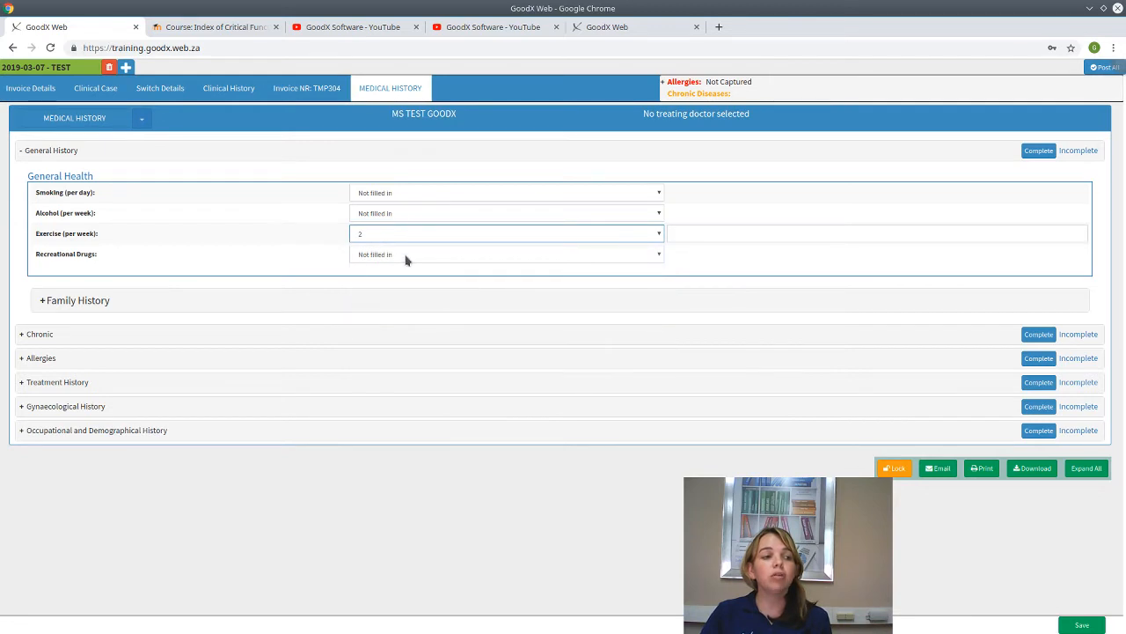
left_click(406, 256)
left_click(410, 291)
- Set Alcohol (per week) to 1-5 and Smoking (per day) to 15-20 under General Health
left_click(388, 214)
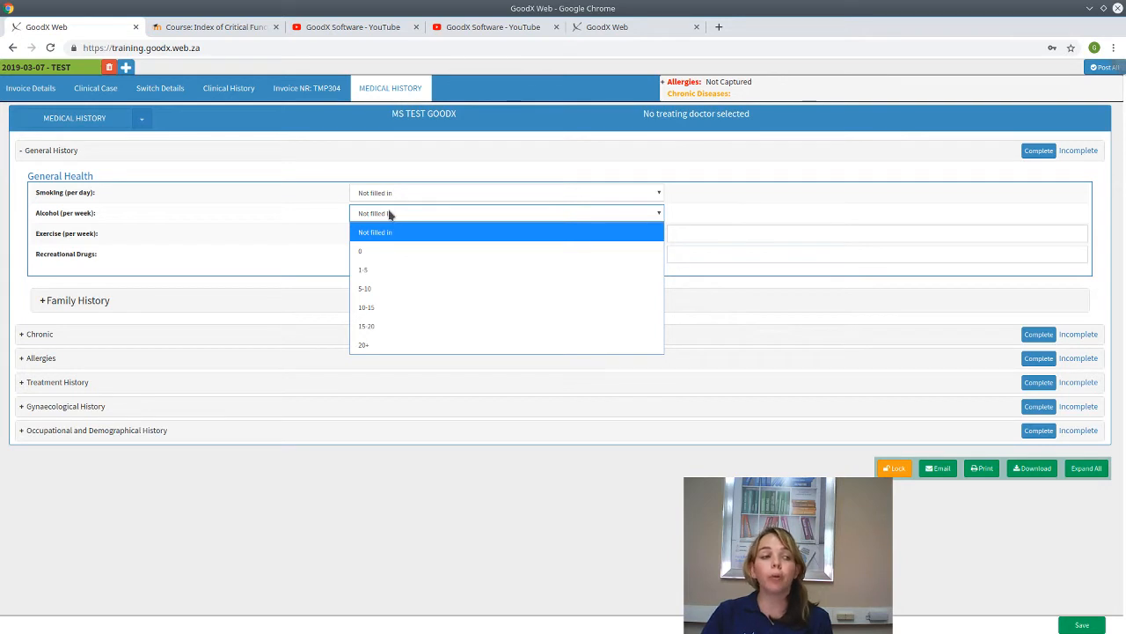
left_click(393, 275)
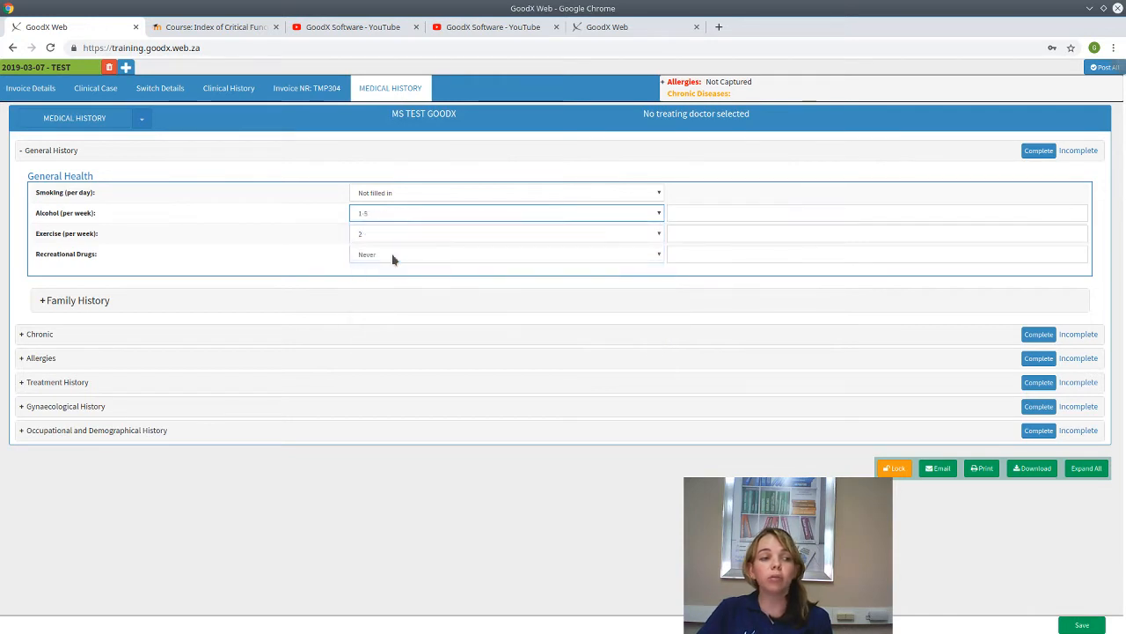
left_click(384, 197)
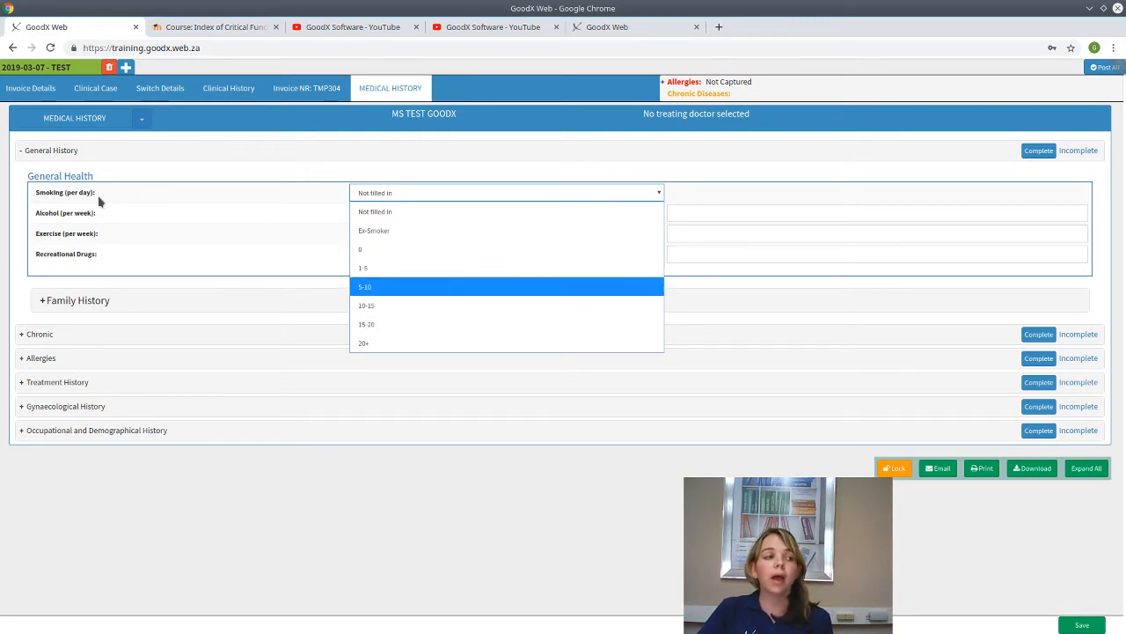
left_click(408, 325)
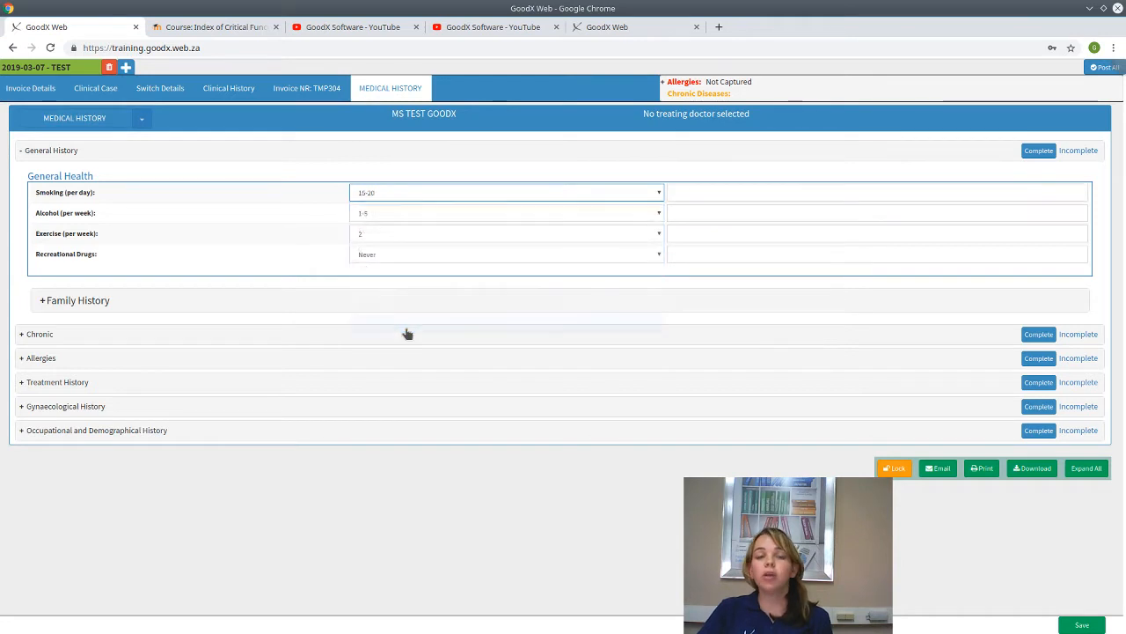
left_click(710, 192)
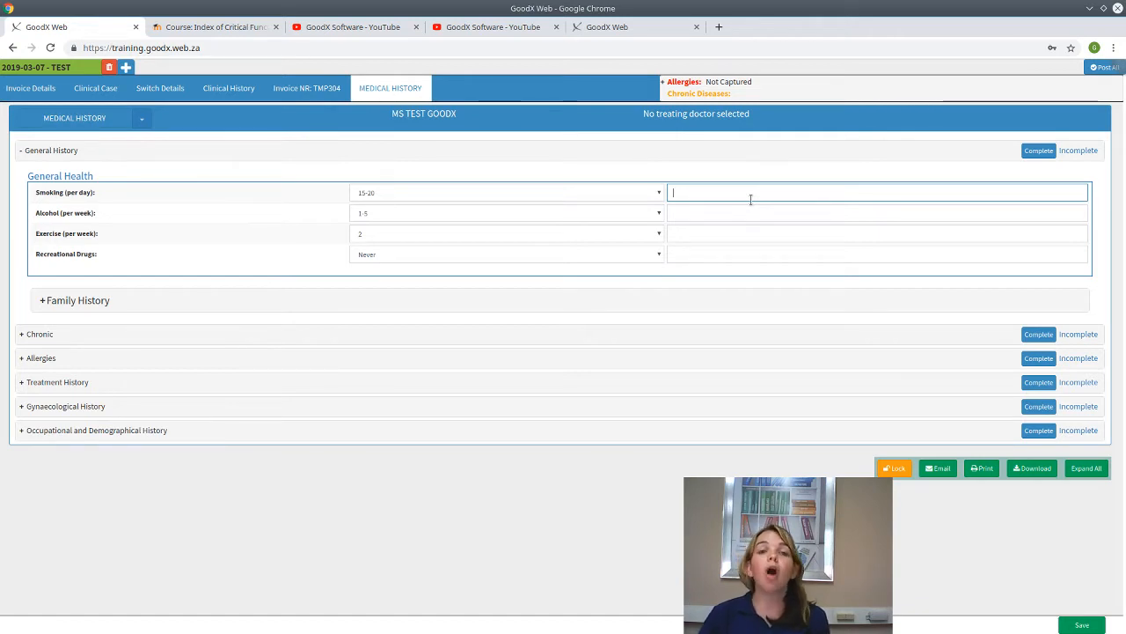
left_click(750, 212)
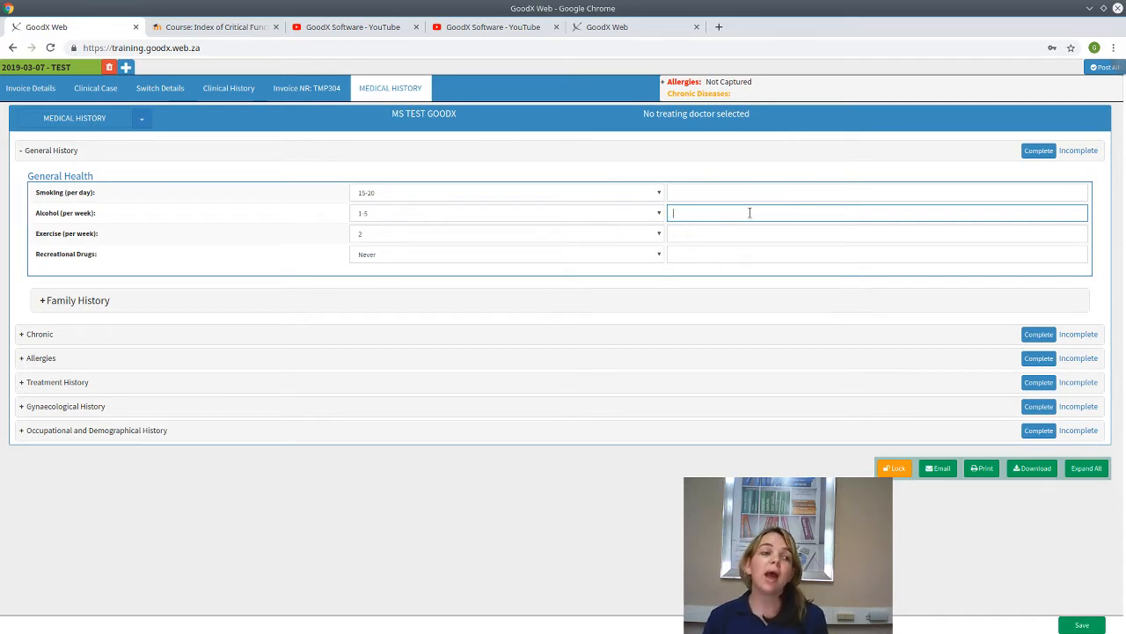
left_click(744, 230)
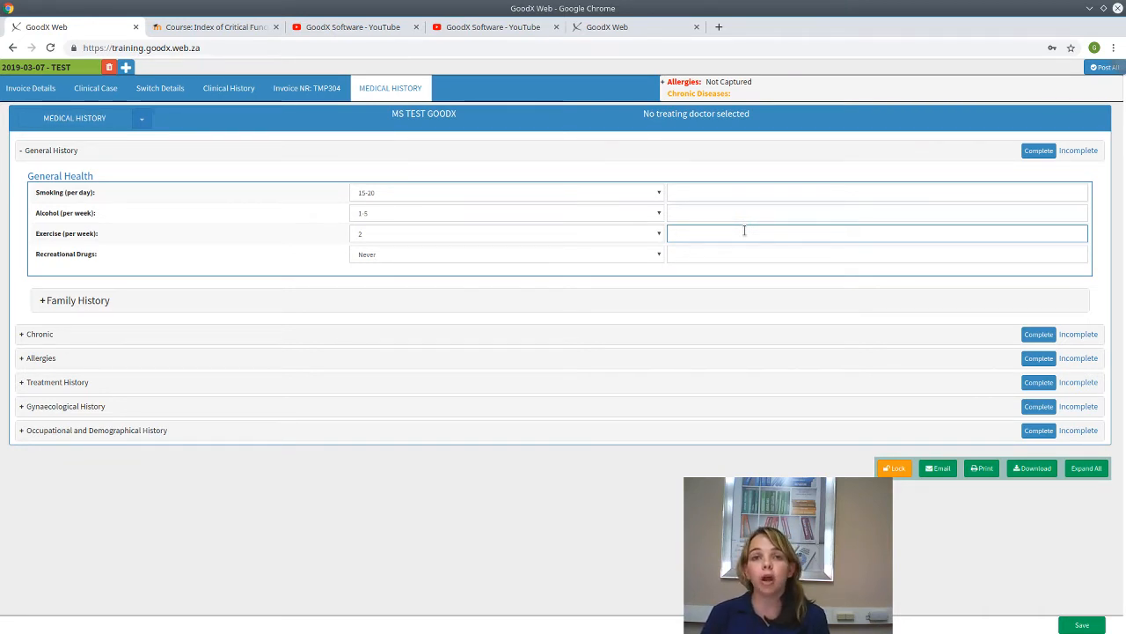
- Mark Asthma (General), Hearing Loss (onset <50 years) and Heart Disease in the Family History, and set the General History section as complete
left_click(108, 300)
scroll(264, 334, "down", 2)
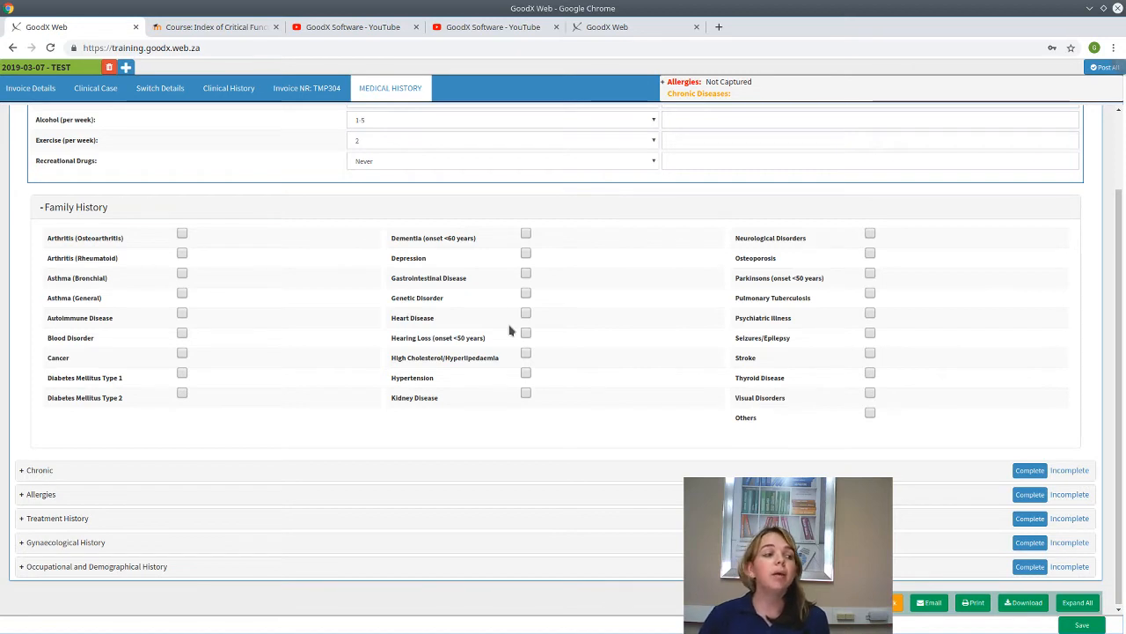
left_click(182, 295)
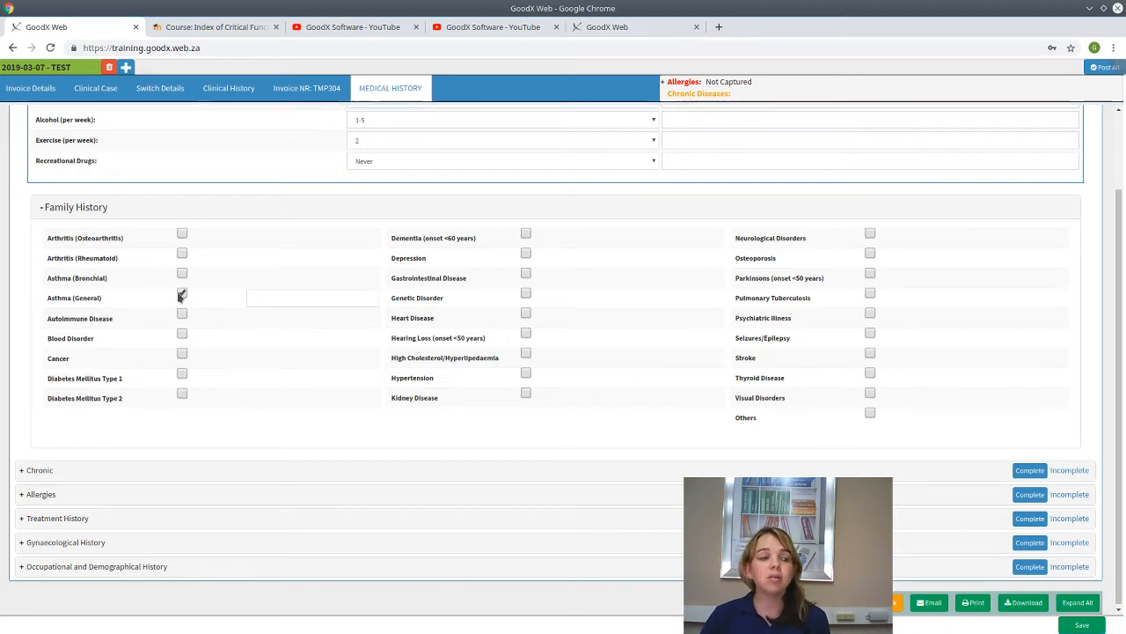
left_click(330, 295)
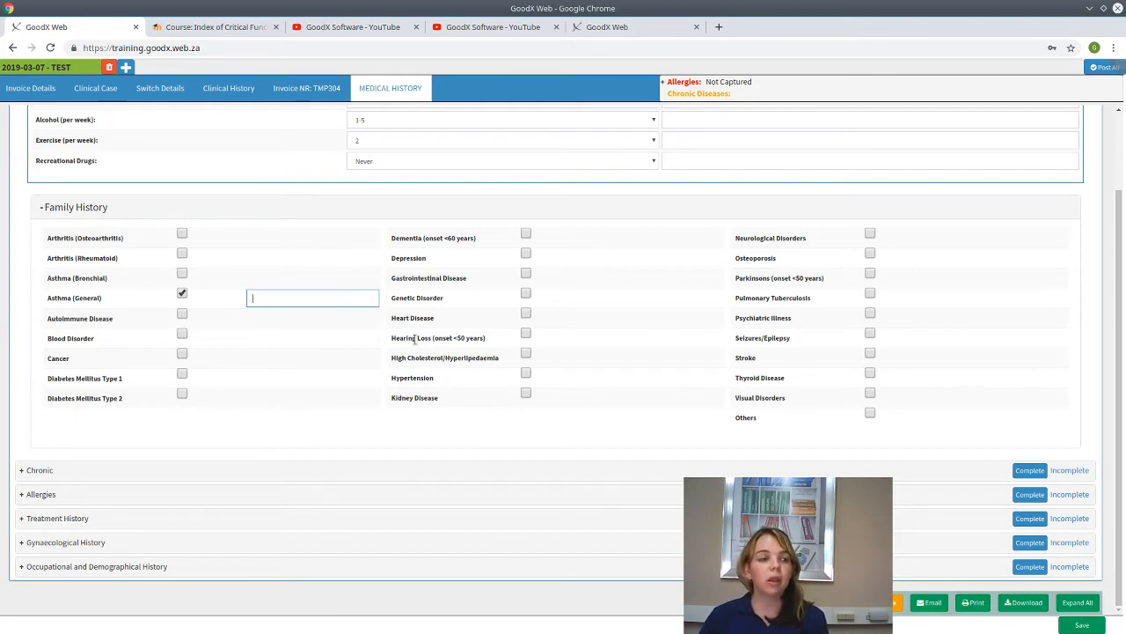
left_click(527, 335)
left_click(526, 314)
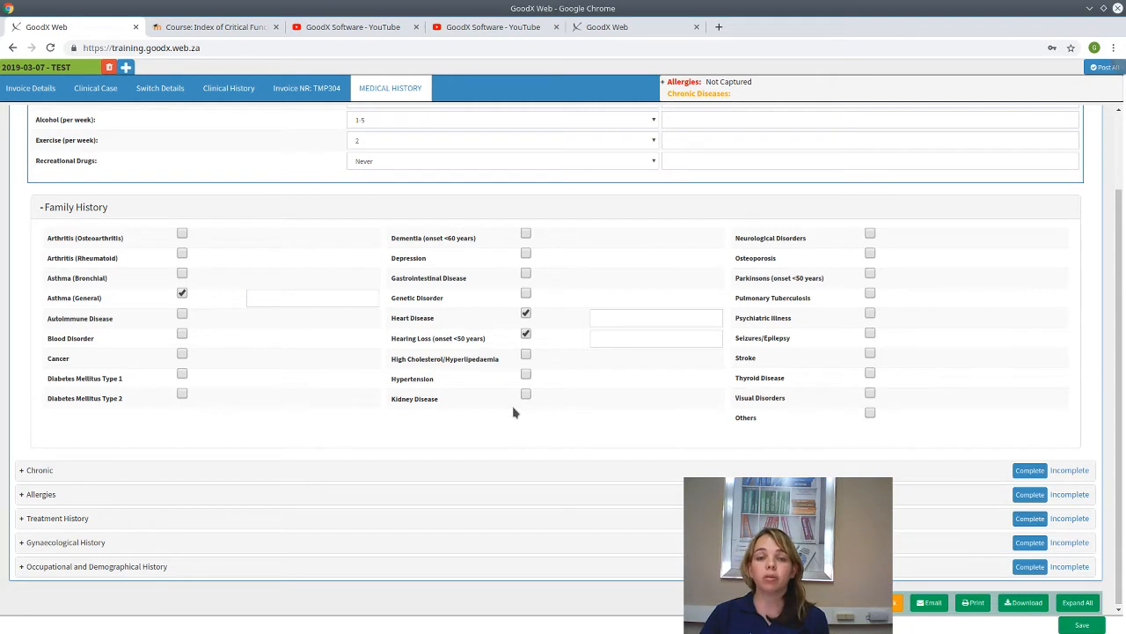
scroll(395, 355, "up", 2)
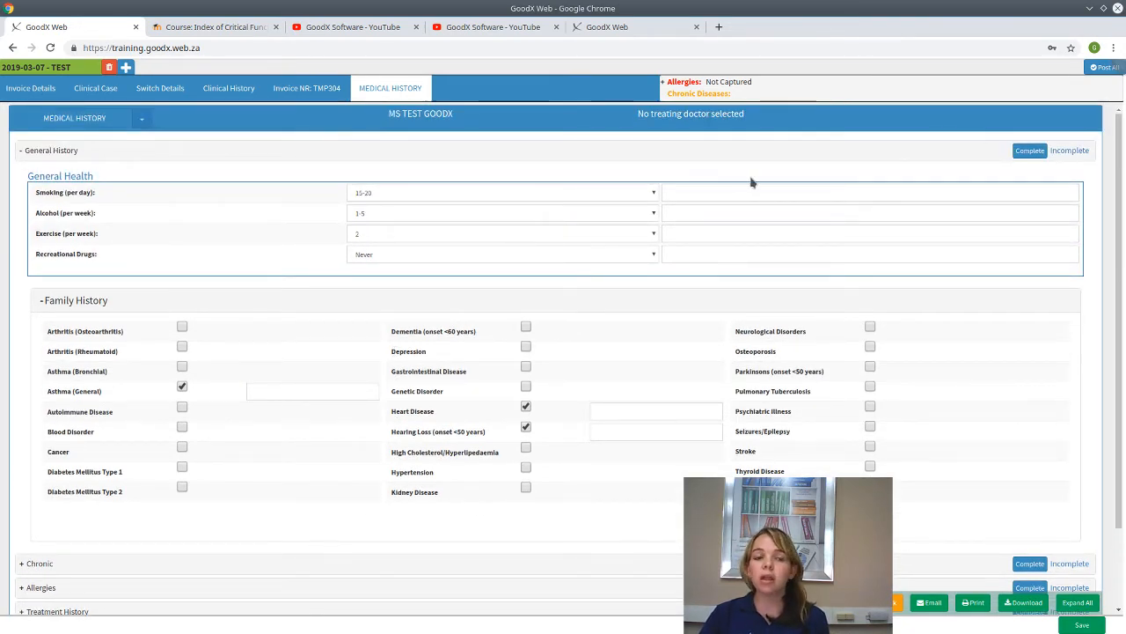
left_click(1032, 150)
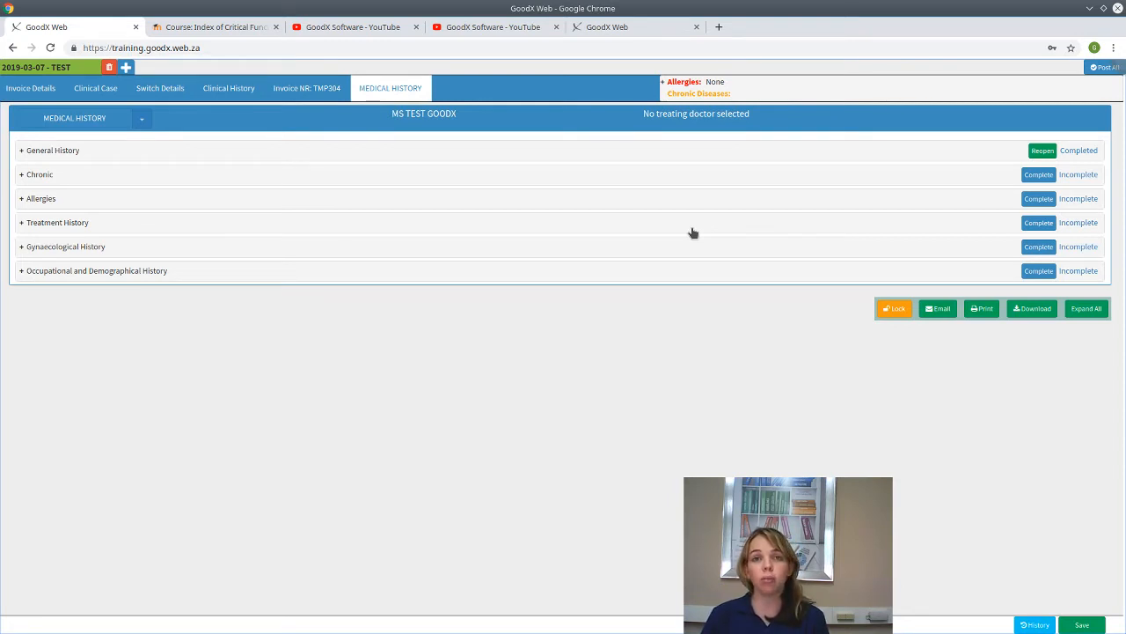
- Search the Chronic section for "diab" and add the diagnosis E10.9, Insulin-dependent diabetes mellitus without complications
left_click(49, 180)
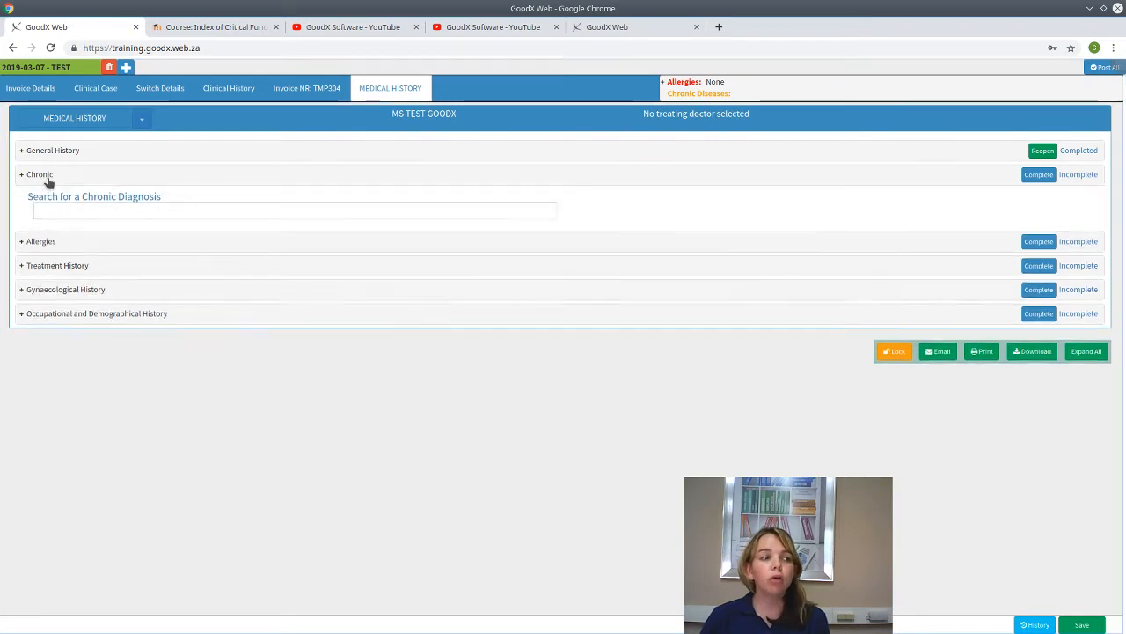
left_click(83, 212)
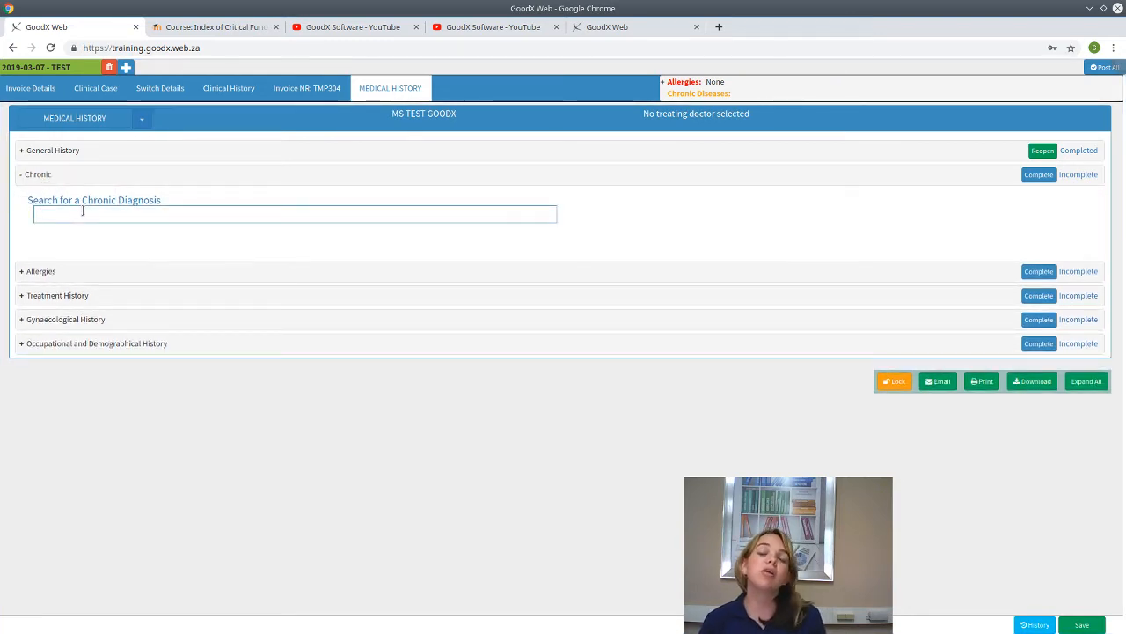
type("a")
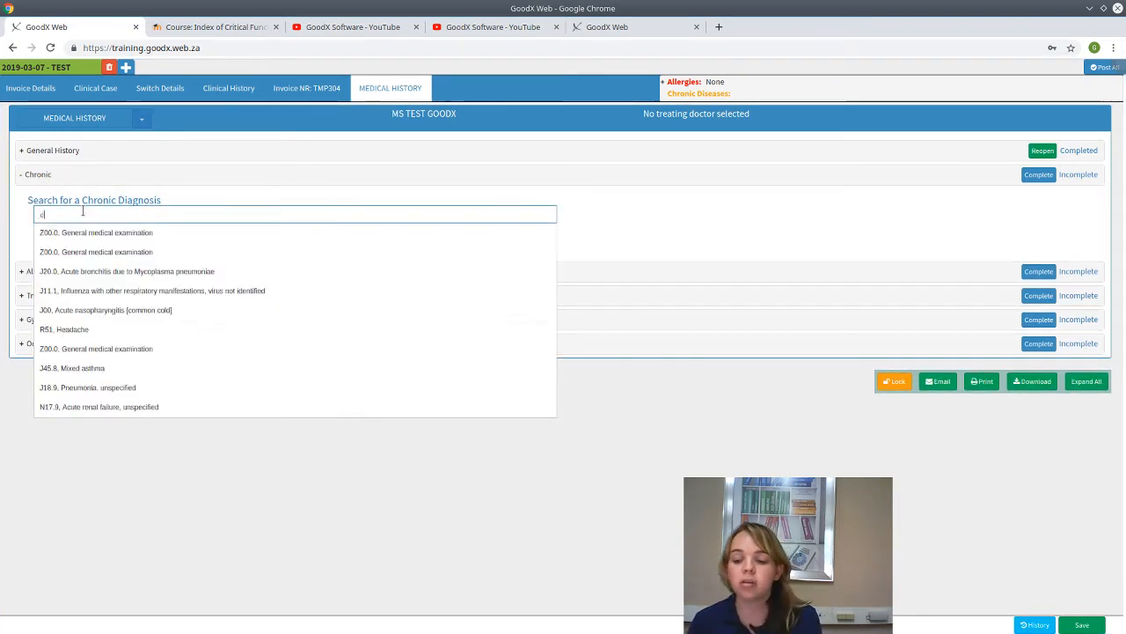
type("iab")
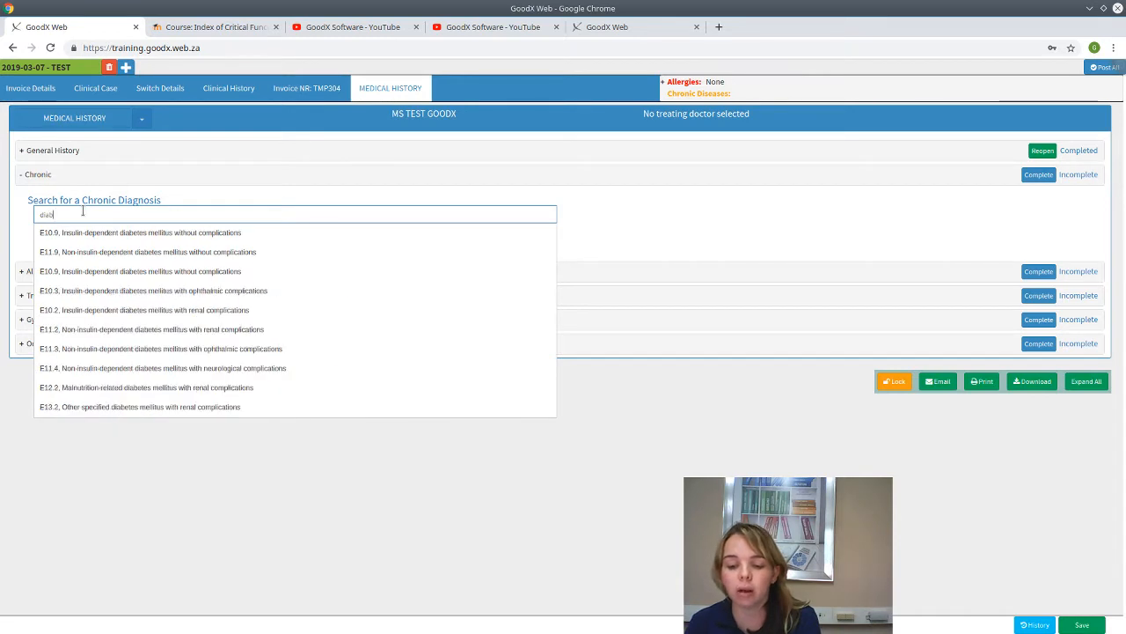
left_click(98, 275)
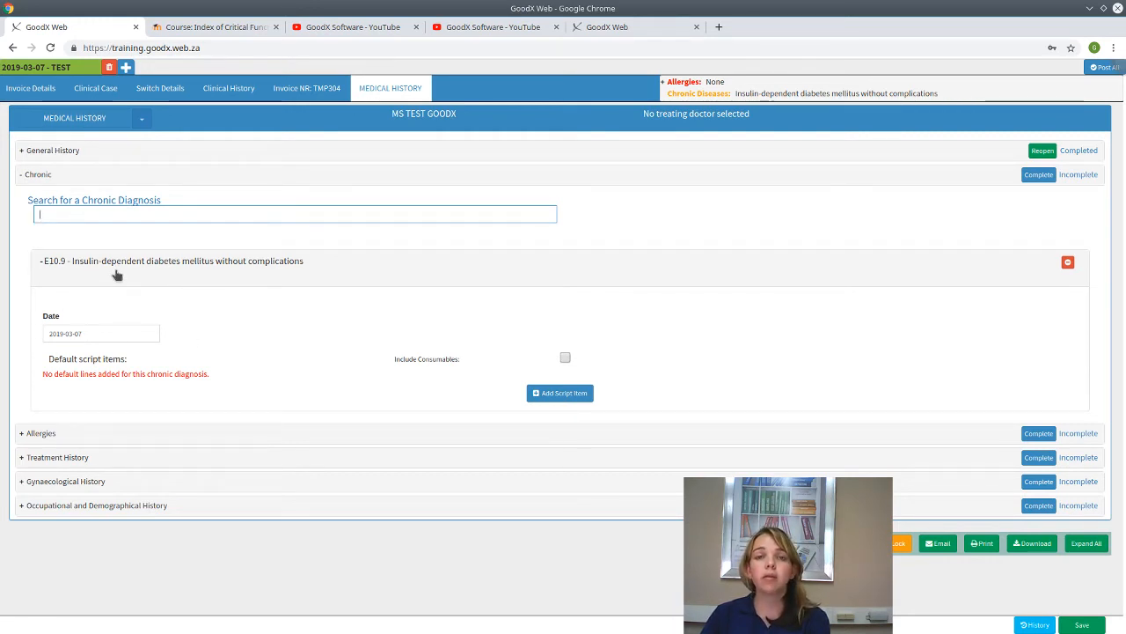
- Set the date of the E10.9 chronic diagnosis to 2019-01-01
left_click(108, 335)
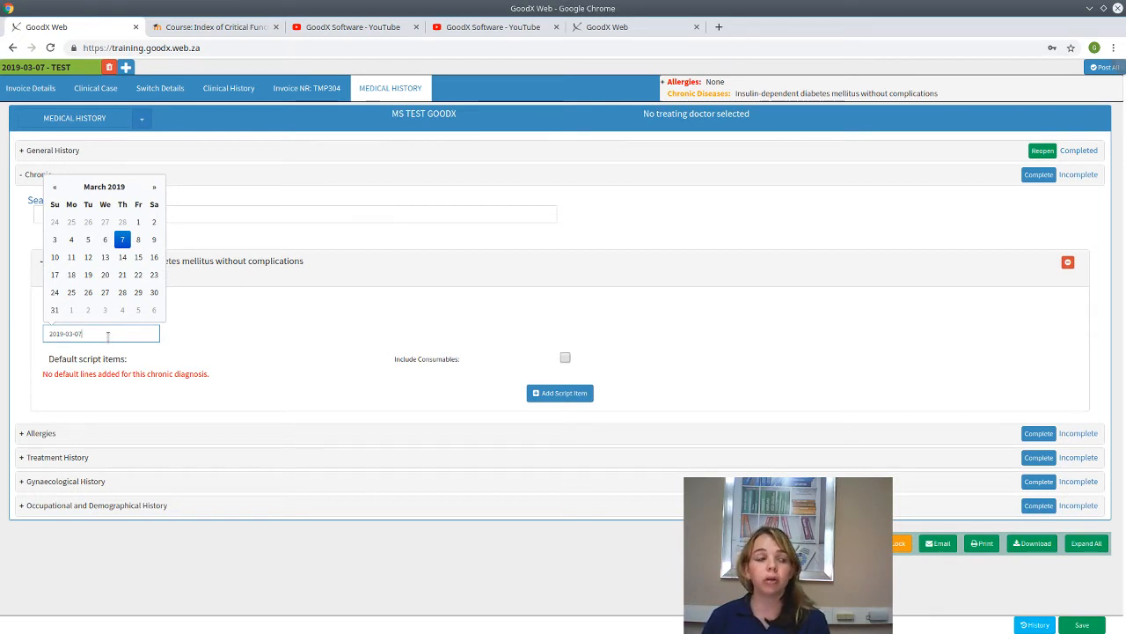
left_click(53, 187)
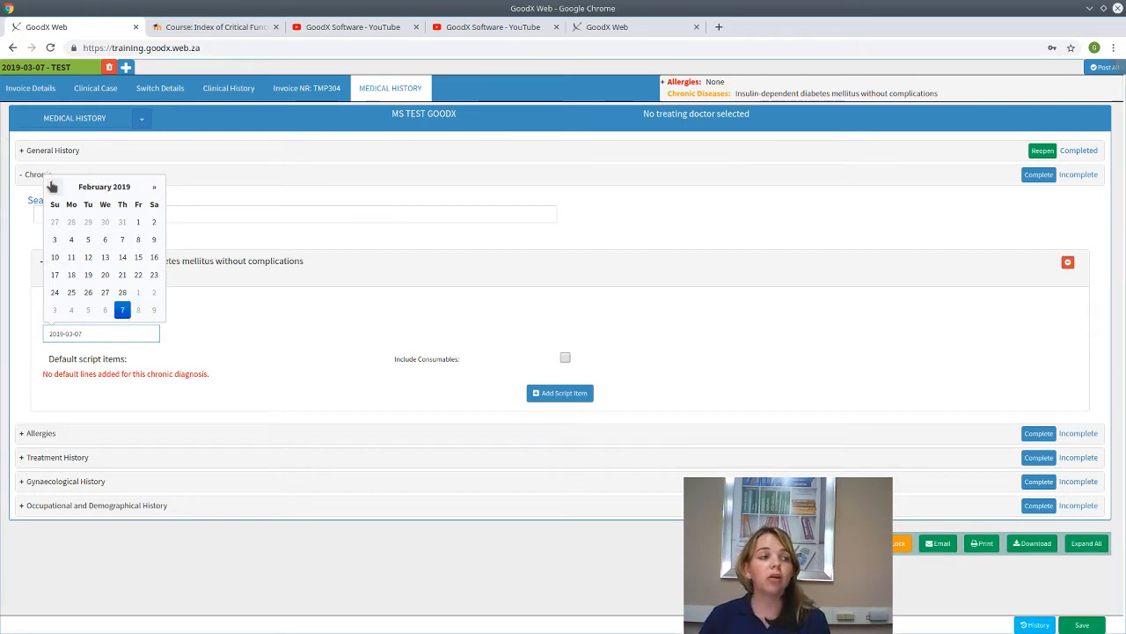
left_click(52, 186)
left_click(89, 222)
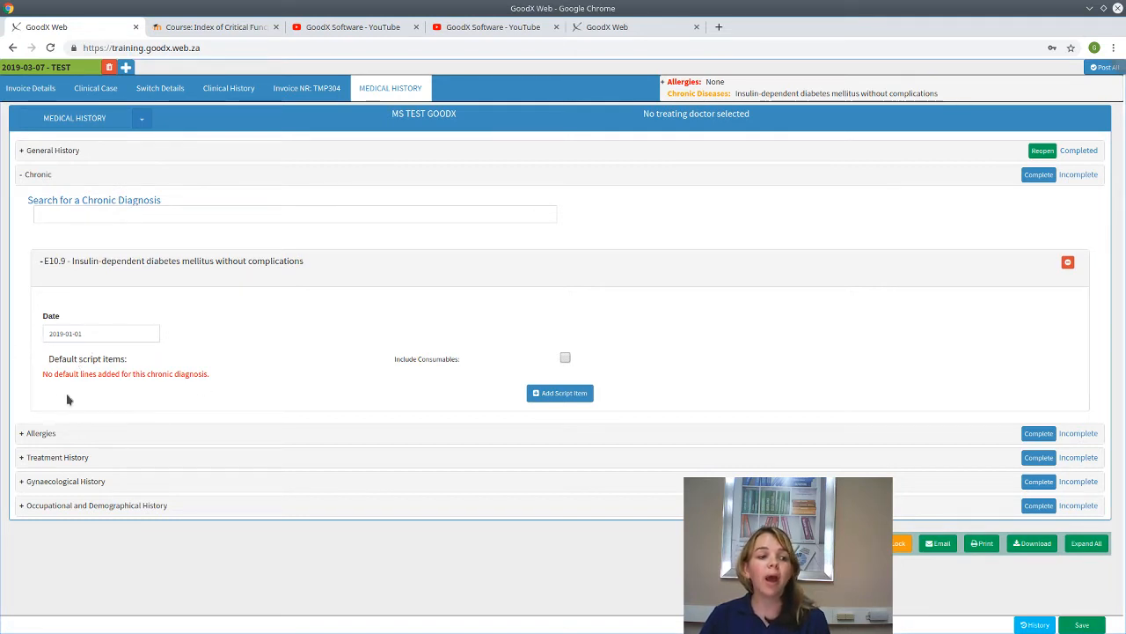
- Add a script item to the E10.9 diagnosis with the medicine 7-KETO CAP 50 MG - 60, and check its generic alternatives
left_click(564, 395)
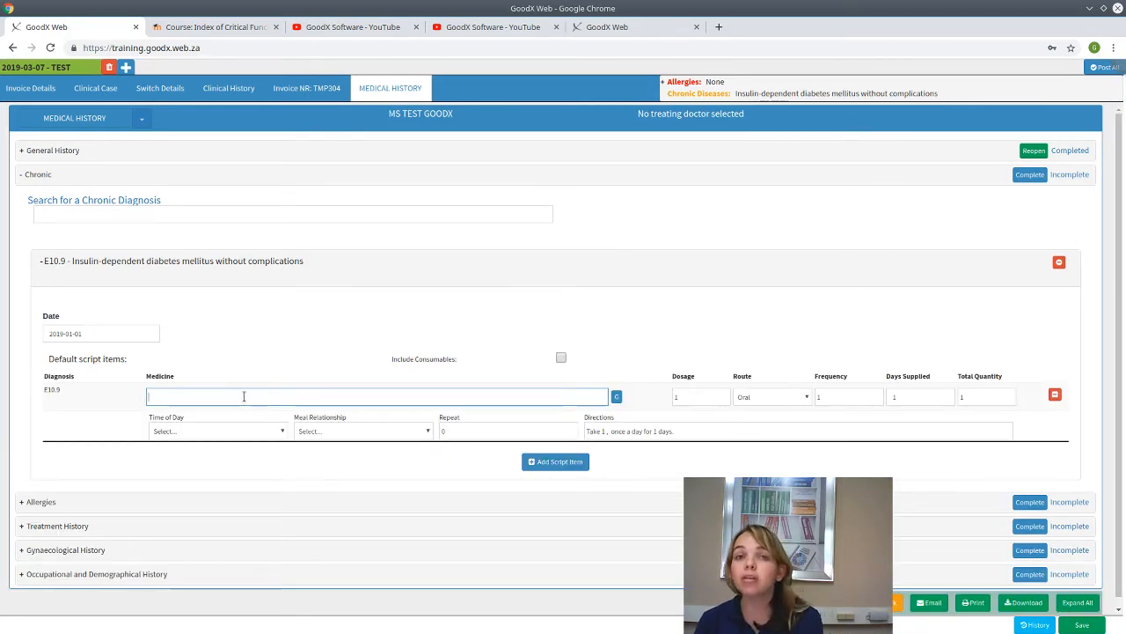
type("d")
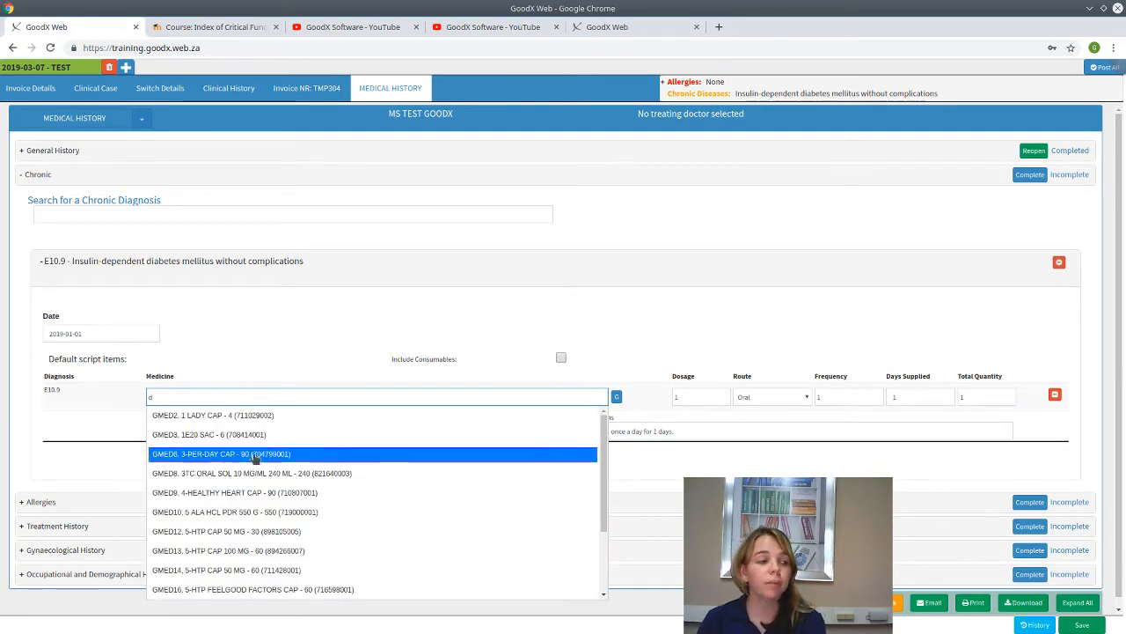
scroll(277, 570, "down", 2)
left_click(277, 570)
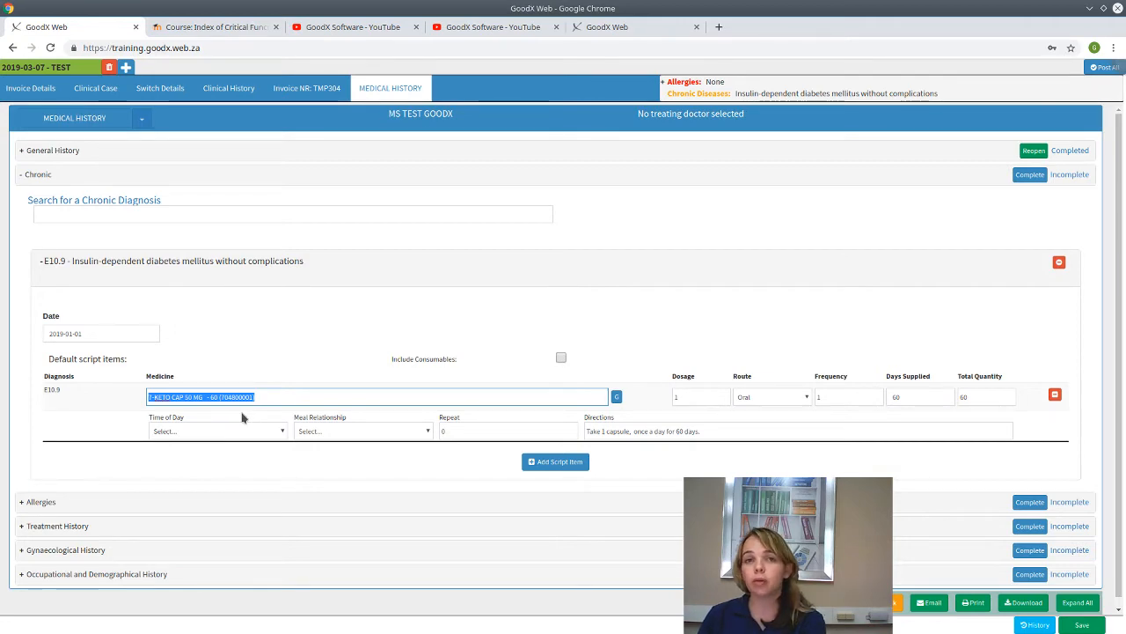
left_click(617, 397)
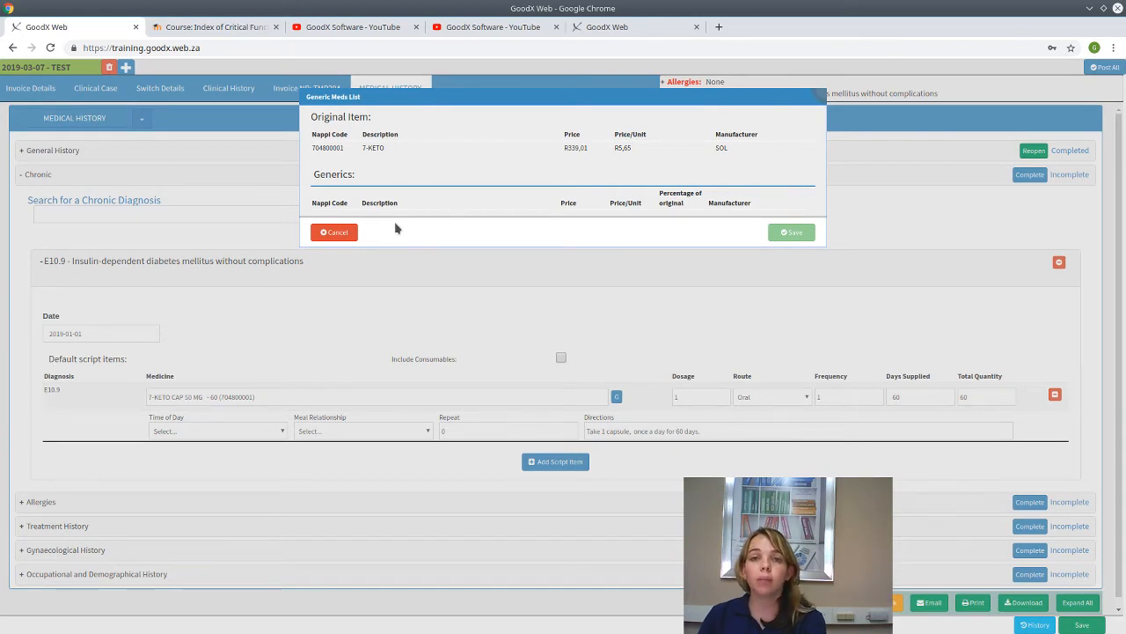
left_click(334, 233)
- Replace the script item's medicine with VOLTAREN TAB 75 MG - 30 and check its generic alternatives without substituting one
left_click_drag(278, 399, 107, 406)
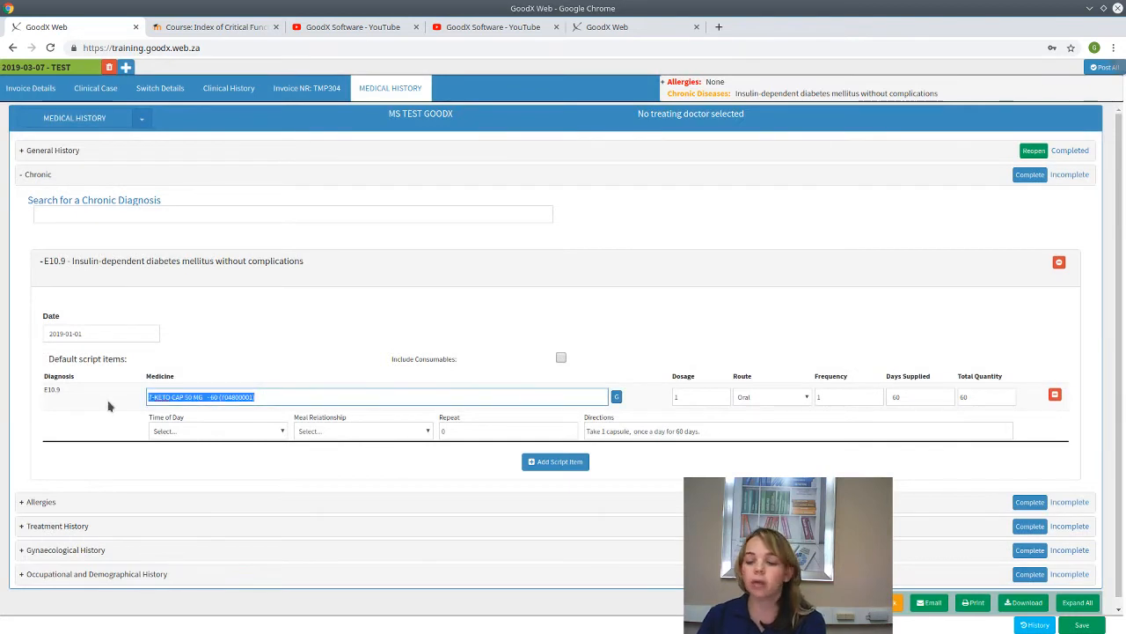
type("voltare")
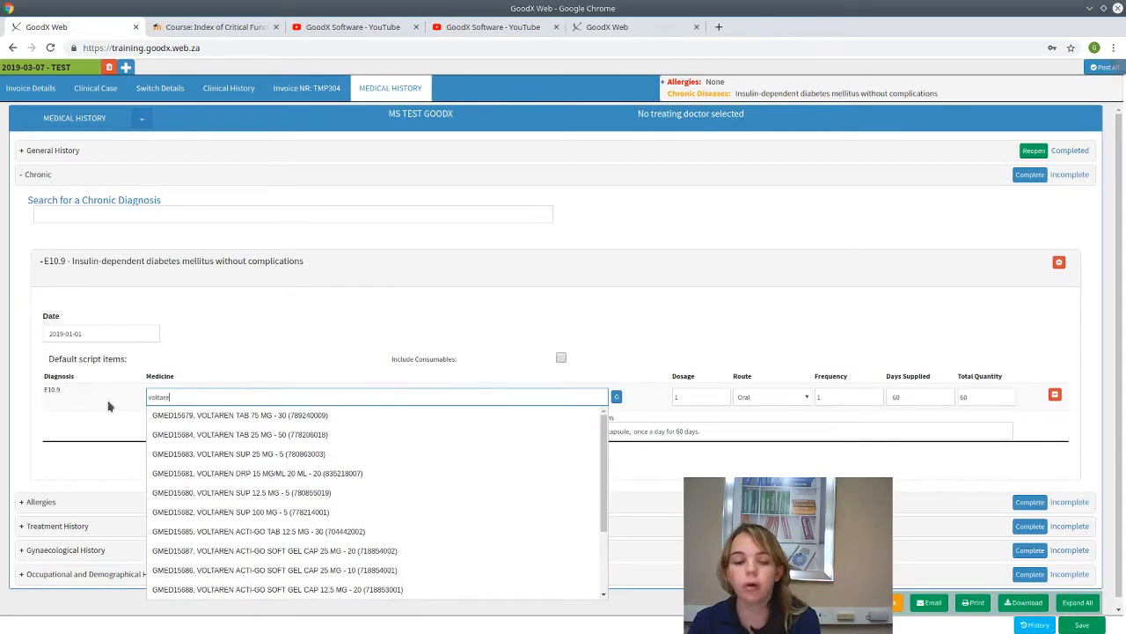
type("n")
left_click(258, 423)
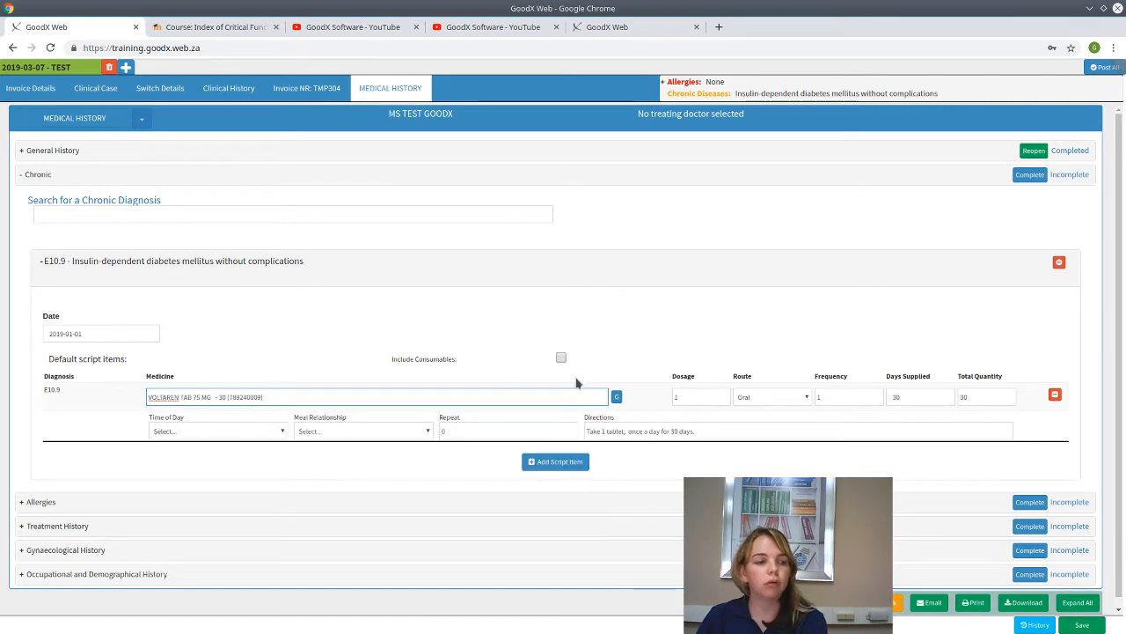
left_click(616, 397)
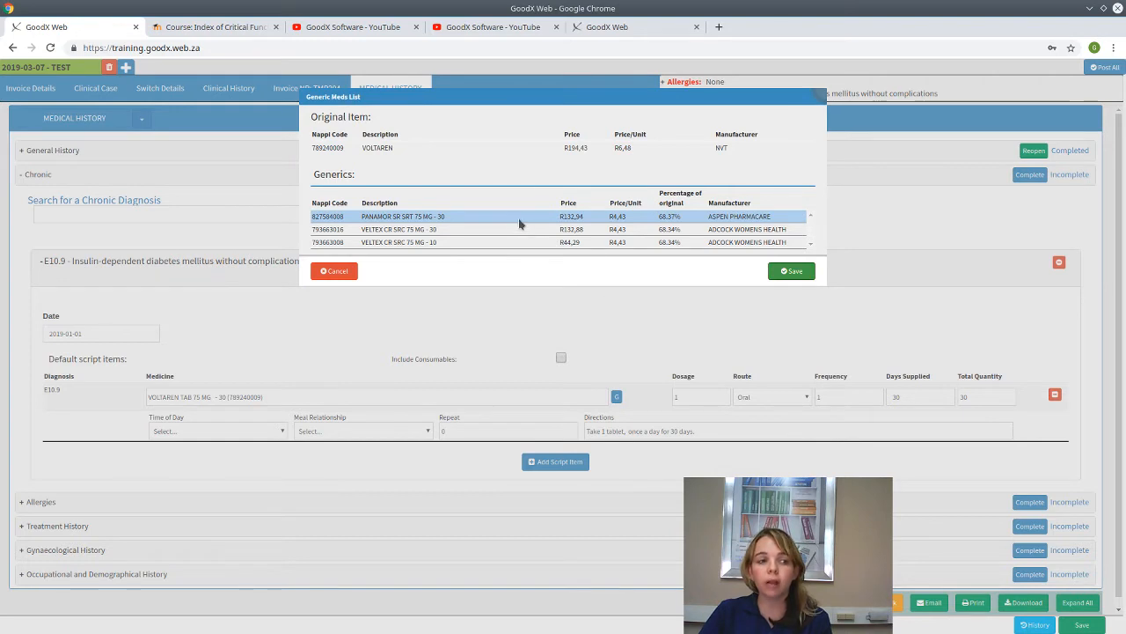
left_click(336, 271)
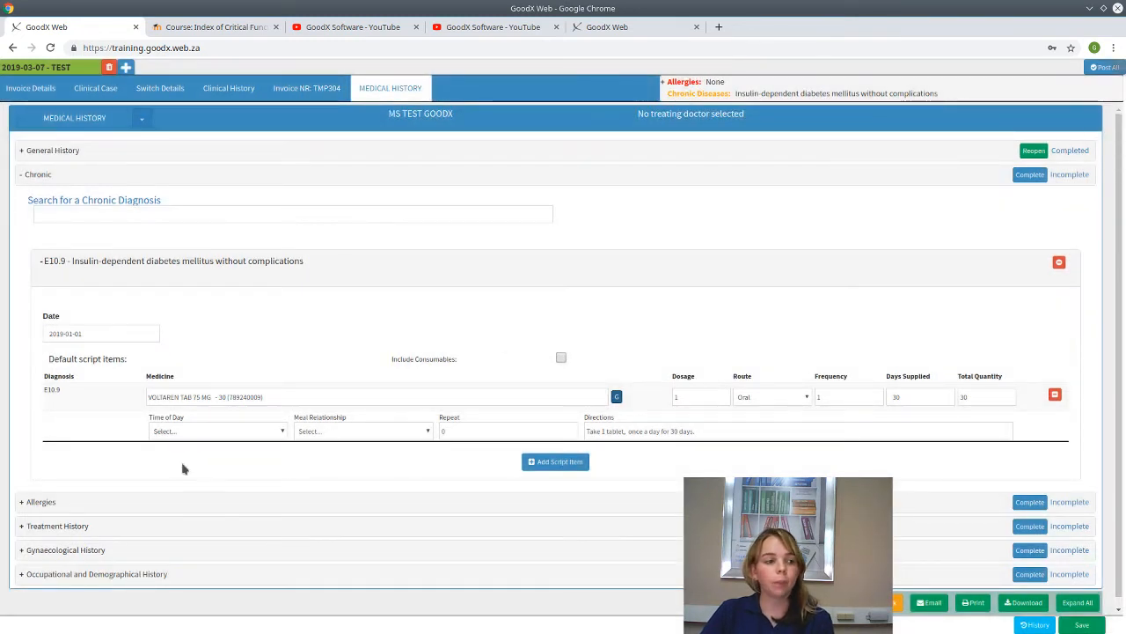
- Set the Voltaren script item's frequency to 2 and days supplied to 15, keeping the Oral route
left_click(705, 395)
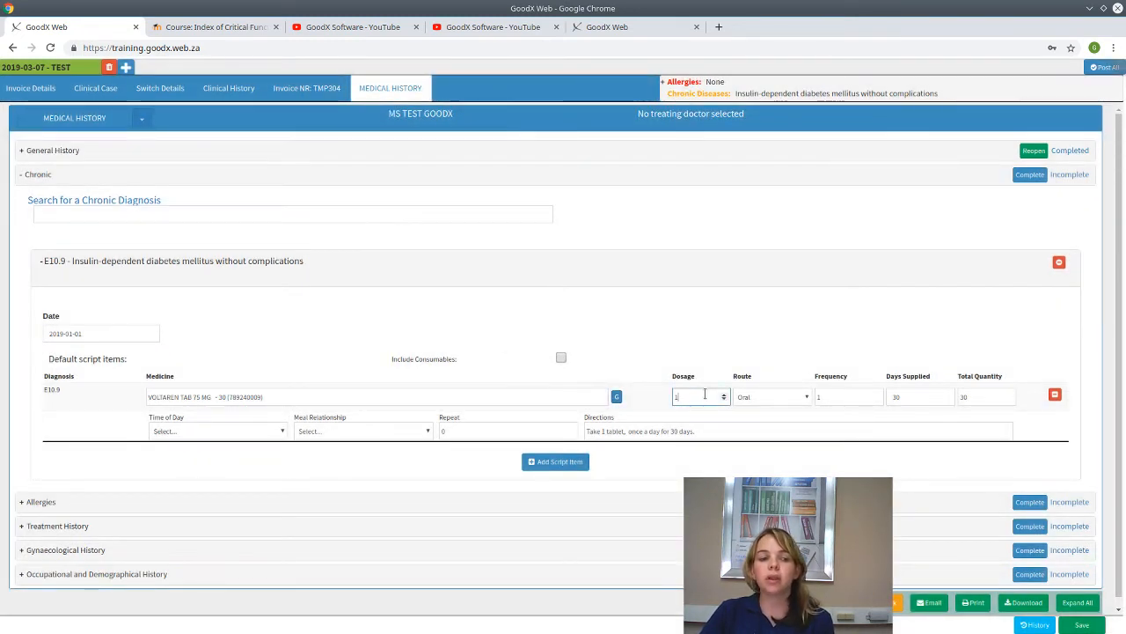
left_click(769, 402)
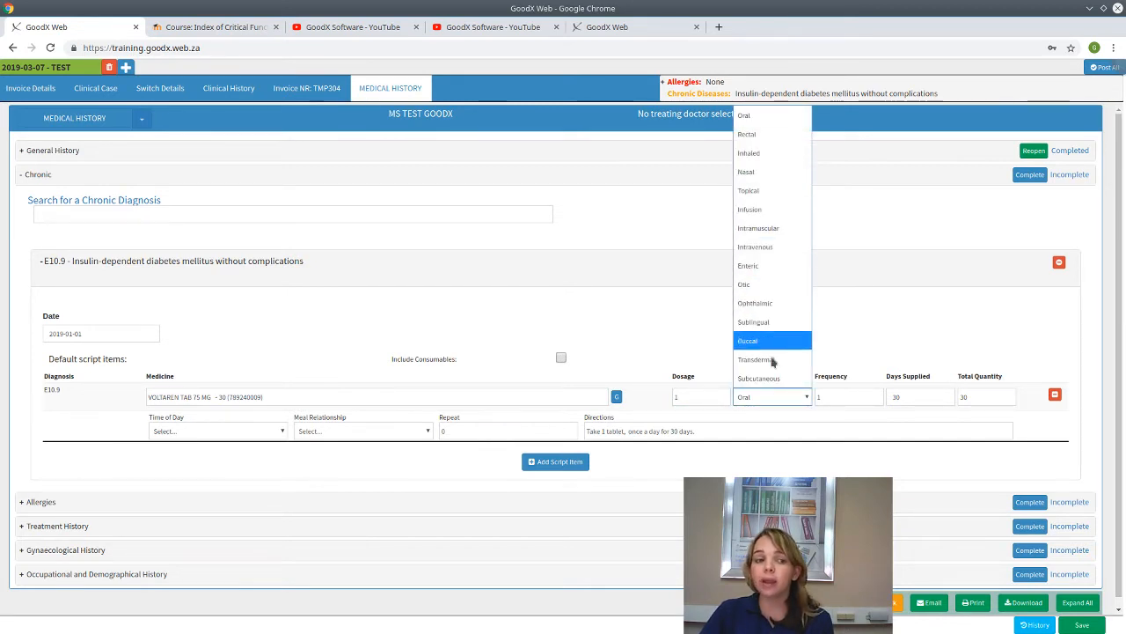
left_click(764, 405)
left_click(850, 398)
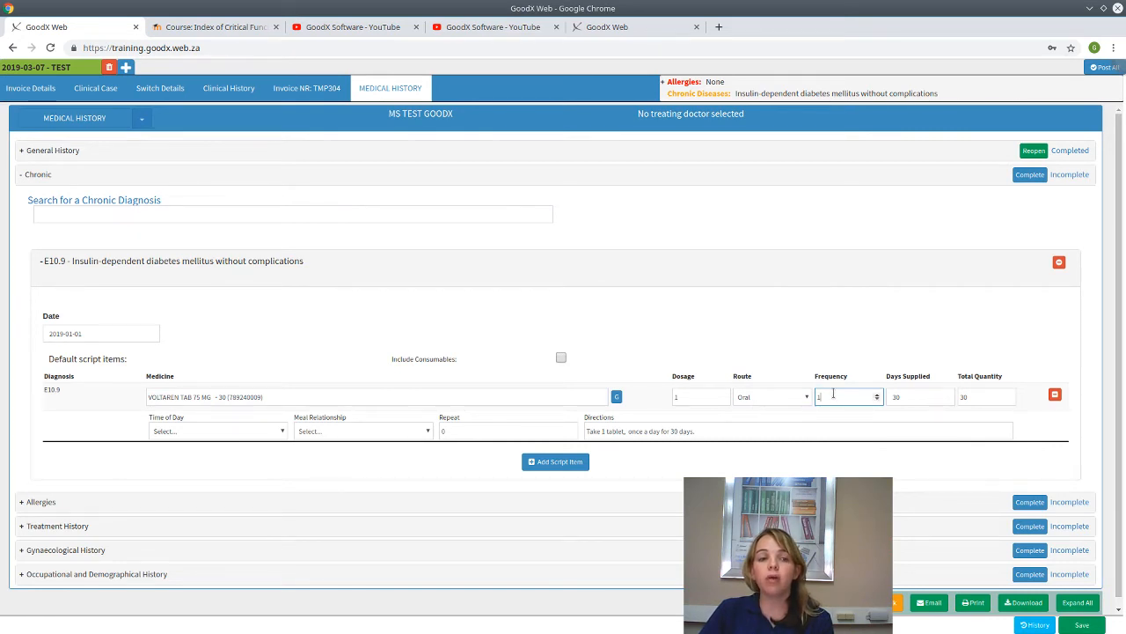
key("Tab")
type("15")
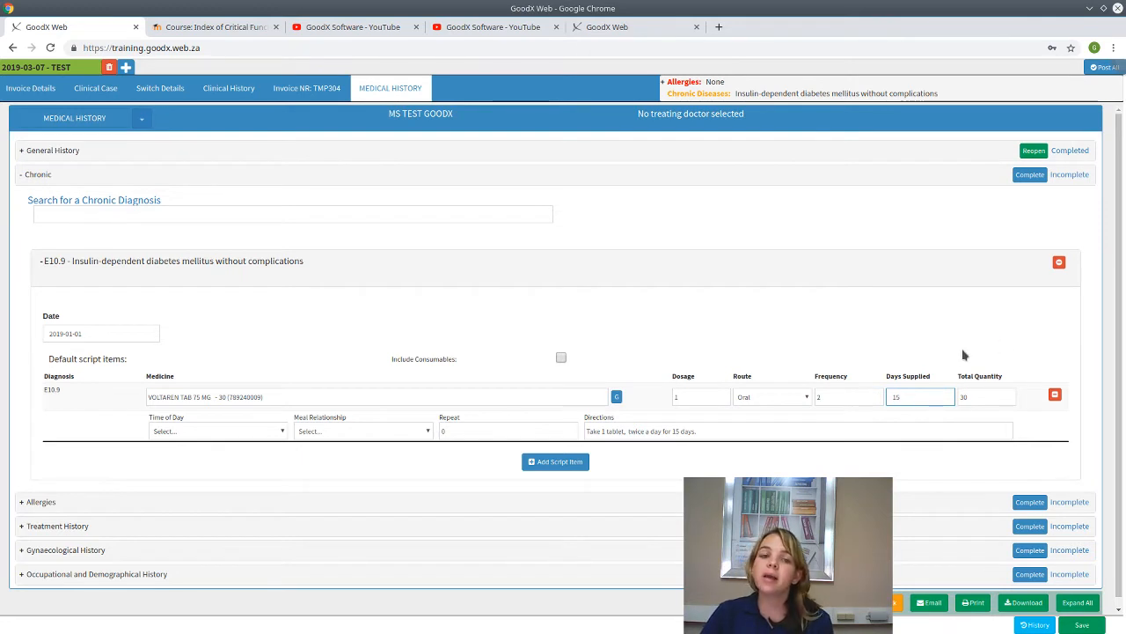
double_click(221, 396)
left_click_drag(217, 399, 220, 398)
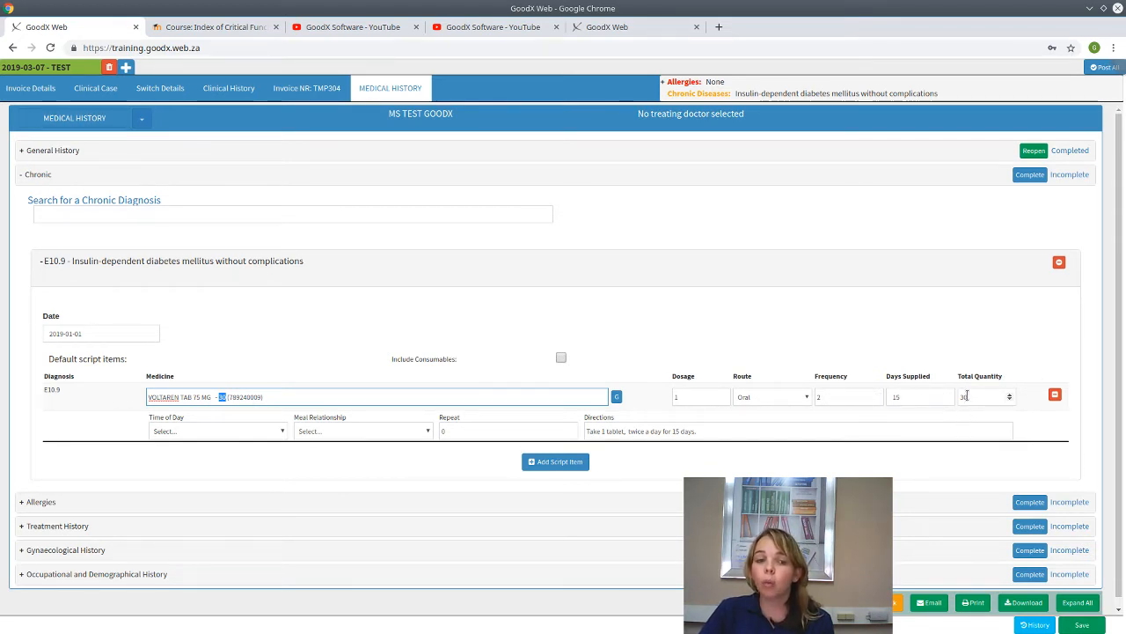
- Set the Voltaren script item's time of day to 8-hourly, meal relationship to With meals and repeat to 6
left_click(173, 433)
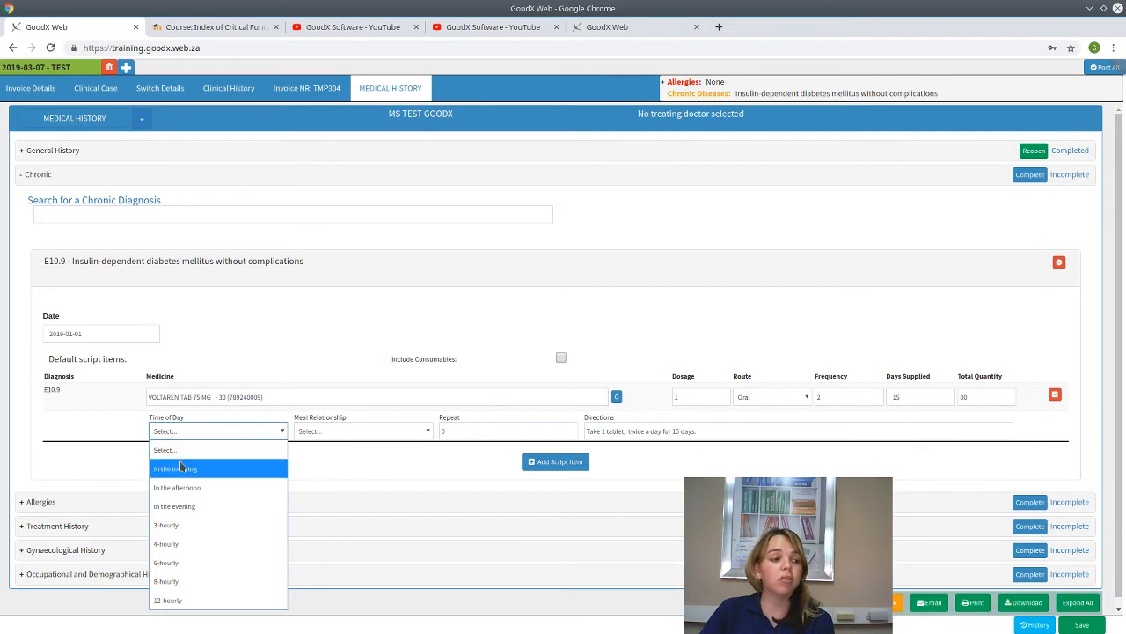
left_click(198, 581)
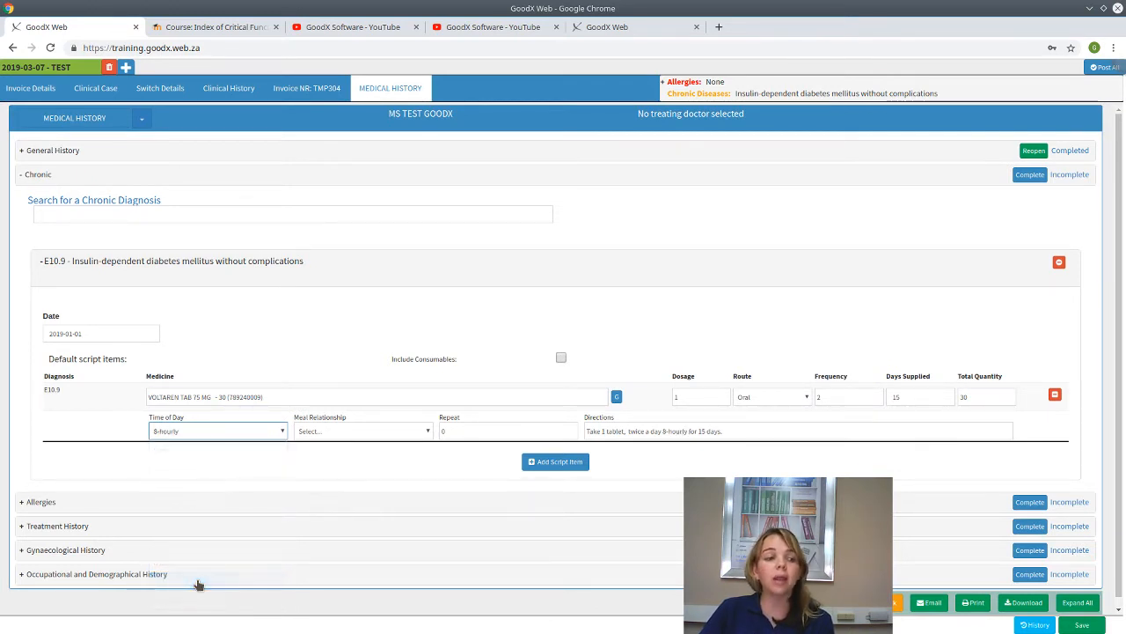
left_click(332, 433)
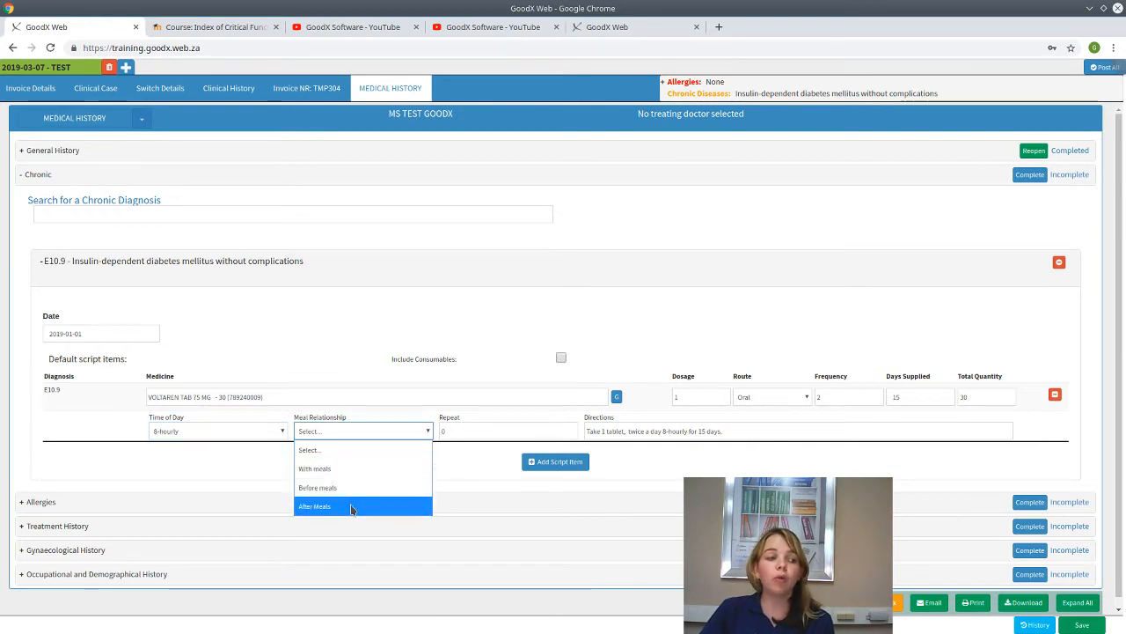
left_click(339, 467)
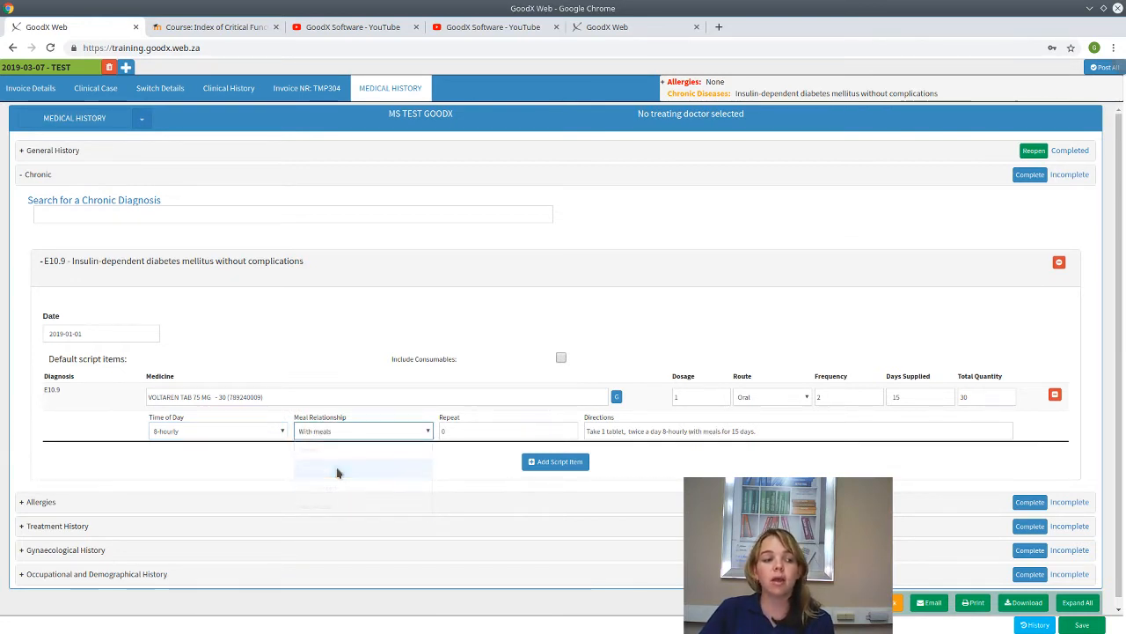
left_click(485, 430)
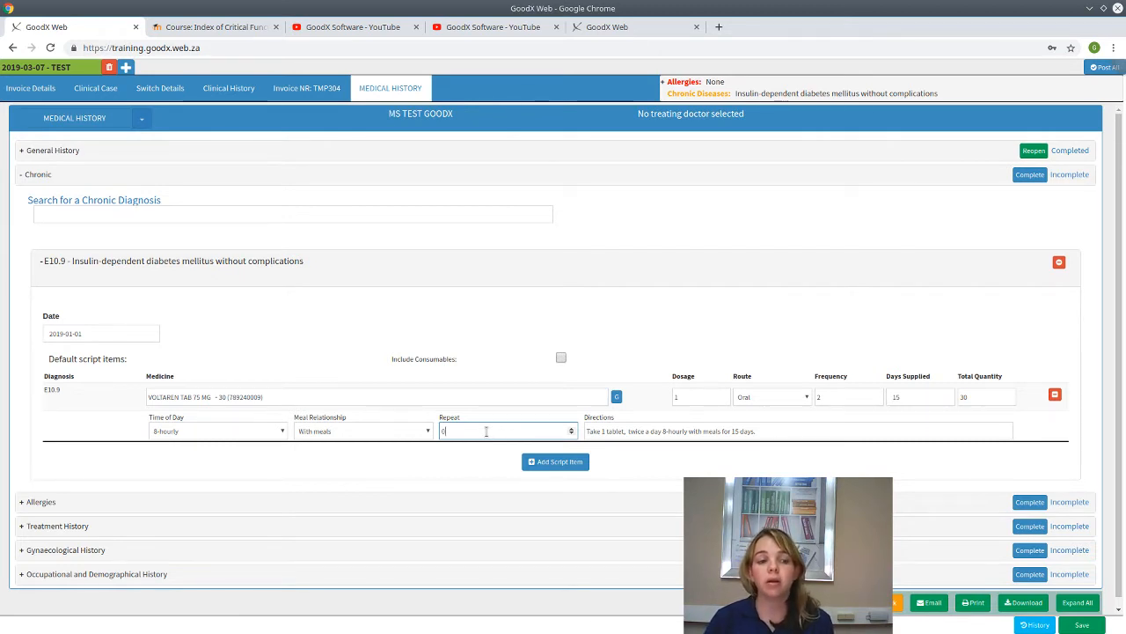
type("6")
key("Tab")
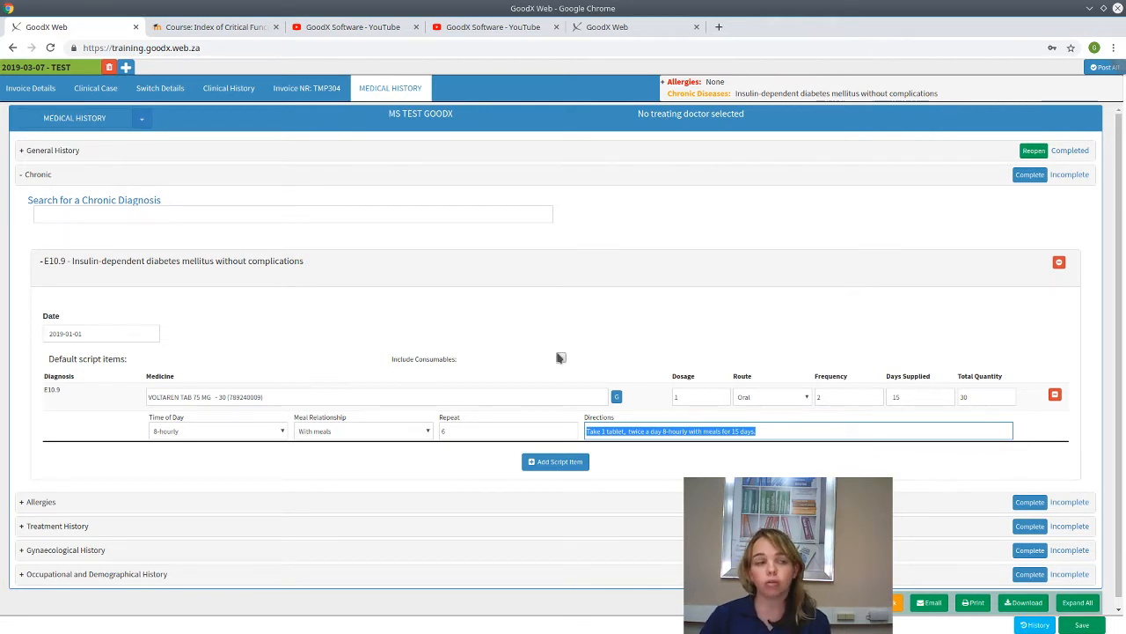
- Mark the Chronic section as complete and load the newest data
scroll(561, 358, "down", 1)
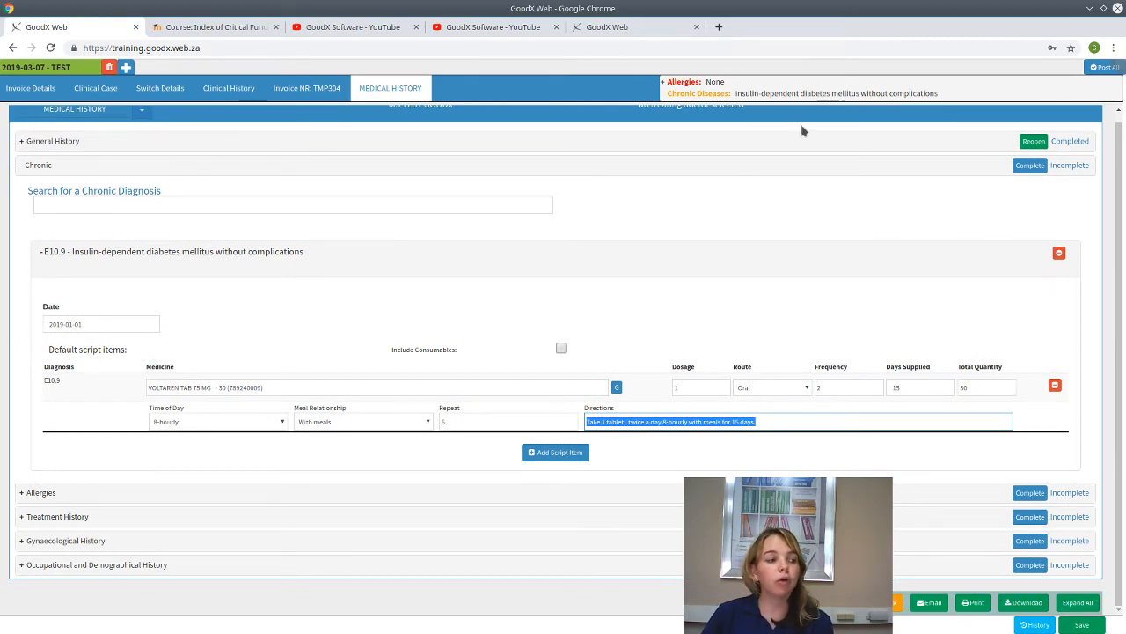
left_click(1035, 168)
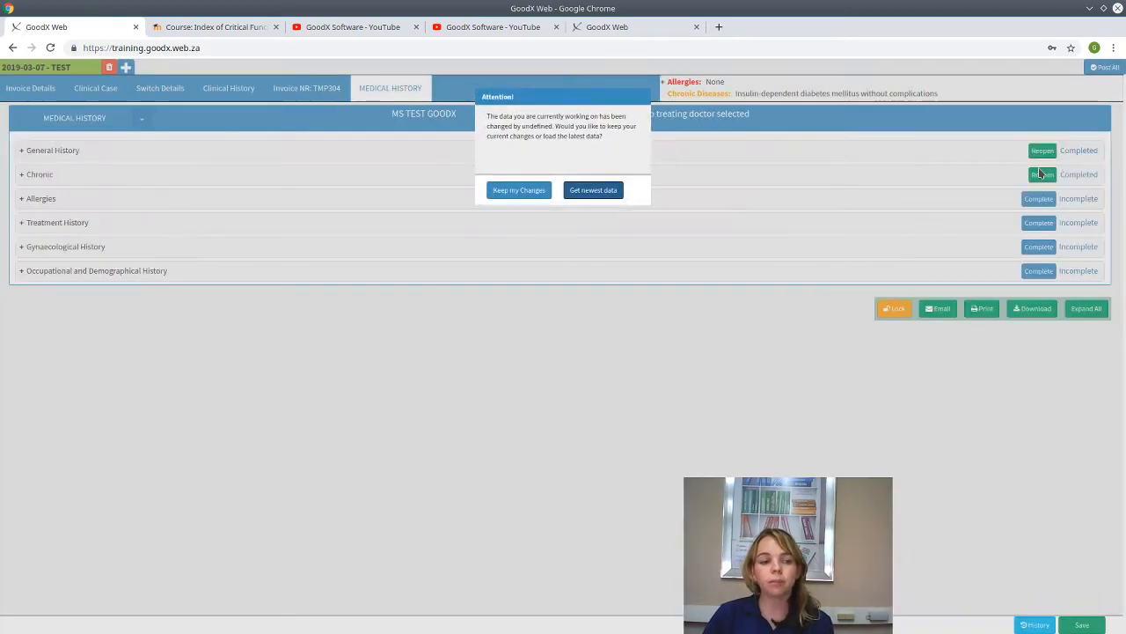
left_click(590, 189)
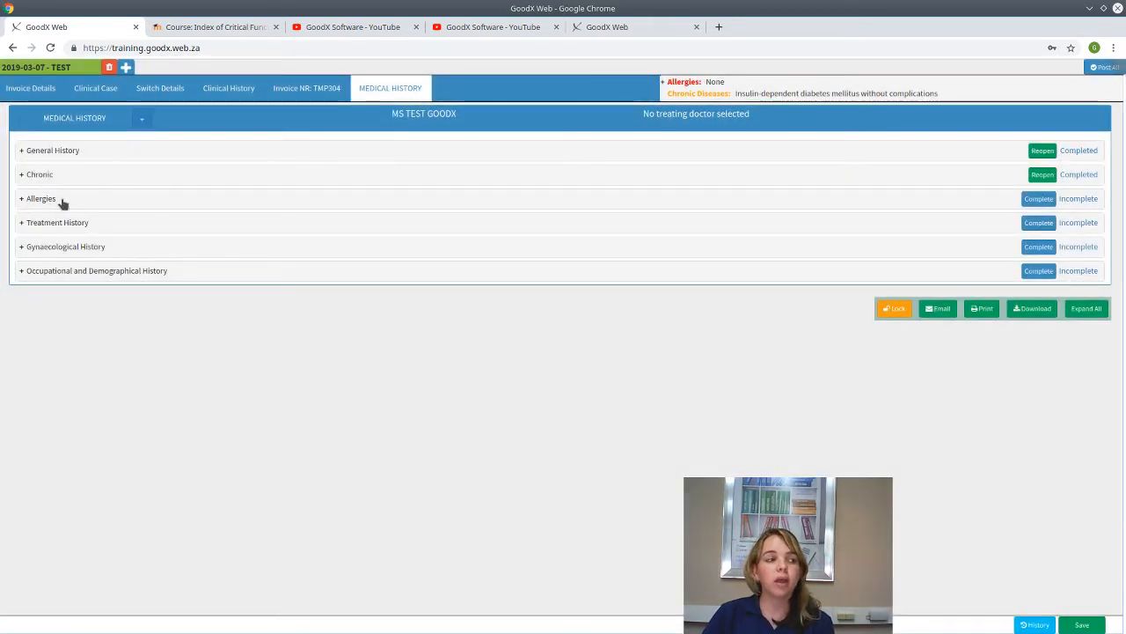
- Add Penicillins as a drug class allergy in the Allergies section with the reaction note "Die"
left_click(63, 203)
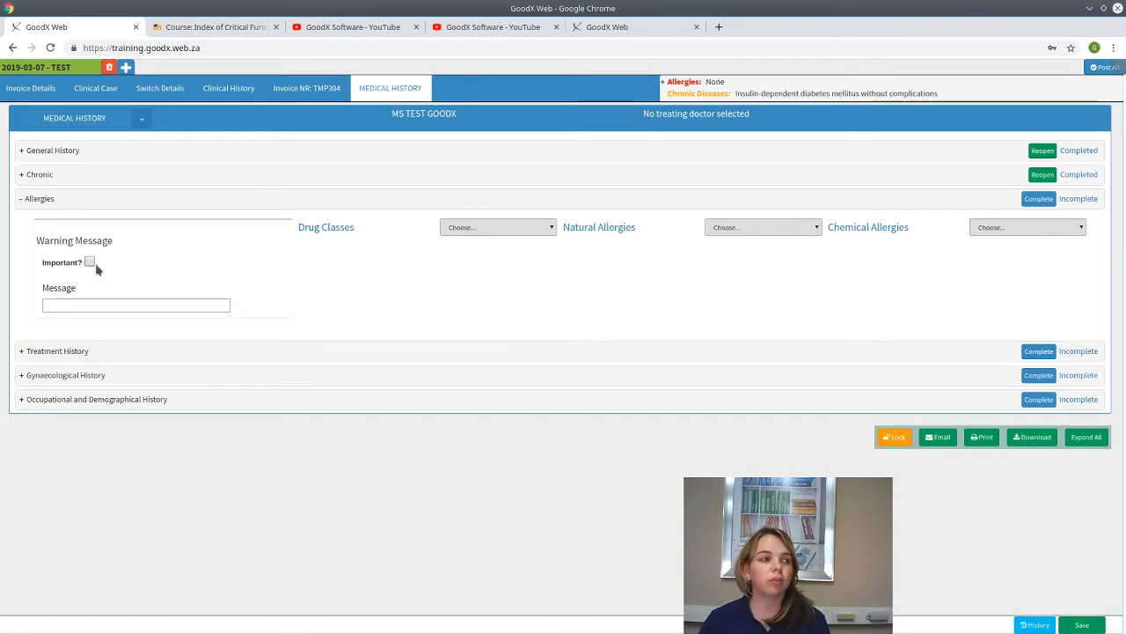
left_click(493, 228)
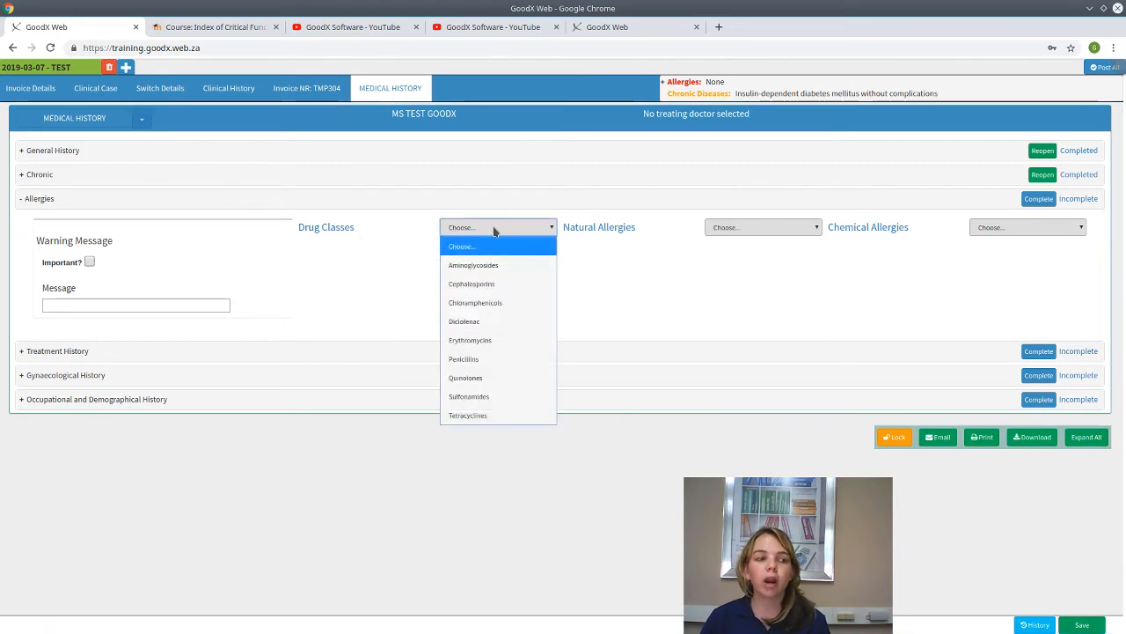
left_click(502, 358)
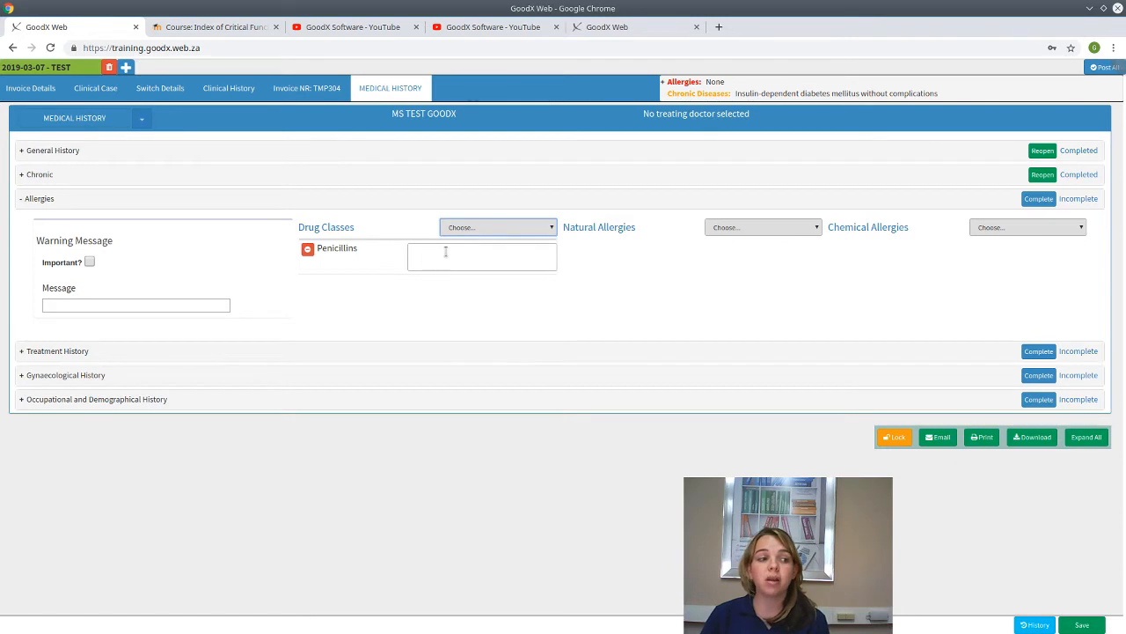
left_click(445, 252)
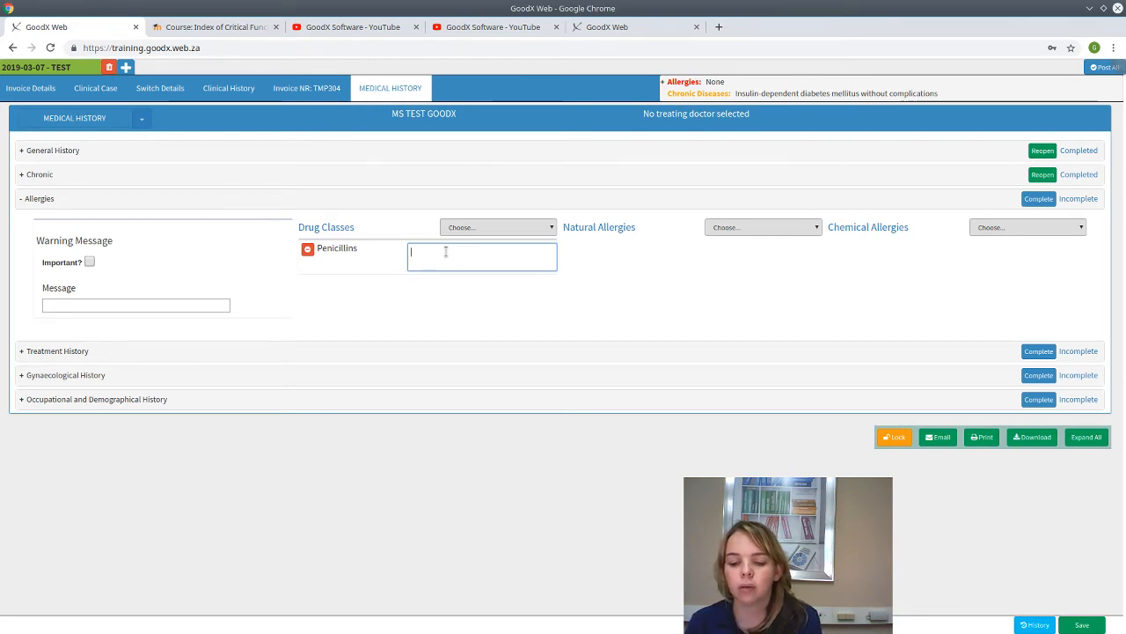
type("oel")
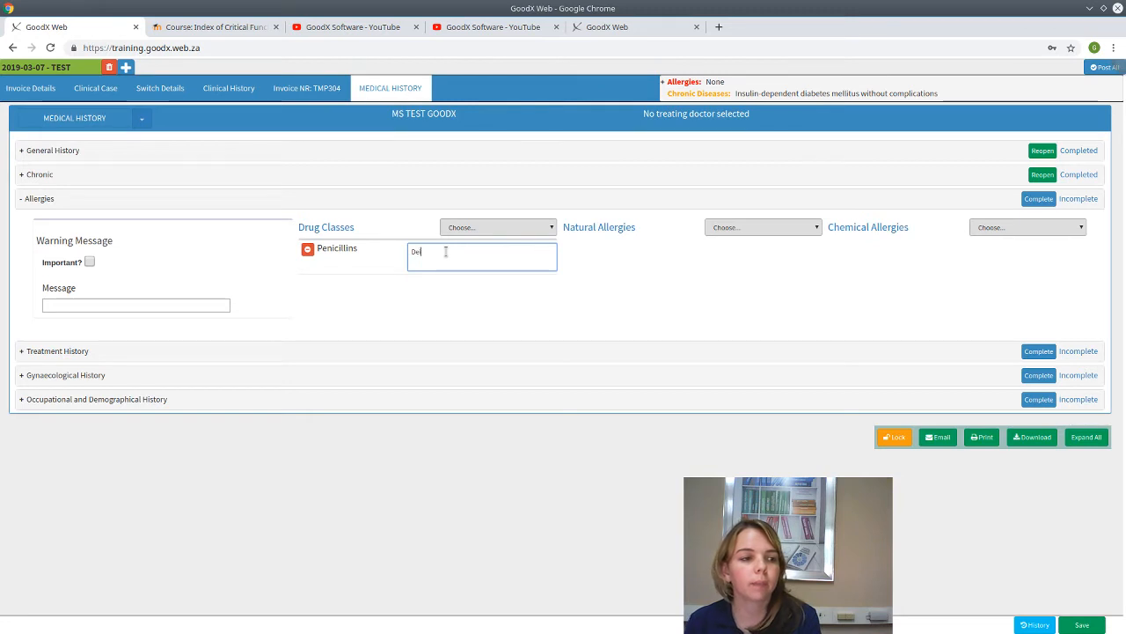
key("BackSpace")
type("e")
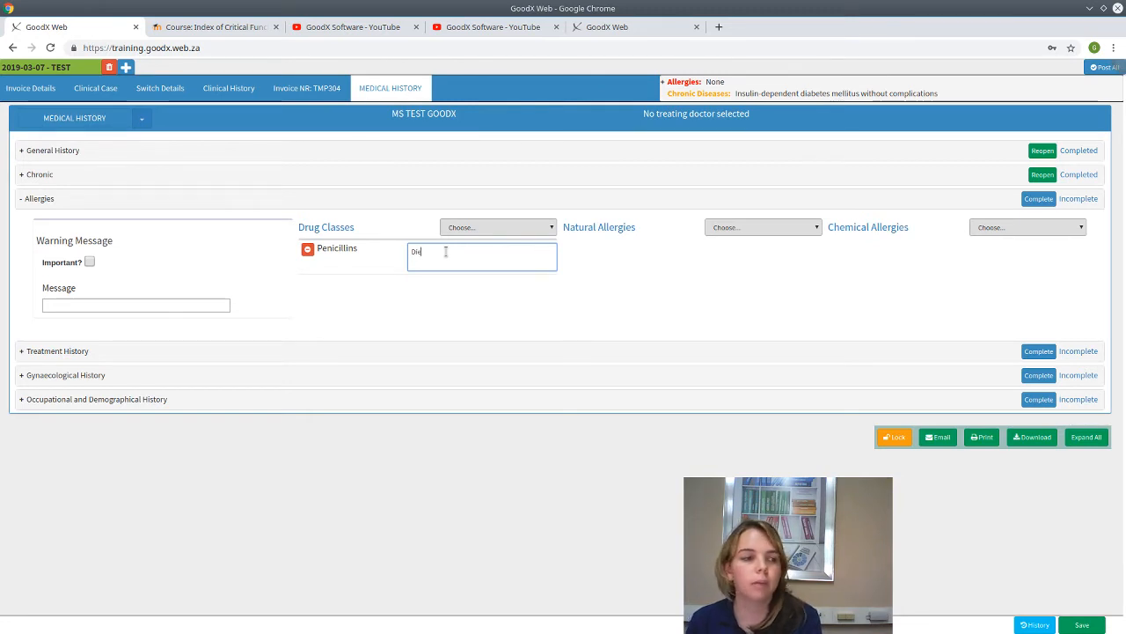
- Add Tomatoes as a natural allergy with the reaction note "Swelling"
left_click(754, 232)
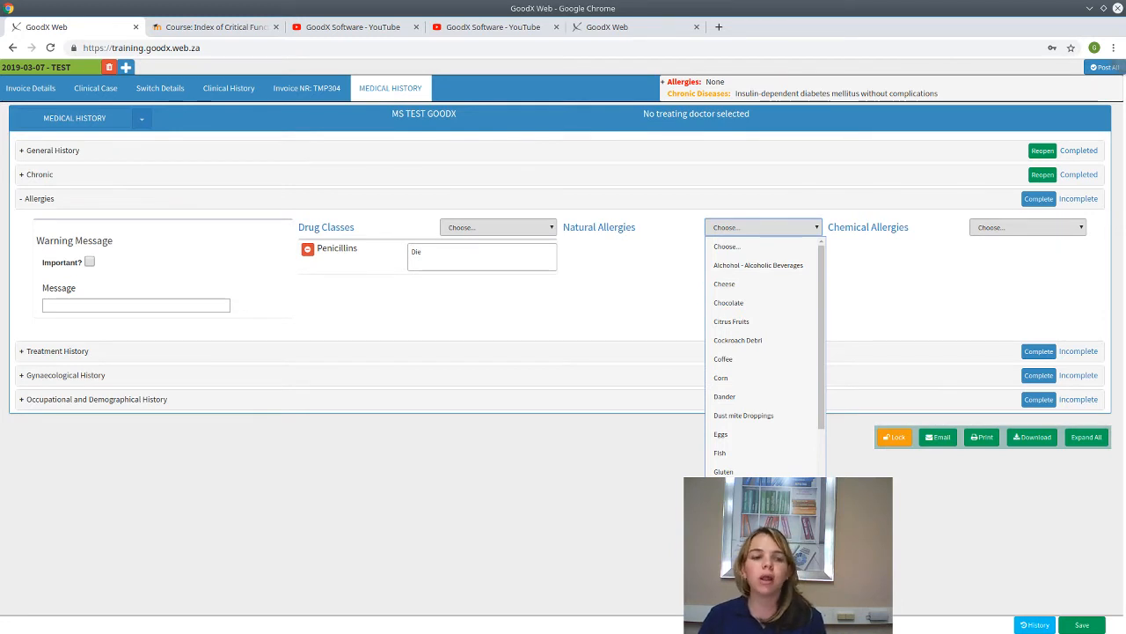
scroll(762, 481, "down", 1)
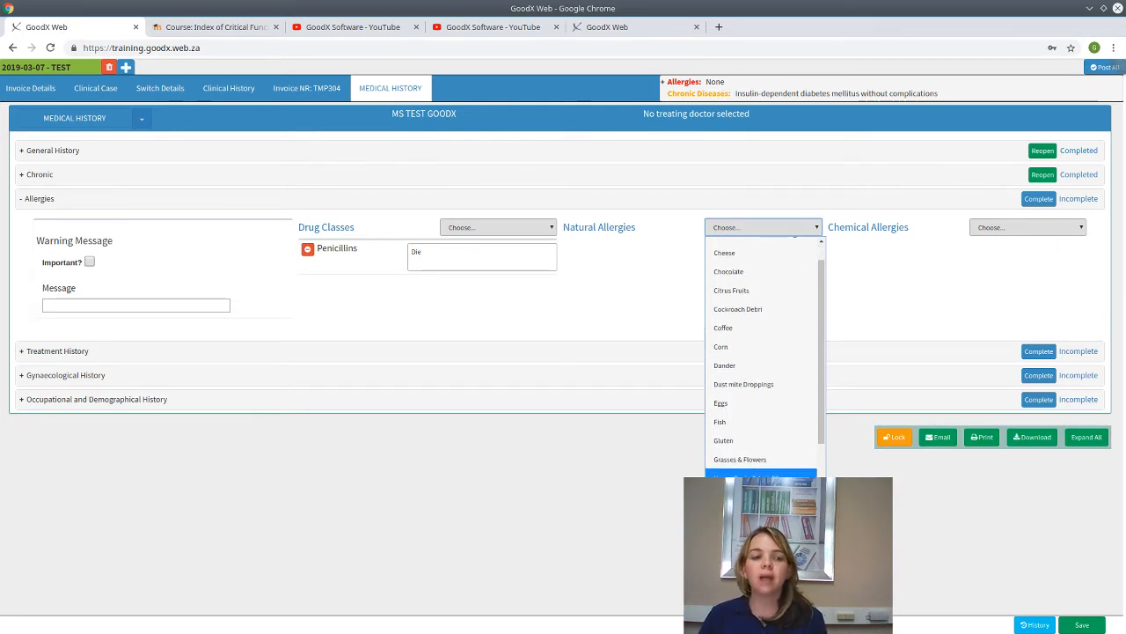
scroll(764, 352, "down", 3)
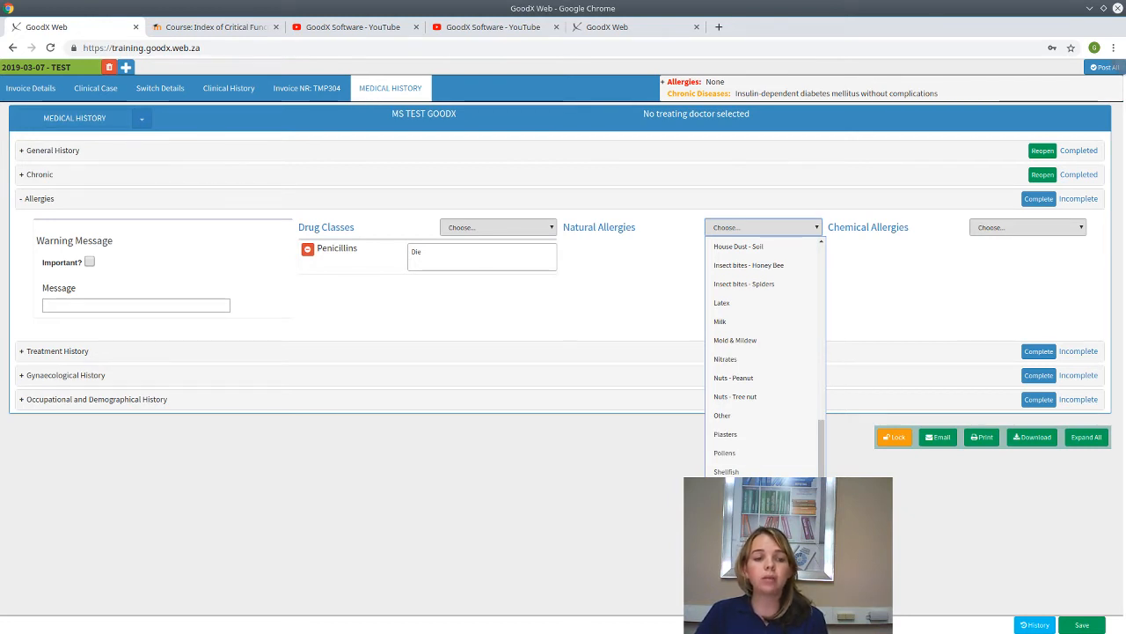
left_click(747, 528)
left_click(749, 262)
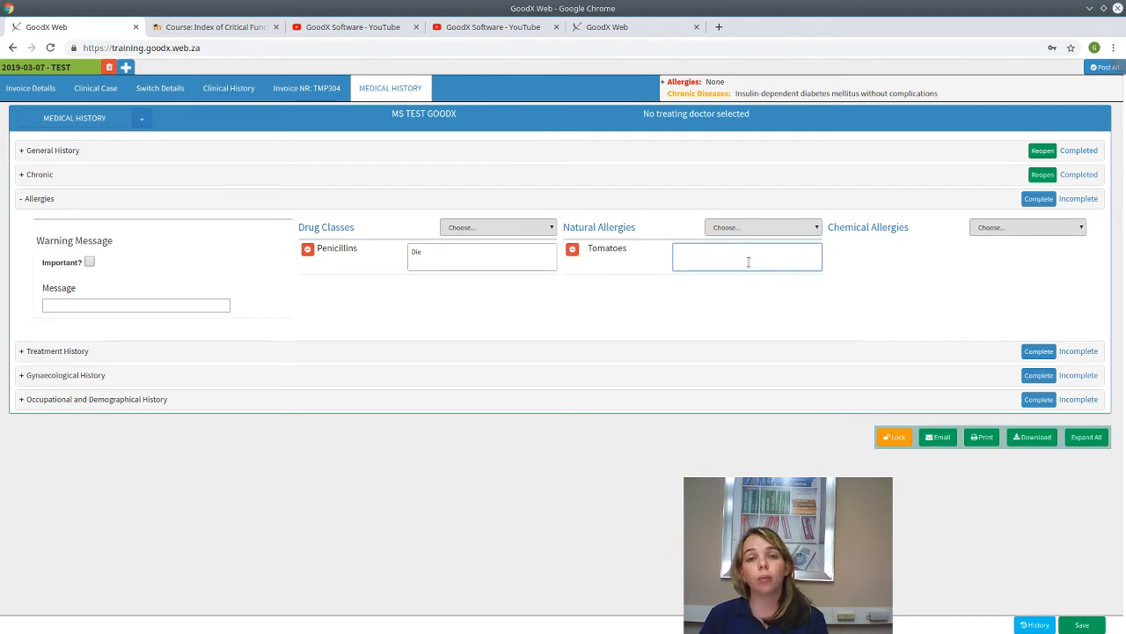
type("Swe")
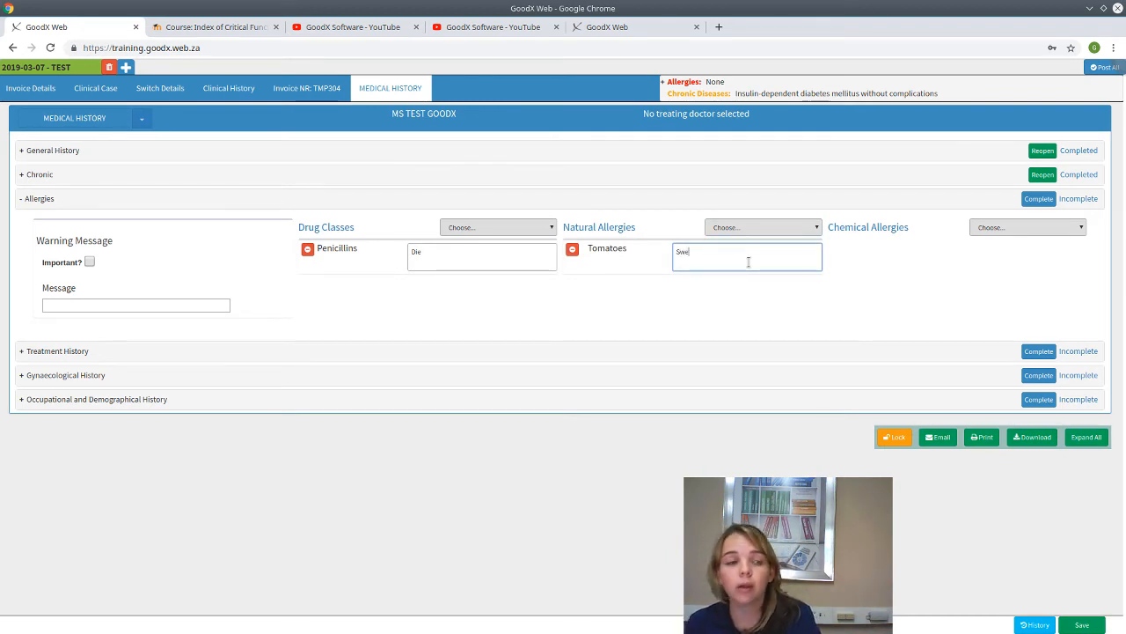
type("lling")
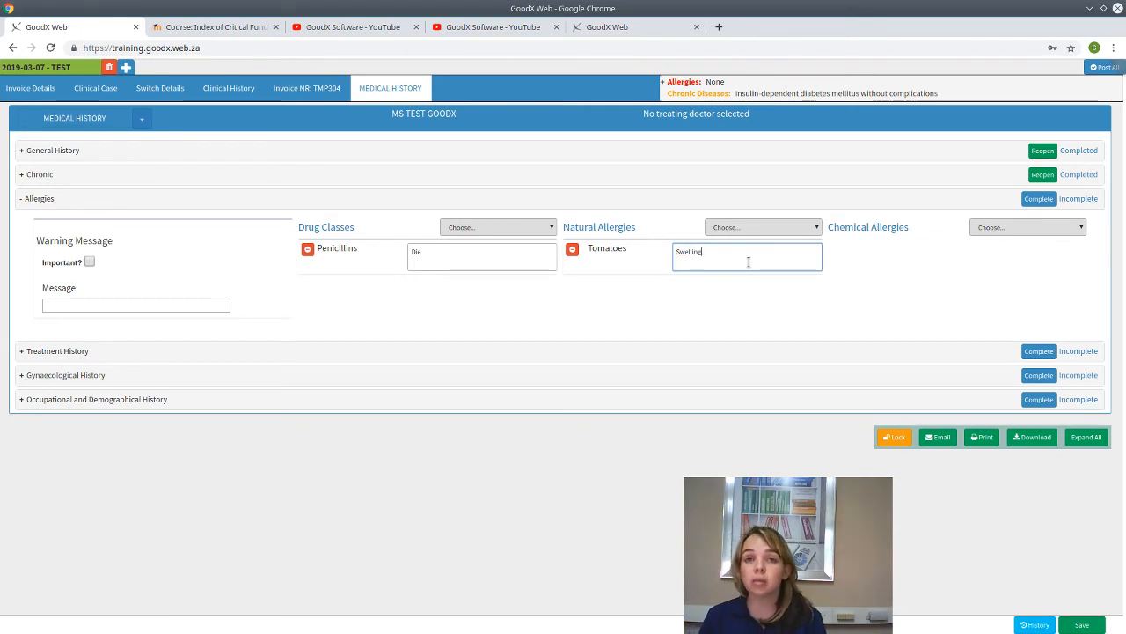
- Add MACROGOL 3350 as a chemical allergy in the Allergies section with the reaction note "Stop breathing"
left_click(1041, 228)
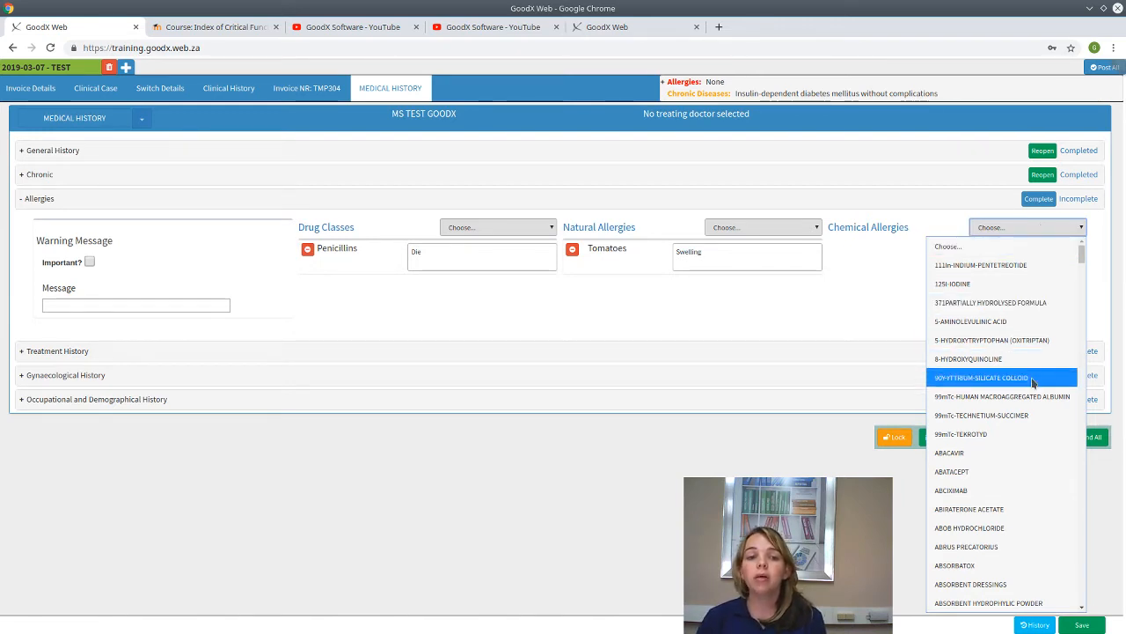
scroll(1024, 537, "down", 10)
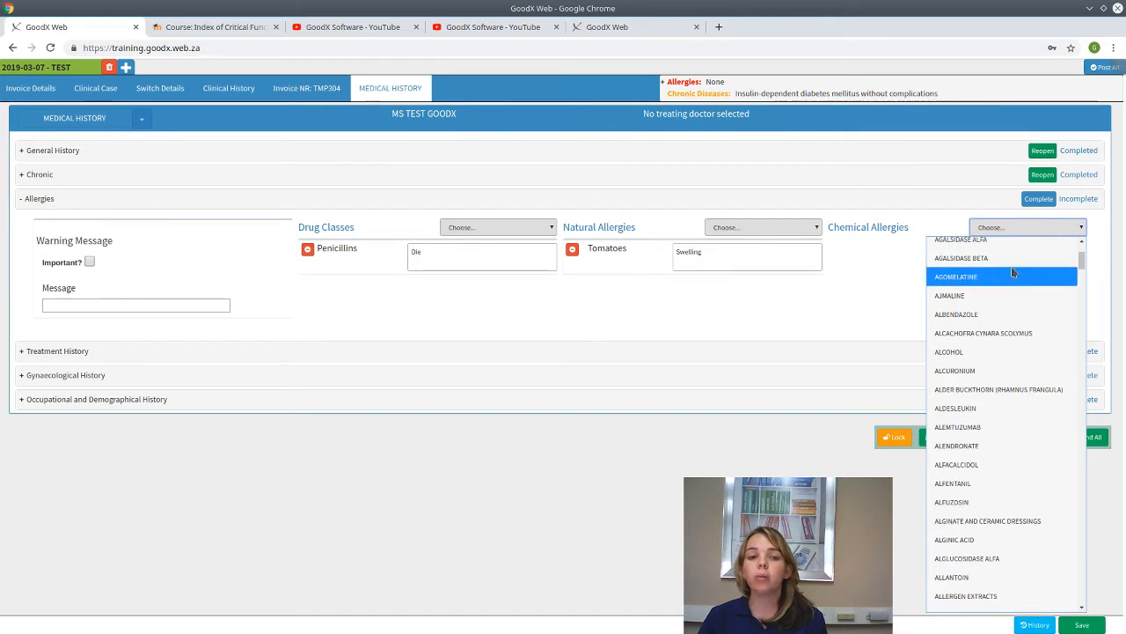
left_click(993, 229)
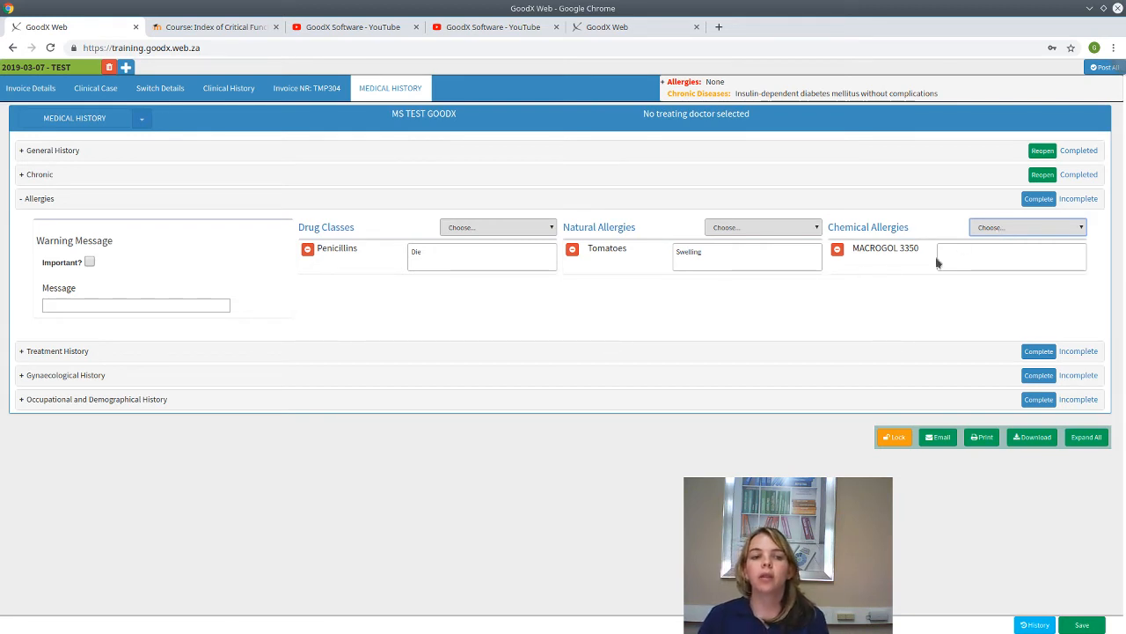
left_click(999, 260)
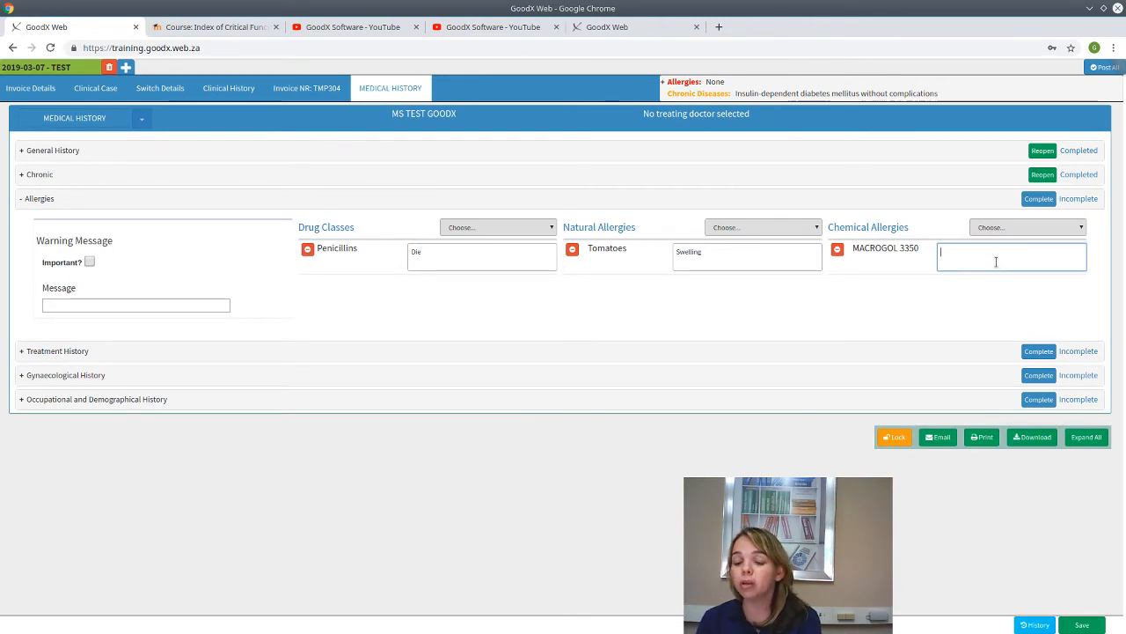
type("Stop br")
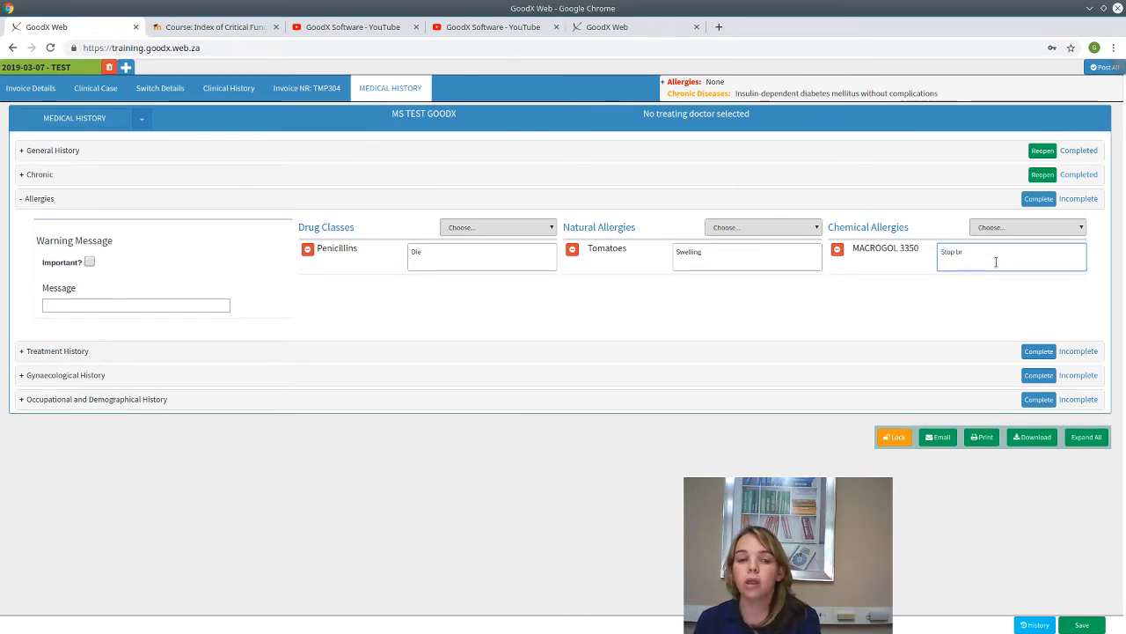
key("BackSpace")
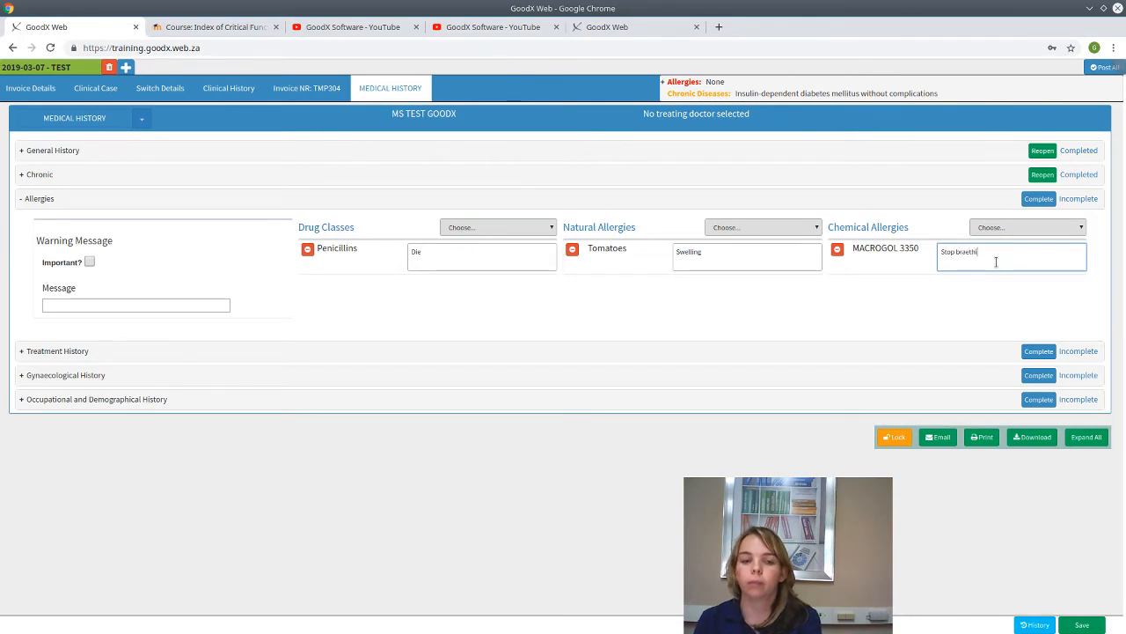
key("BackSpace")
key("BackSpace")
key("BackSpace")
key("BackSpace")
key("BackSpace")
key("BackSpace")
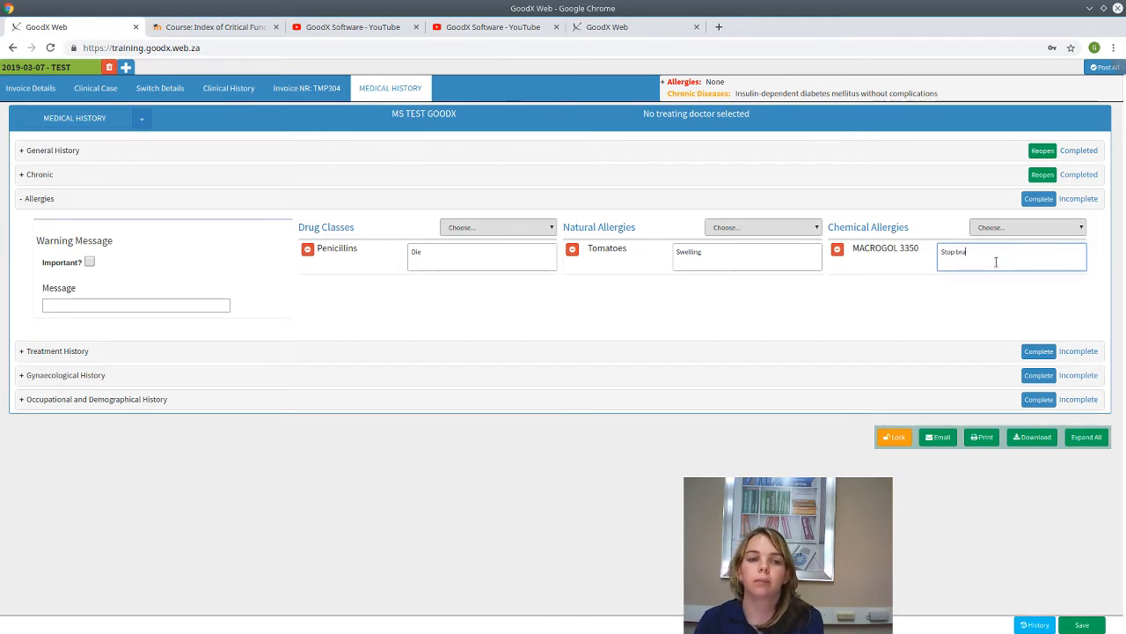
type("eat")
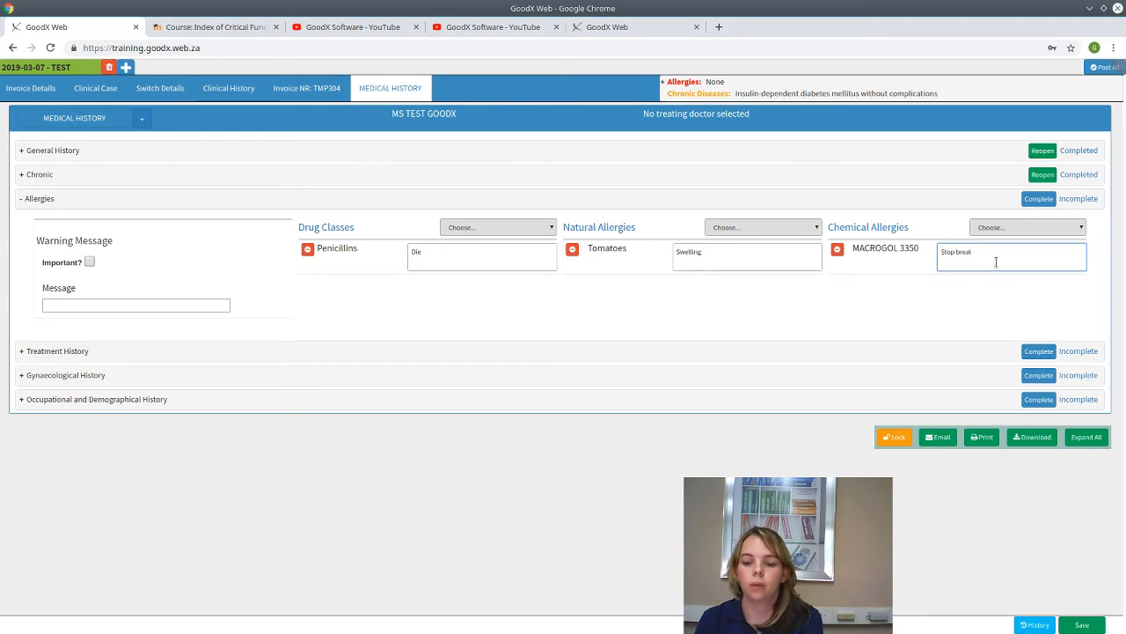
type("hing")
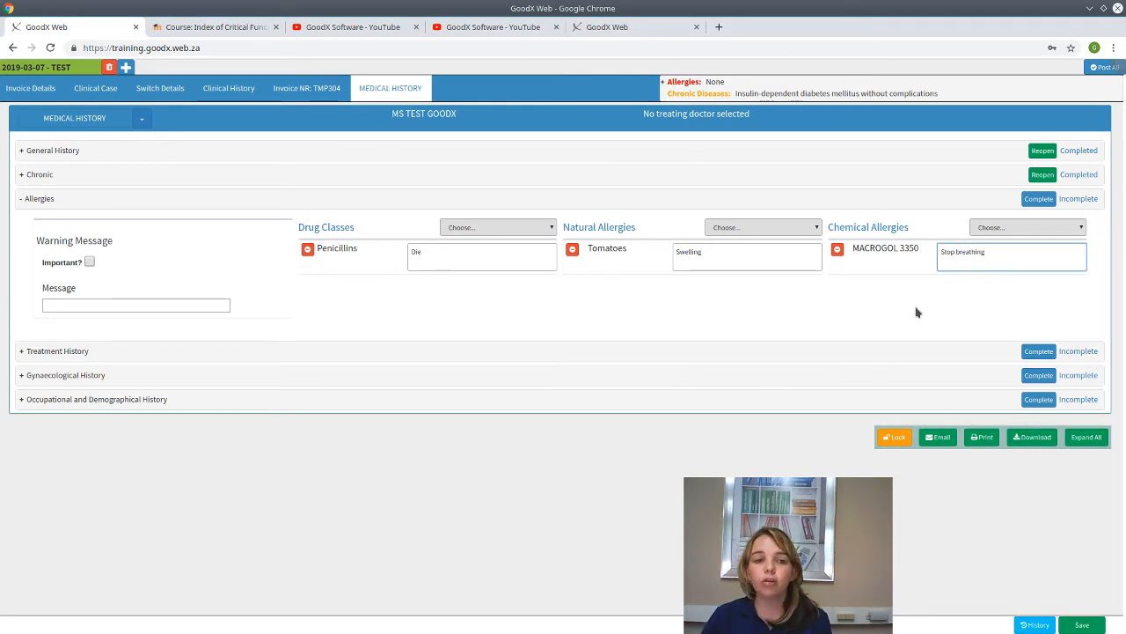
- Add ABACAVIR as a further chemical allergy without a reaction note
left_click(1023, 228)
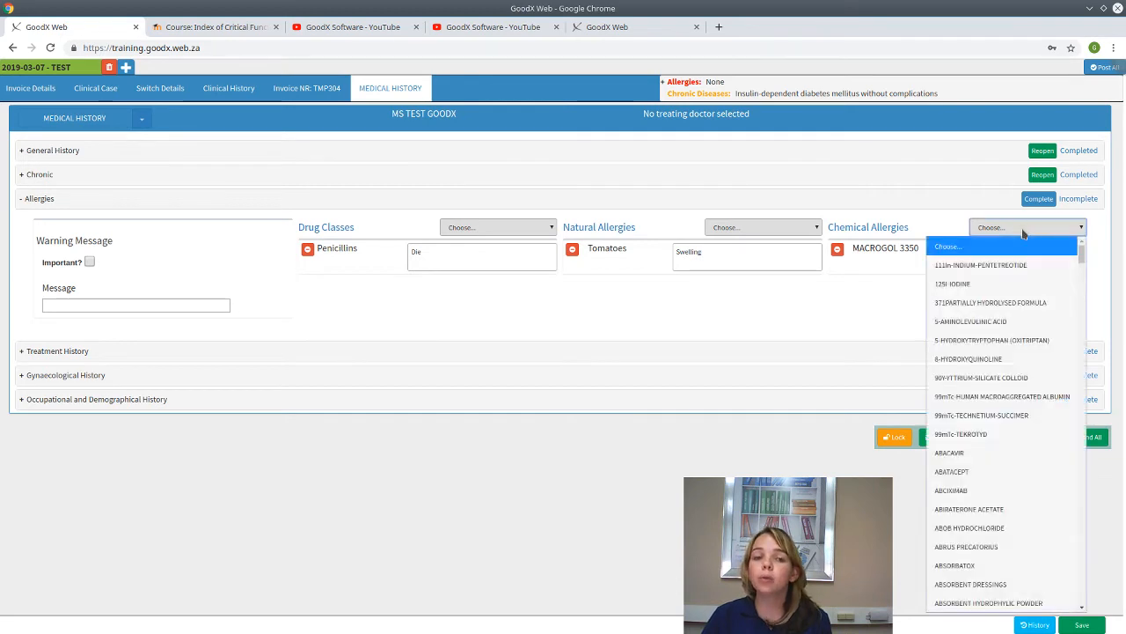
left_click(1026, 452)
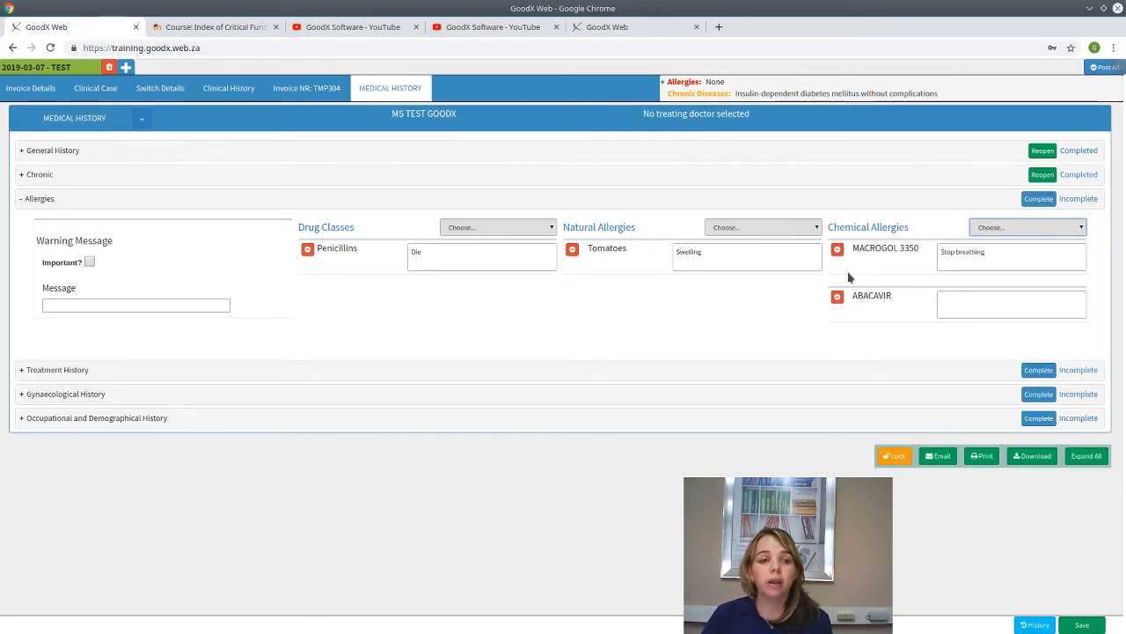
left_click(1035, 230)
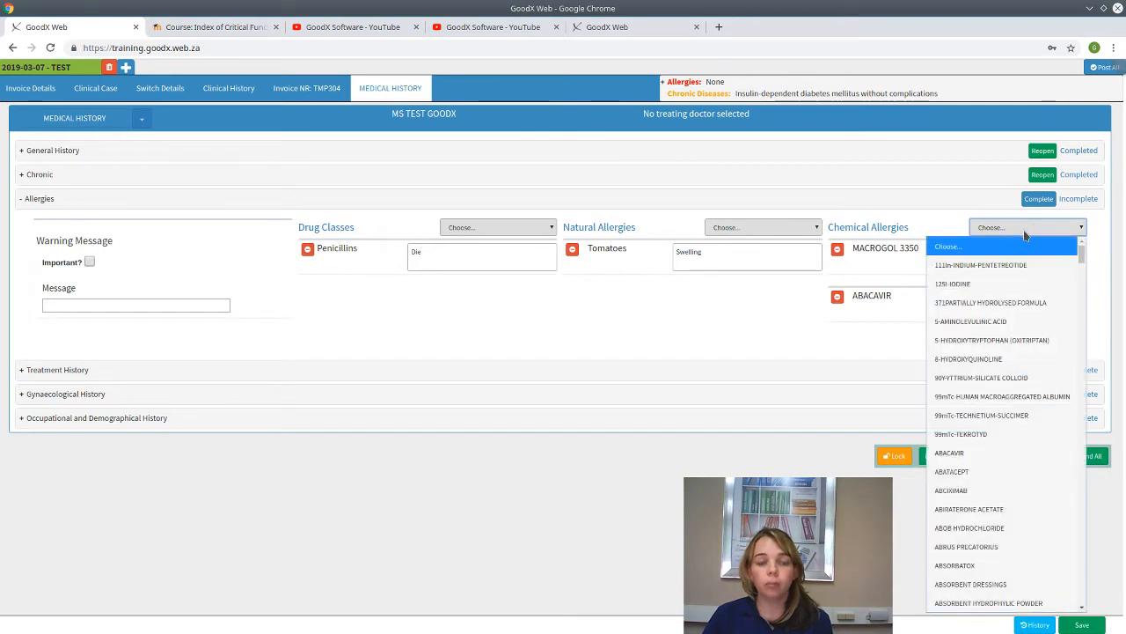
type("para")
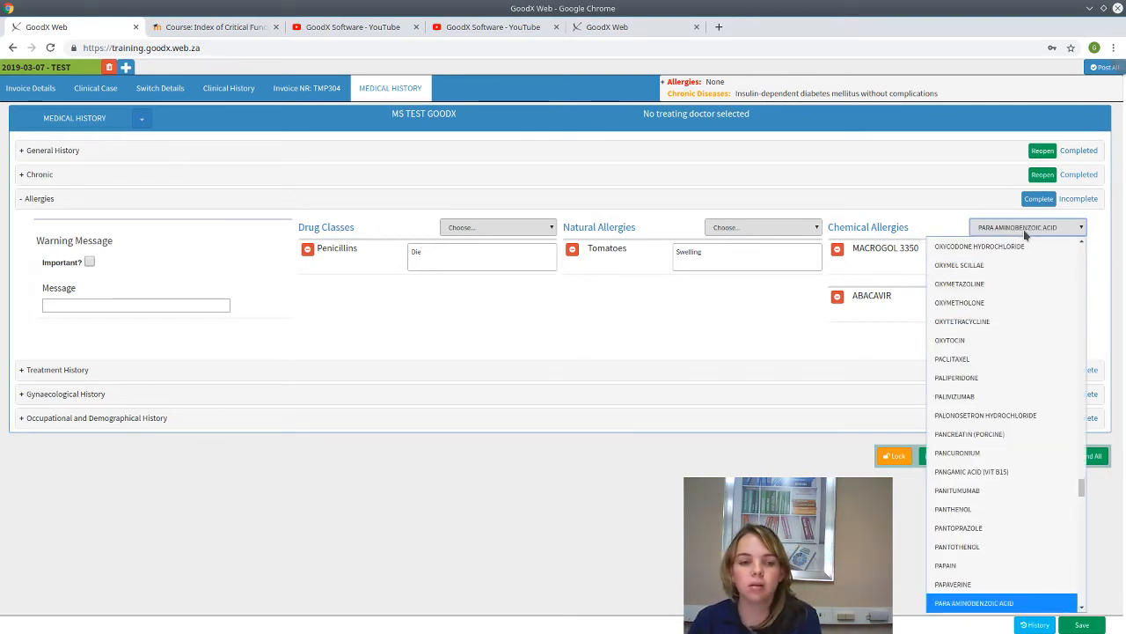
type("c")
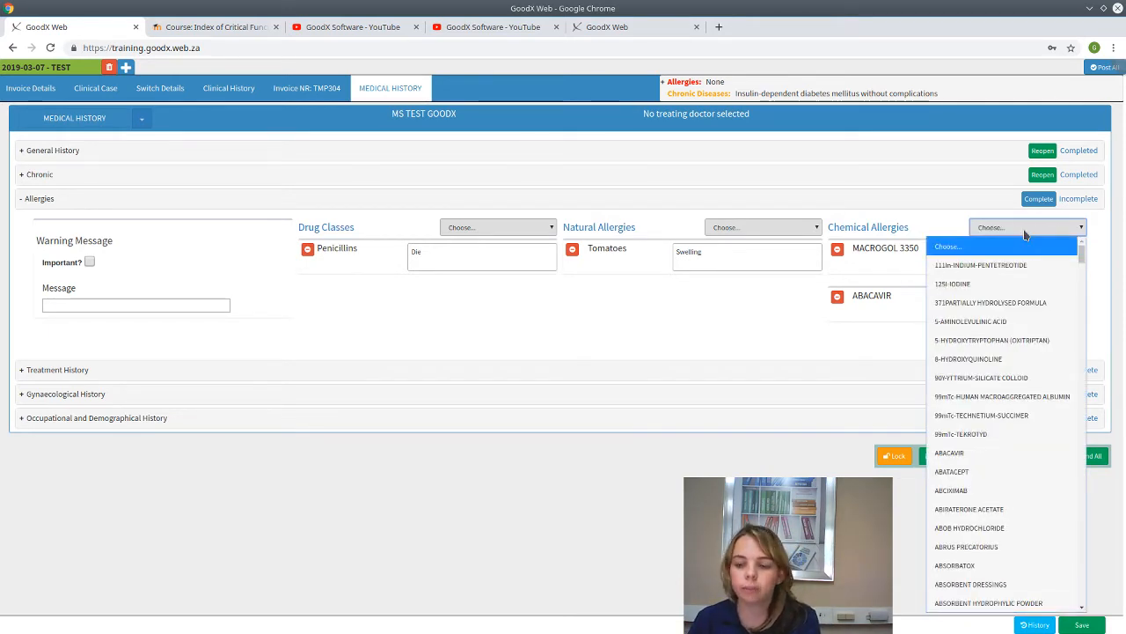
left_click(1025, 234)
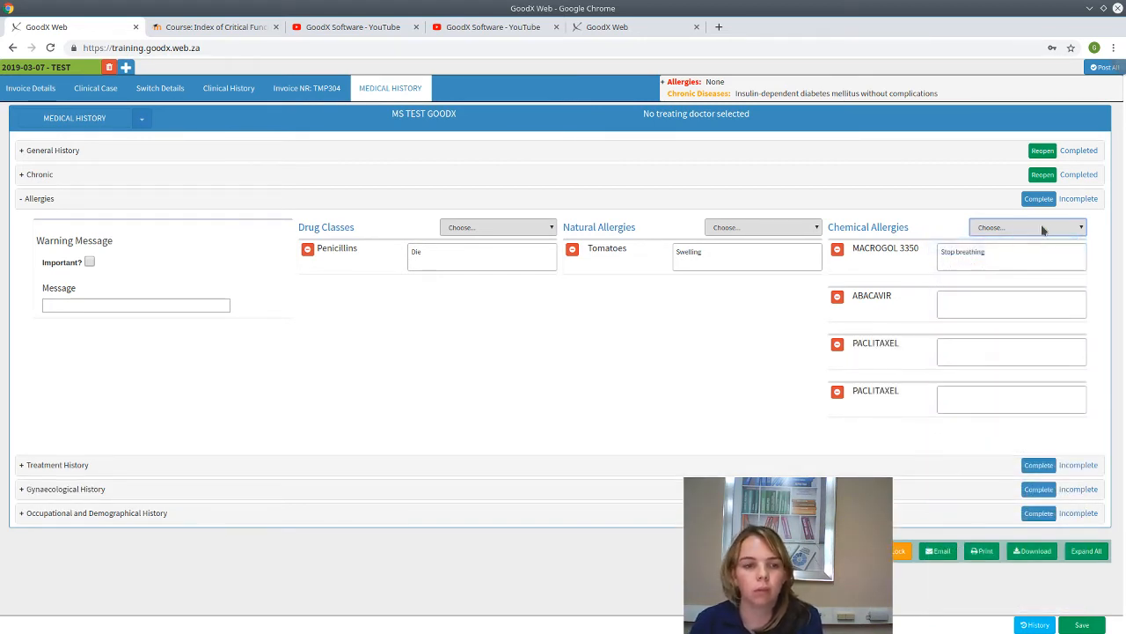
left_click(837, 344)
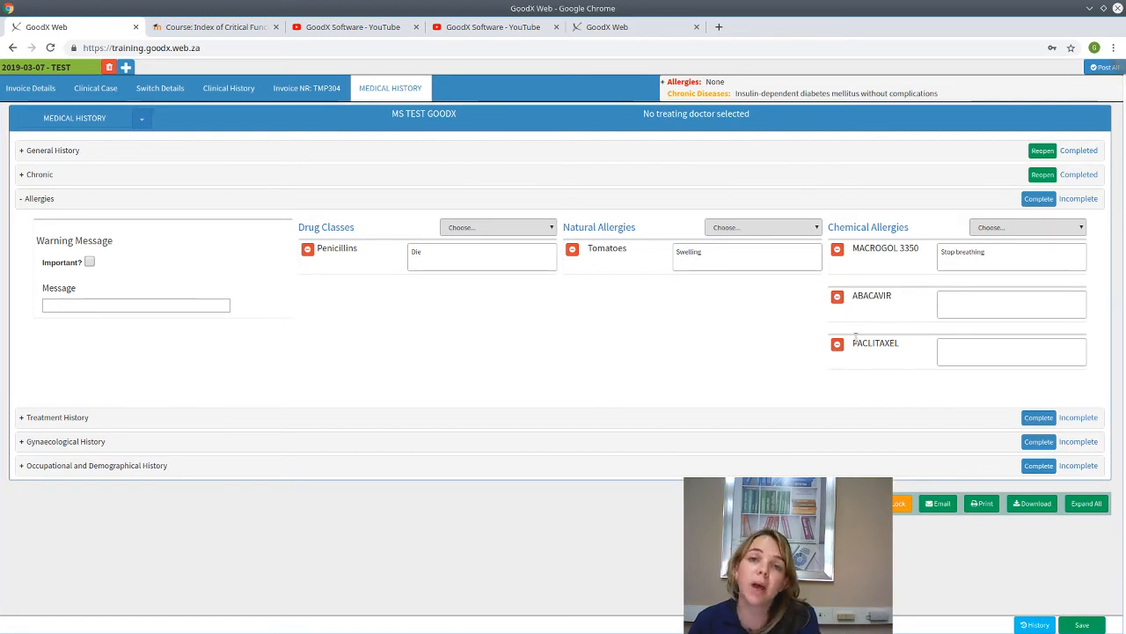
left_click(837, 344)
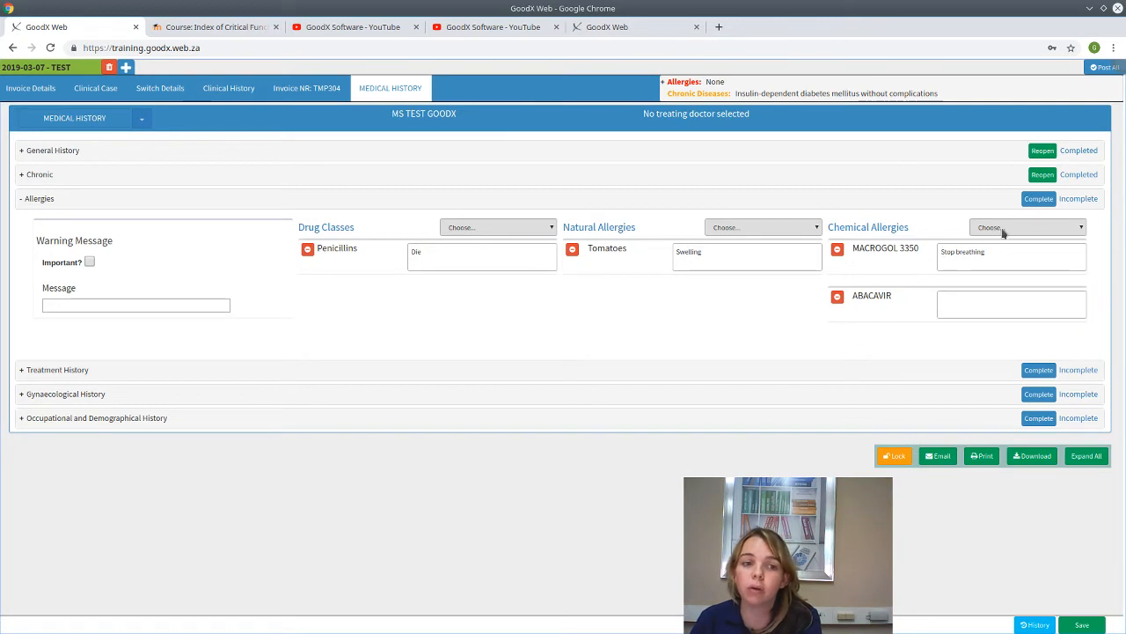
- Add PARACETAMOL as a chemical allergy with the reaction note "Swelling up"
left_click(1041, 228)
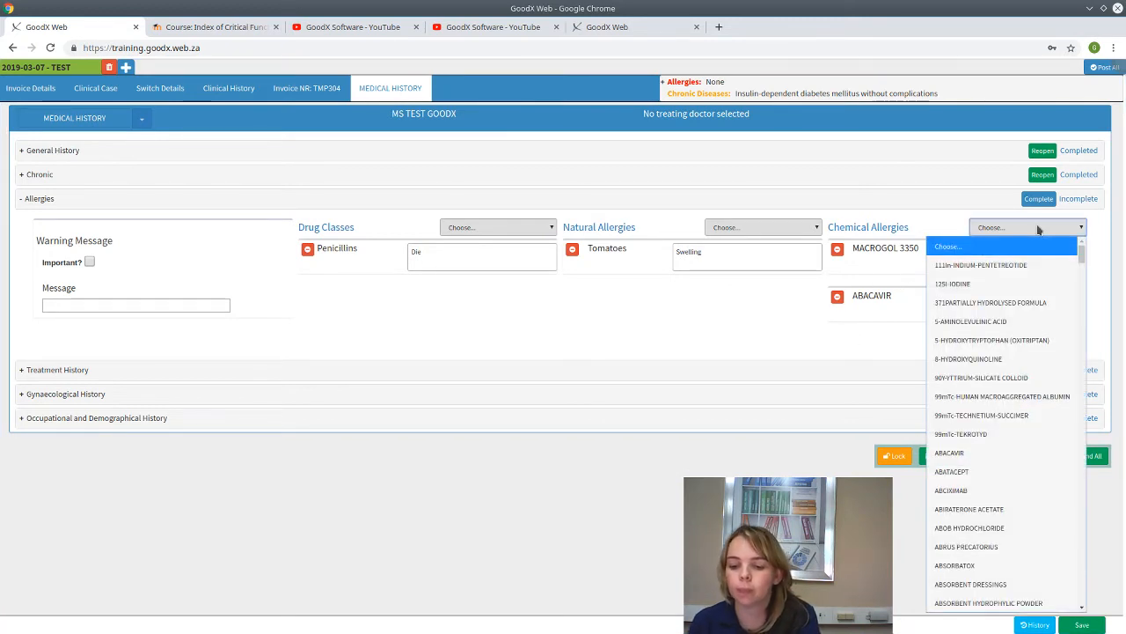
type("para")
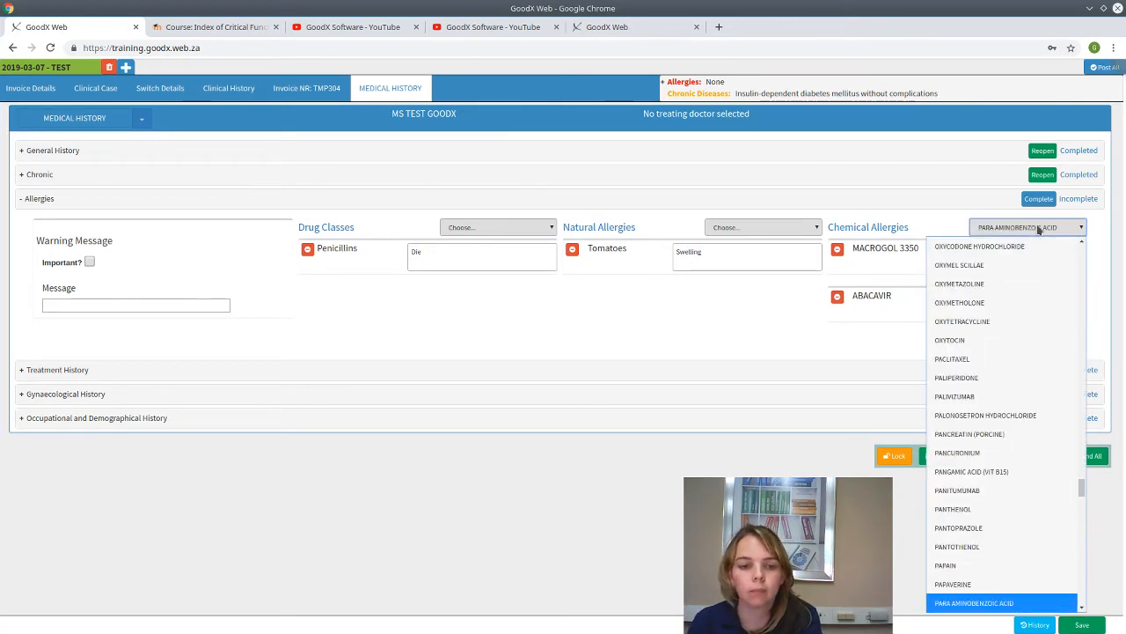
scroll(1044, 568, "down", 2)
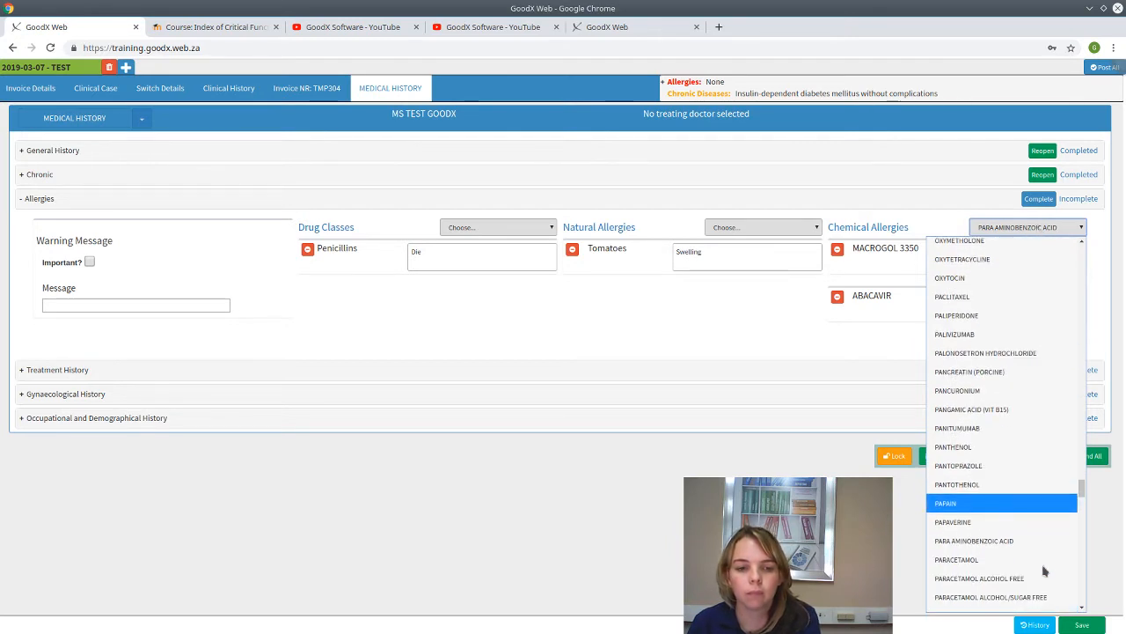
left_click(1027, 563)
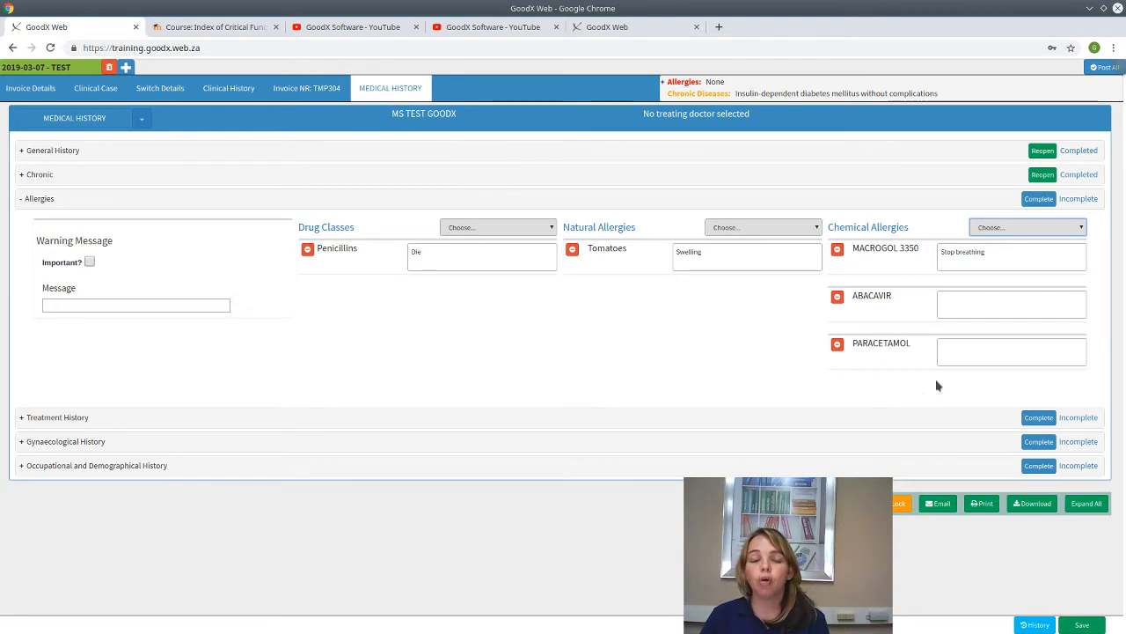
left_click(1000, 363)
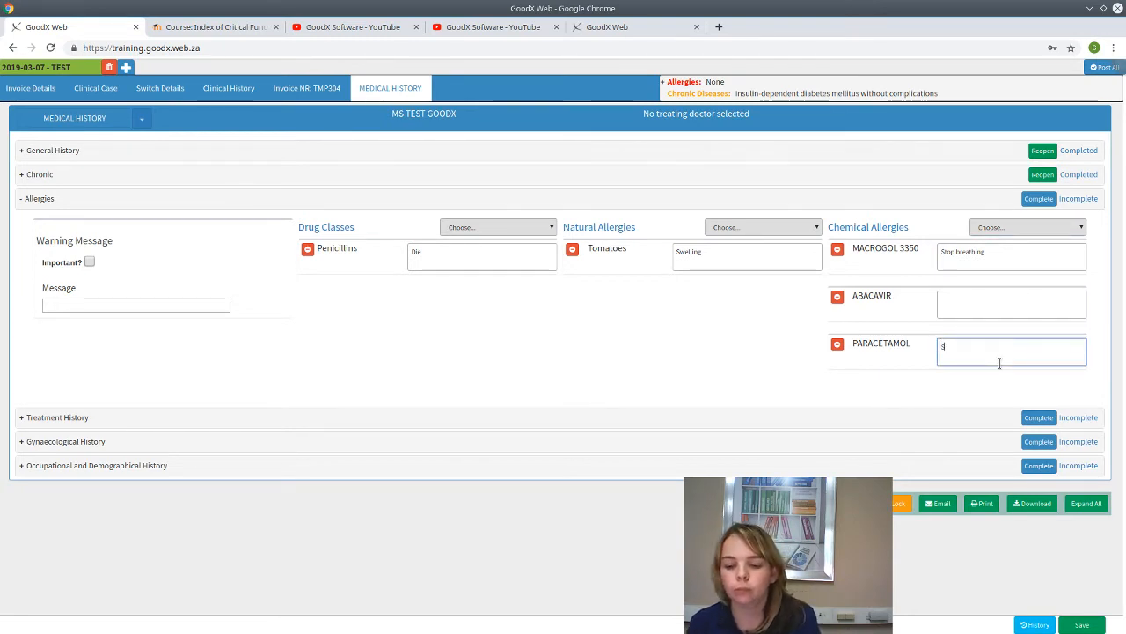
type("Swelling up")
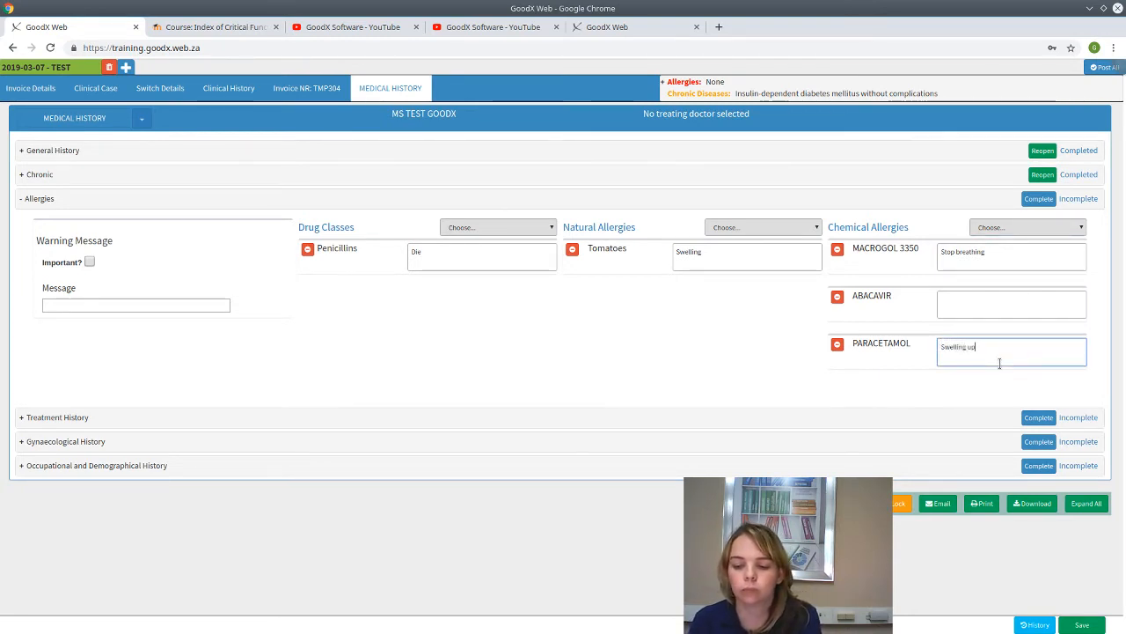
- Mark the Allergies section as complete and load the newest data
left_click(1038, 199)
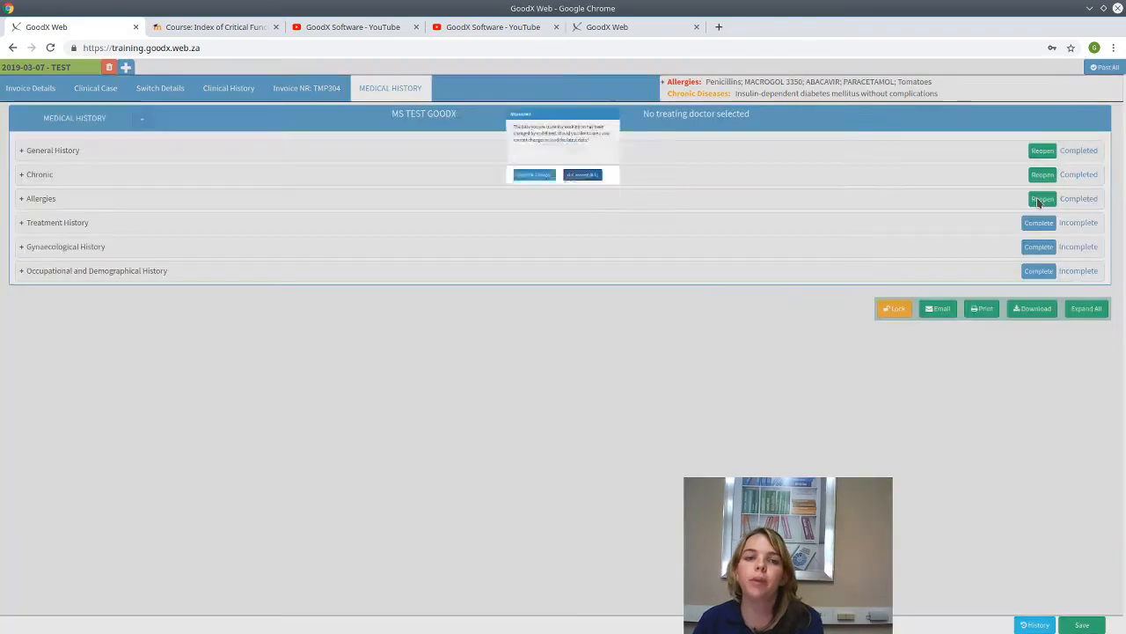
left_click(588, 192)
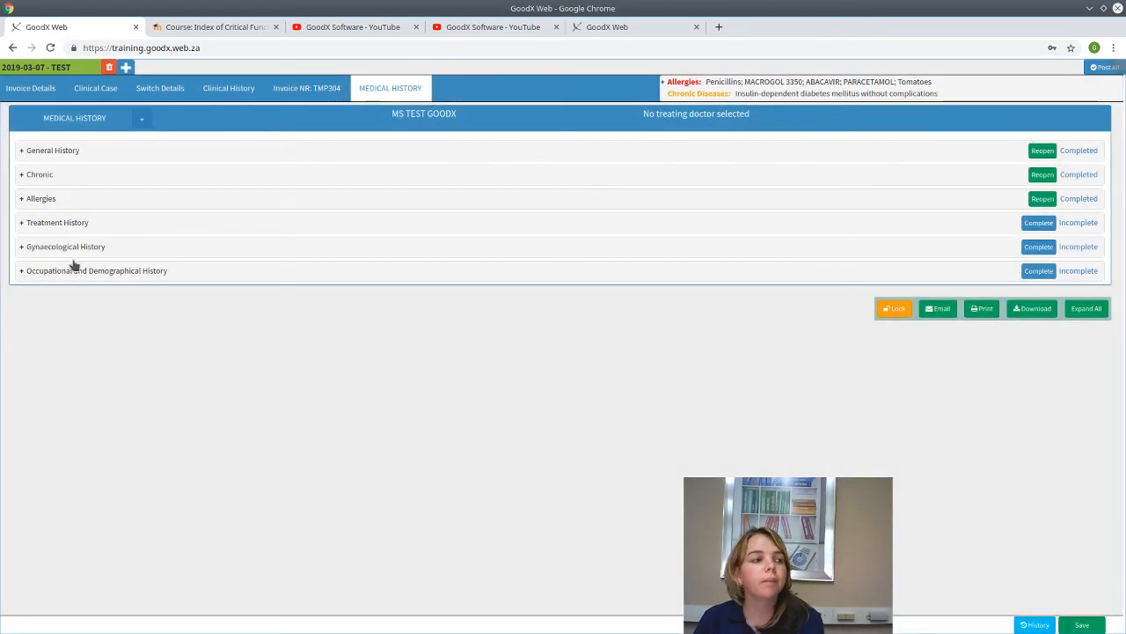
- Try out an operation entry named "remove leg" in the Treatment History section, and delete that entry again
left_click(42, 226)
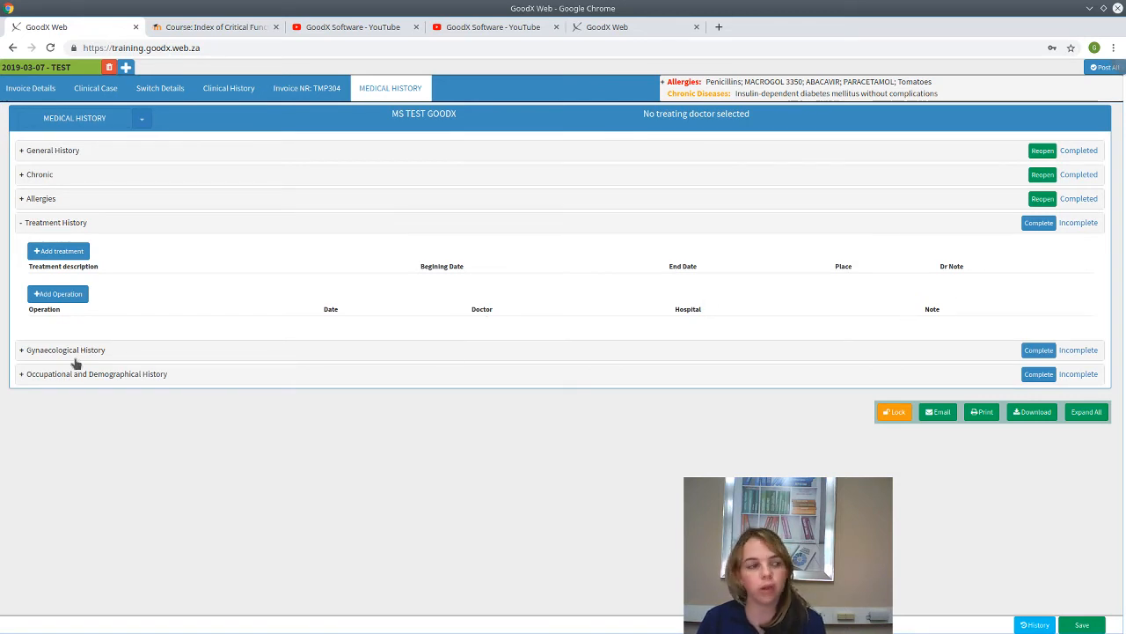
left_click(56, 299)
left_click(74, 325)
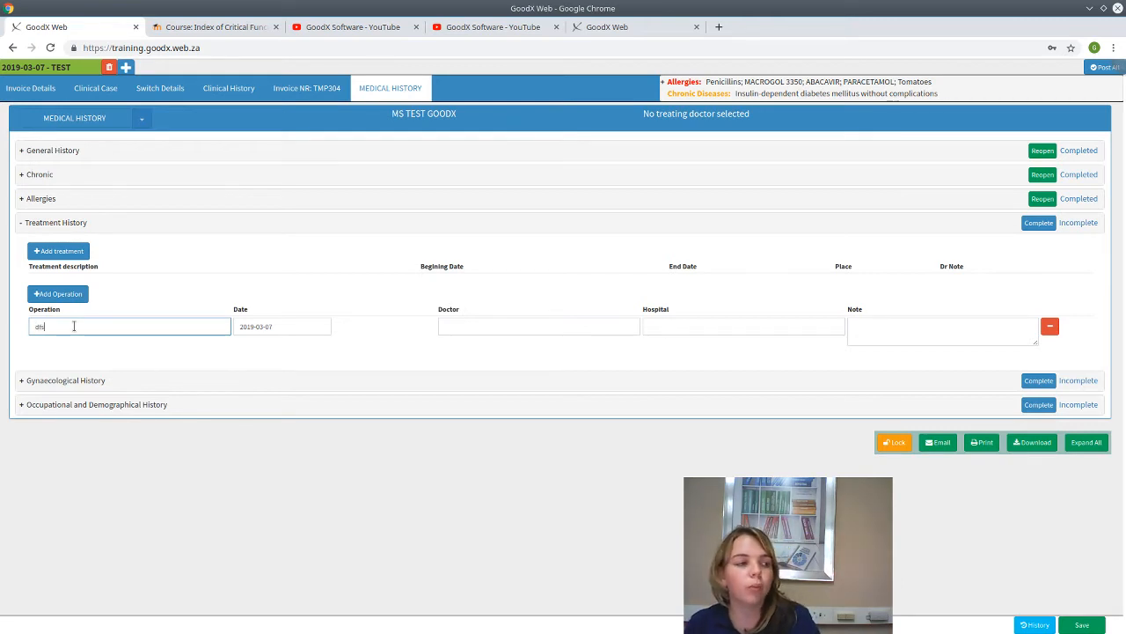
key("BackSpace")
key("BackSpace")
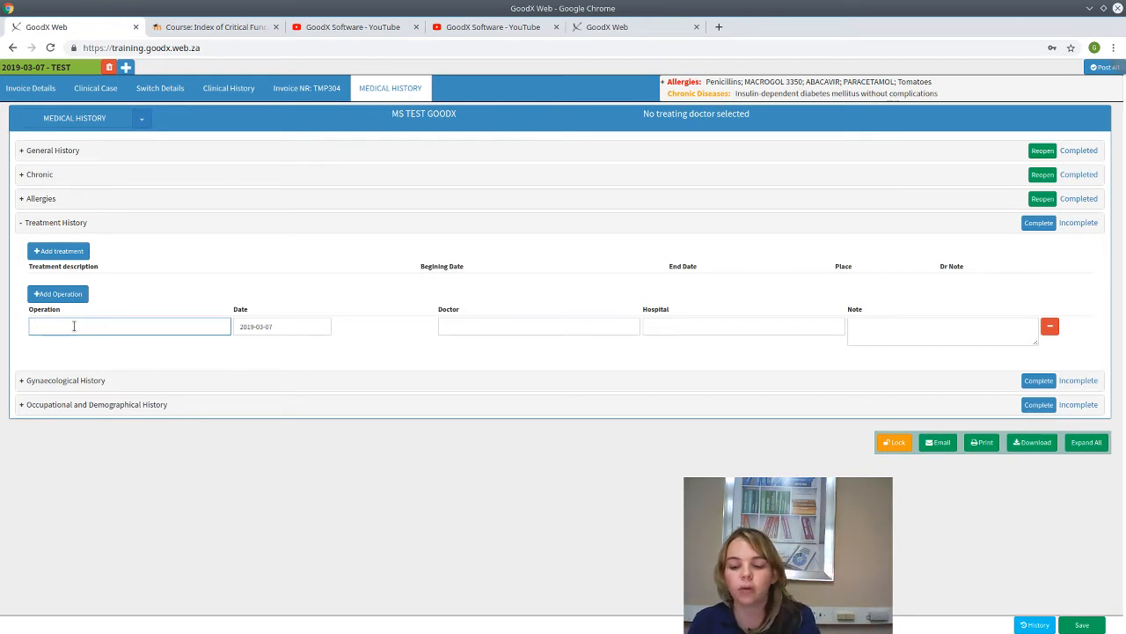
type("remova")
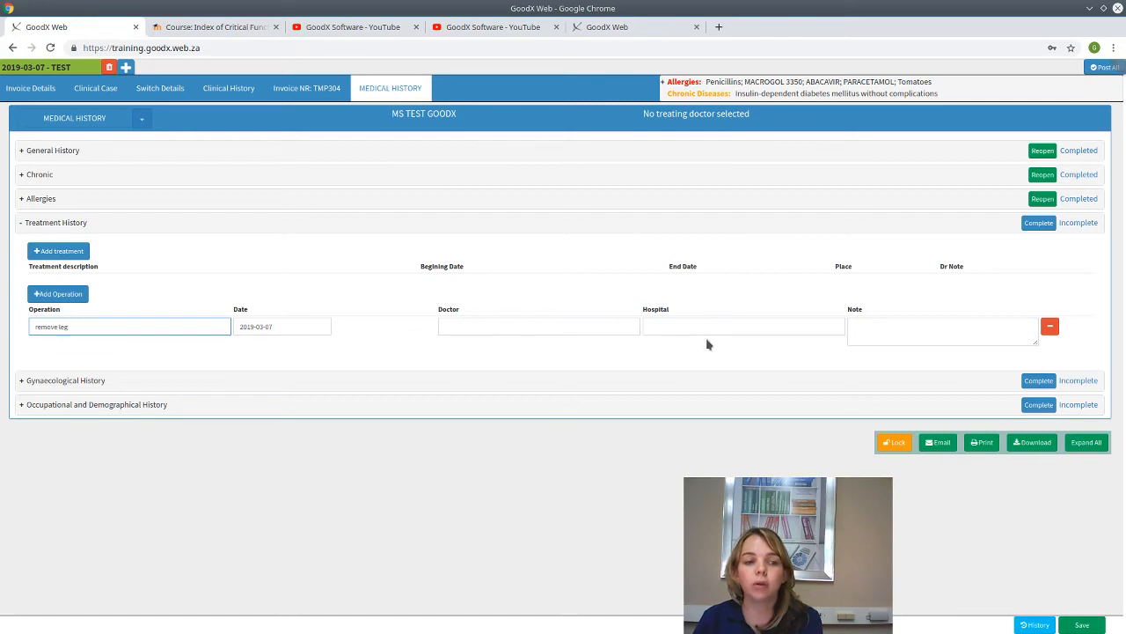
left_click(1051, 329)
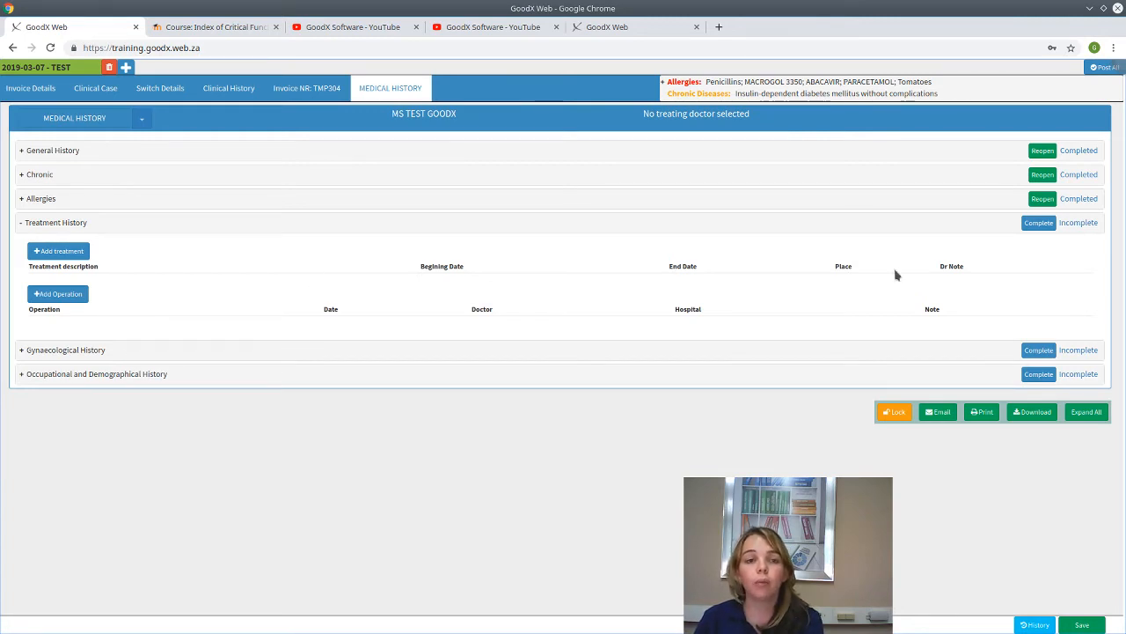
- Mark the Treatment History section as complete and load the newest data
left_click(1038, 225)
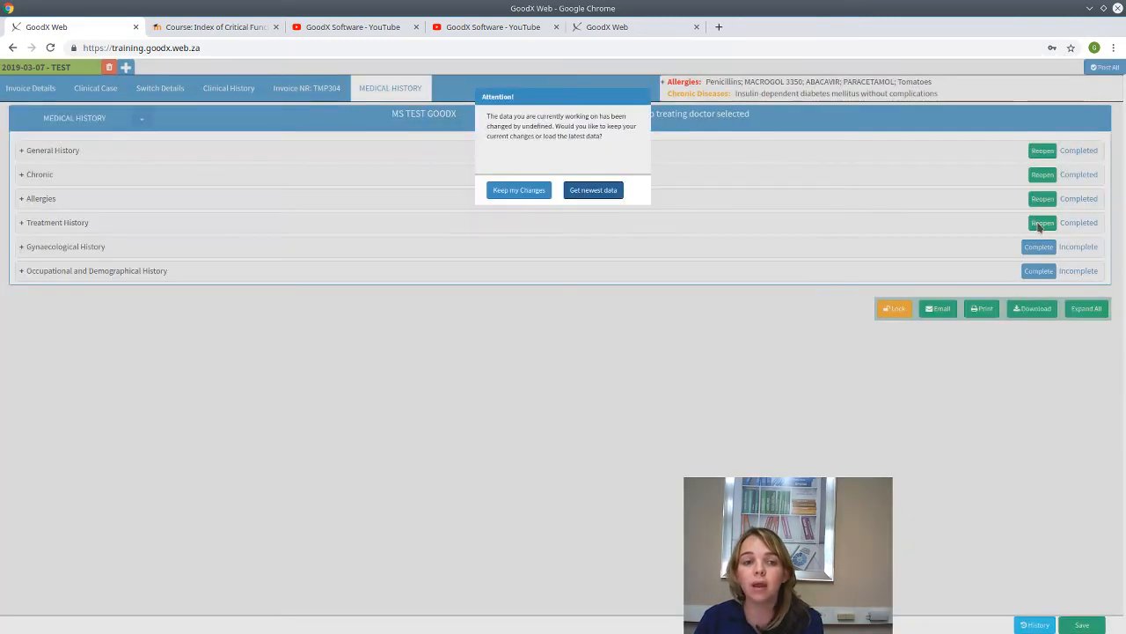
left_click(602, 192)
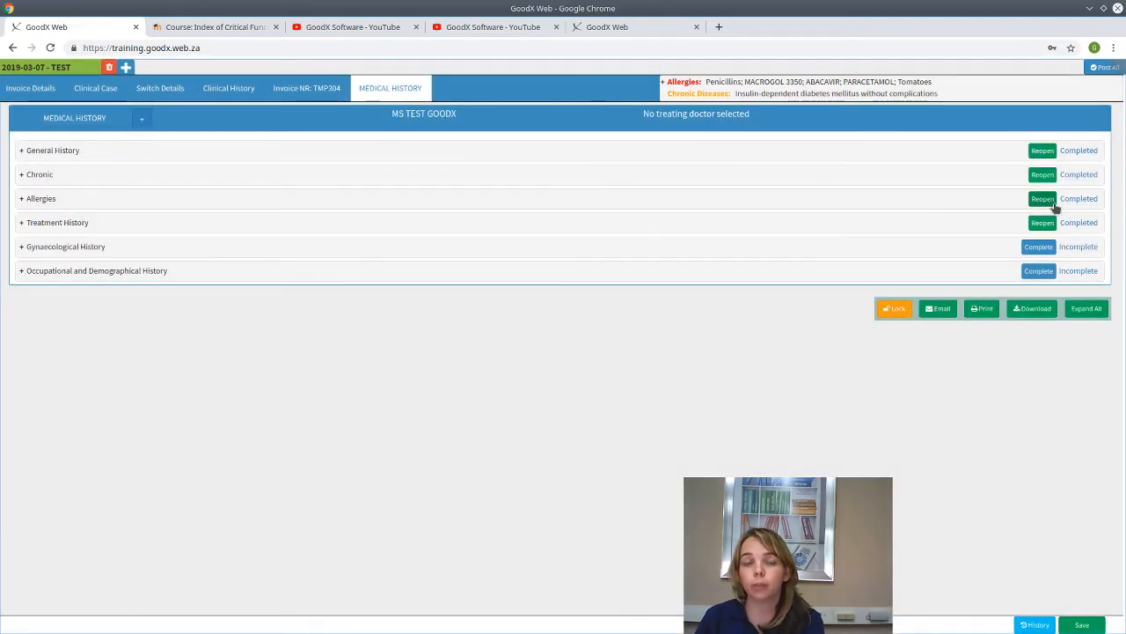
- Examine the Past Pregnancies part of the Gynaecological History section and collapse it again
left_click(54, 253)
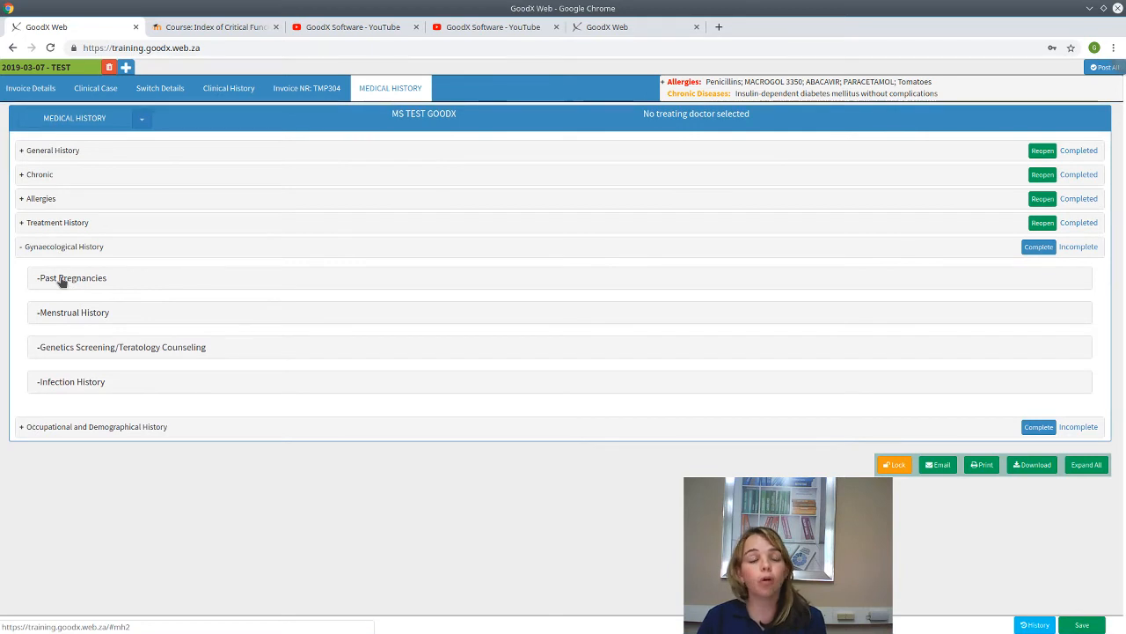
left_click(63, 279)
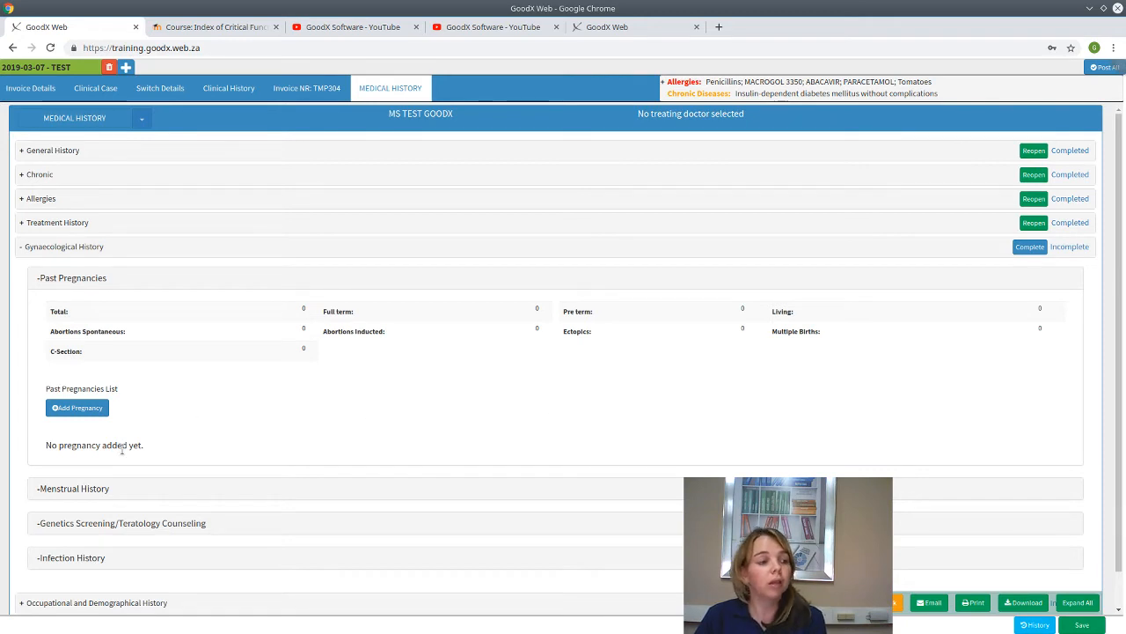
left_click(58, 279)
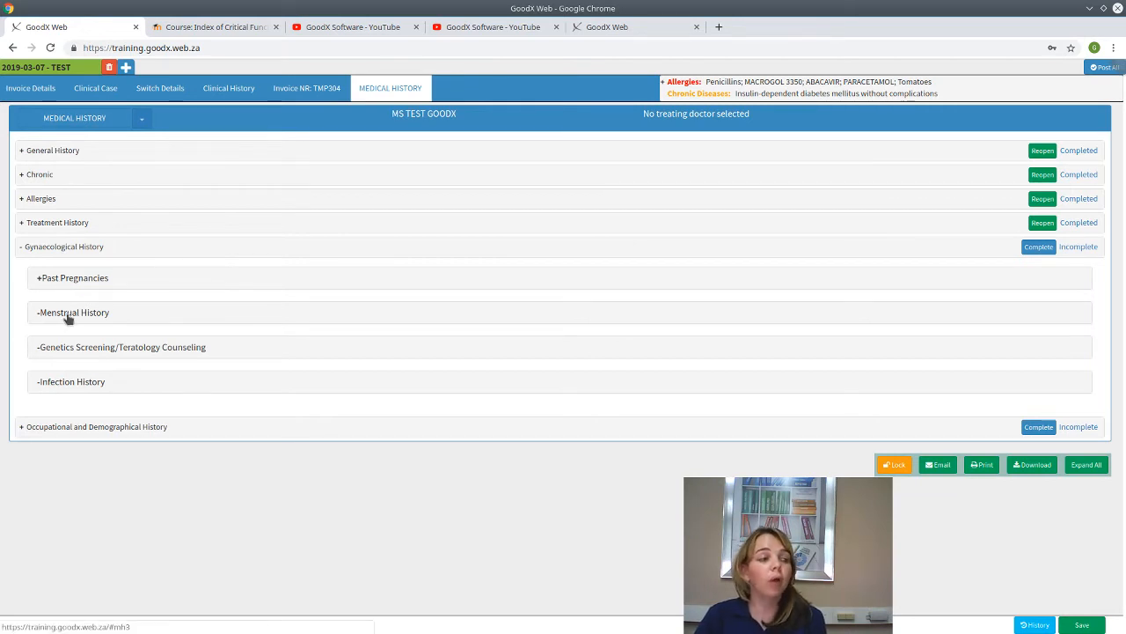
- Review the Menstrual History part of the Gynaecological History, and tick Congenital Heart Defect under Genetics Screening/Teratology Counseling
left_click(69, 315)
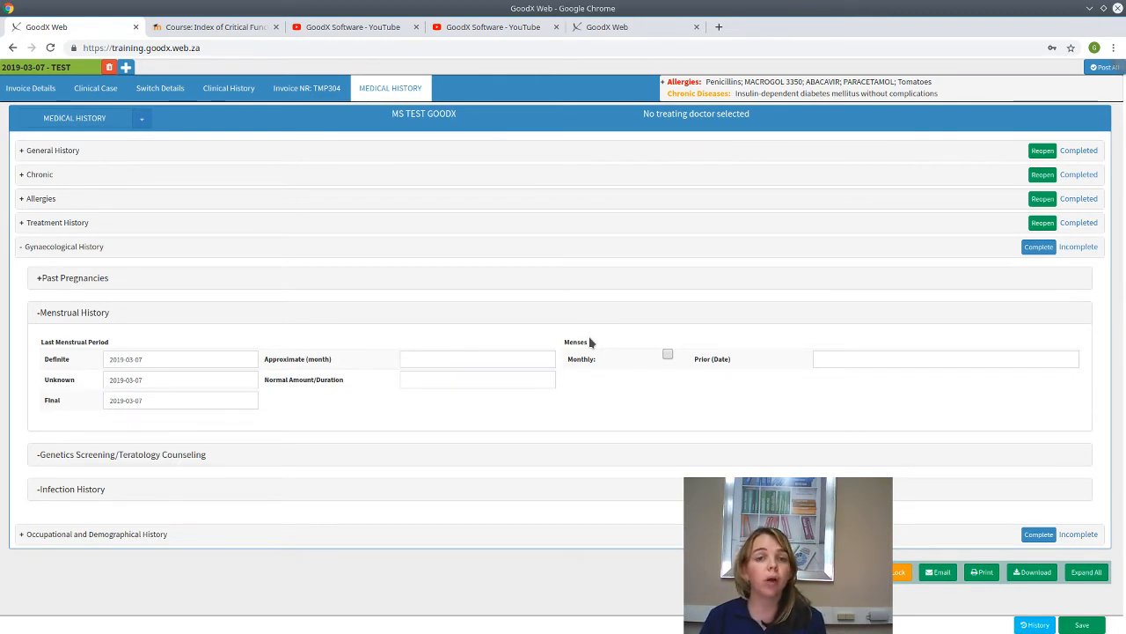
left_click(74, 315)
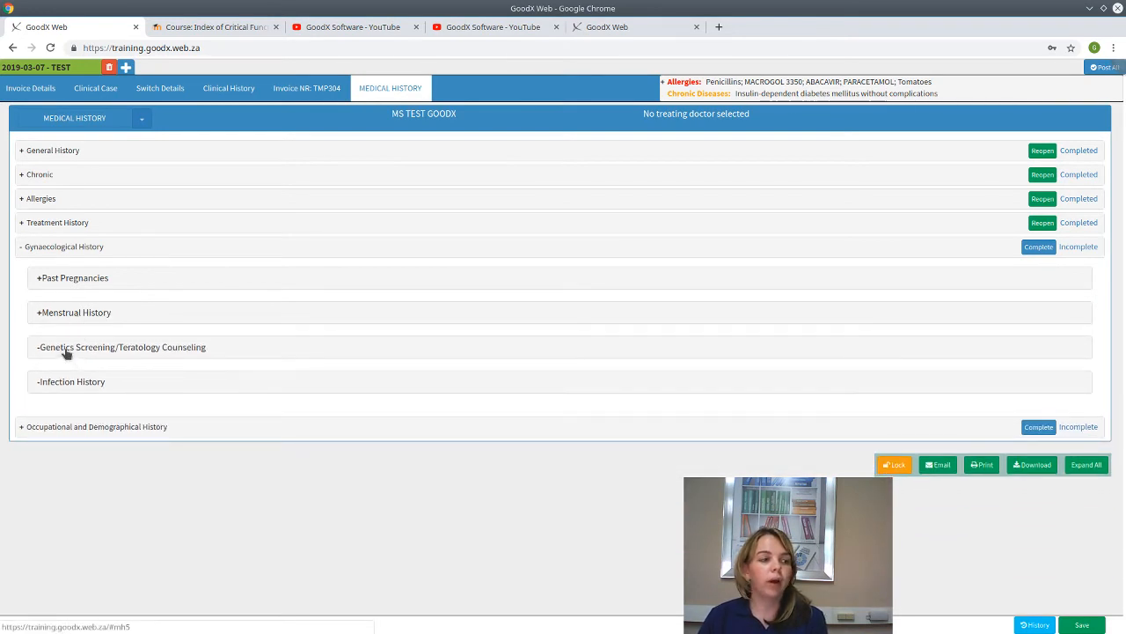
left_click(66, 352)
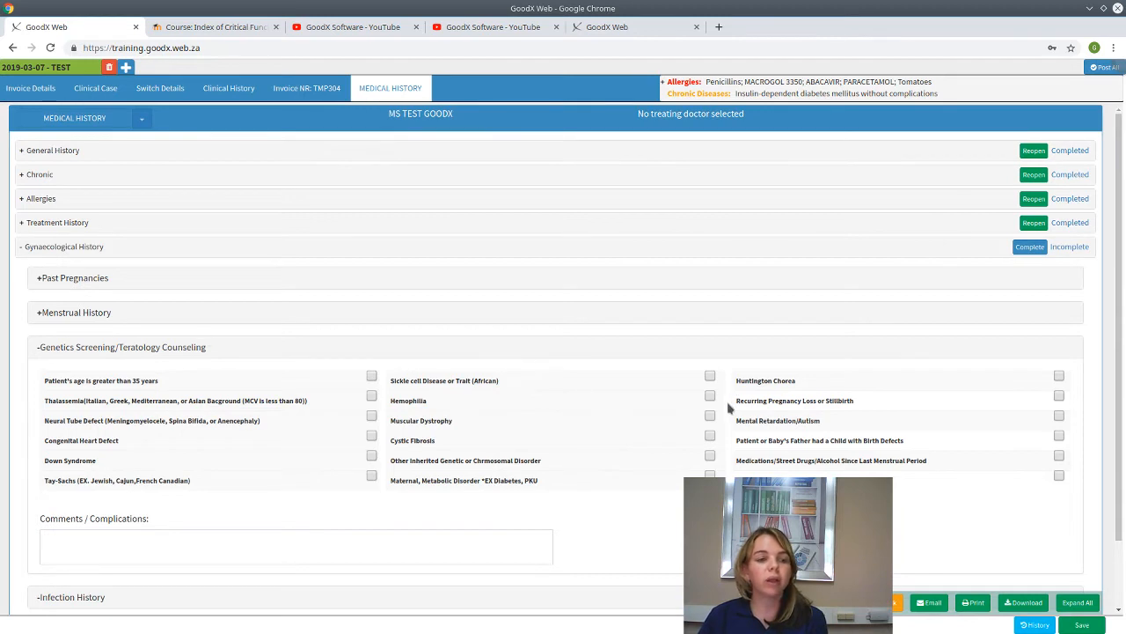
left_click(372, 434)
left_click(372, 416)
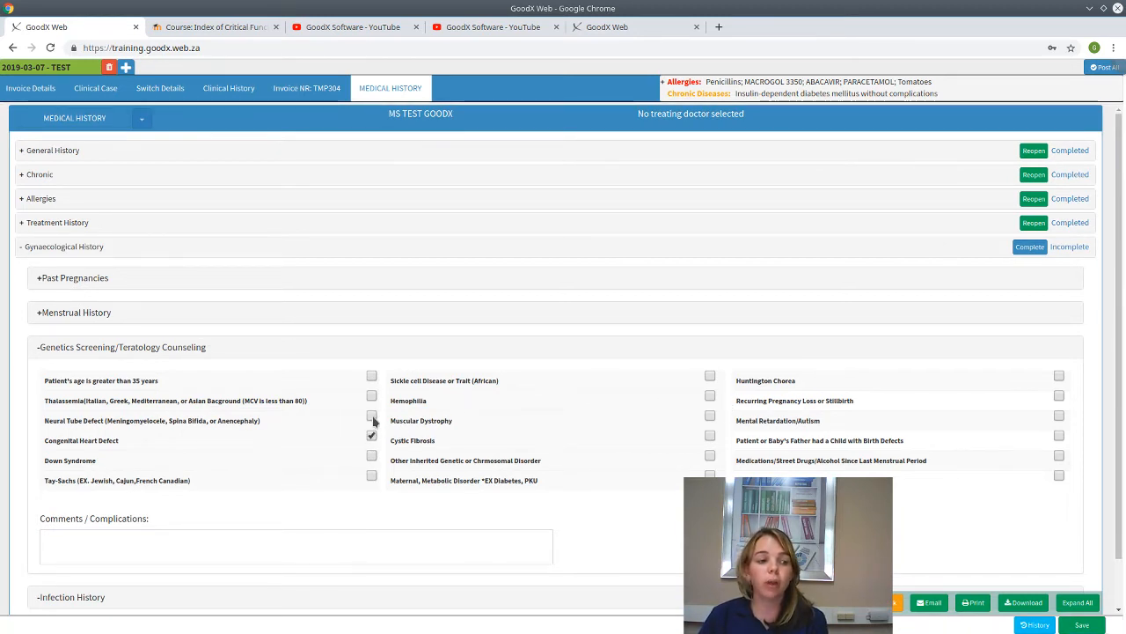
left_click(77, 347)
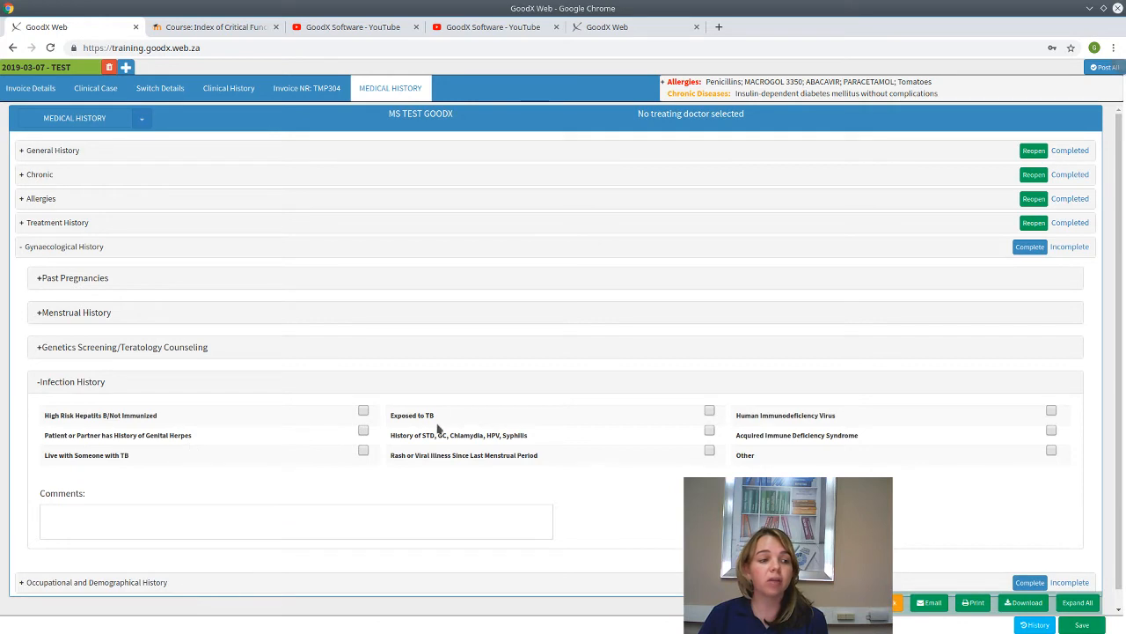
- Tick Exposed to TB and Live with Someone with TB under Infection History, and complete the Gynaecological History section with the newest data loaded
left_click(710, 411)
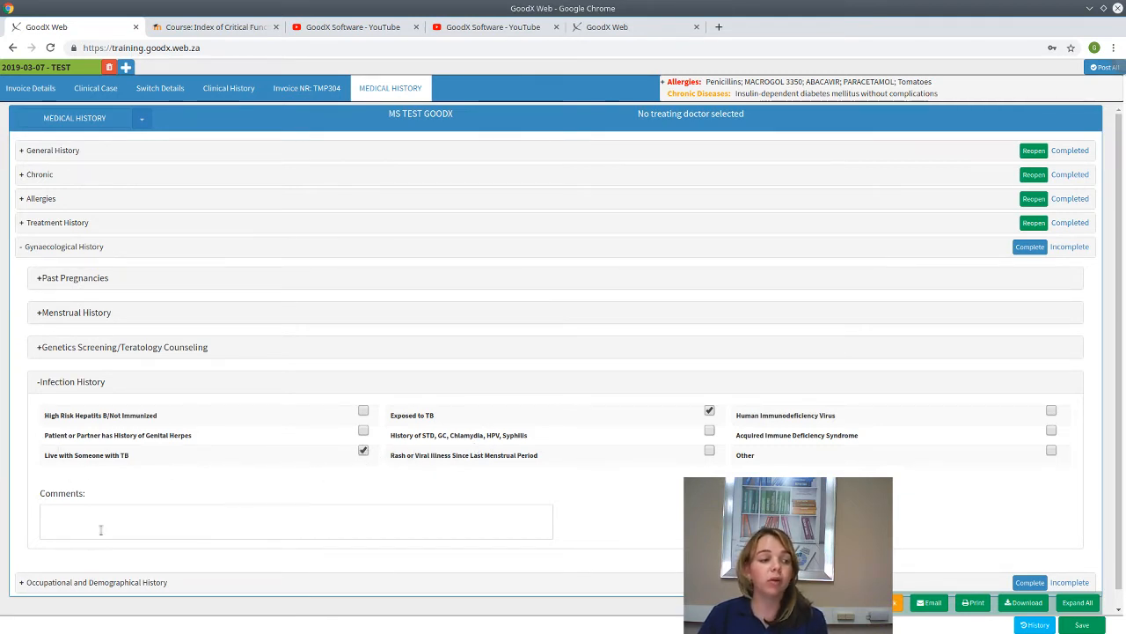
left_click(202, 514)
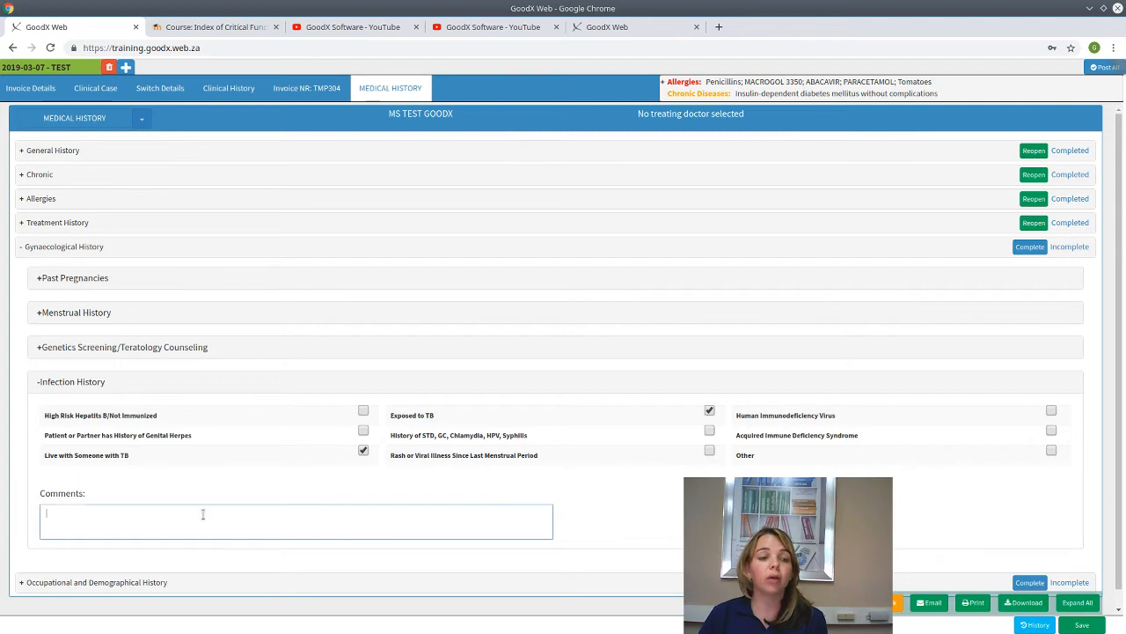
left_click(72, 382)
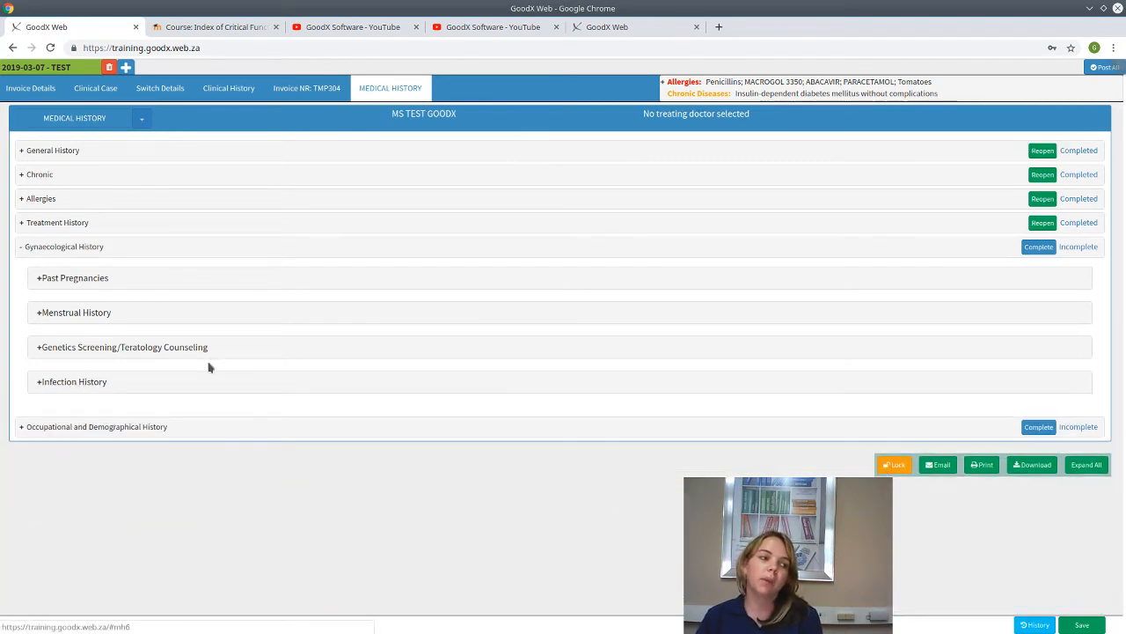
left_click(1038, 248)
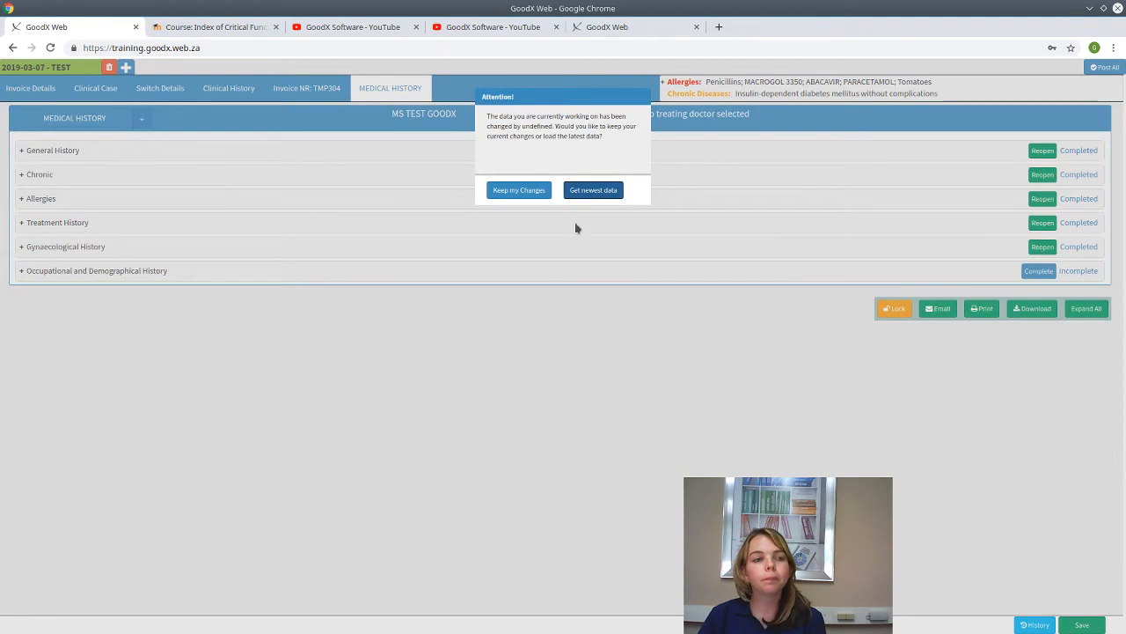
left_click(590, 190)
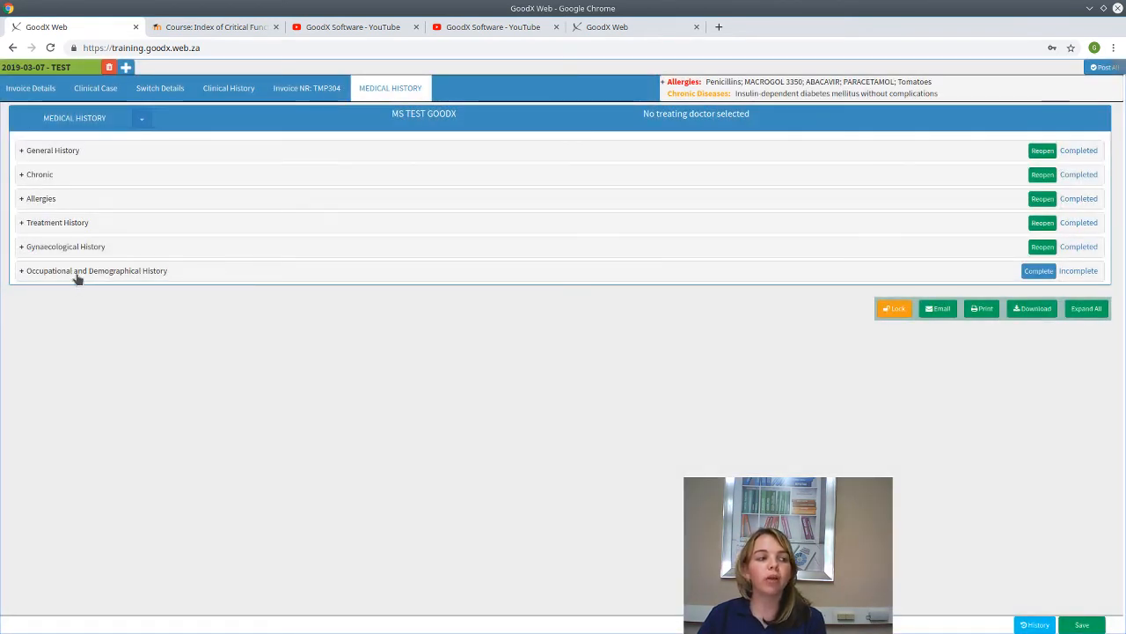
- Enter the occupation "Mine" in the Occupational and Demographical History section, and mark it as complete with the newest data loaded
left_click(77, 274)
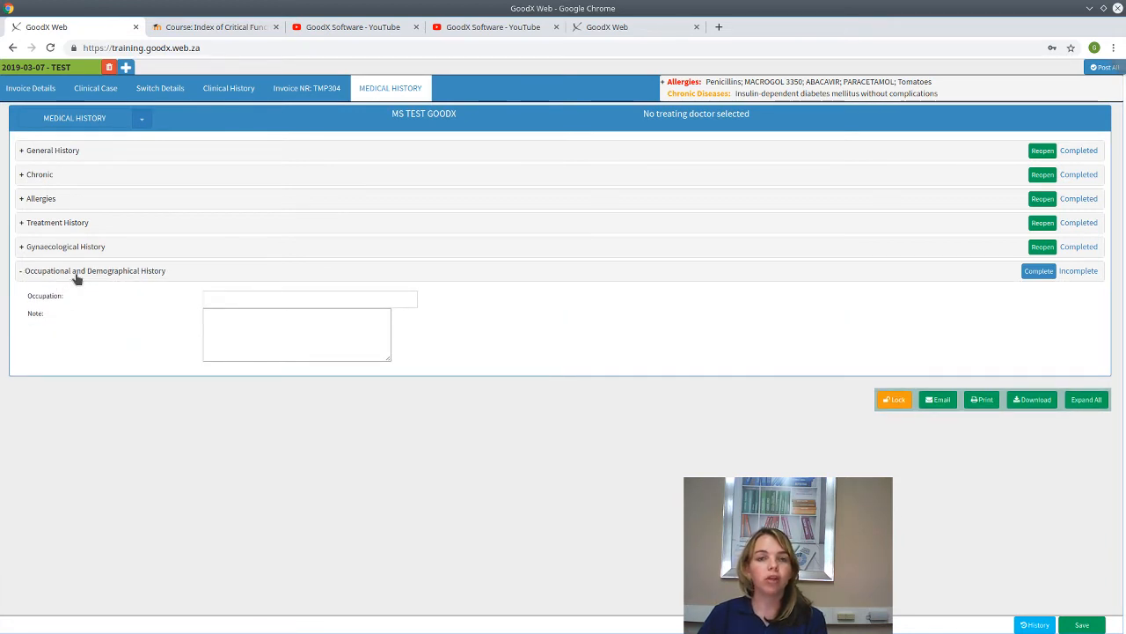
left_click(298, 294)
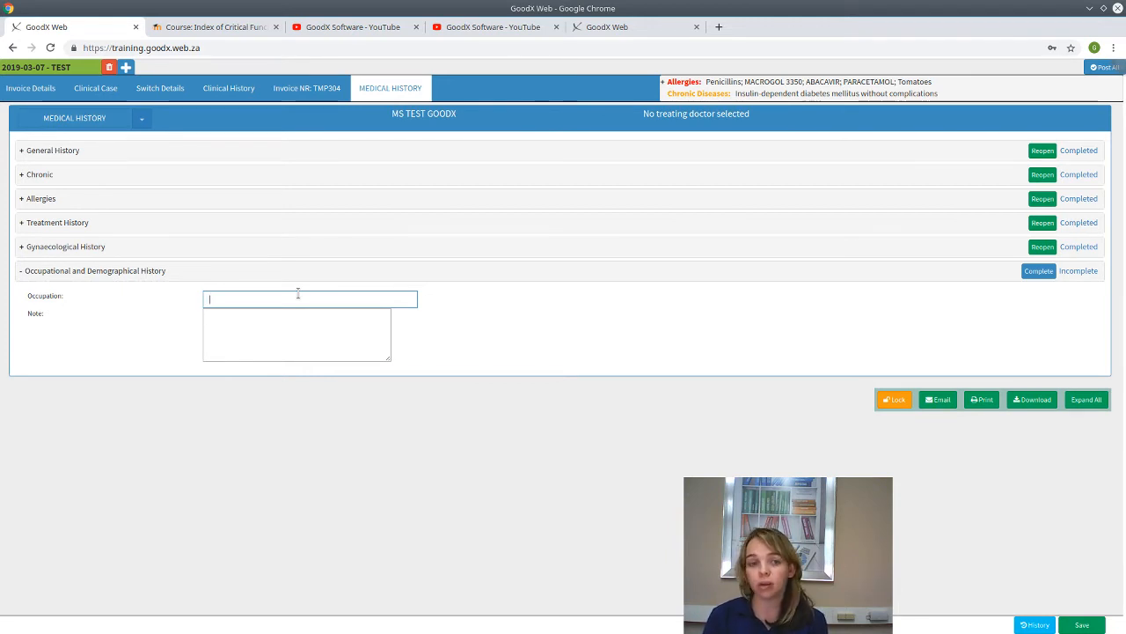
type("Mine")
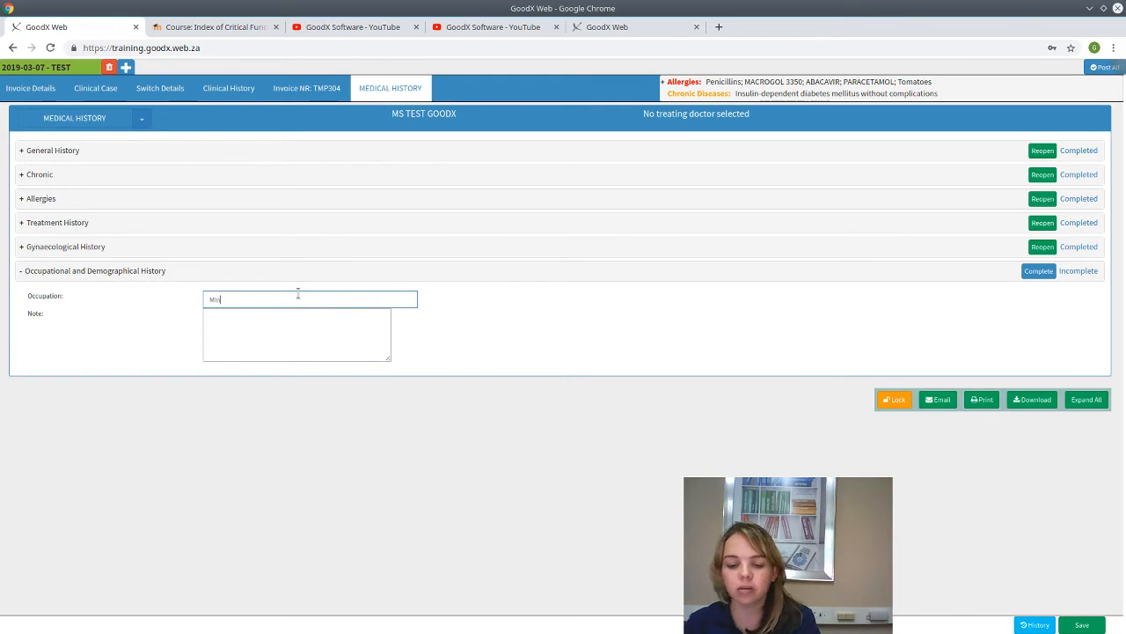
left_click(295, 340)
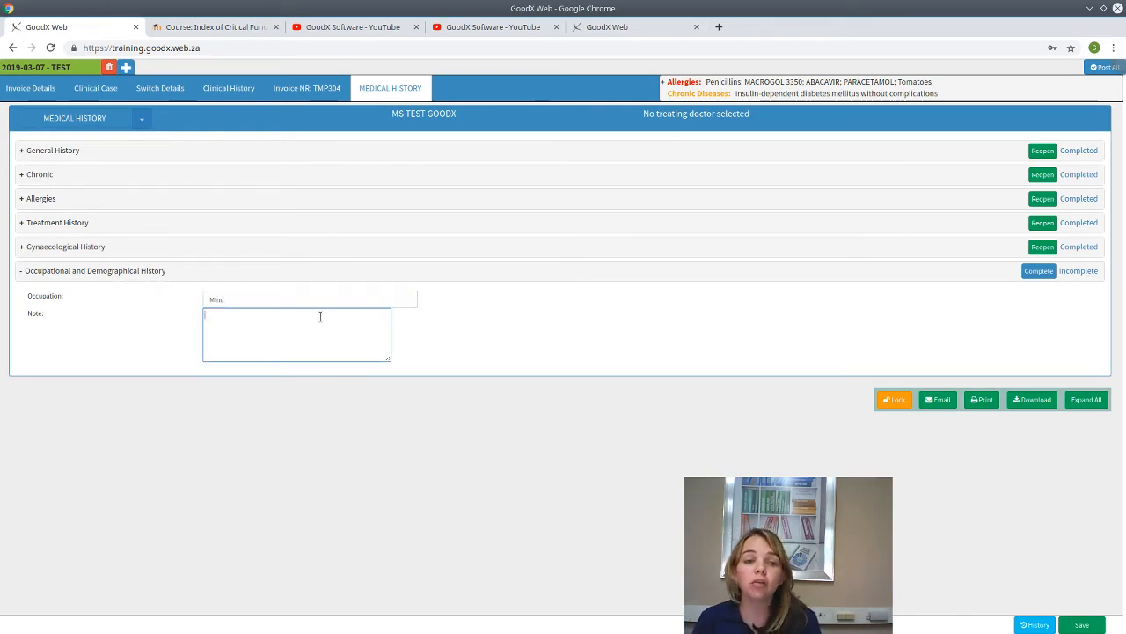
left_click(1031, 270)
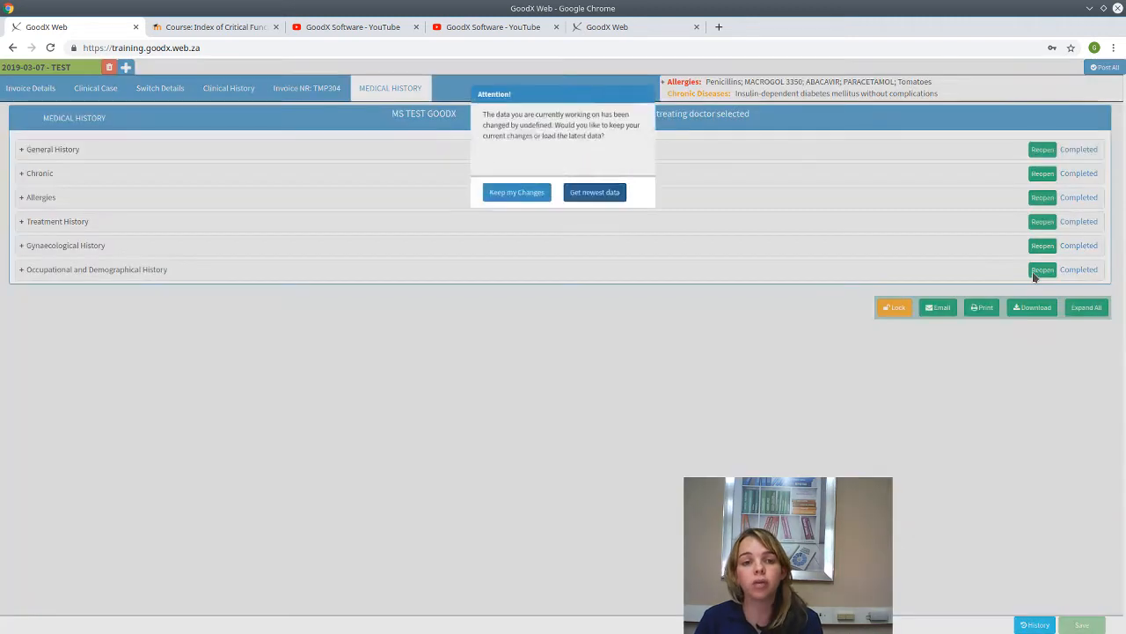
left_click(578, 194)
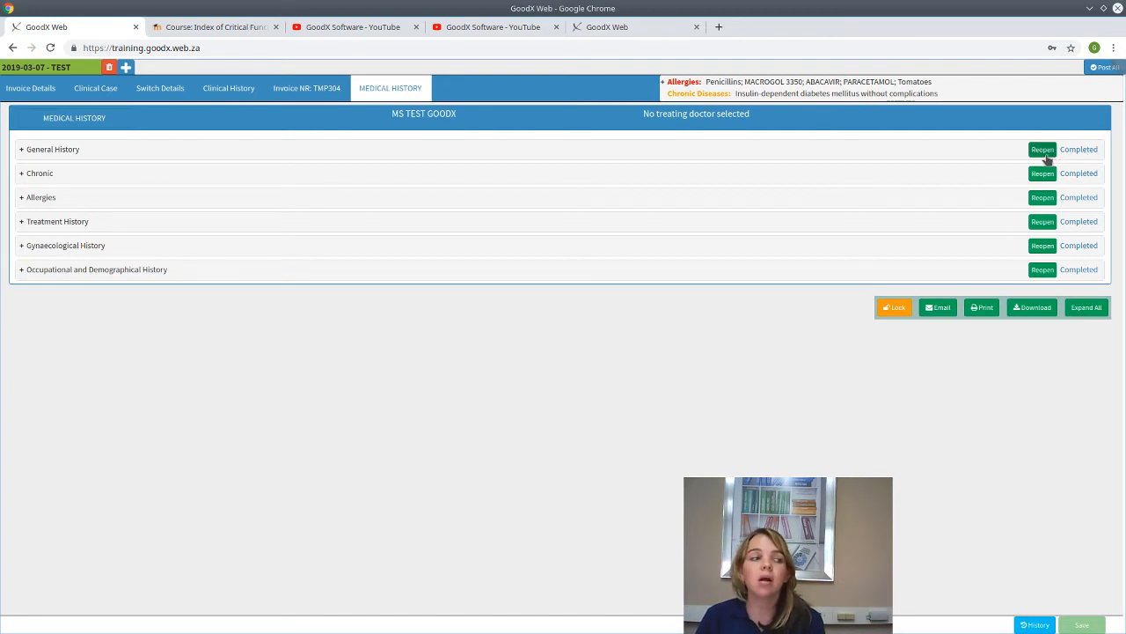
- Reopen the General History section, set Smoking (per day) to Ex-Smoker, and mark it as complete again with the newest data
left_click(115, 155)
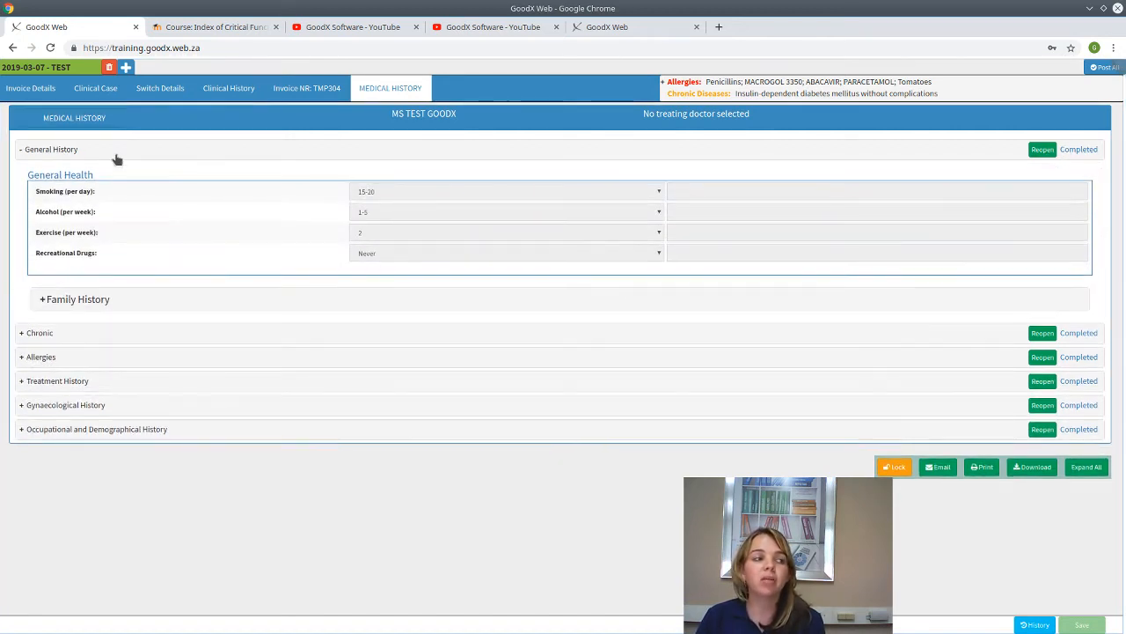
left_click(1044, 150)
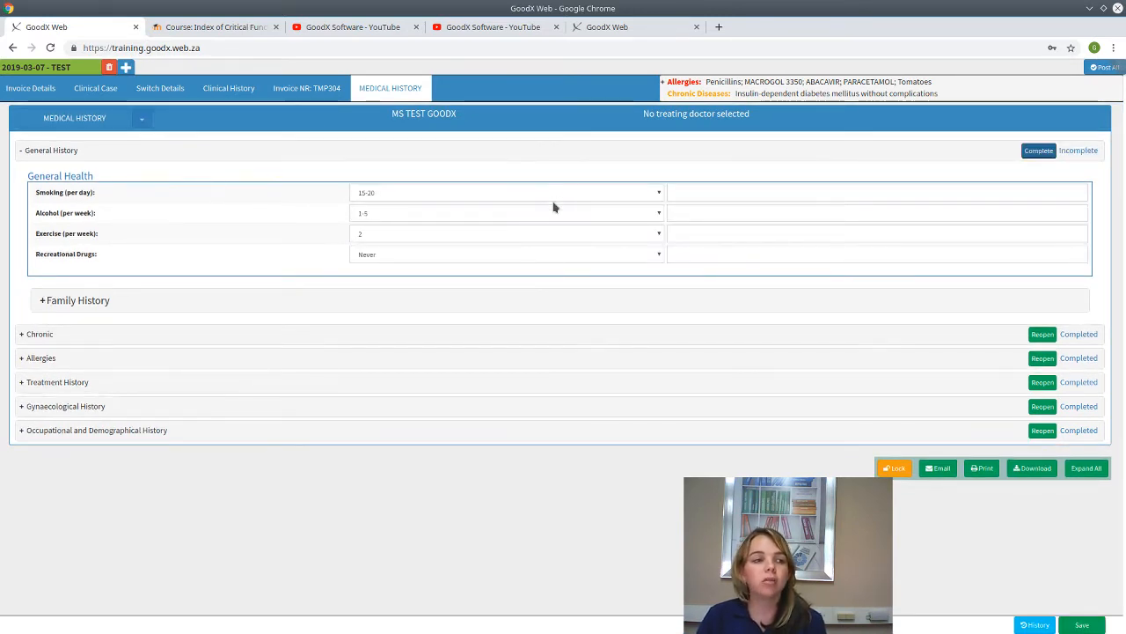
left_click(543, 195)
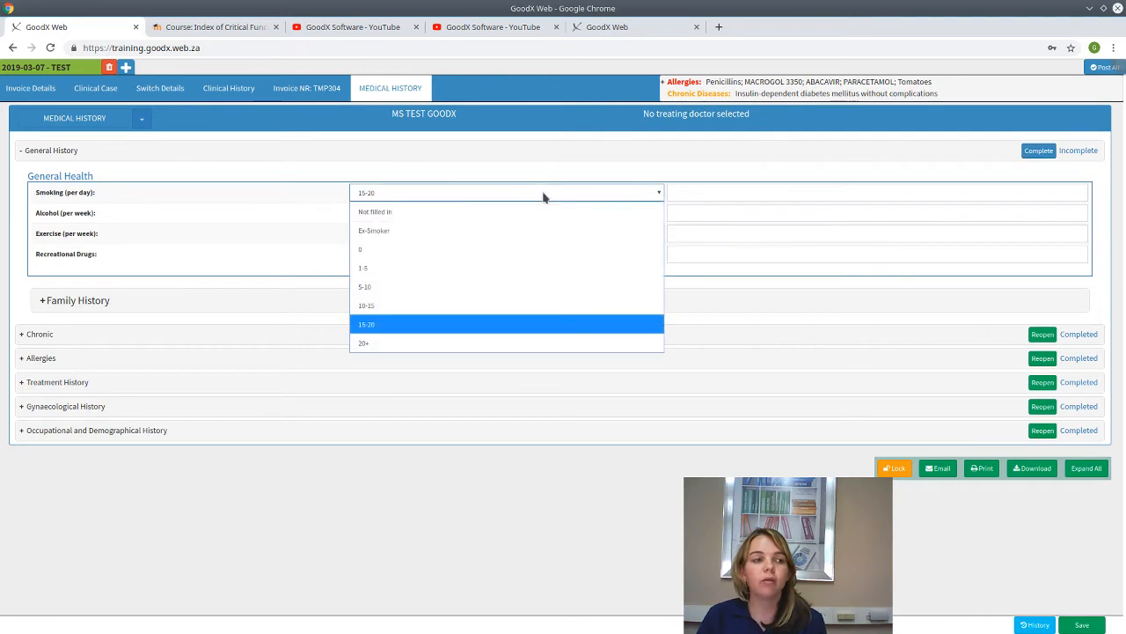
left_click(385, 231)
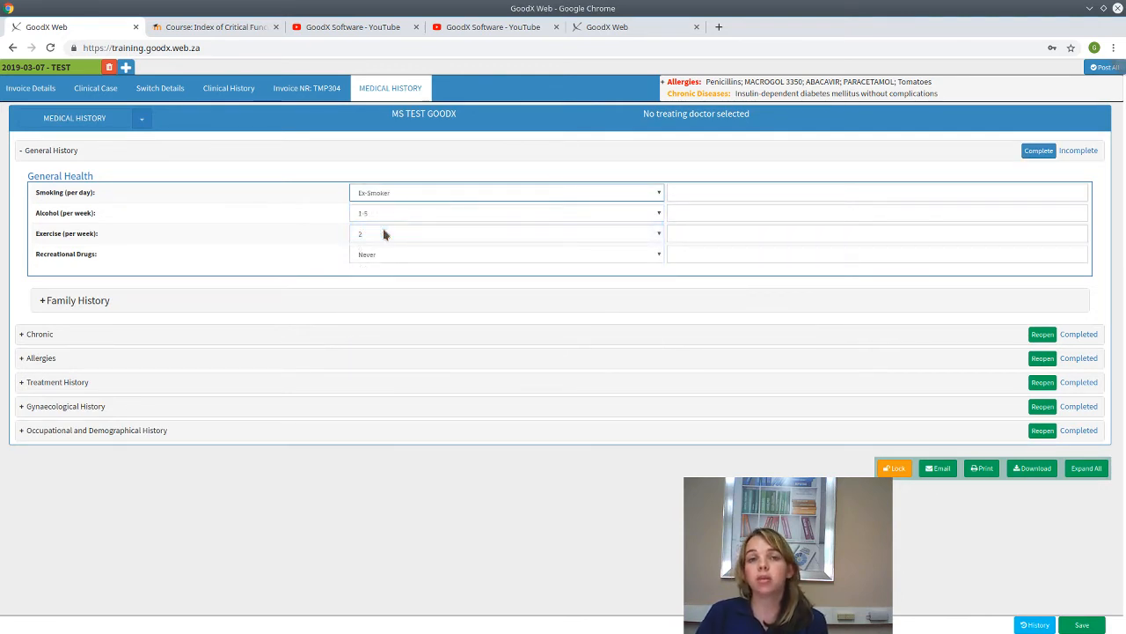
left_click(1039, 150)
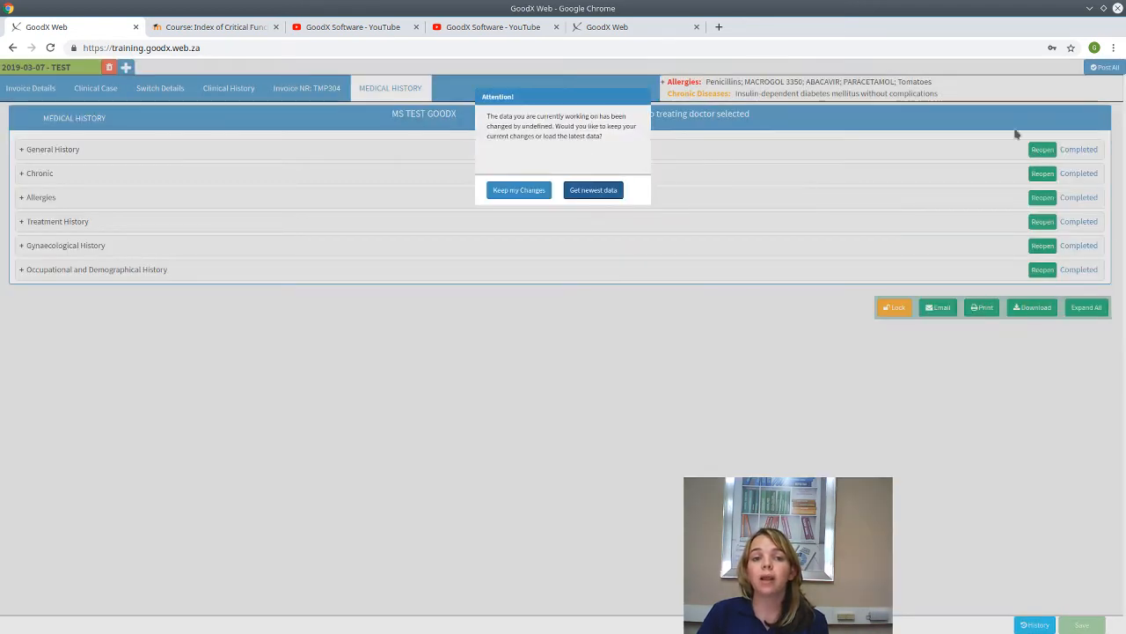
left_click(595, 191)
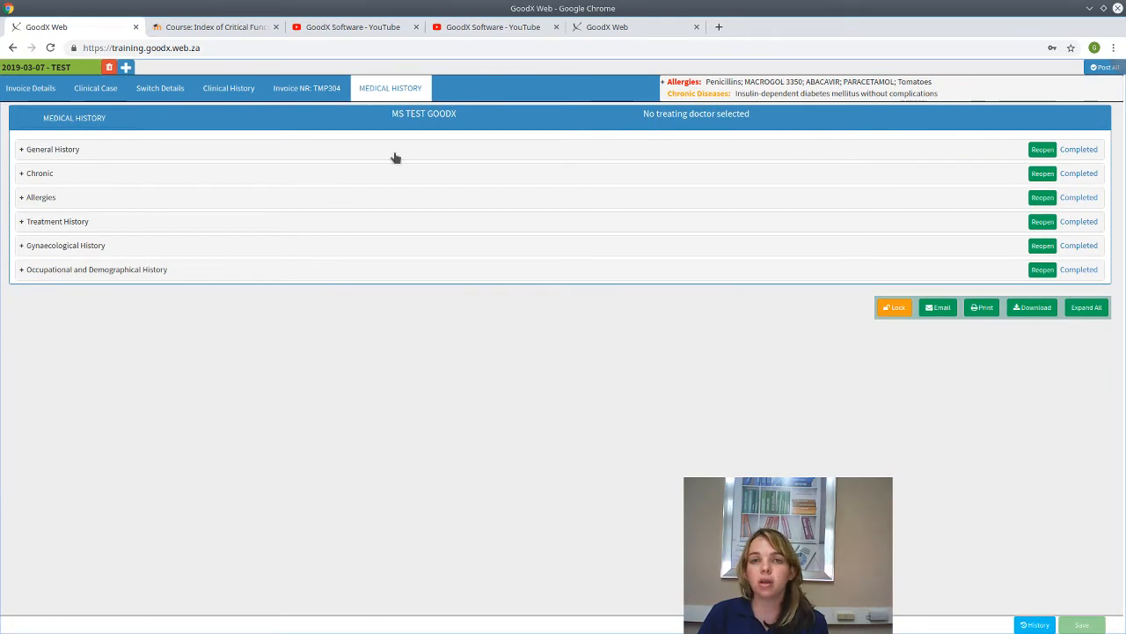
- Go to the patient's clinical case and look through the forms available in the Forms Library
left_click(92, 91)
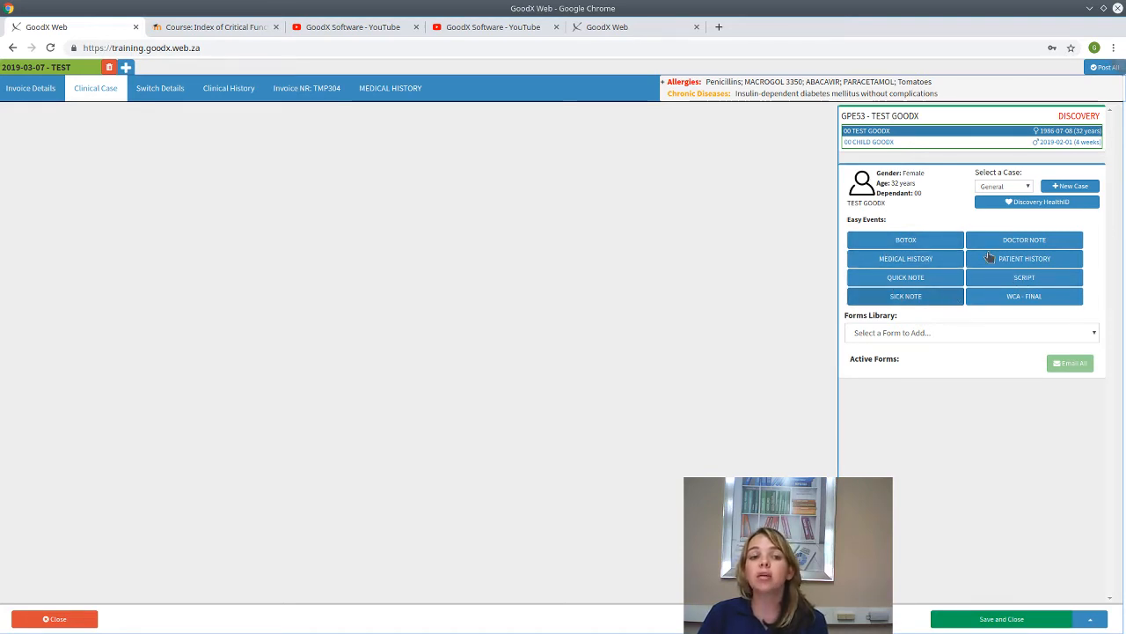
left_click(906, 337)
left_click(906, 338)
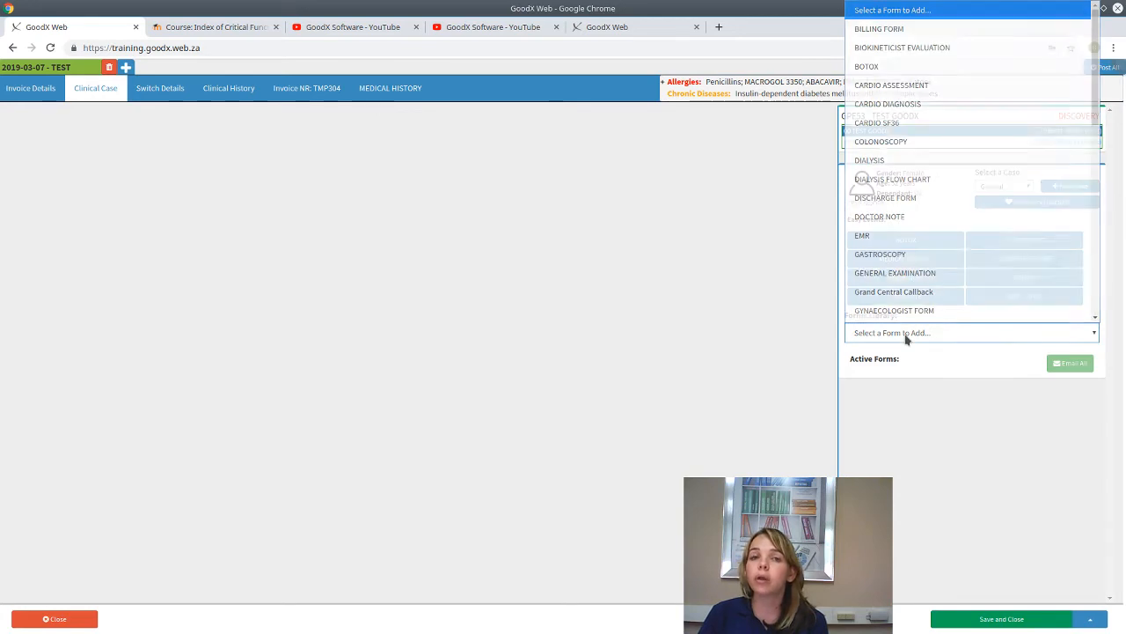
left_click(899, 341)
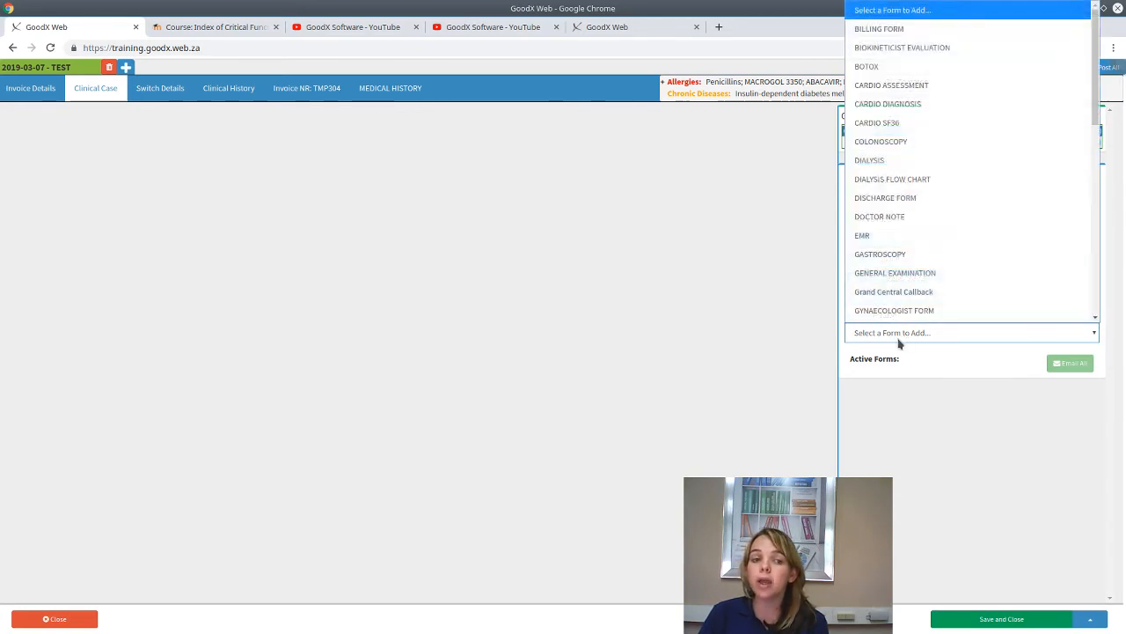
scroll(918, 232, "down", 6)
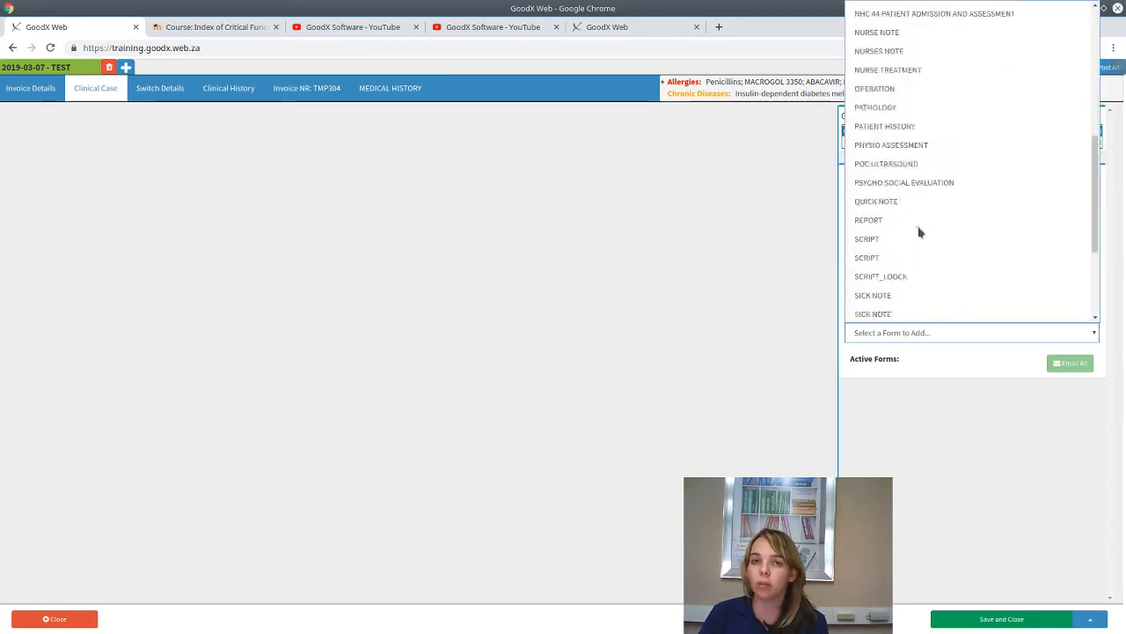
scroll(920, 232, "up", 3)
left_click(911, 332)
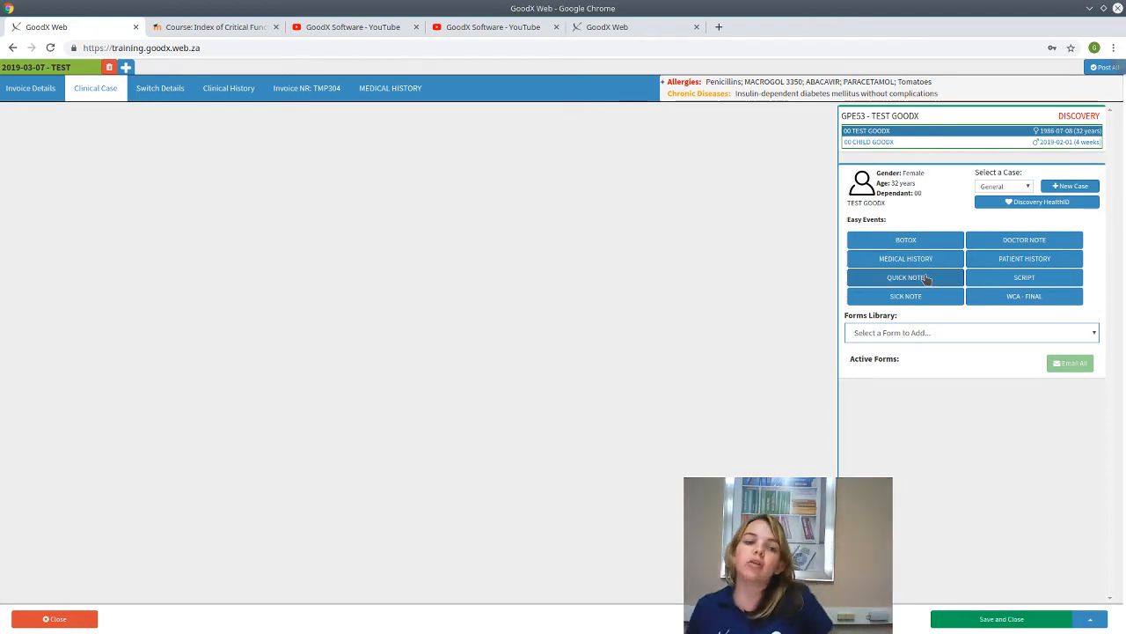
- Add a Script form to the clinical case, and check the patient's previous scripts without repeating any
left_click(1002, 279)
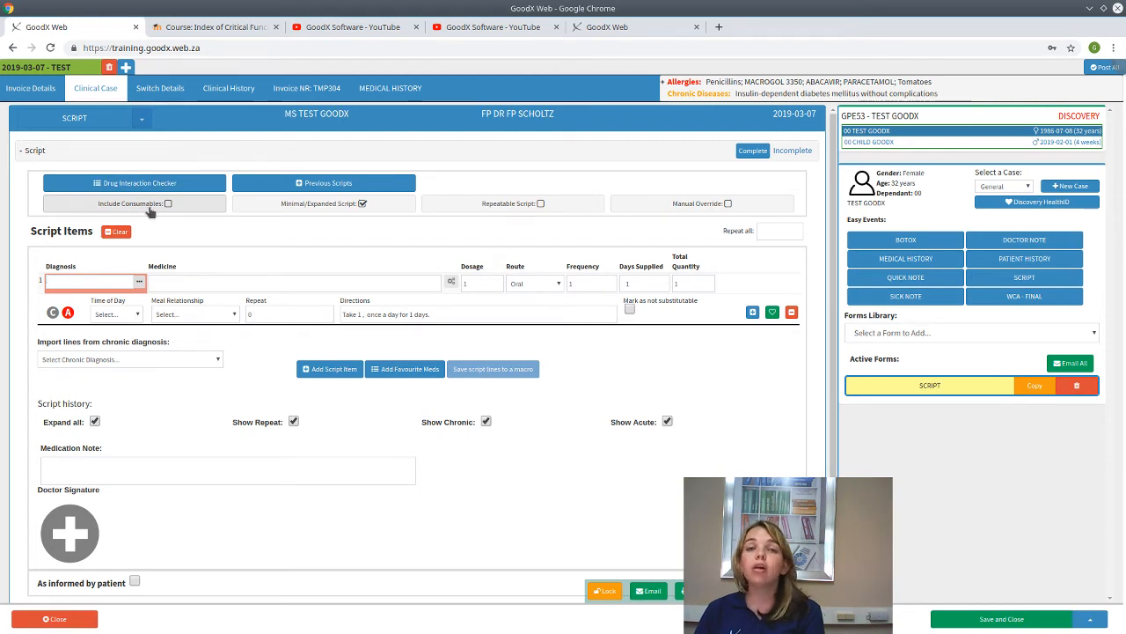
left_click(338, 187)
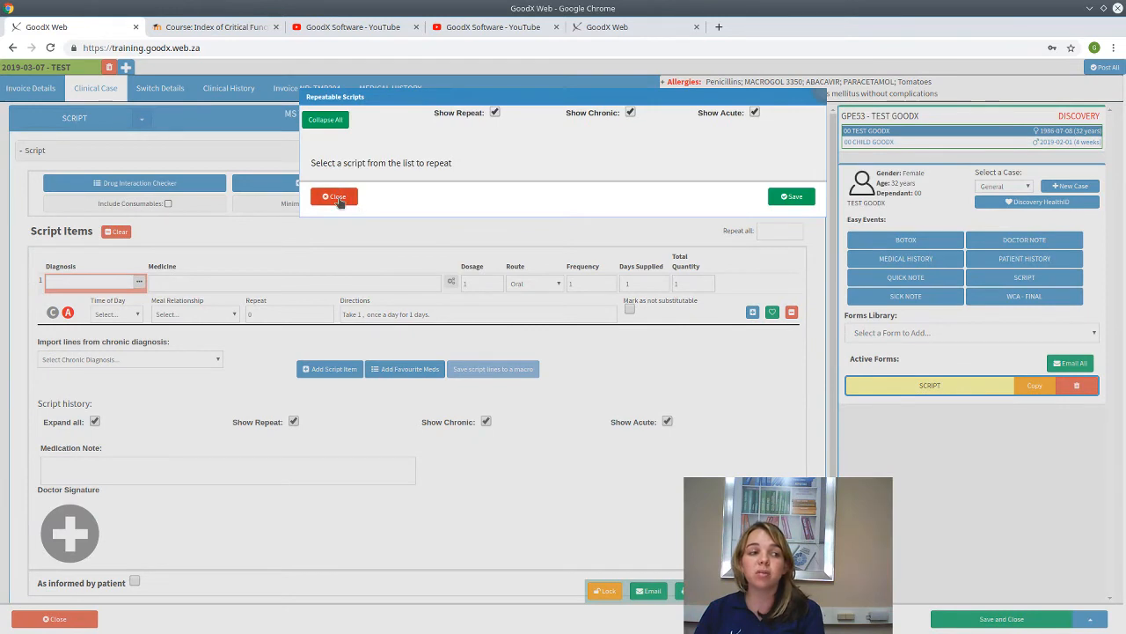
left_click(336, 197)
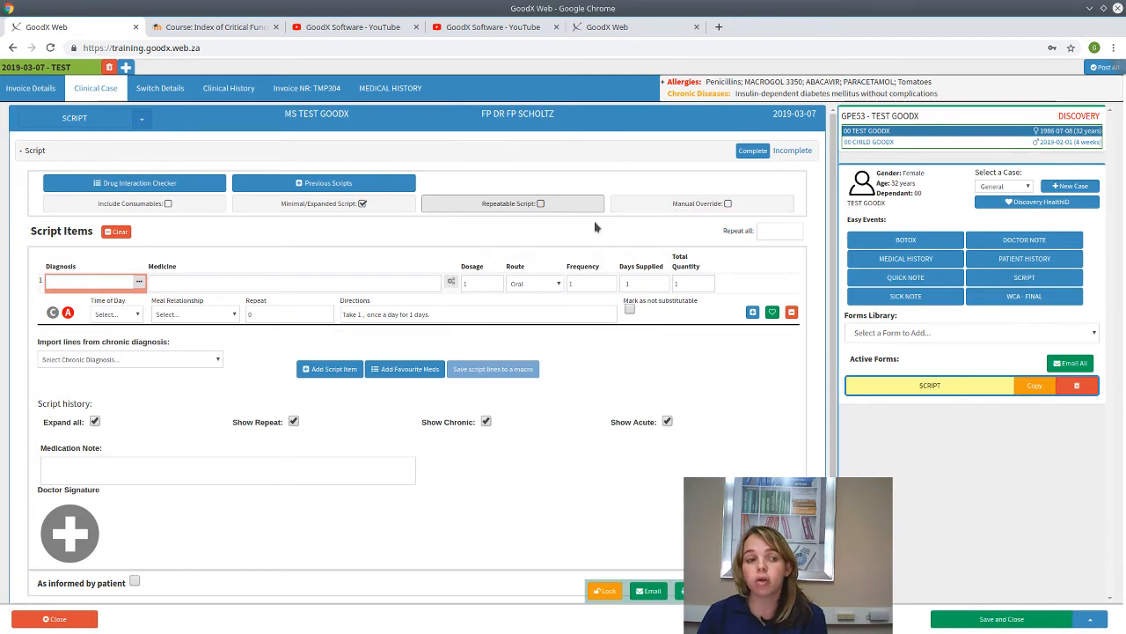
- Add the ICD10 diagnoses R51 (Headache) and A38 (Scarlet fever) to the first script item
left_click(139, 282)
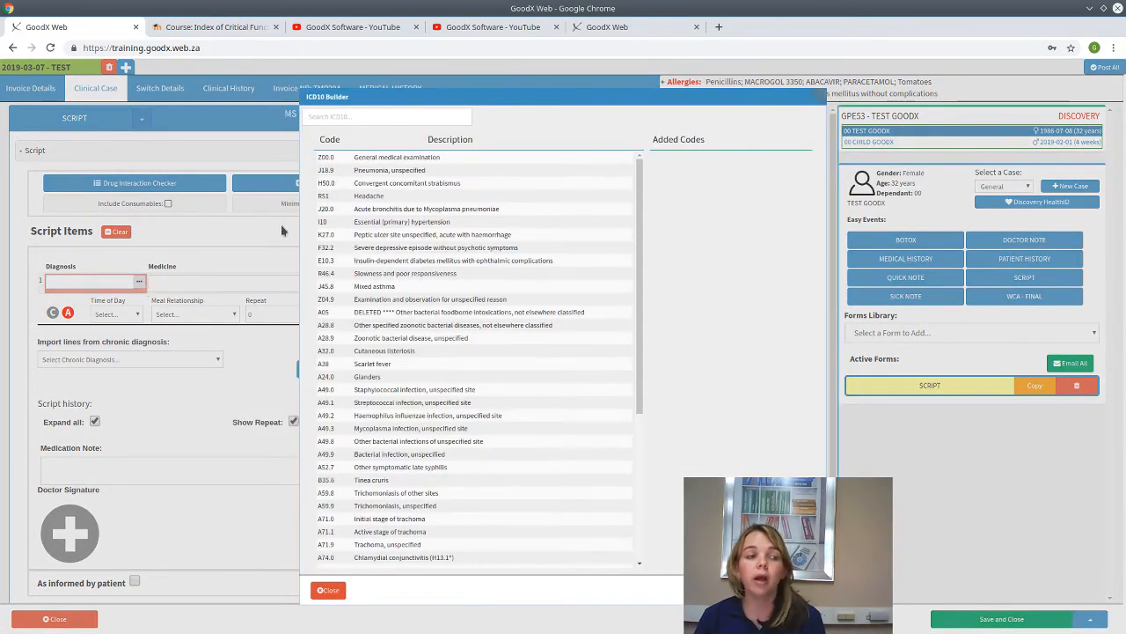
left_click(370, 197)
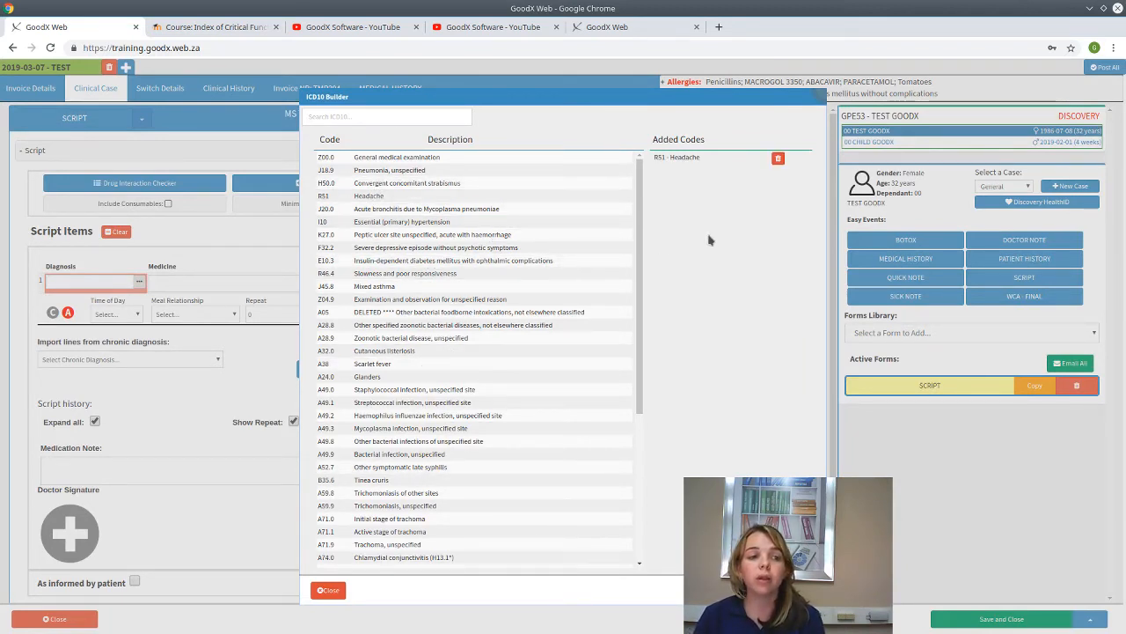
left_click(434, 366)
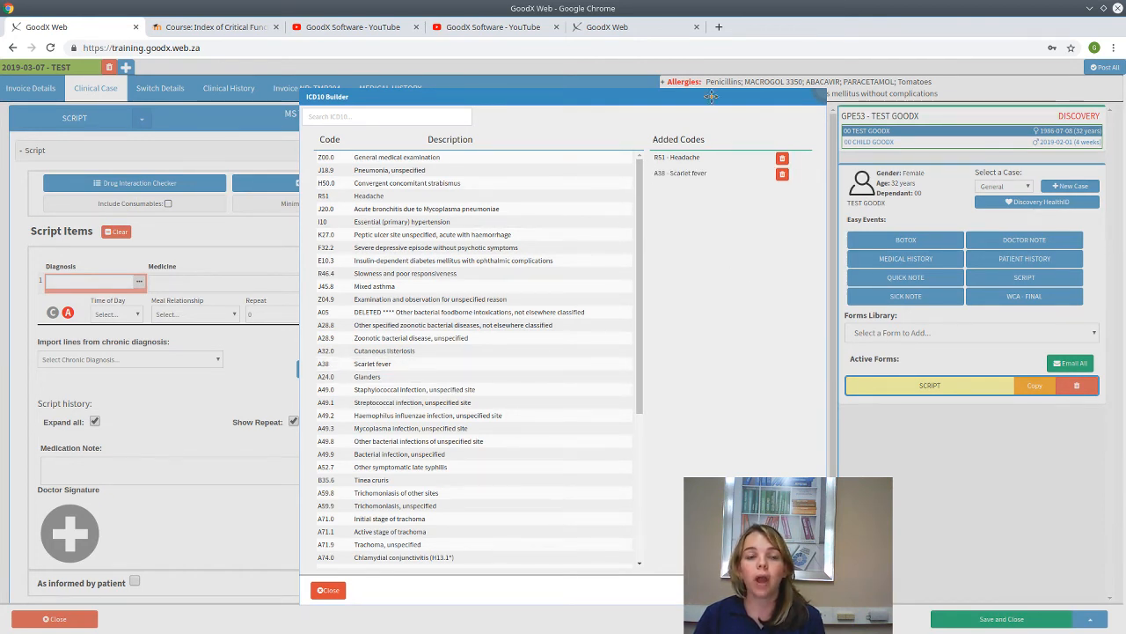
left_click(329, 590)
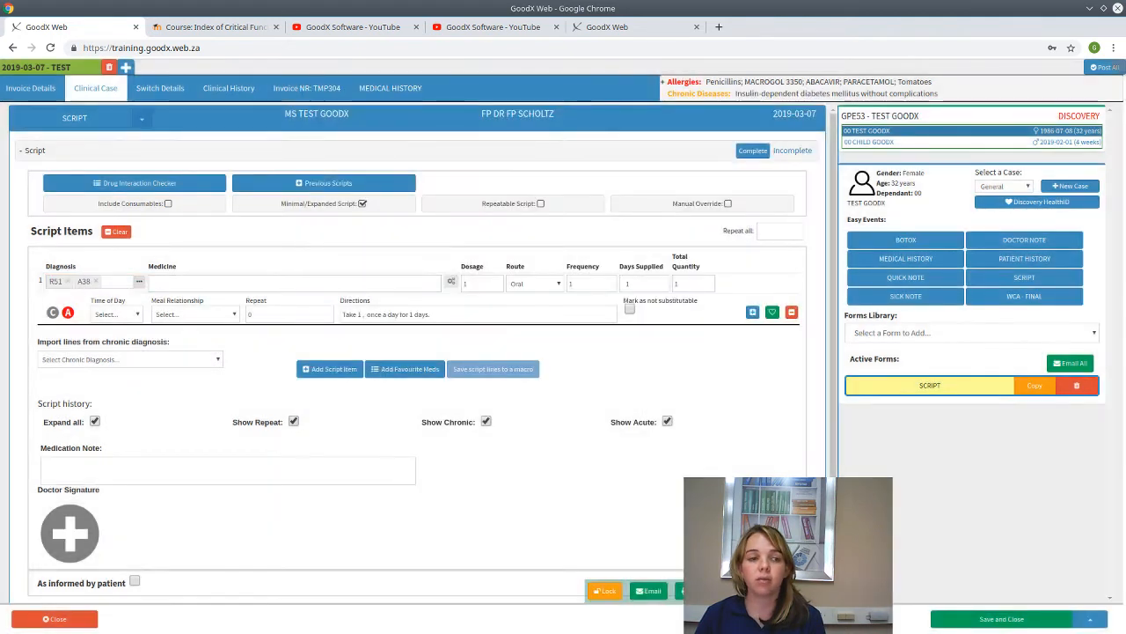
- Choose PANADO TAB 500 MG - 12 as the first script item's medicine and accept it despite the patient's allergy
left_click(193, 283)
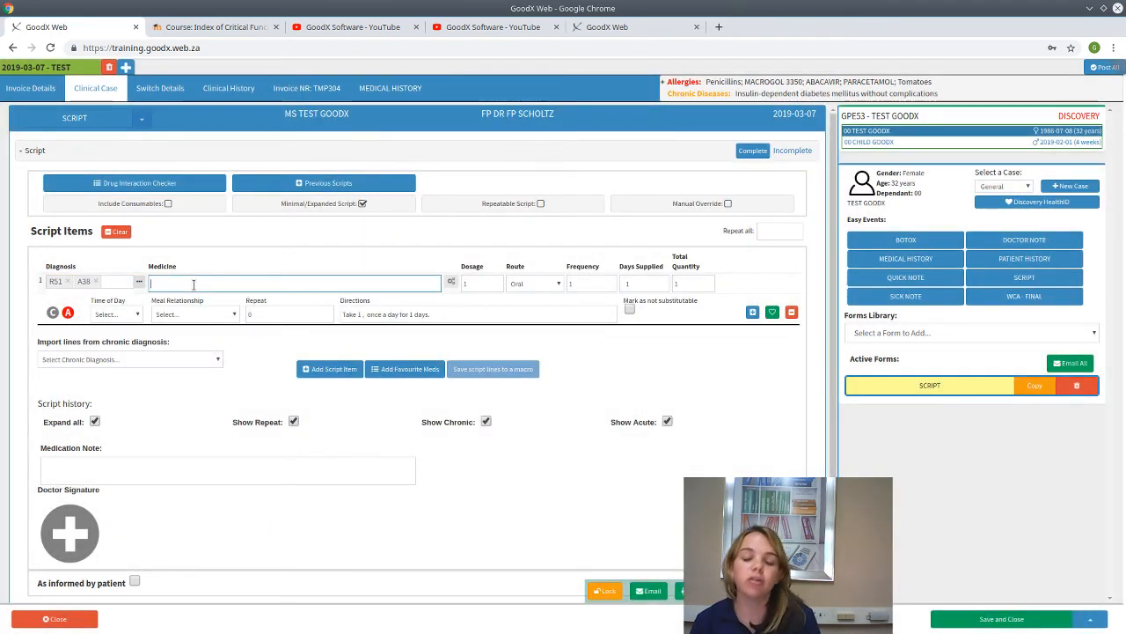
type("panado")
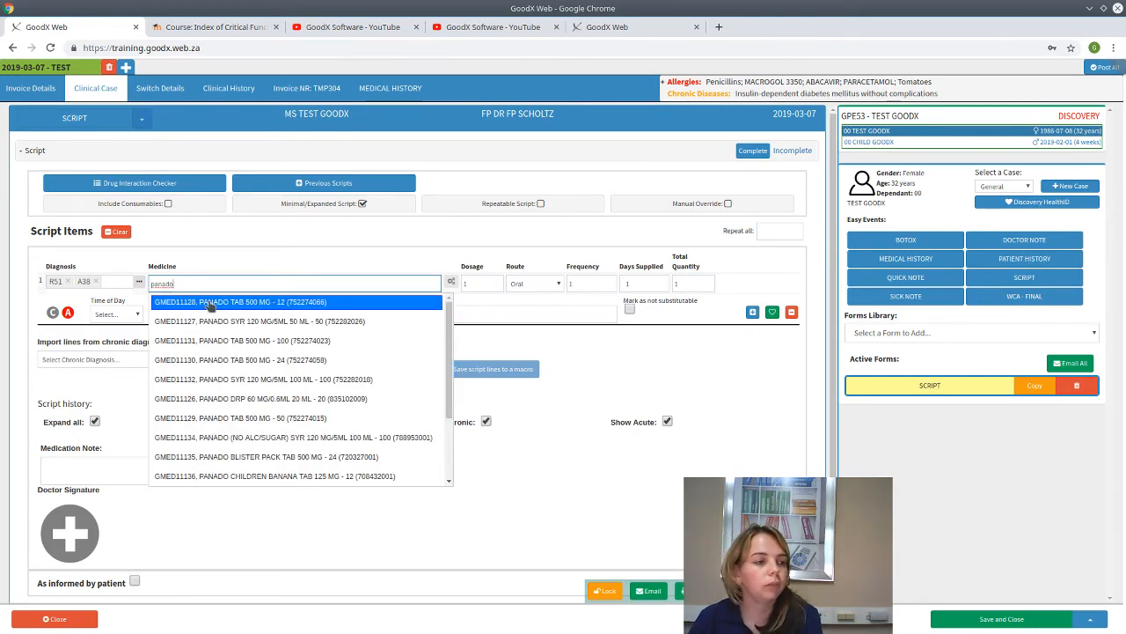
left_click(209, 301)
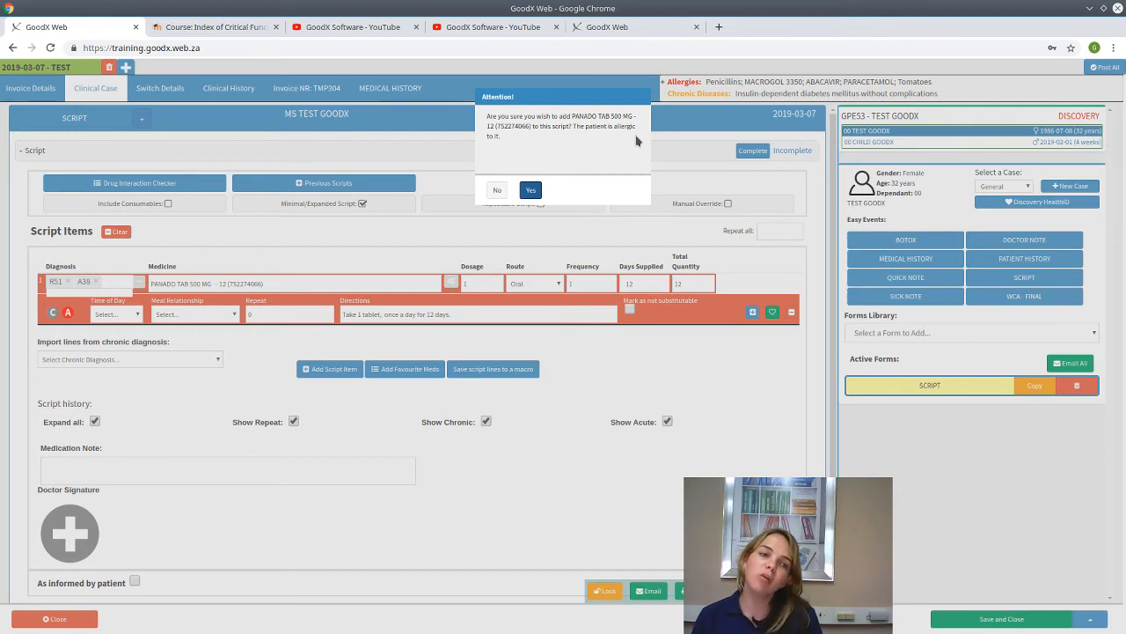
left_click(530, 192)
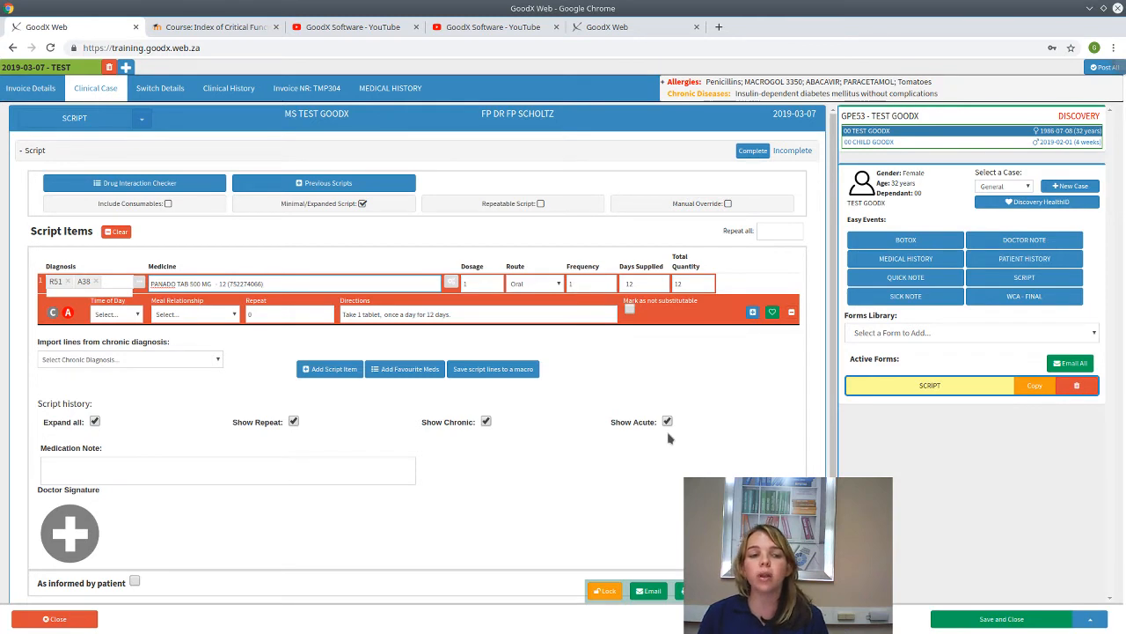
- Replace the first script item's medicine with VOLTAREN TAB 75 MG - 30
left_click(277, 283)
key("BackSpace")
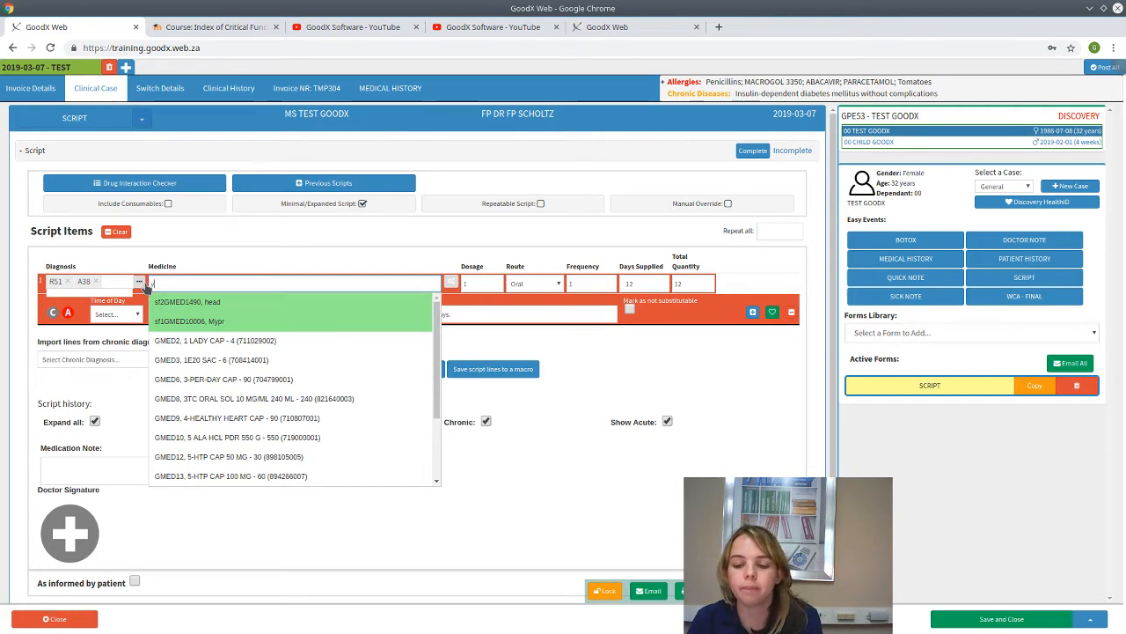
type("volt")
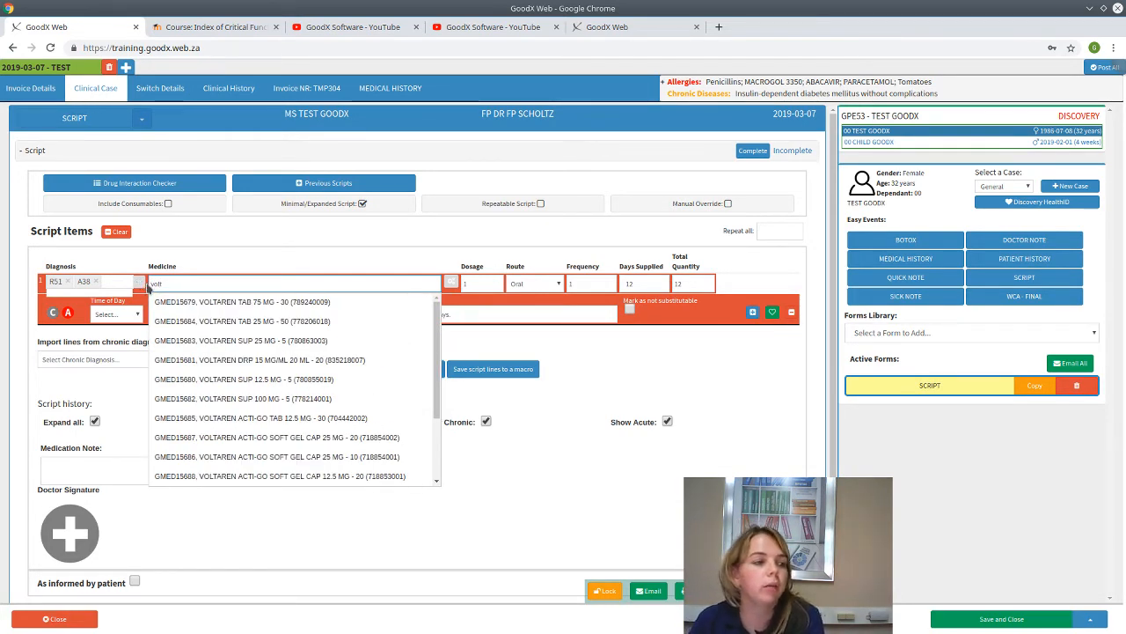
left_click(167, 302)
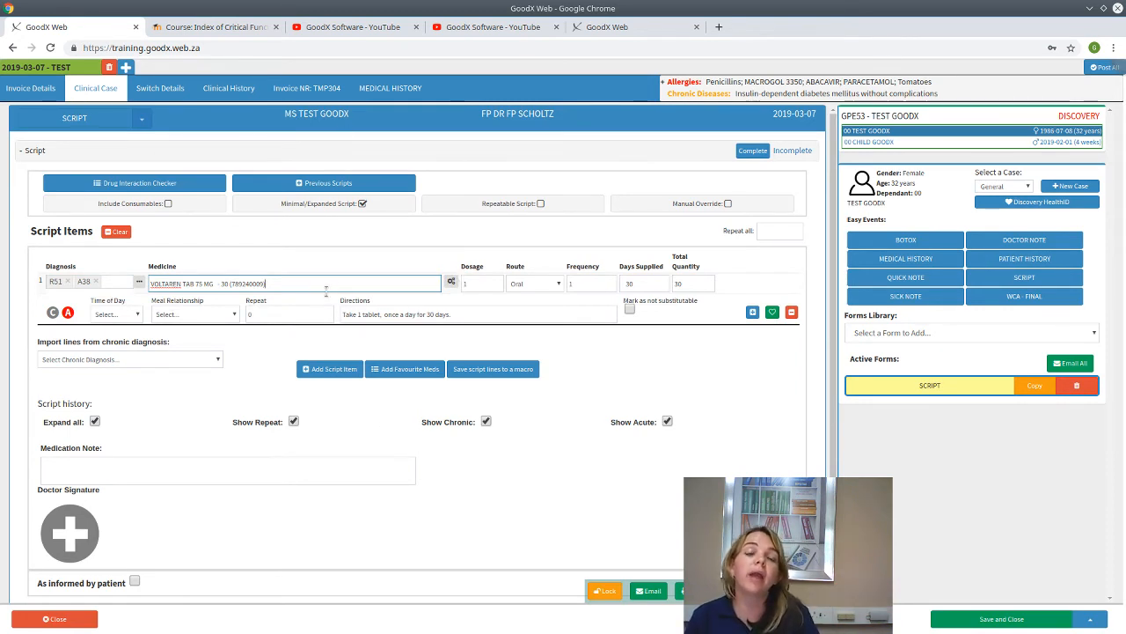
left_click(450, 281)
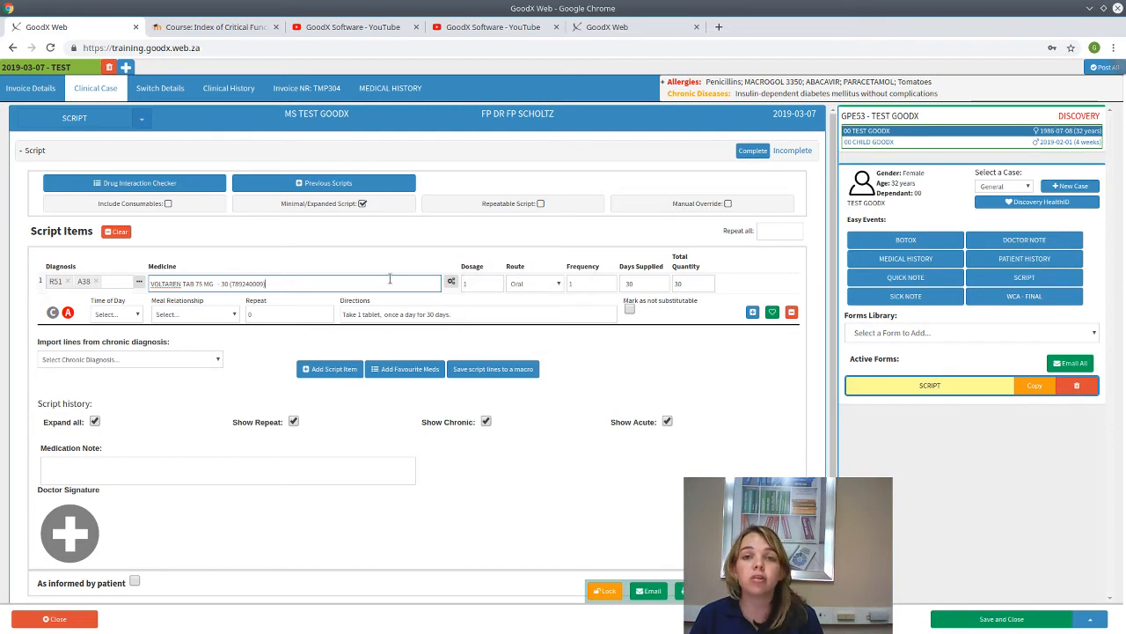
- Set the Voltaren item's dosage to 1, keep the route as Oral, and set the frequency to 3
left_click(466, 283)
type("1")
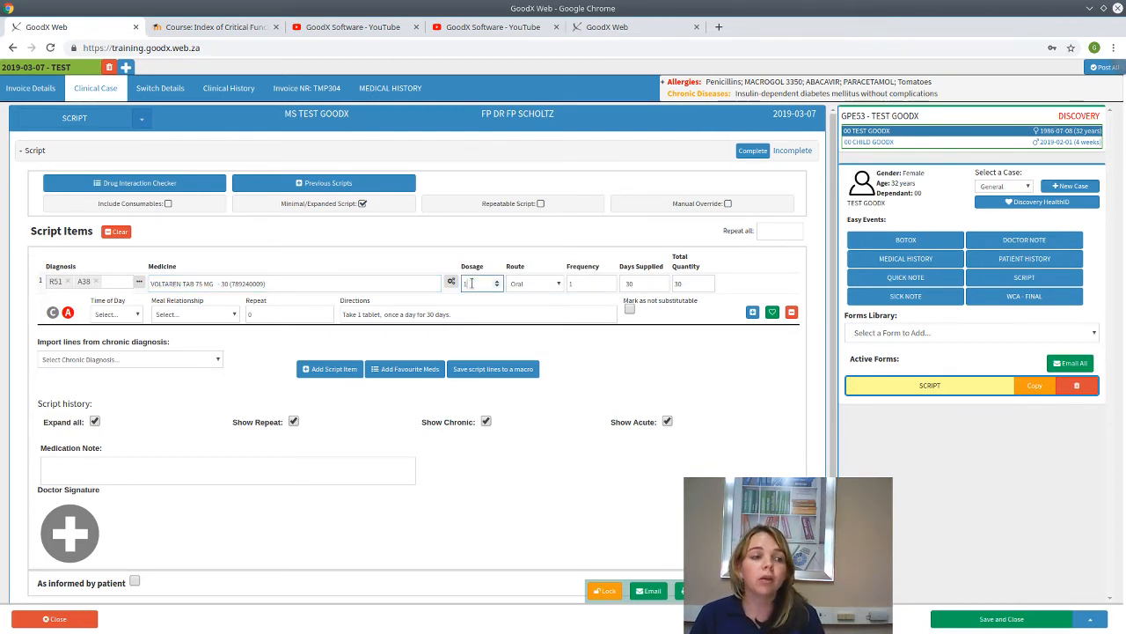
left_click(552, 284)
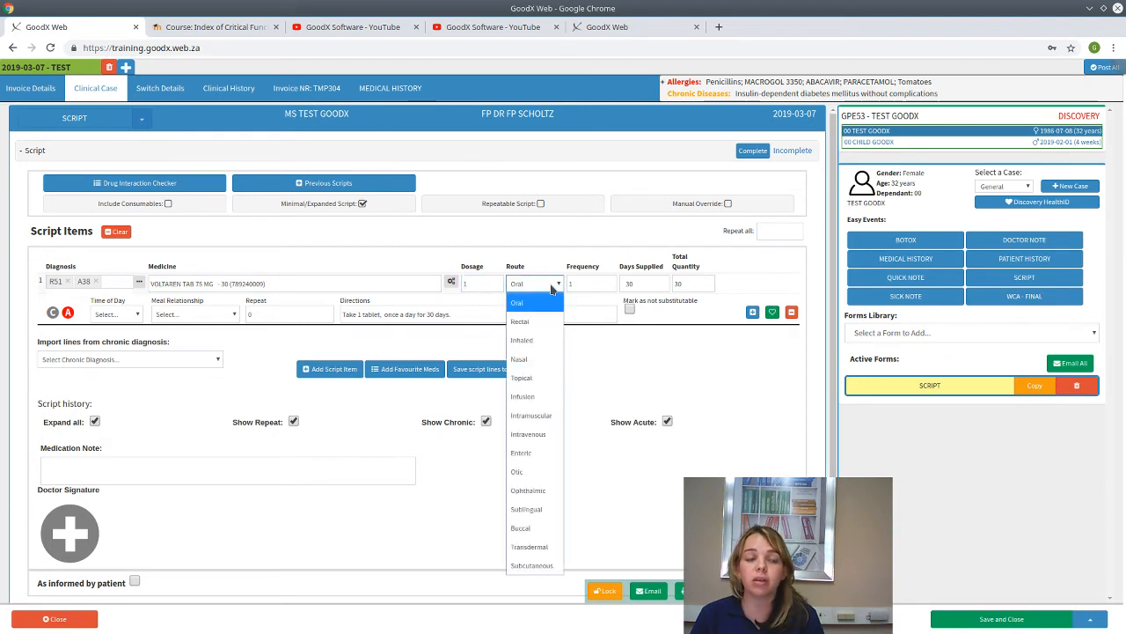
left_click(552, 290)
left_click(582, 284)
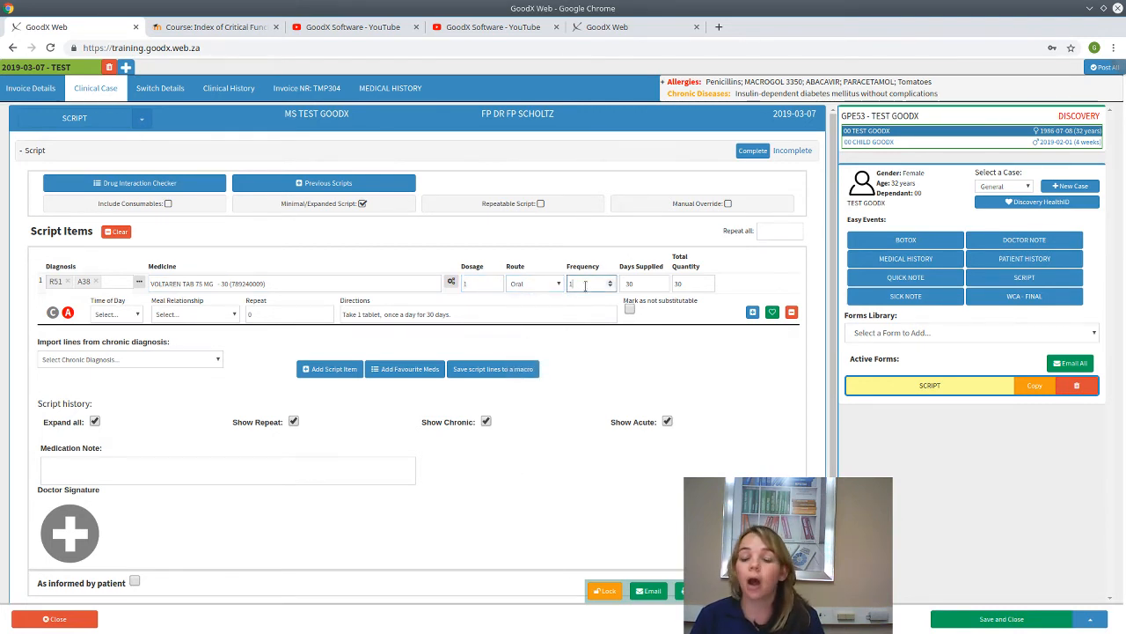
type("3")
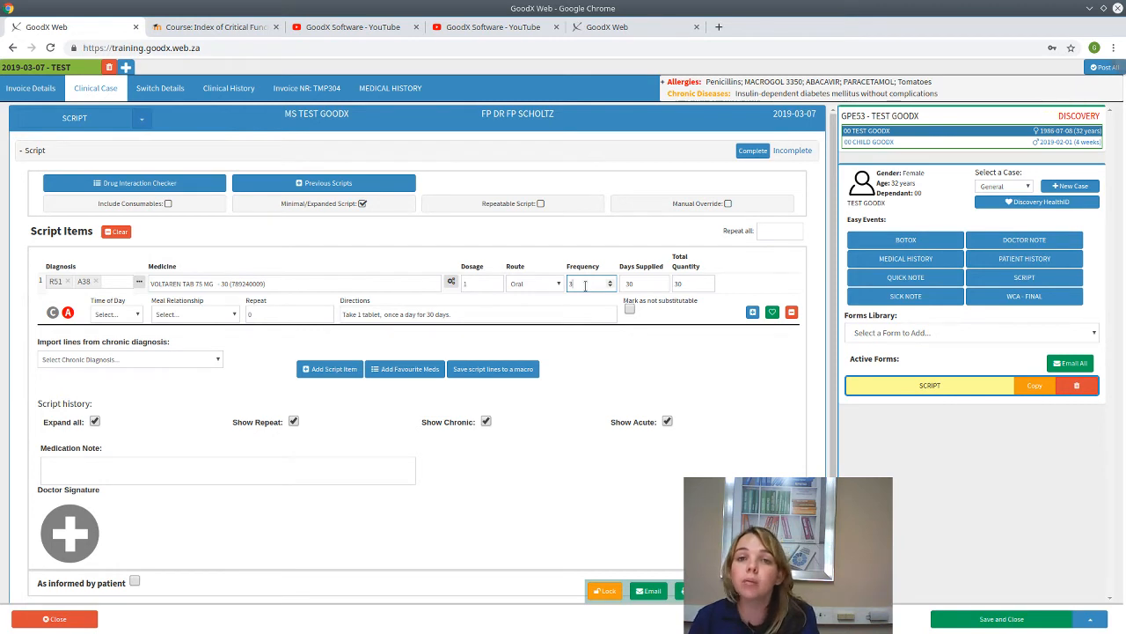
double_click(648, 286)
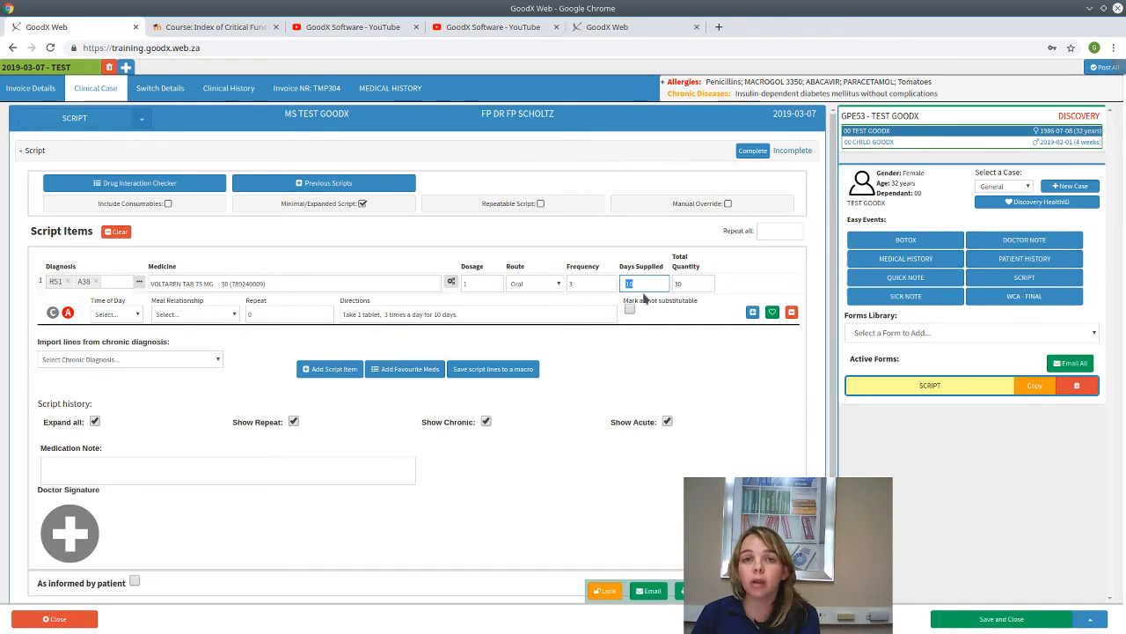
left_click(475, 283)
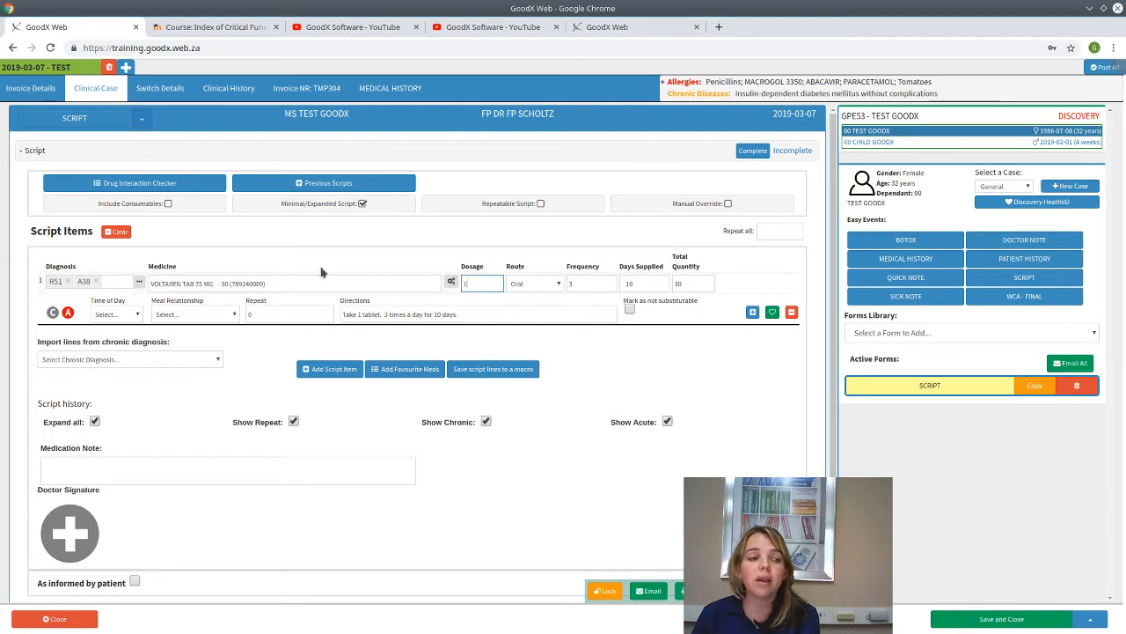
- Set the Voltaren item's time of day to 4-hourly, its meal relationship to With meals, and its repeat to 6
left_click(109, 317)
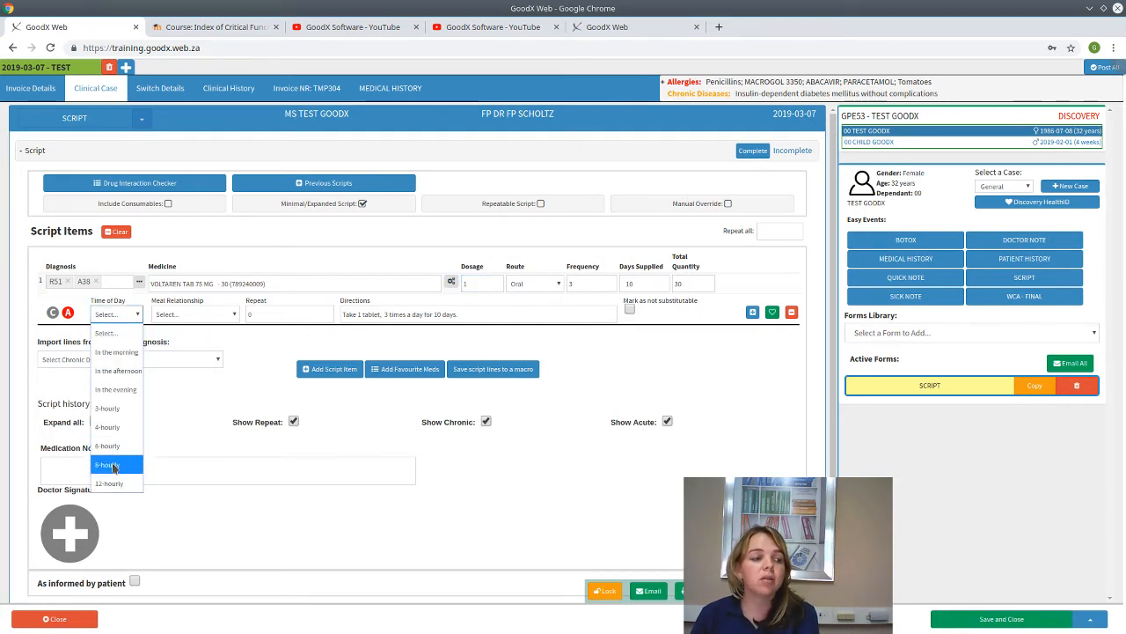
left_click(107, 428)
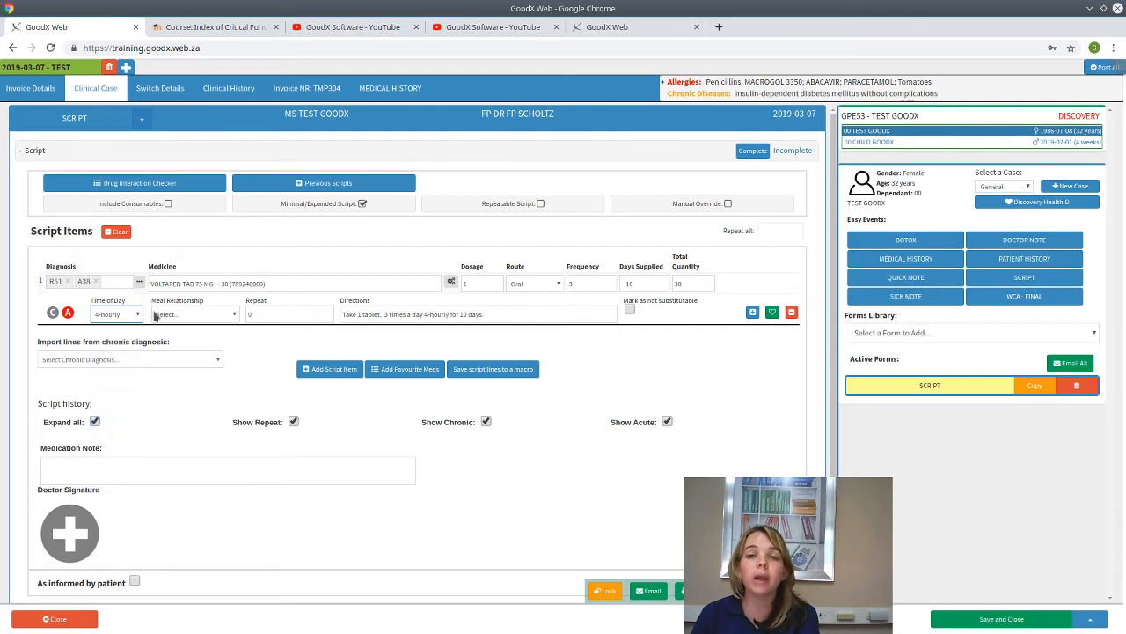
left_click(199, 320)
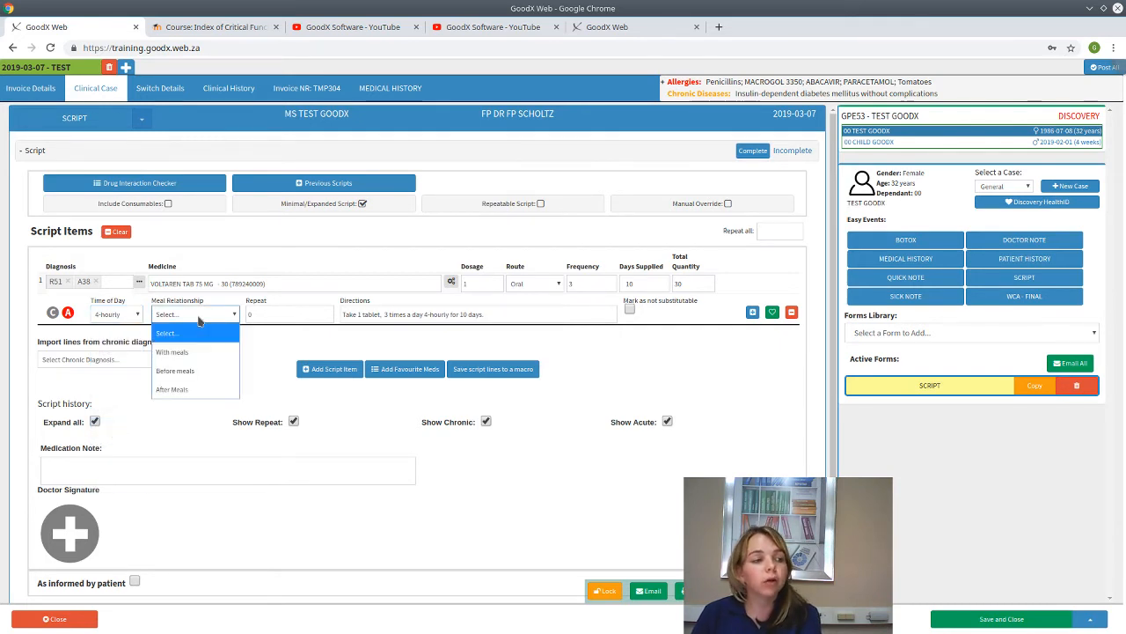
left_click(185, 352)
left_click(273, 317)
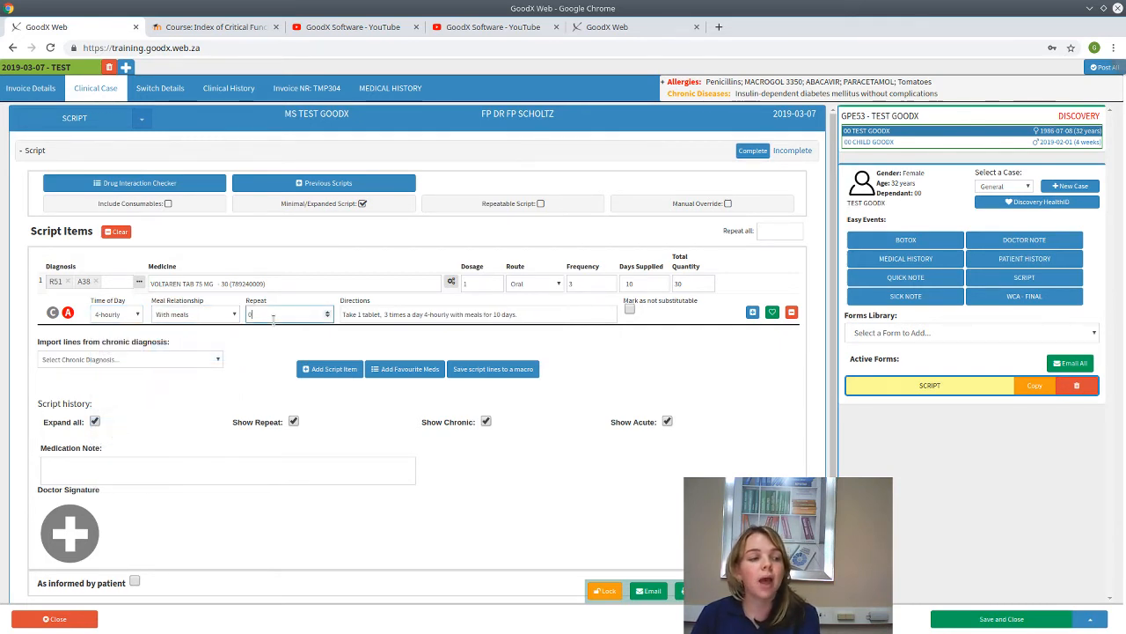
type("6")
key("Tab")
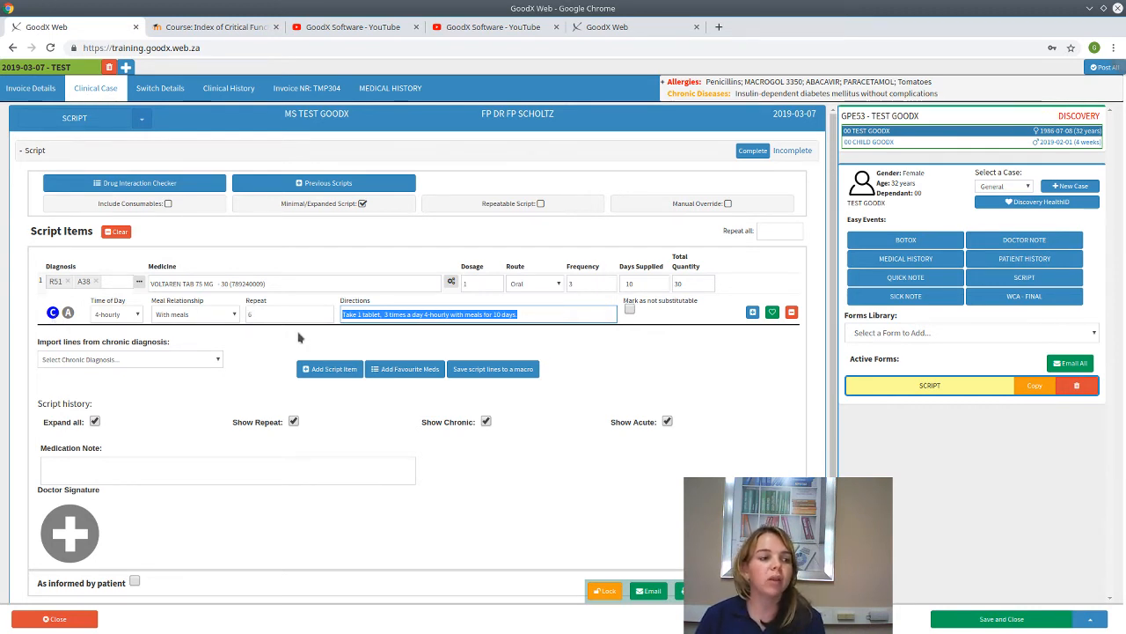
left_click(68, 314)
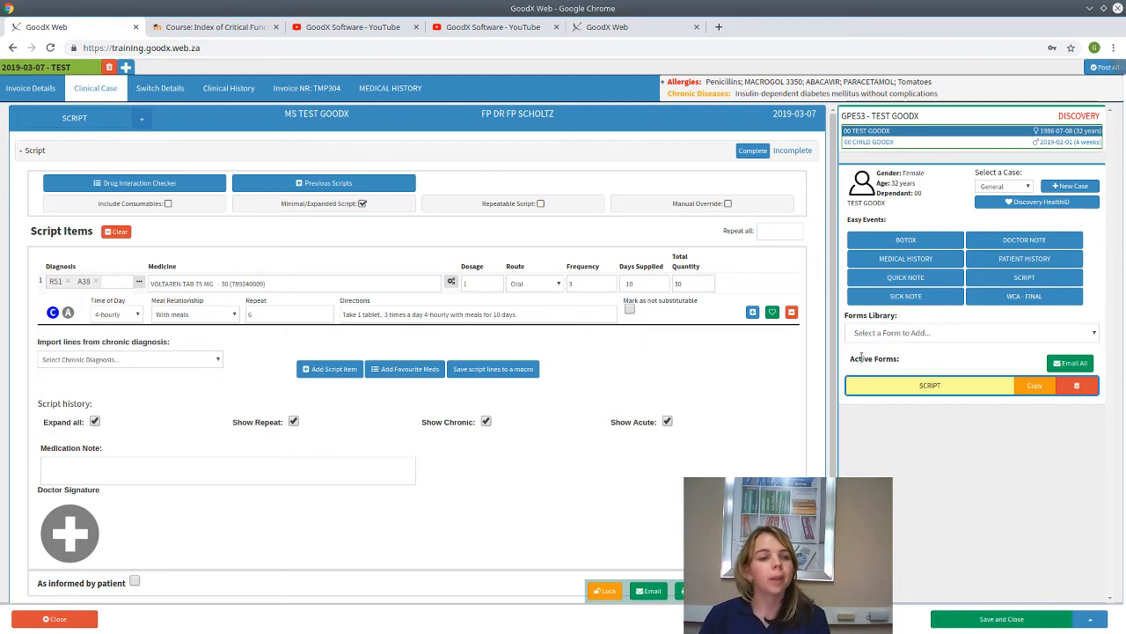
- Add an empty script line below the Voltaren item and remove it again
right_click(753, 315)
left_click(753, 312)
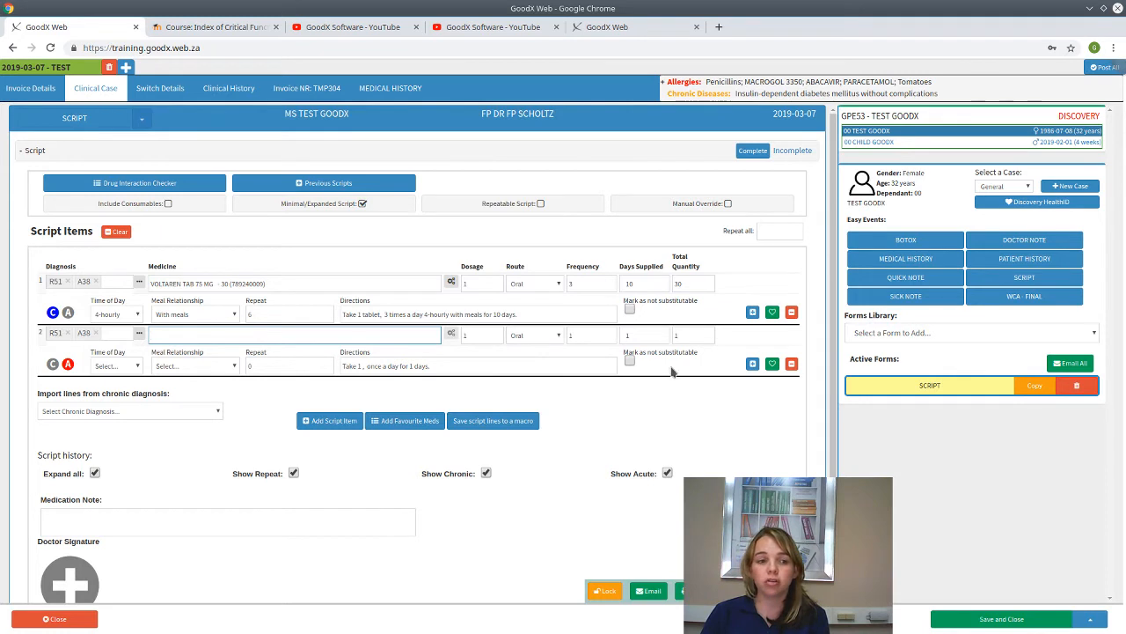
left_click(792, 364)
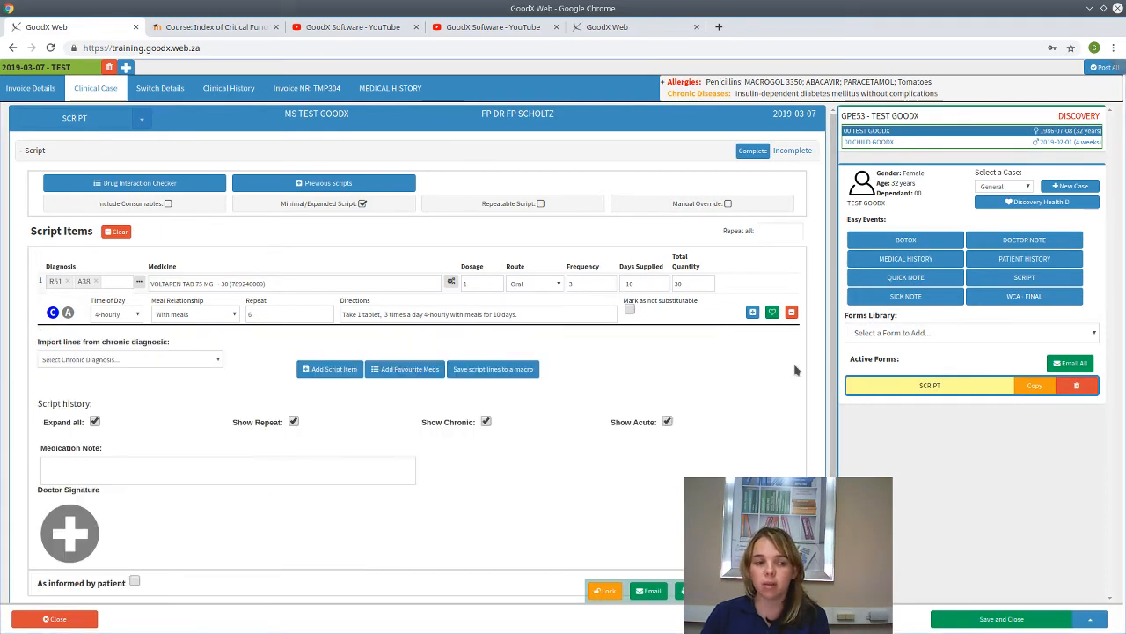
- Import the script lines for the chronic diagnosis Insulin-dependent diabetes mellitus without complications
left_click(104, 360)
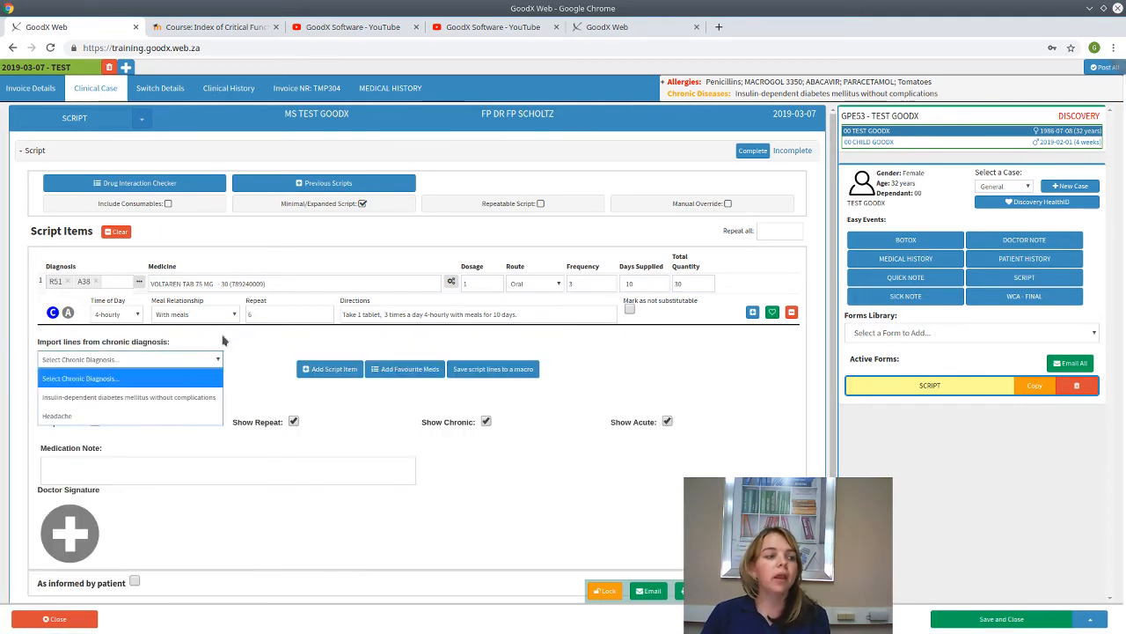
left_click(111, 402)
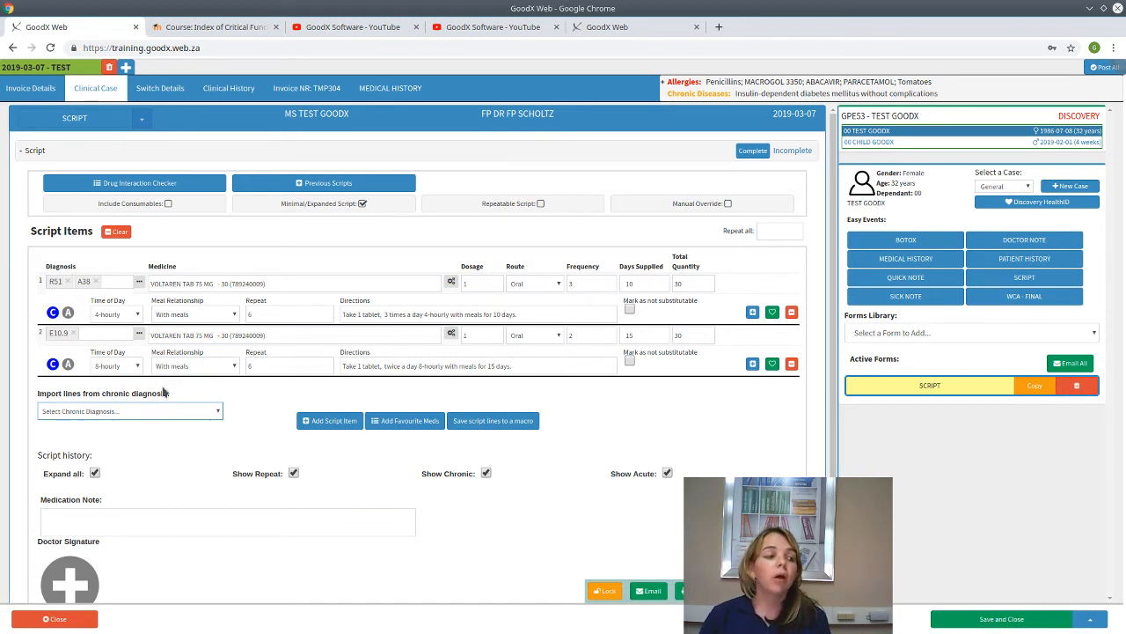
left_click(150, 418)
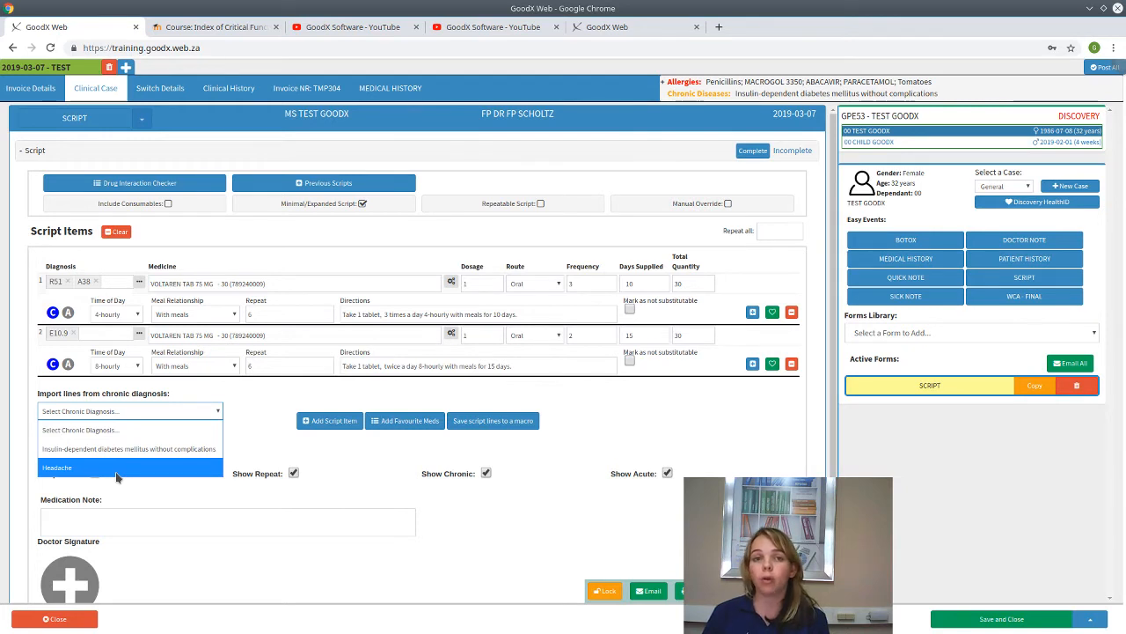
left_click(266, 414)
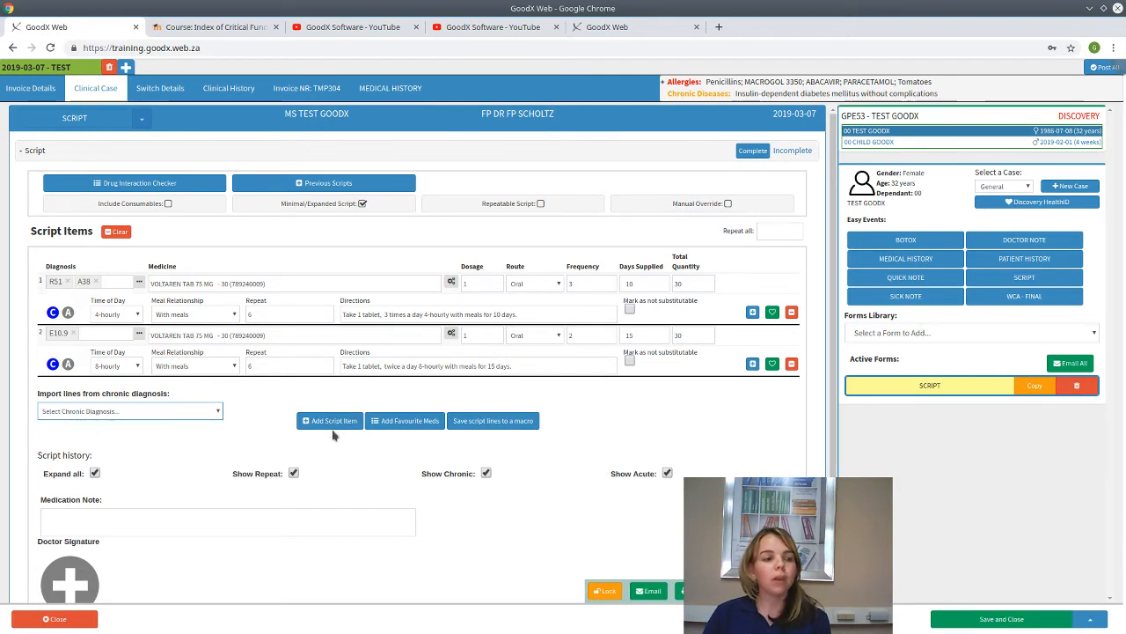
- Add MYPRODOL CAP - 100.00 to the script from the favourite medicines, selecting it only once
left_click(395, 423)
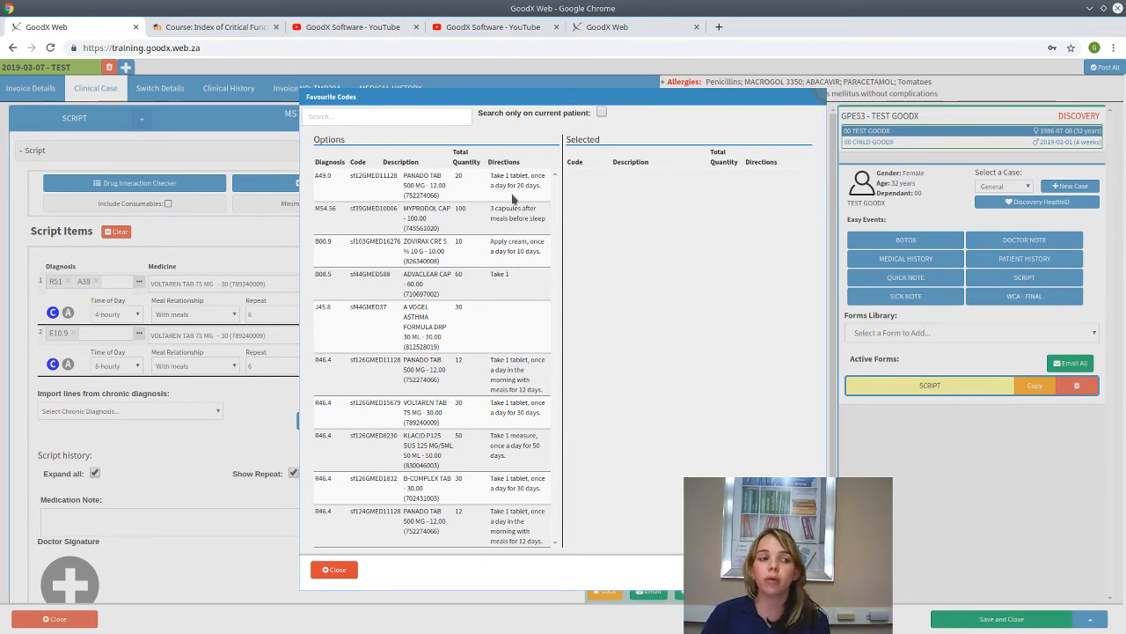
double_click(456, 221)
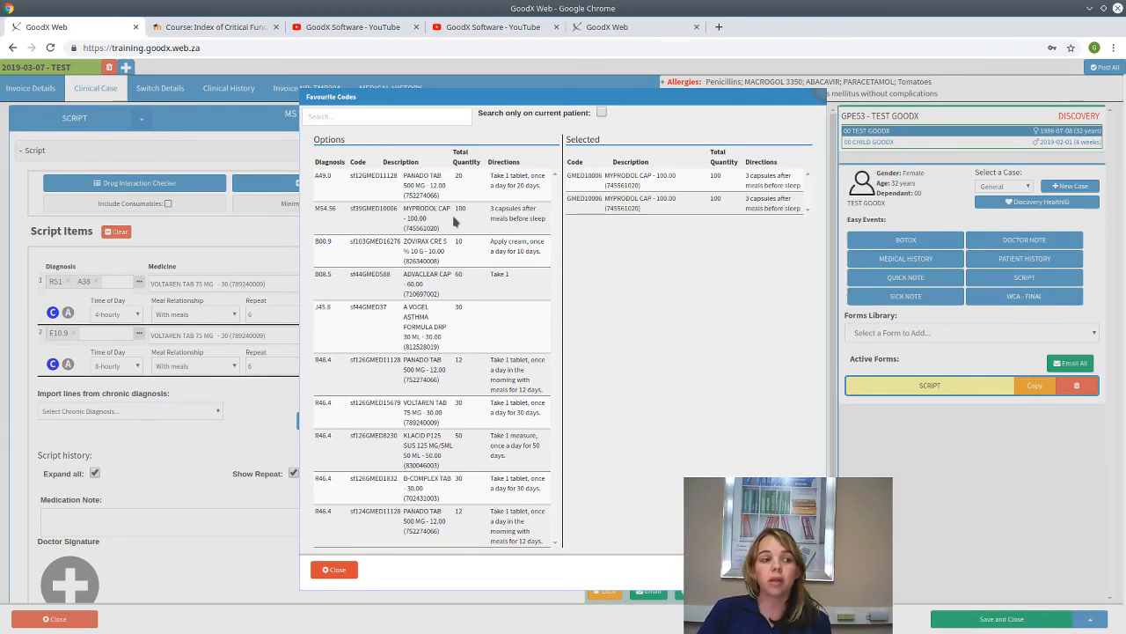
left_click(657, 206)
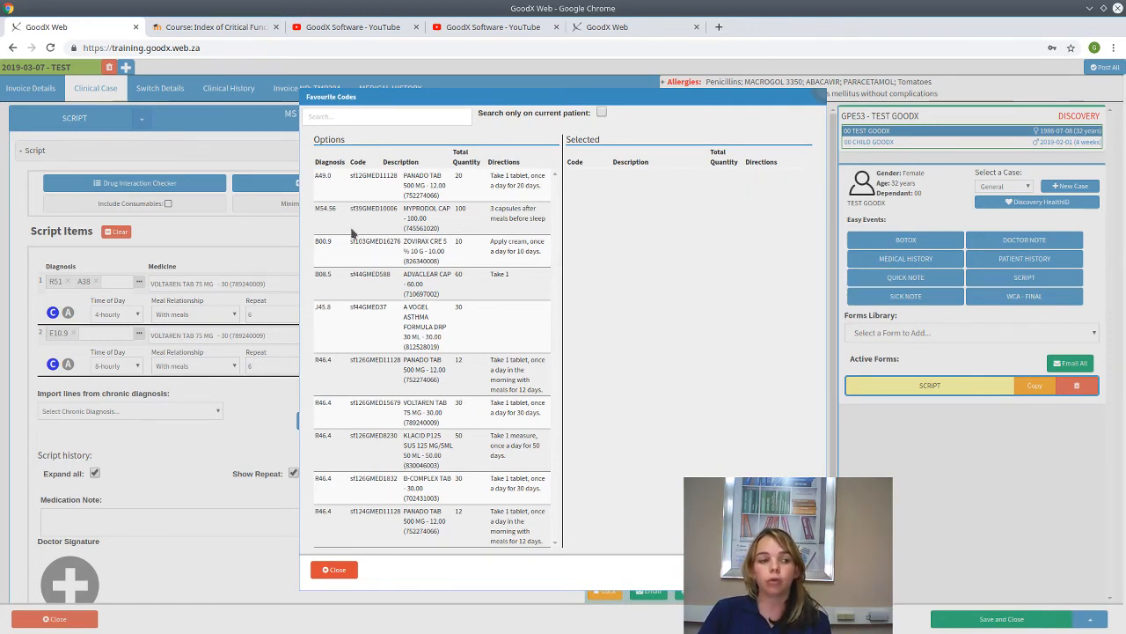
left_click(462, 218)
left_click(792, 569)
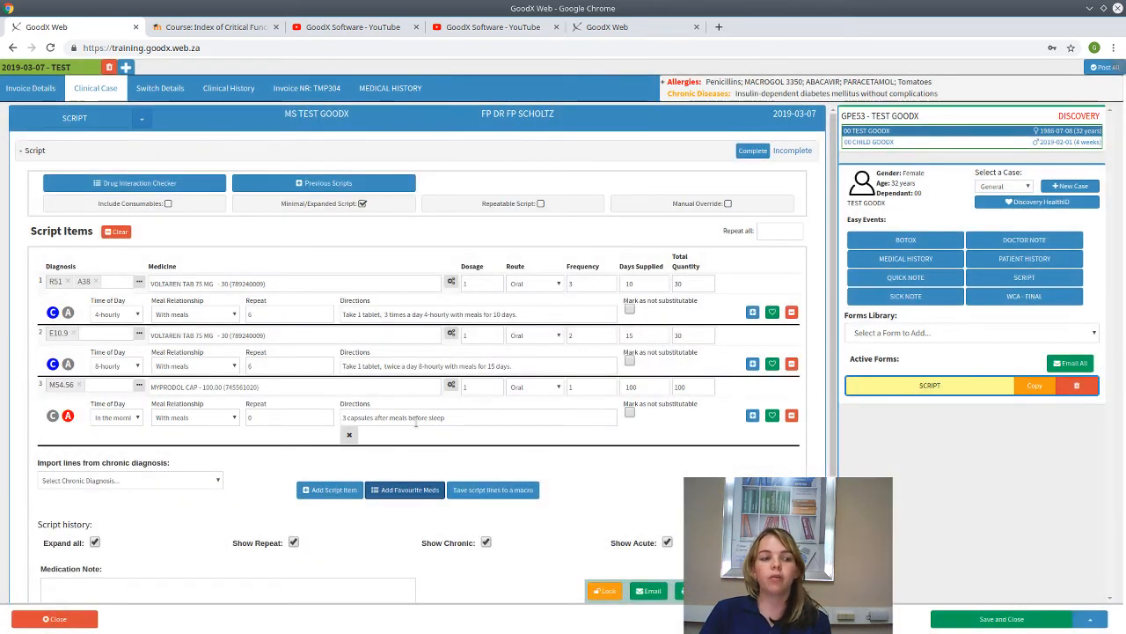
- Look at the script line actions available for the Myprodol item and the second Voltaren item without applying any
scroll(236, 475, "down", 2)
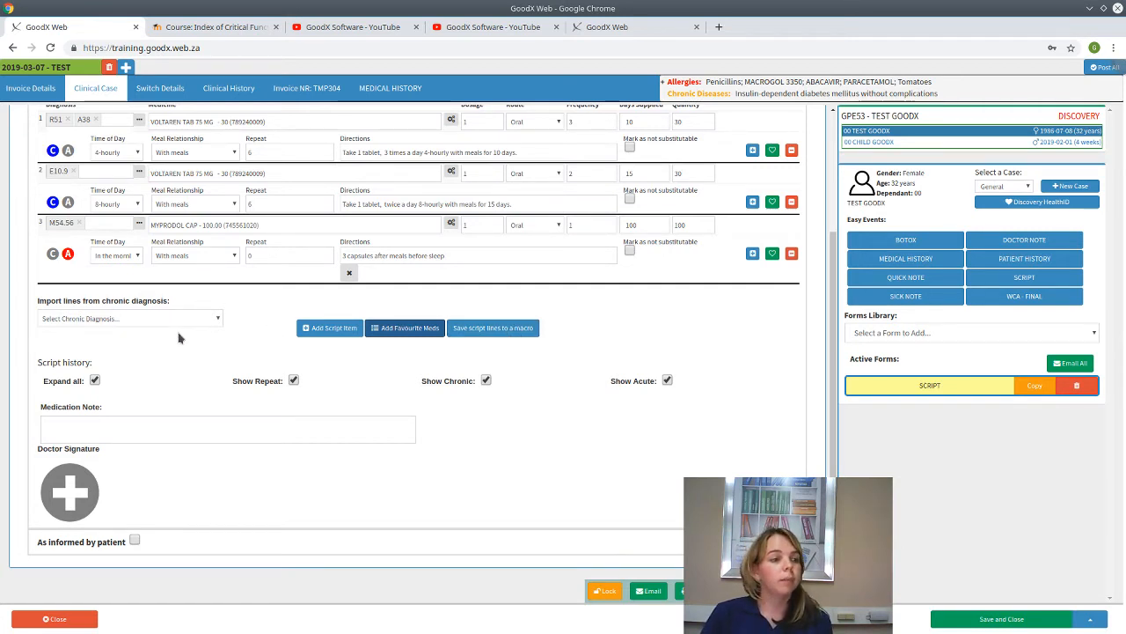
left_click(450, 223)
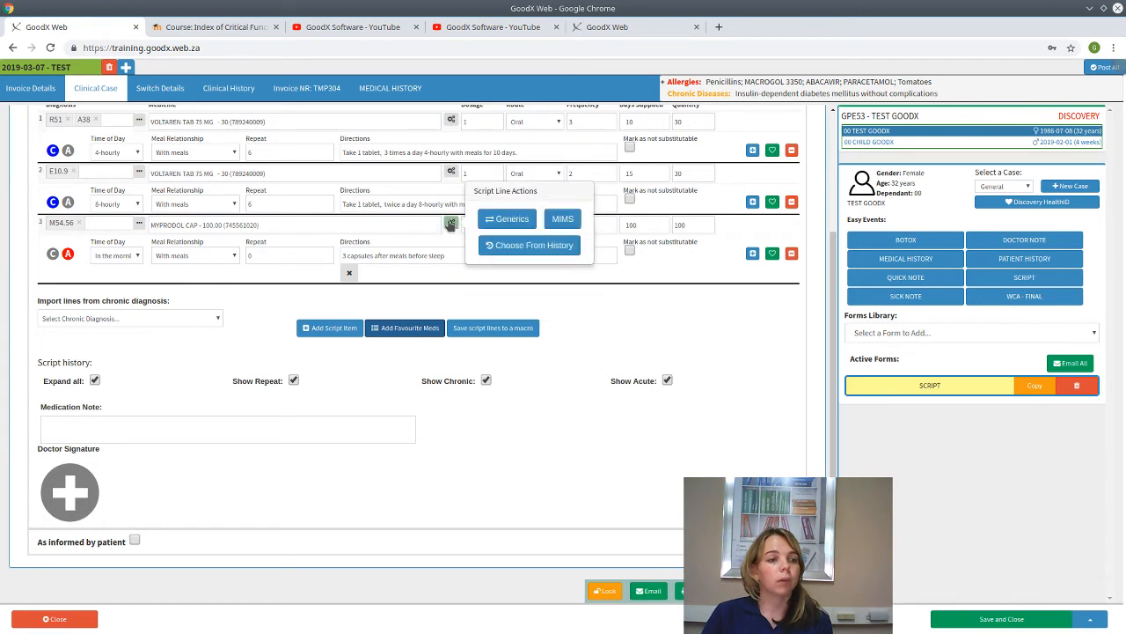
left_click(451, 224)
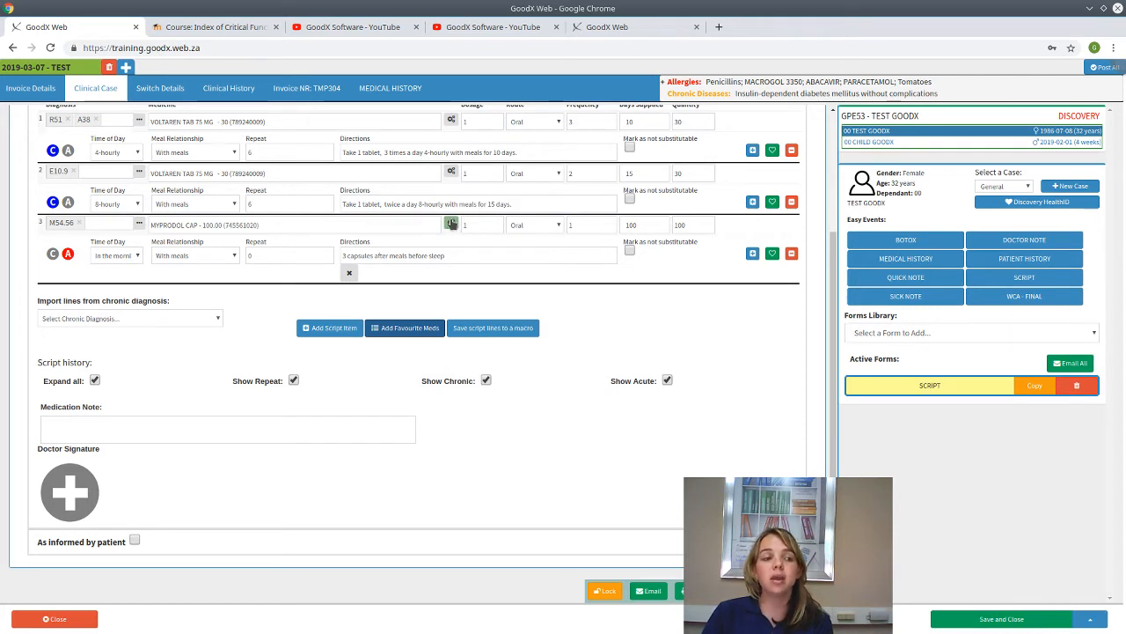
left_click(451, 172)
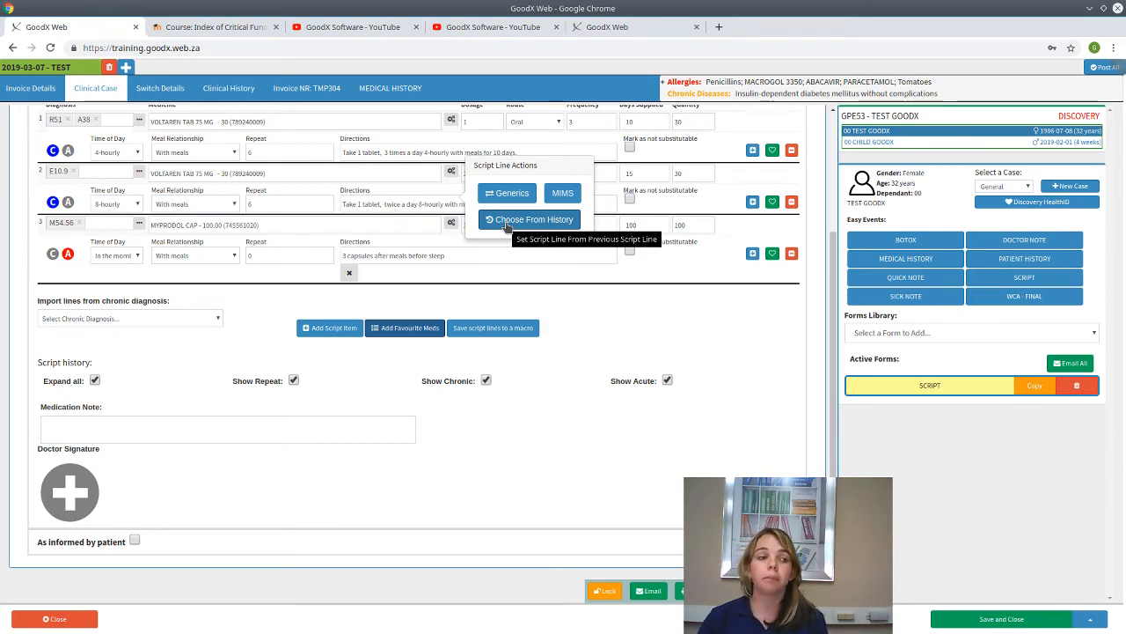
left_click(526, 283)
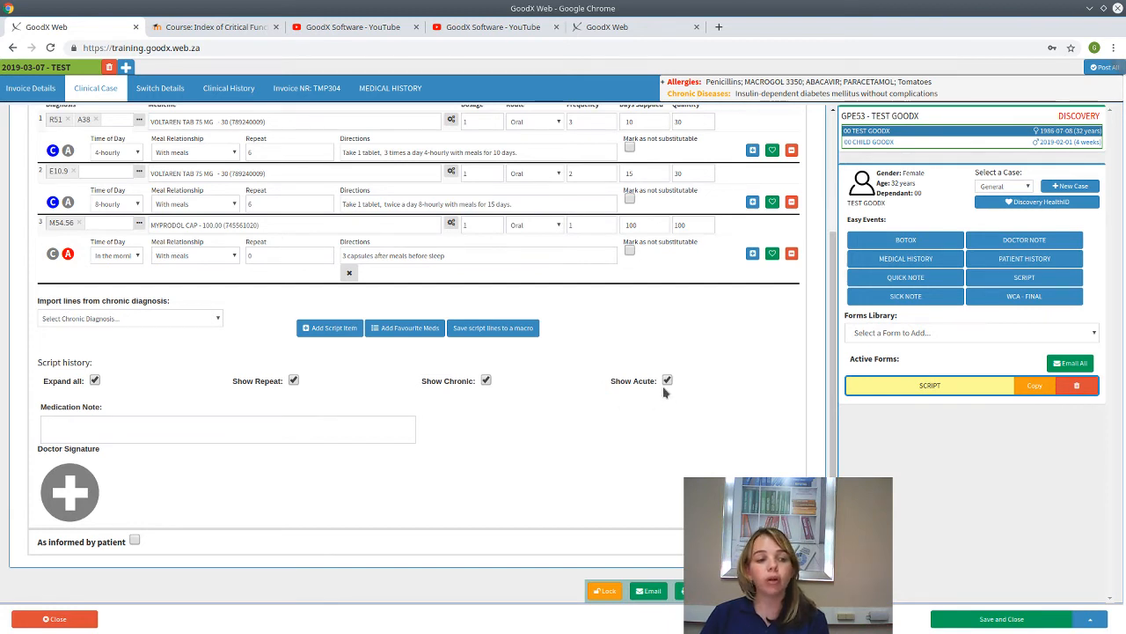
- Switch the script history's Show Repeat option off and back on, and place the cursor in the medication note
left_click(295, 380)
left_click(292, 379)
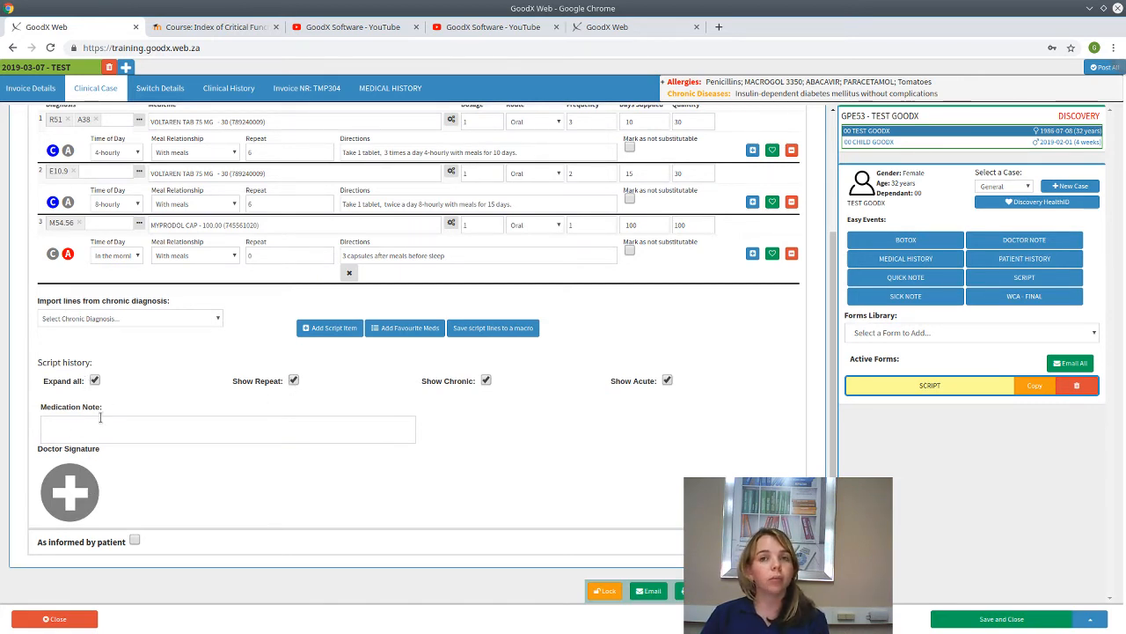
left_click(104, 430)
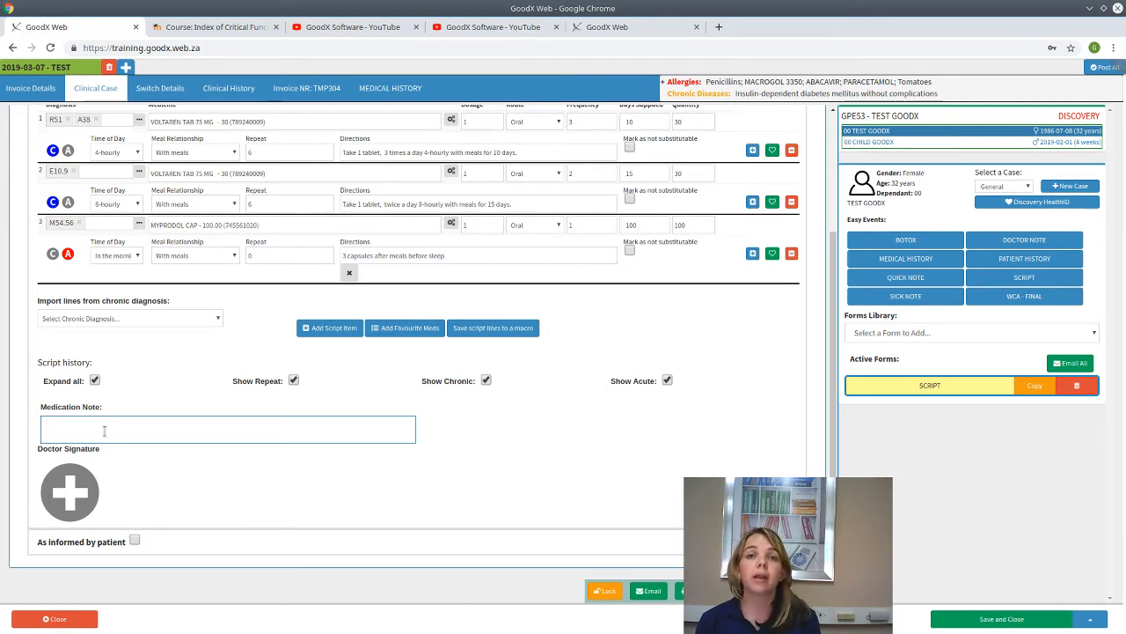
- Draw the doctor's signature freehand on the script and save it
left_click(64, 500)
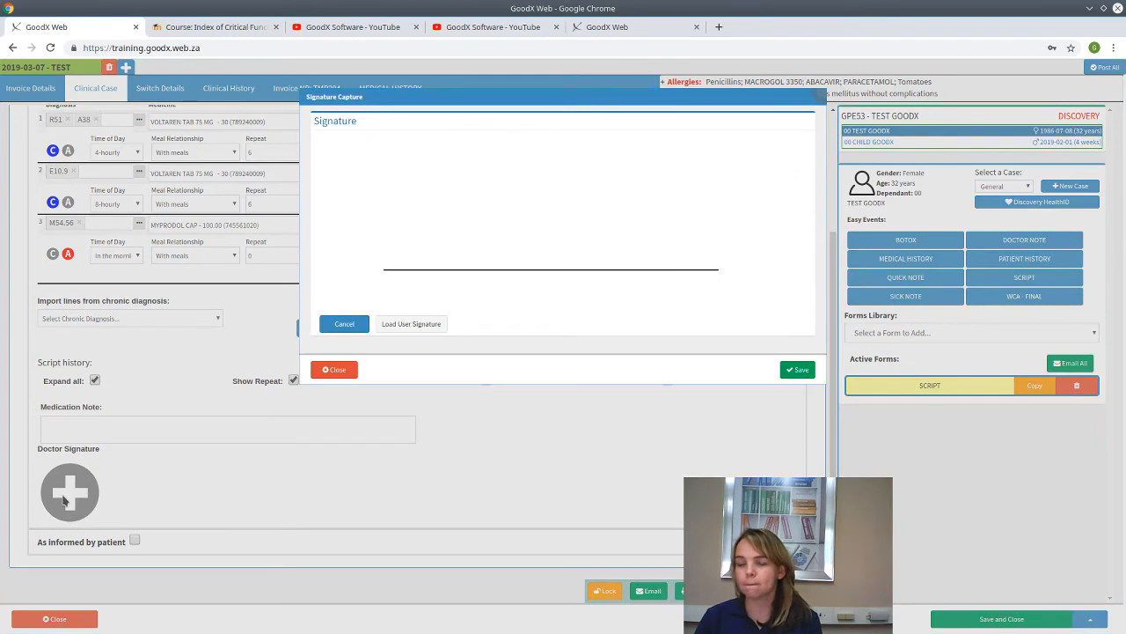
mouse_move(504, 193)
left_mouse_down()
mouse_move(498, 264)
mouse_move(528, 202)
mouse_move(581, 207)
mouse_move(521, 259)
left_mouse_up()
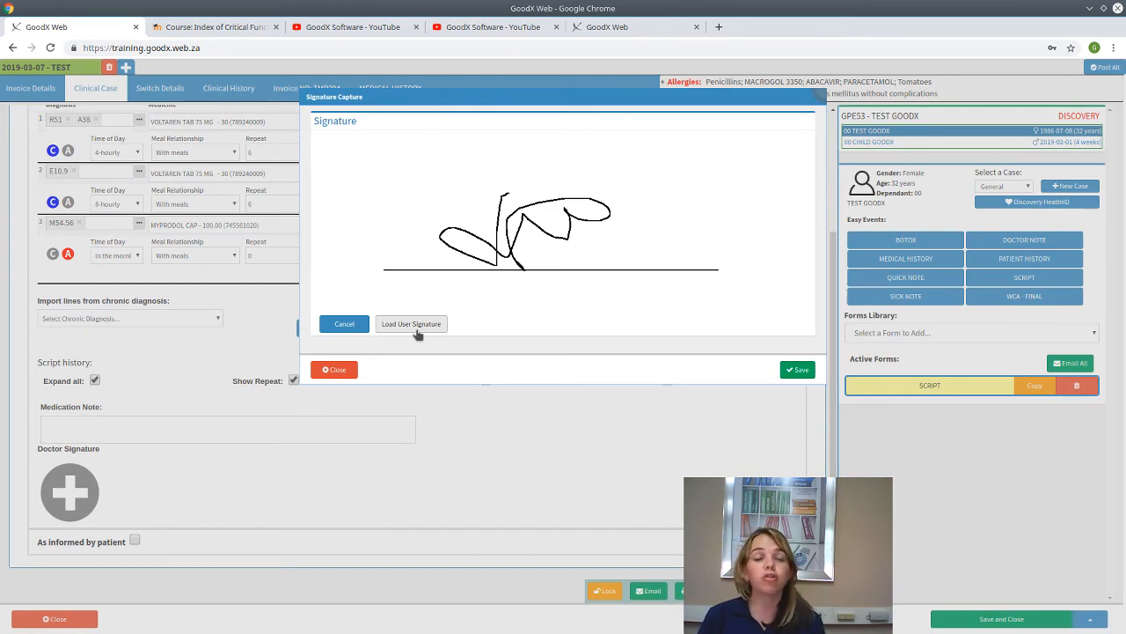
left_click(798, 369)
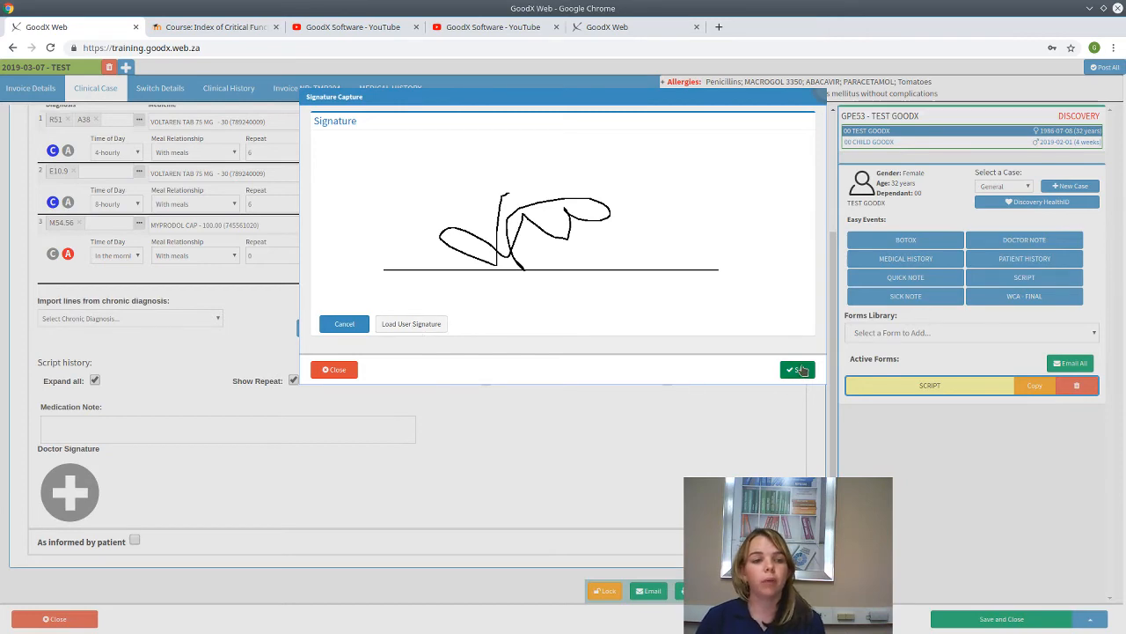
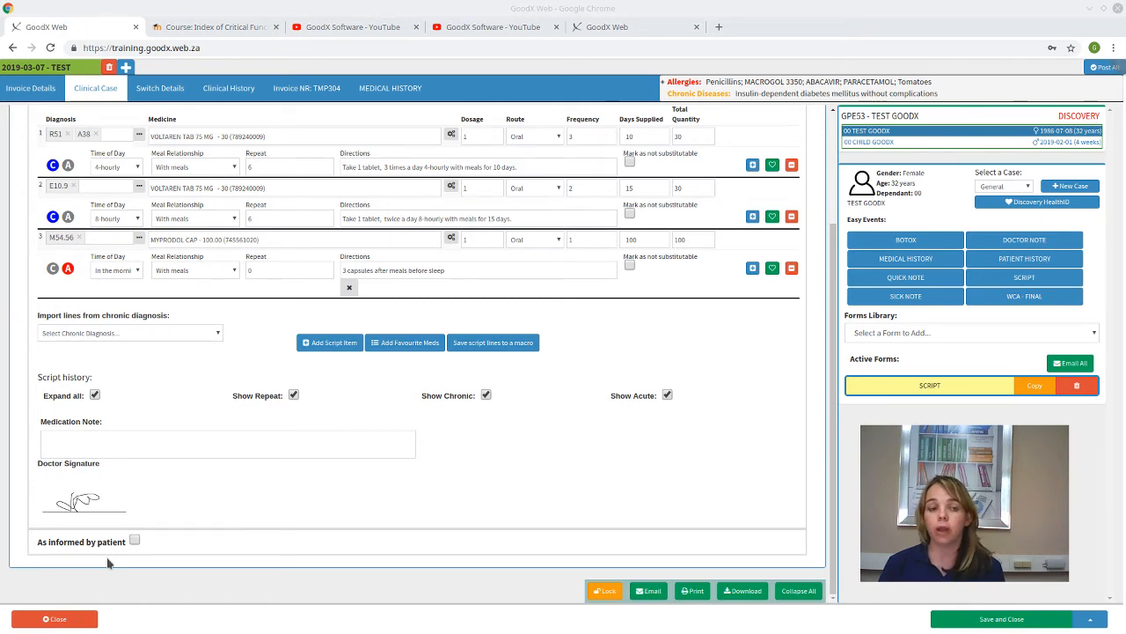
- Mark the script as complete and load the newest data for the case
scroll(668, 371, "up", 2)
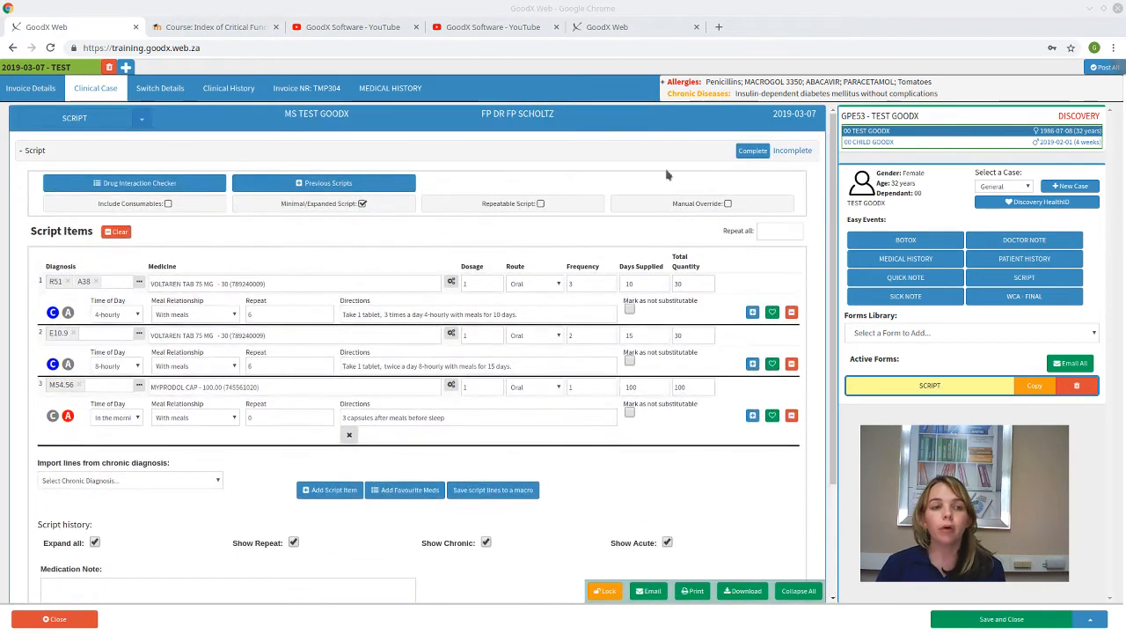
left_click(753, 150)
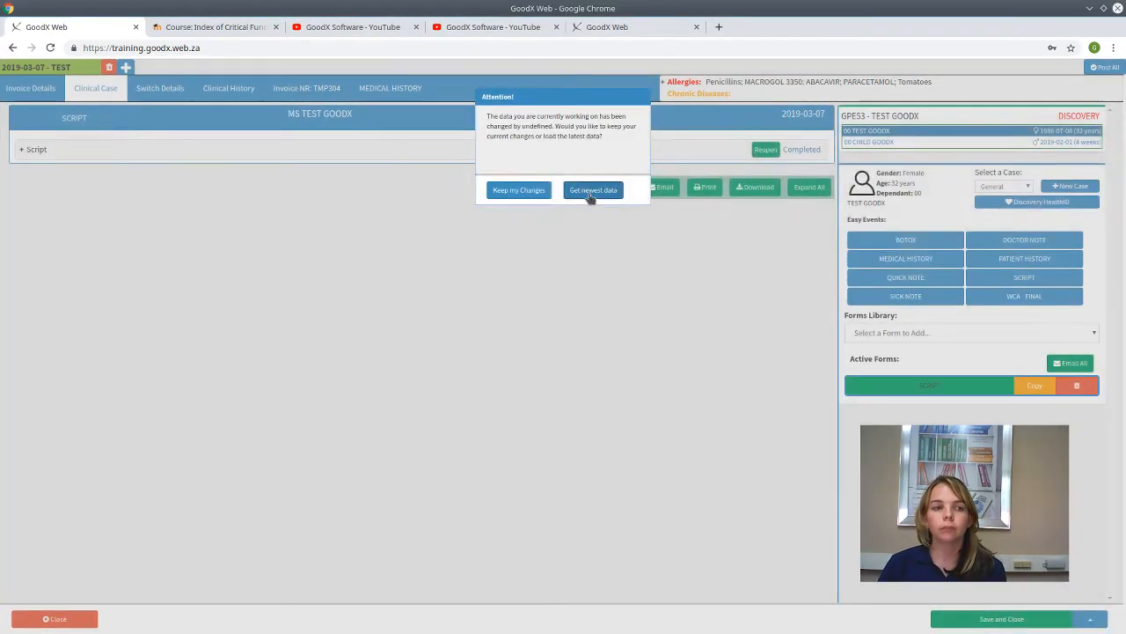
left_click(591, 193)
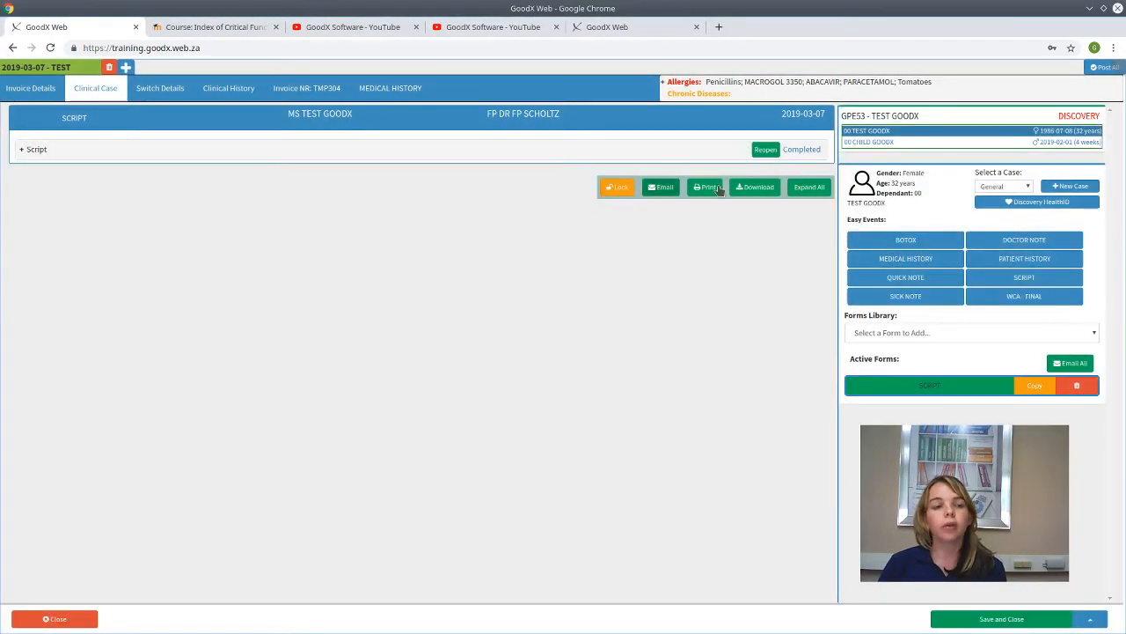
- Preview the printout of the completed script, cancel printing, and load the newest data again
left_click(705, 188)
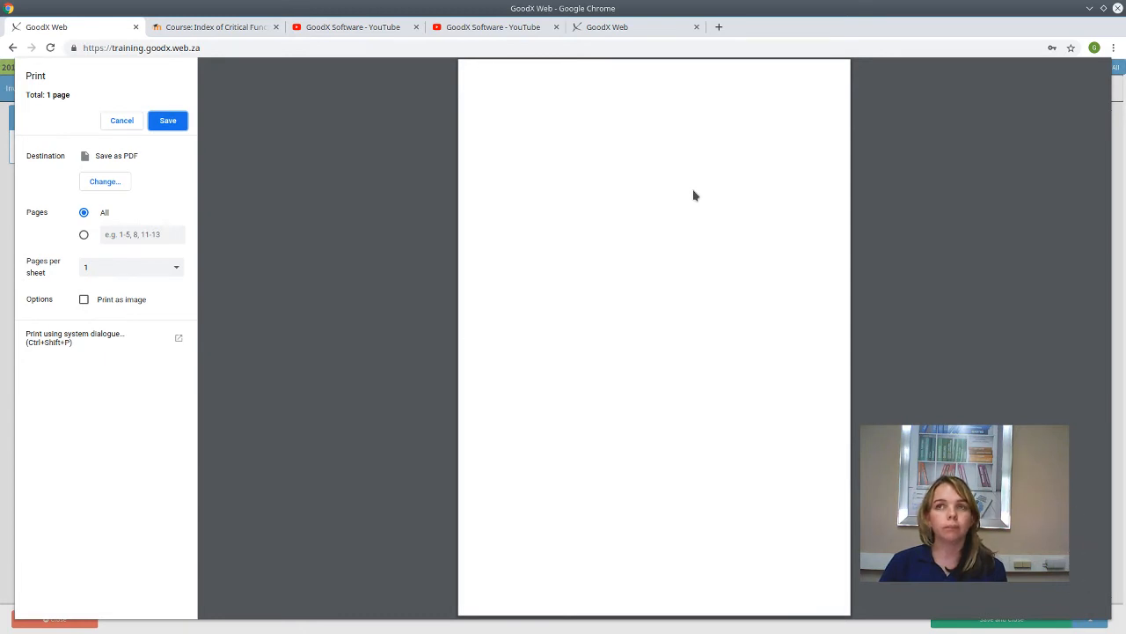
left_click(118, 123)
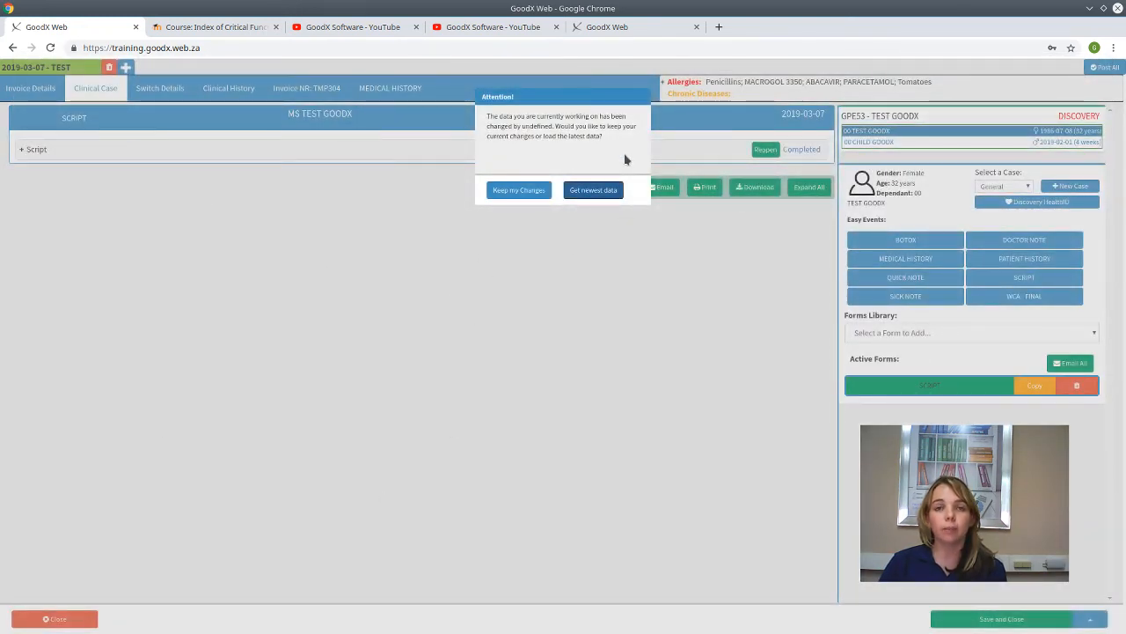
left_click(600, 185)
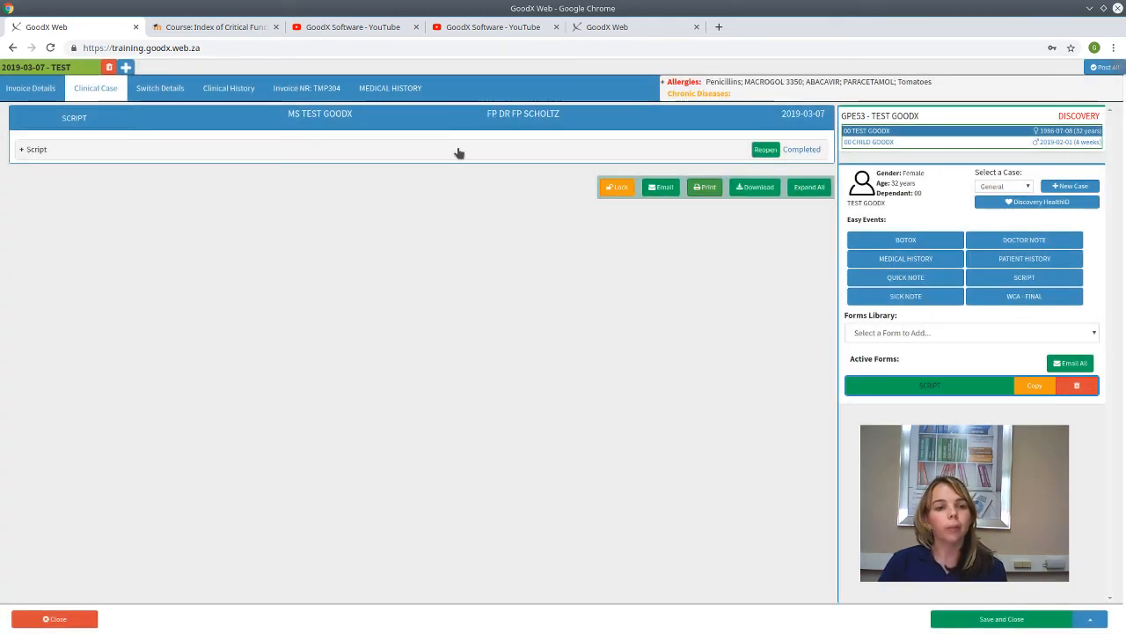
- Download the completed script as a PDF, view the file, and return to the clinical case
left_click(759, 188)
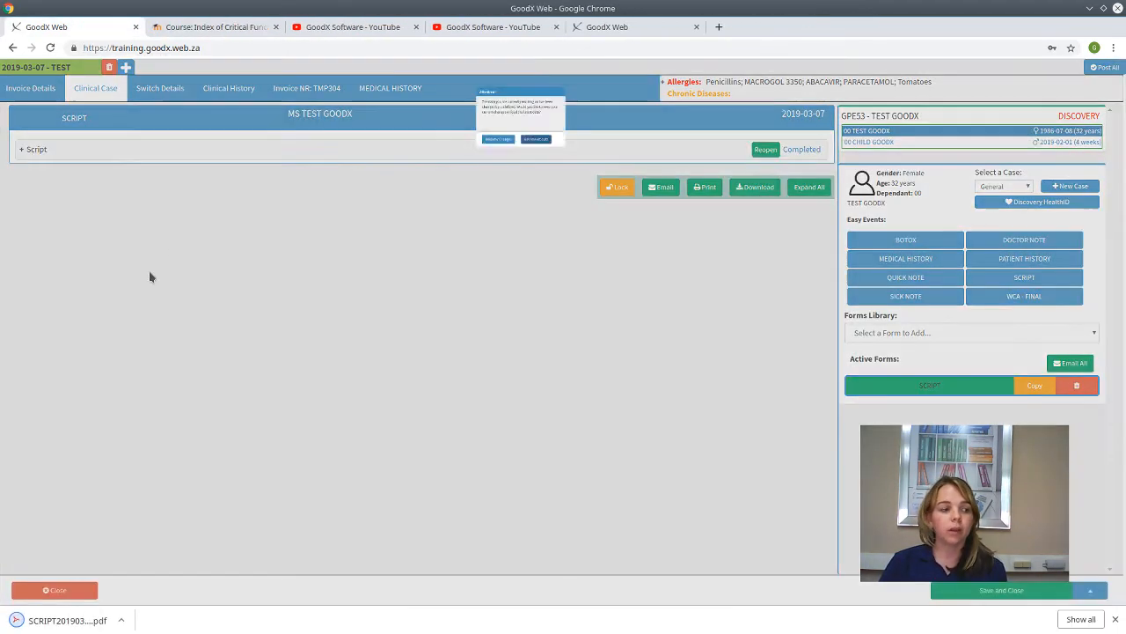
left_click(57, 620)
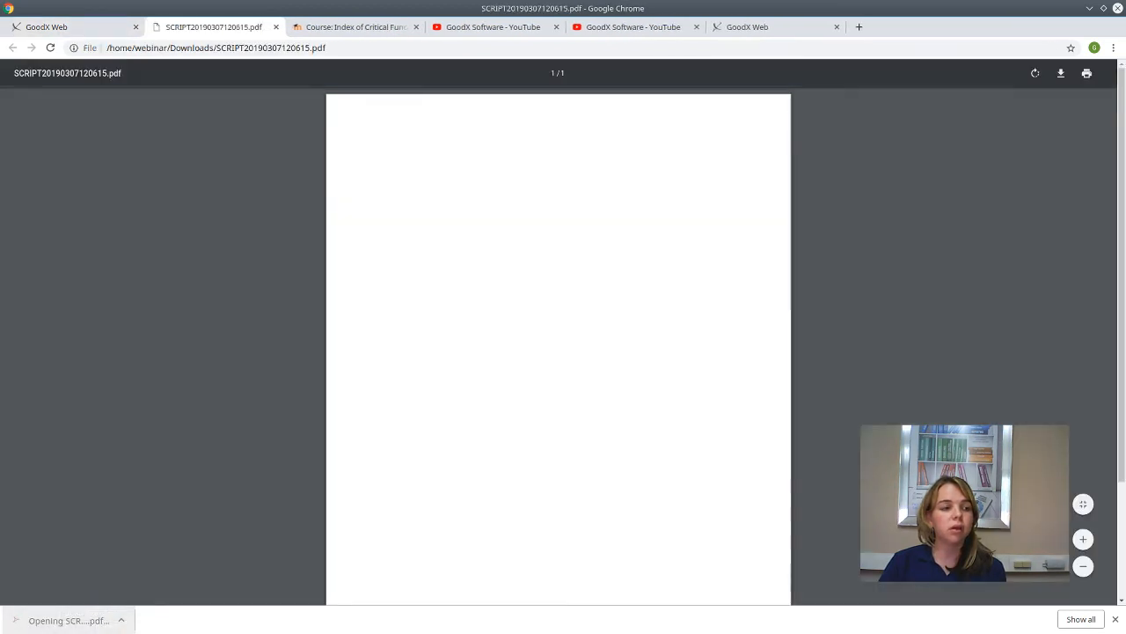
left_click(273, 27)
left_click(542, 201)
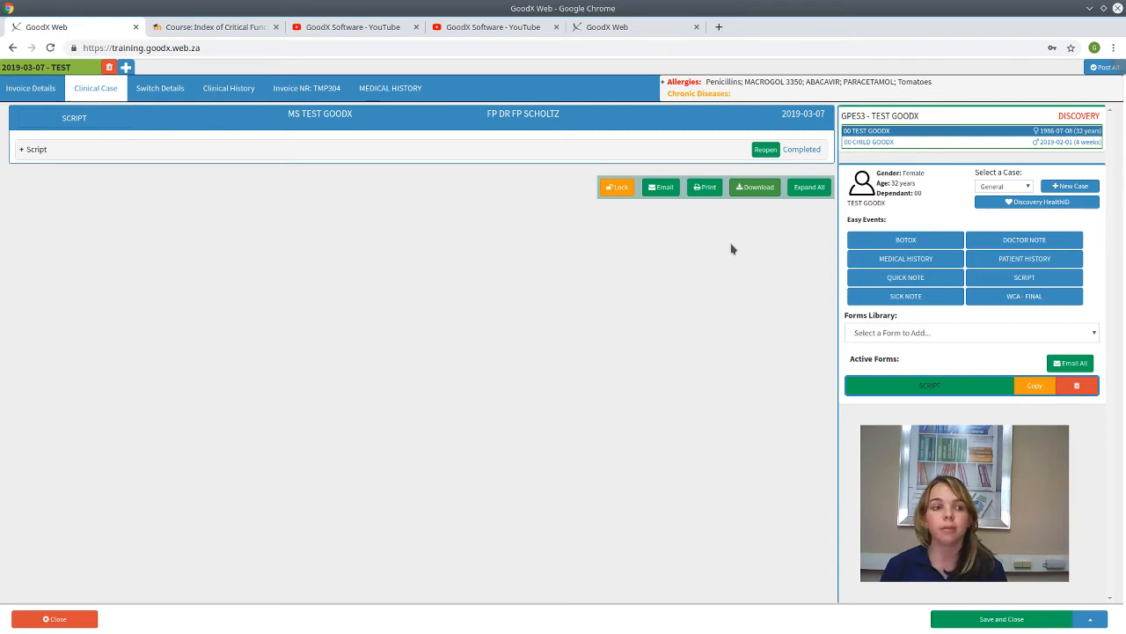
- Reopen the completed script and mark it complete again, keeping the current changes
left_click(767, 151)
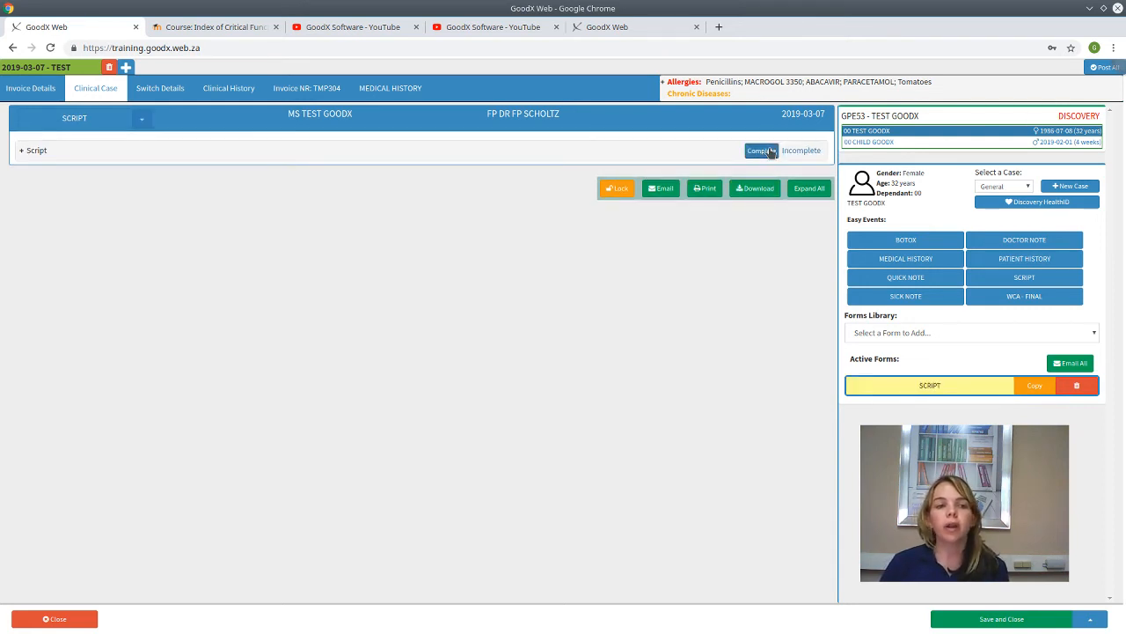
left_click(768, 151)
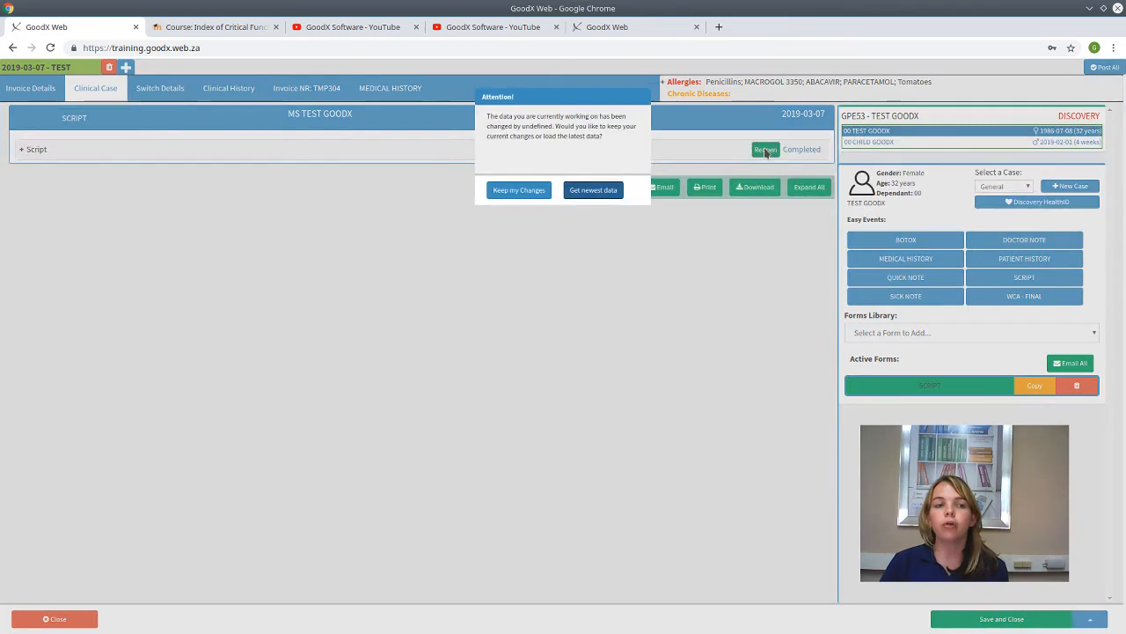
left_click(542, 189)
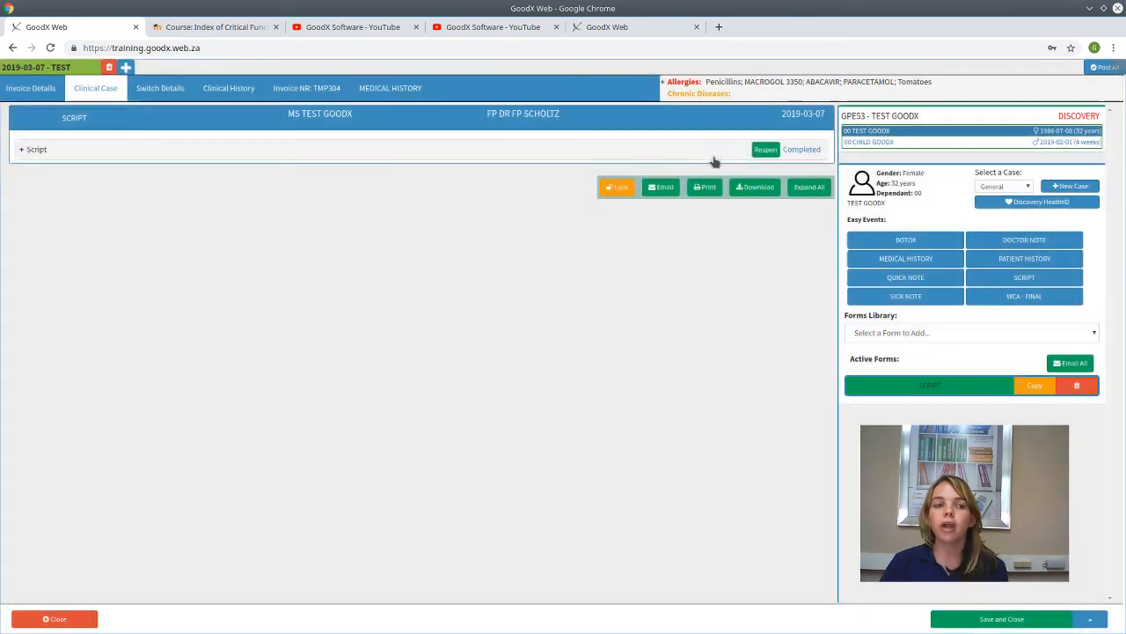
- Reopen the script once more to review its expanded items, and complete it again while keeping the changes
left_click(766, 151)
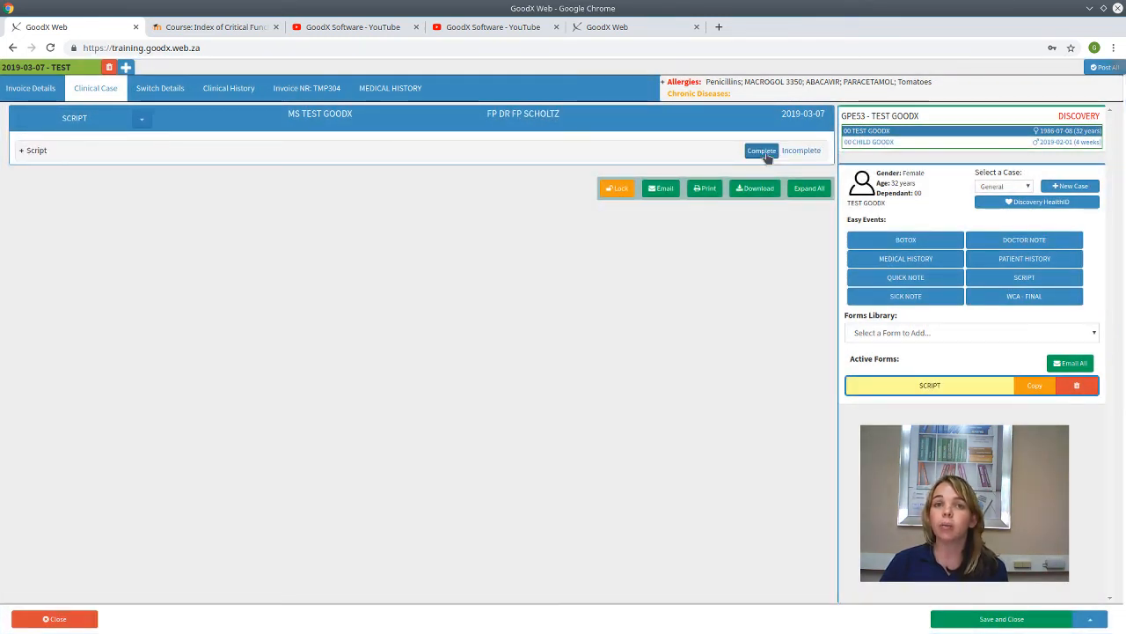
left_click(36, 150)
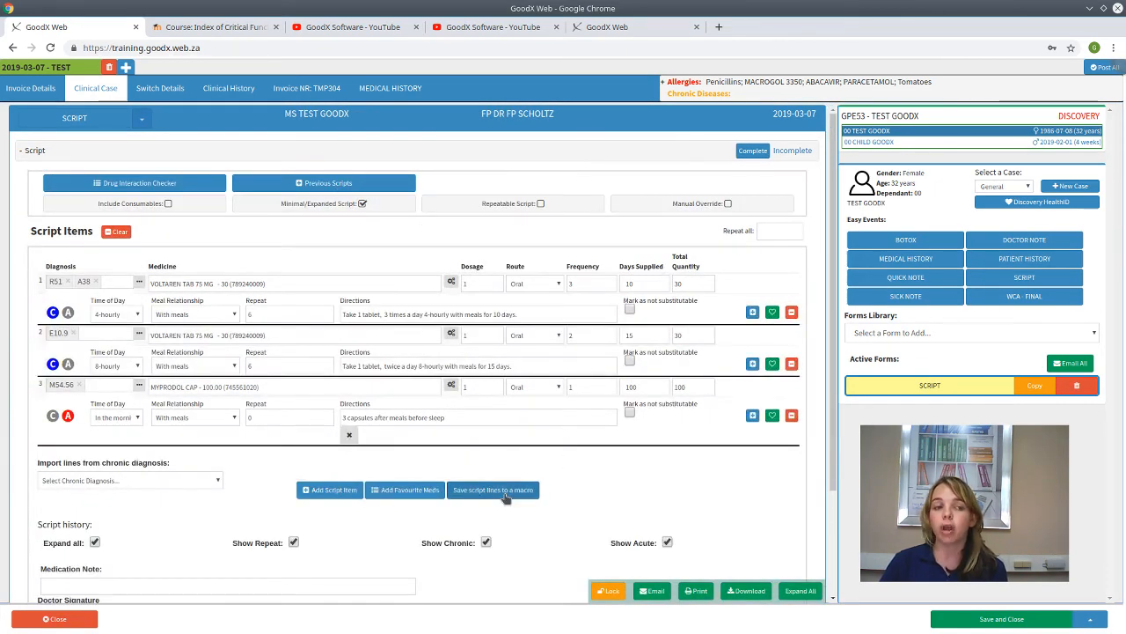
left_click(753, 150)
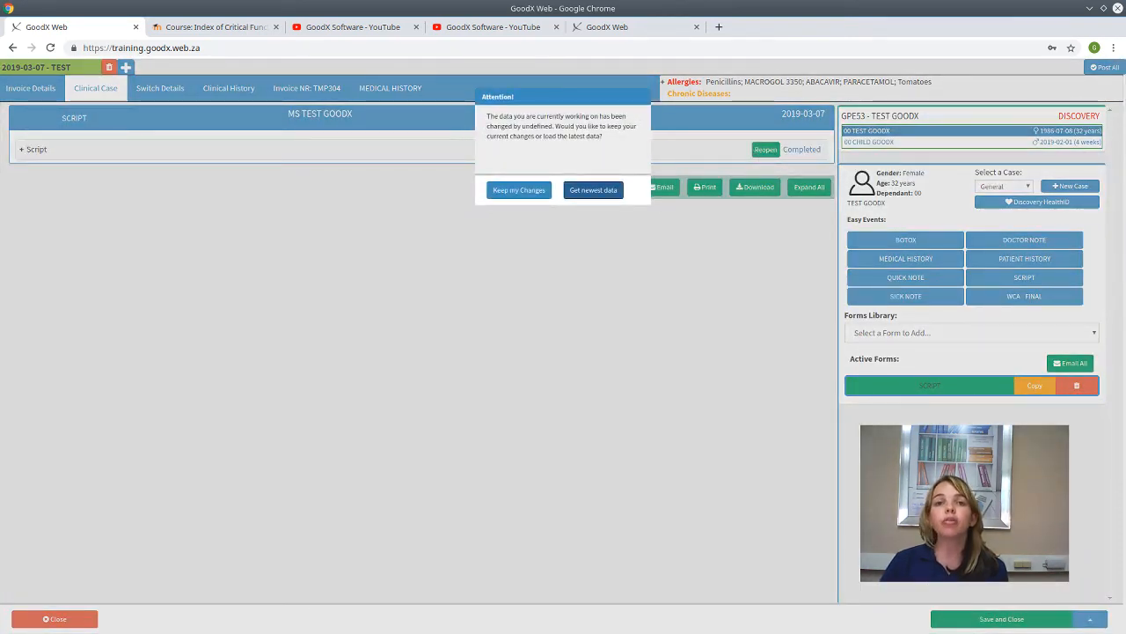
left_click(532, 191)
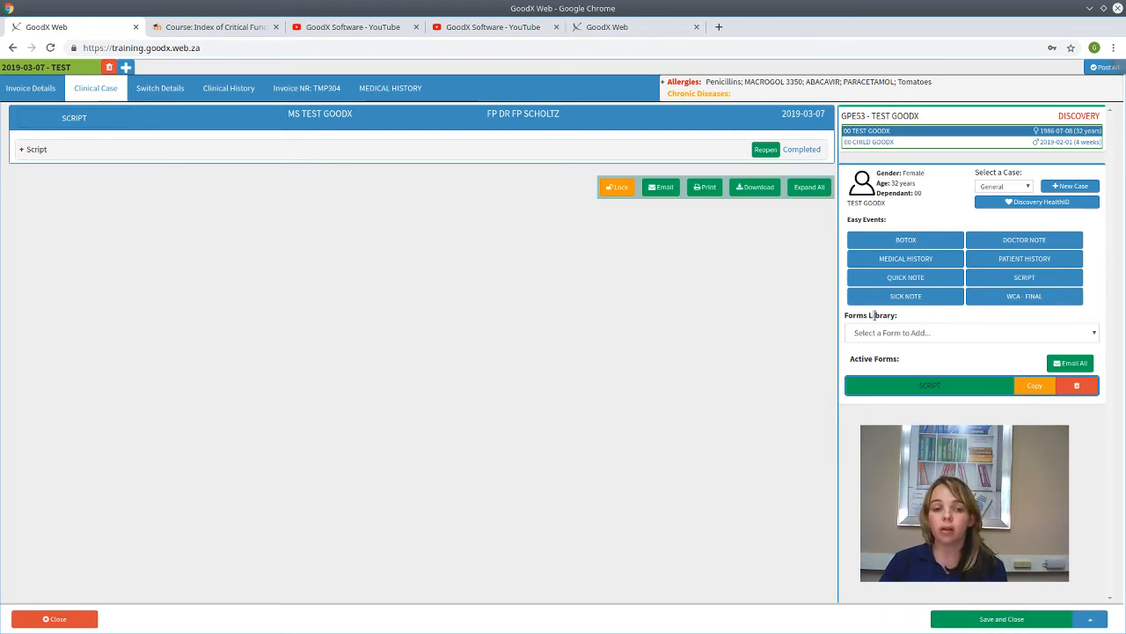
- Add a sick note to the clinical case and view its patient details and previous sick notes
left_click(1091, 621)
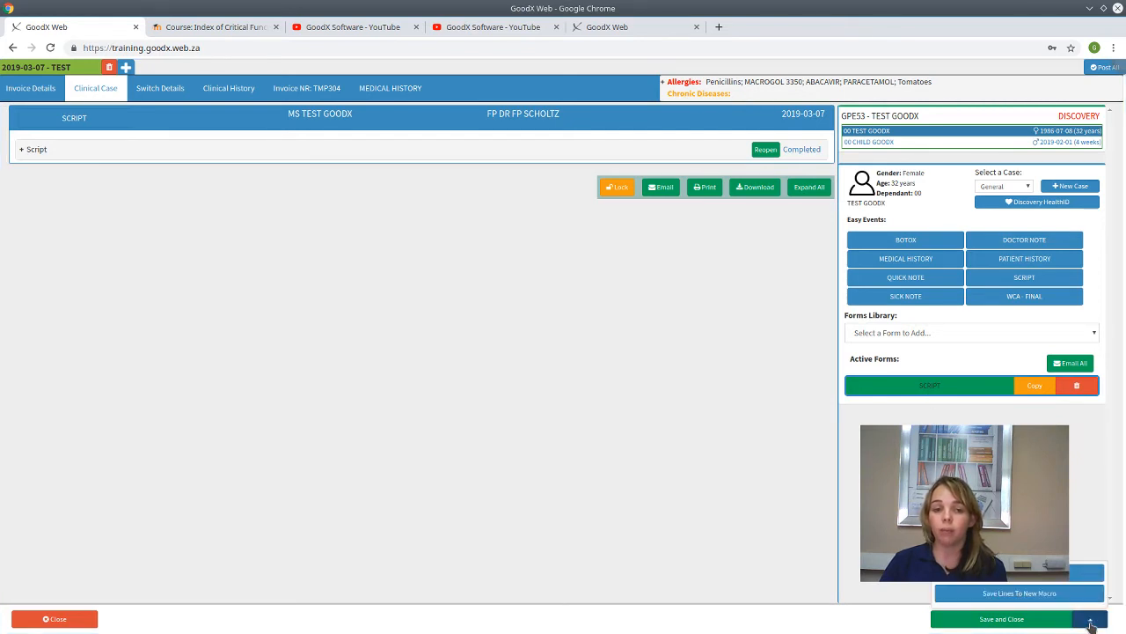
left_click(1092, 621)
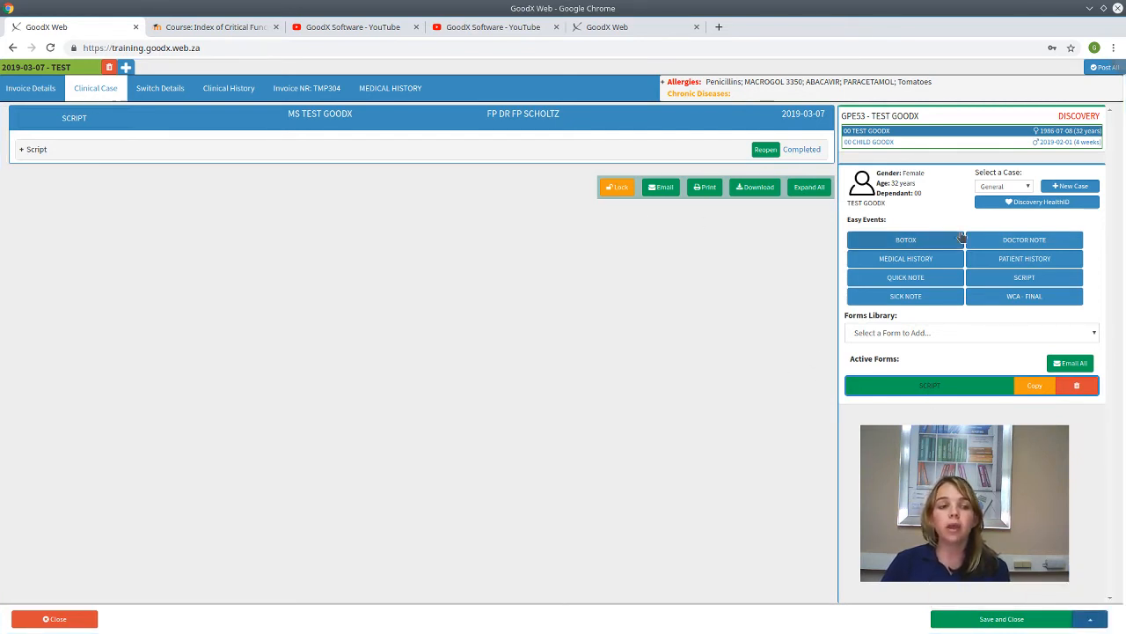
left_click(941, 298)
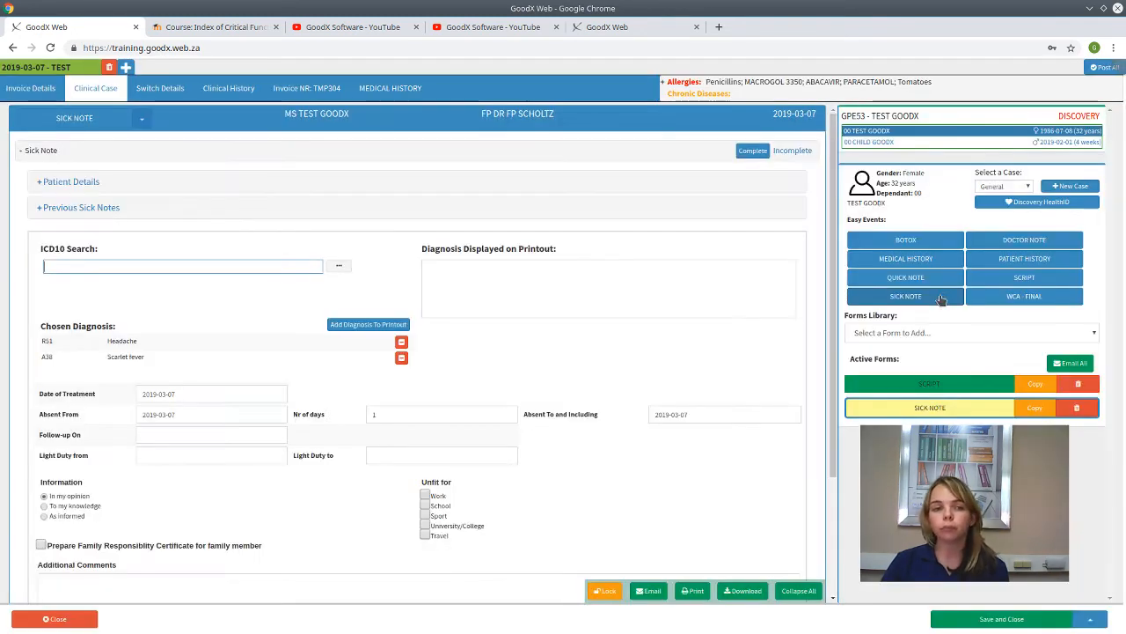
left_click_drag(98, 183, 85, 182)
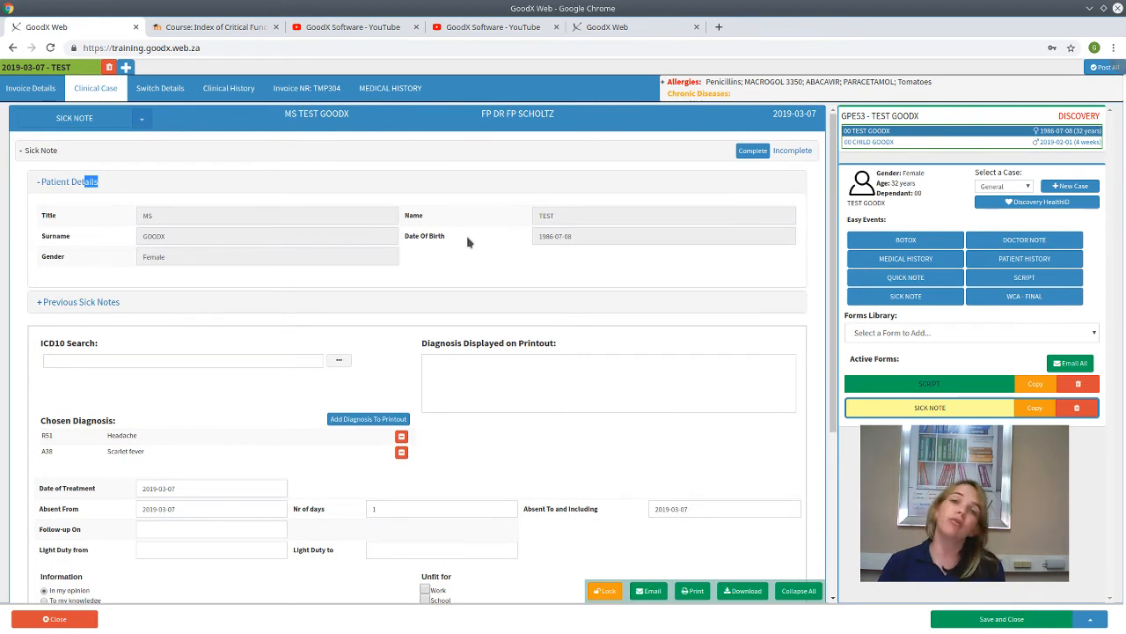
left_click(69, 303)
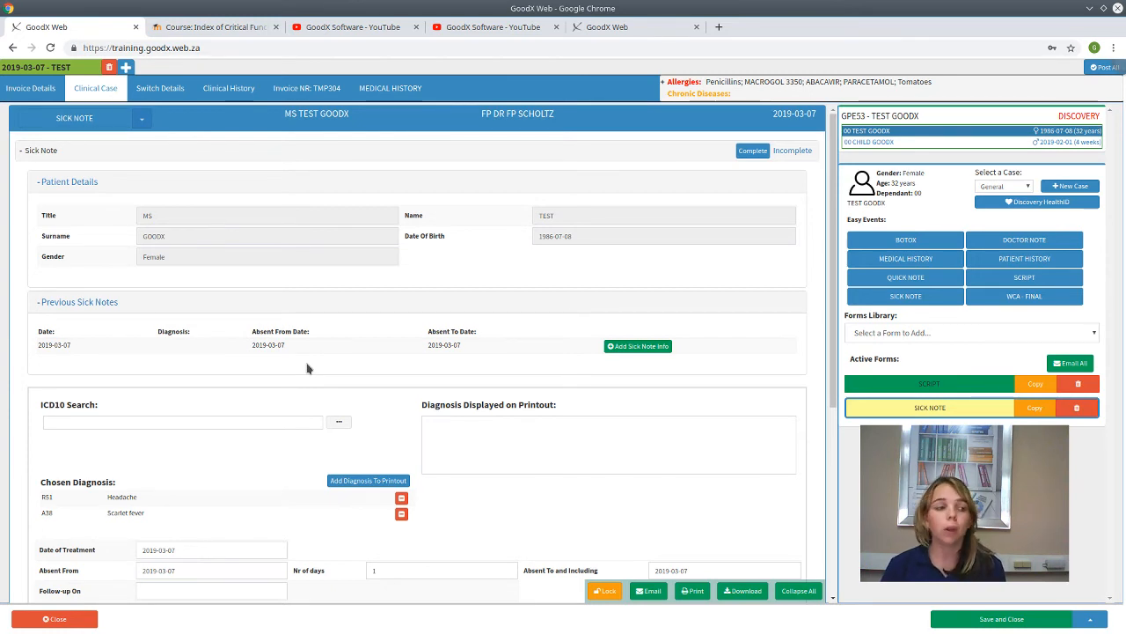
left_click(79, 302)
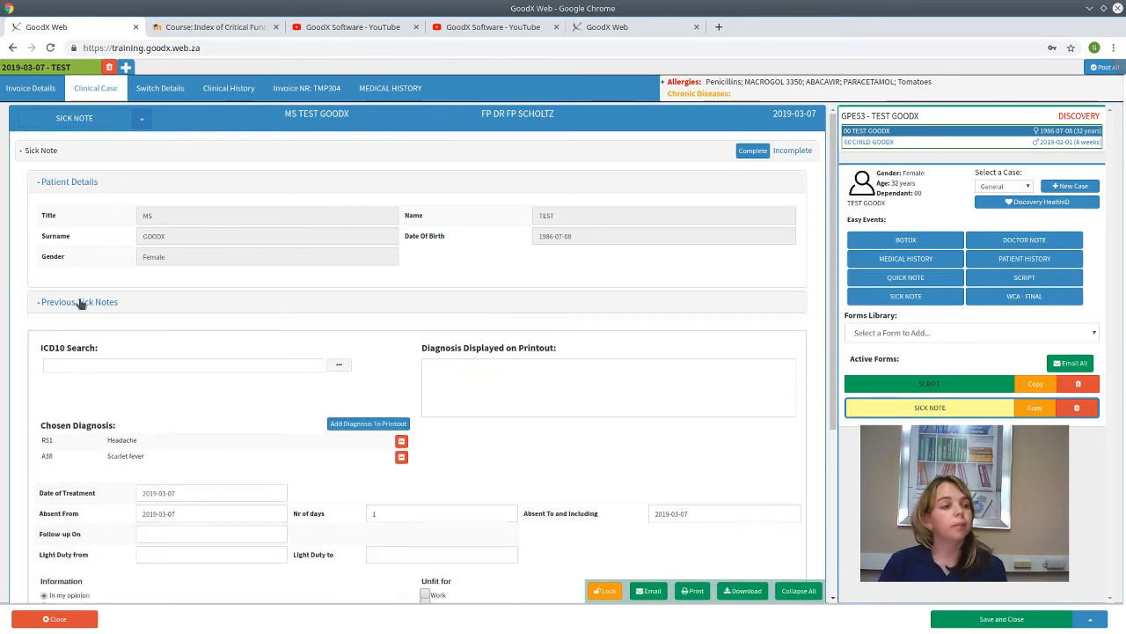
- Search the sick note's ICD10 codes for "head" and choose the diagnosis R51, Headache
left_click(140, 358)
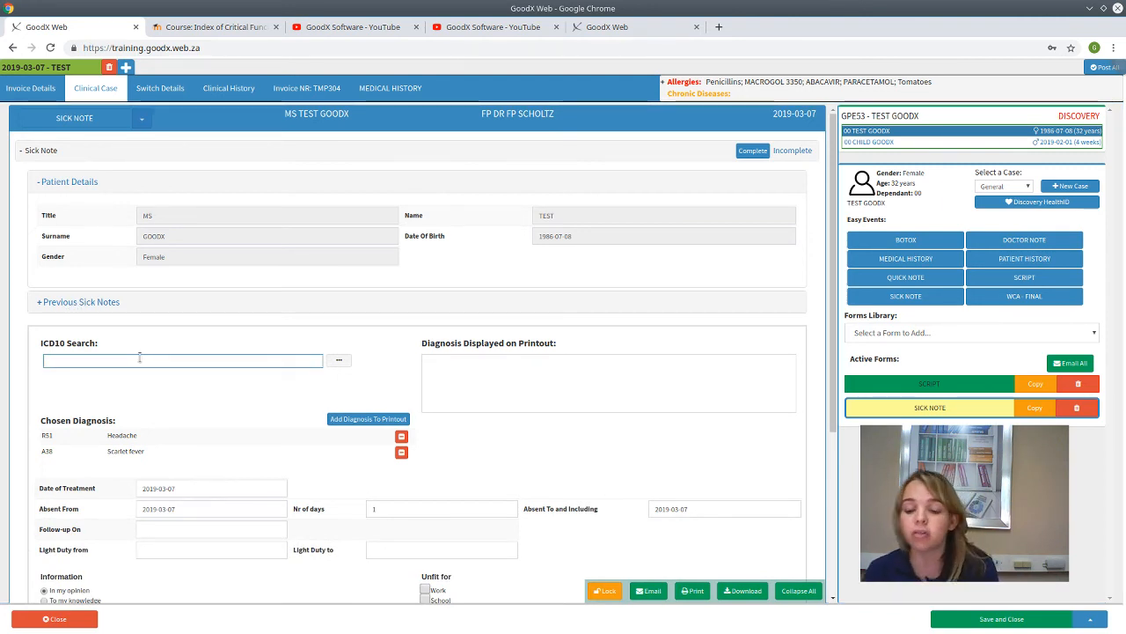
type("h")
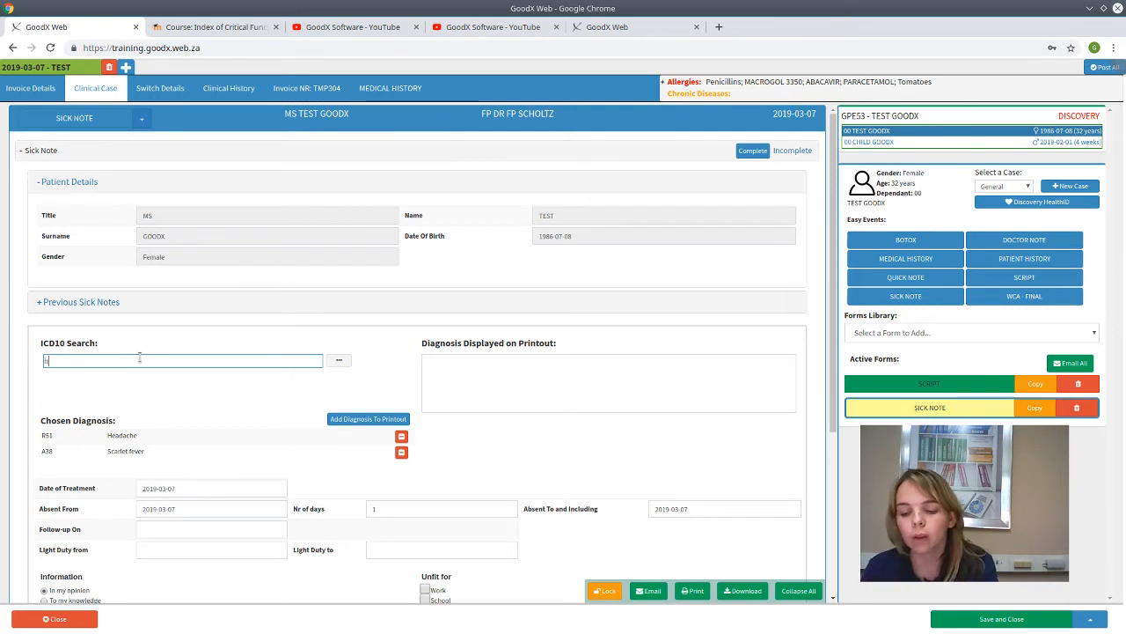
type("ead")
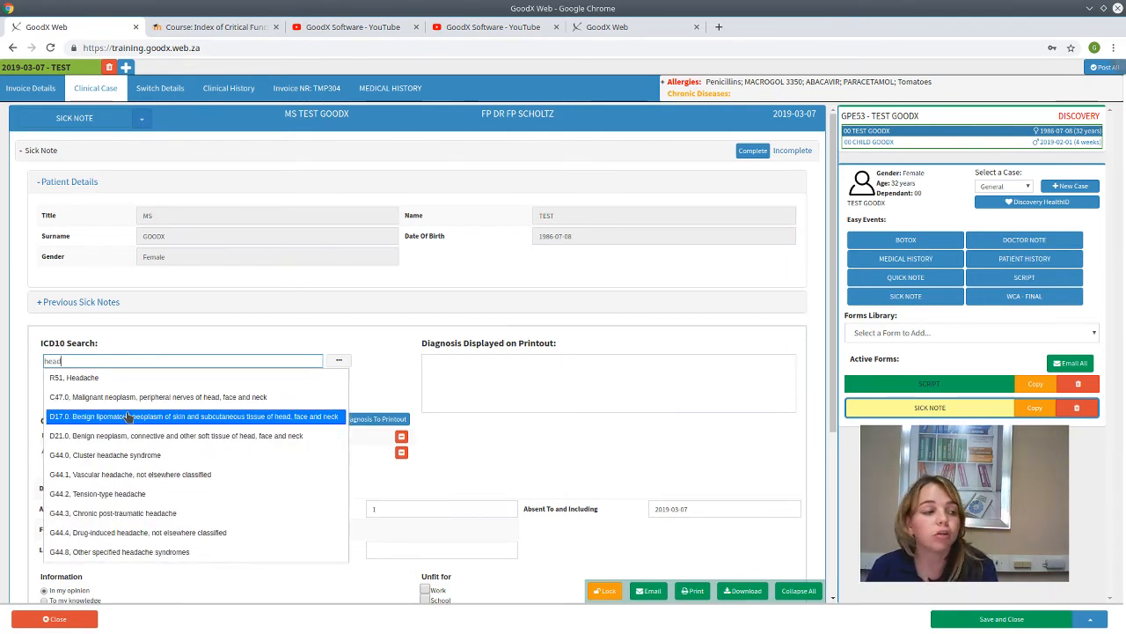
left_click(112, 380)
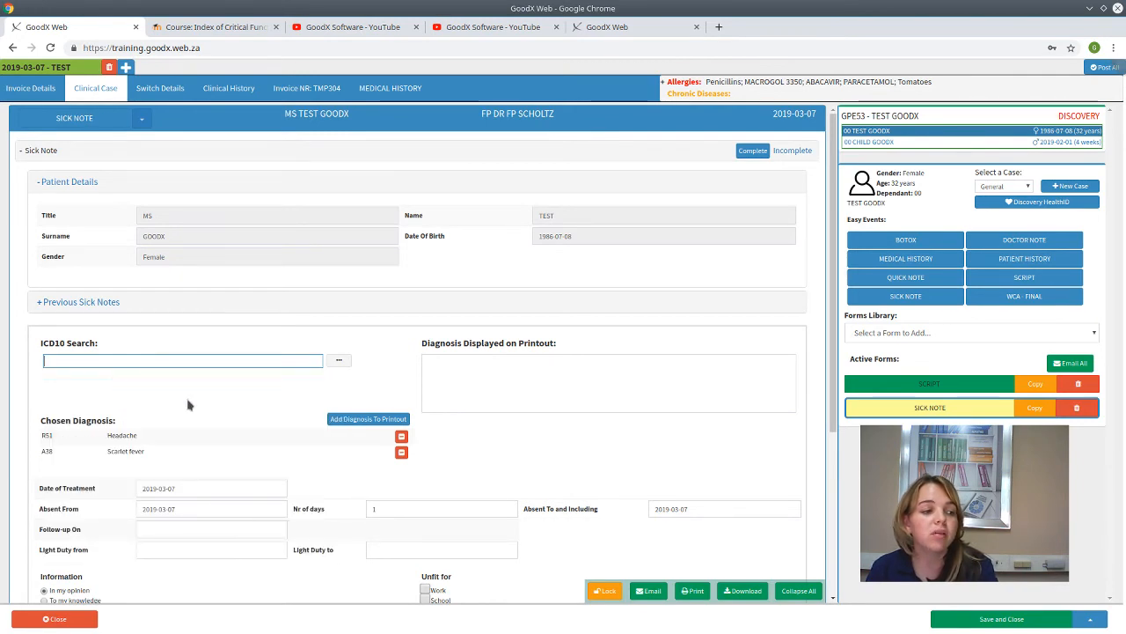
scroll(221, 457, "down", 2)
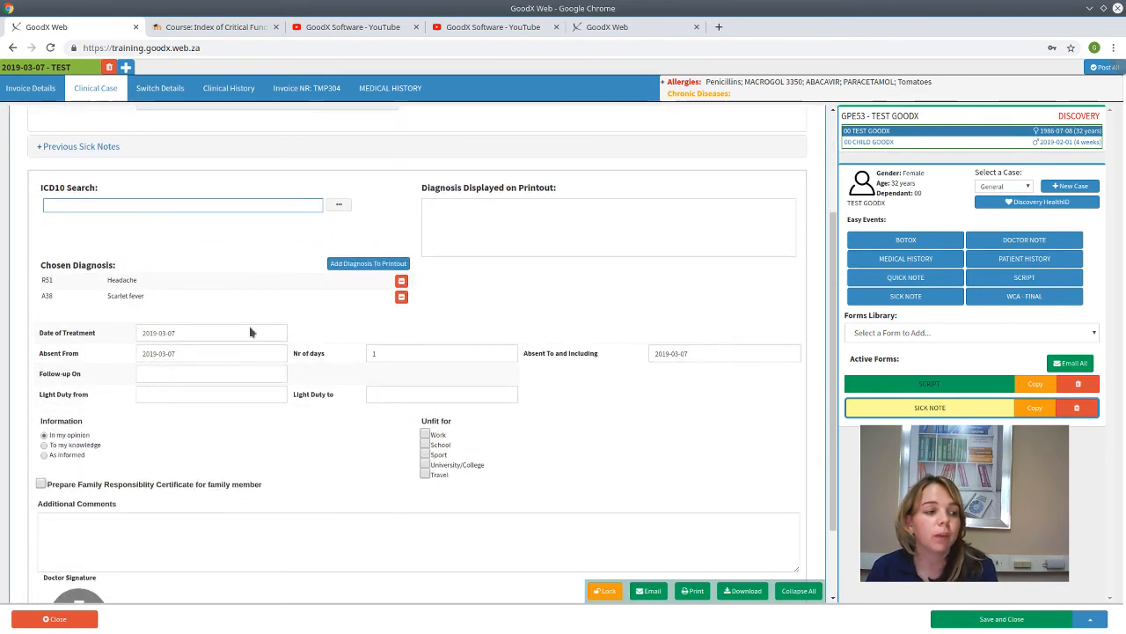
left_click(447, 236)
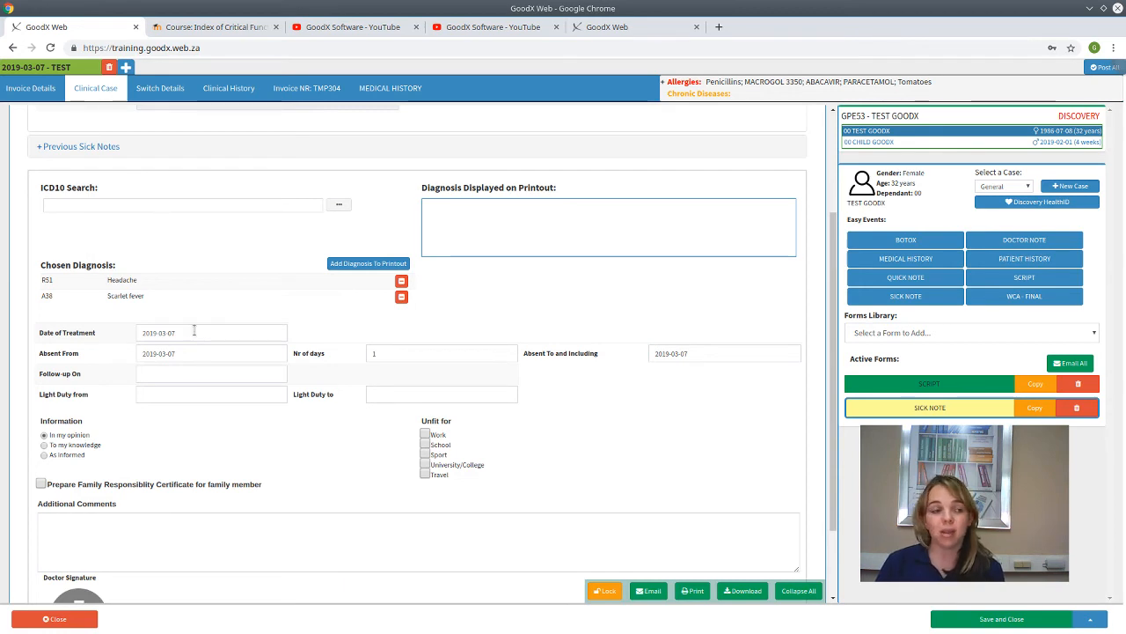
- Set the number of days absent on the sick note to 10, counted from 2019-03-07
scroll(176, 327, "down", 1)
left_click(183, 273)
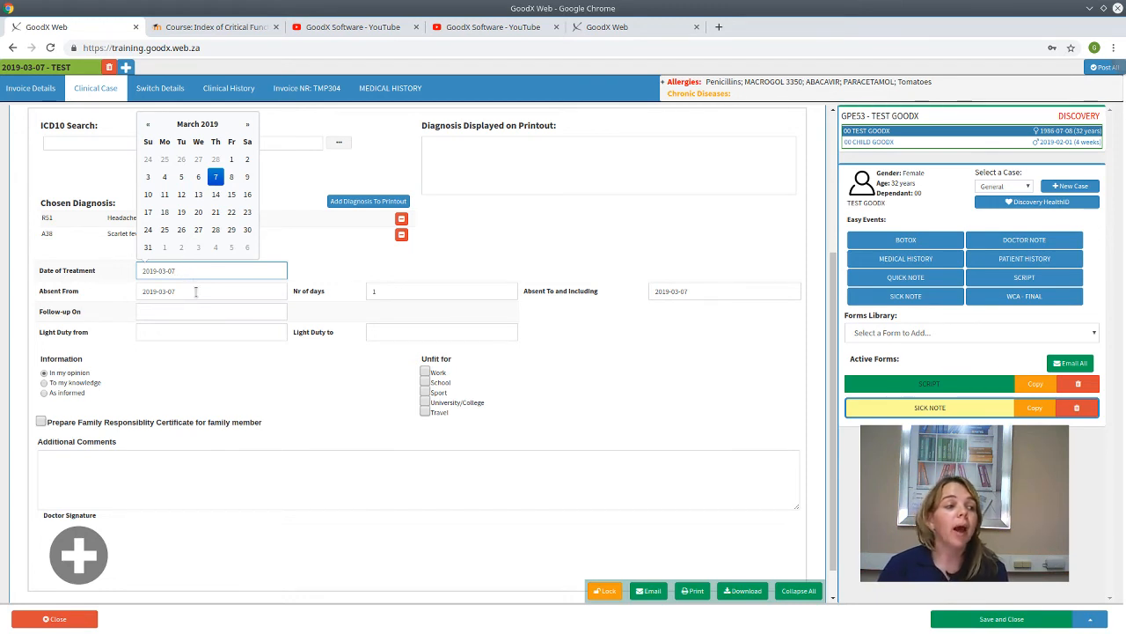
left_click(195, 292)
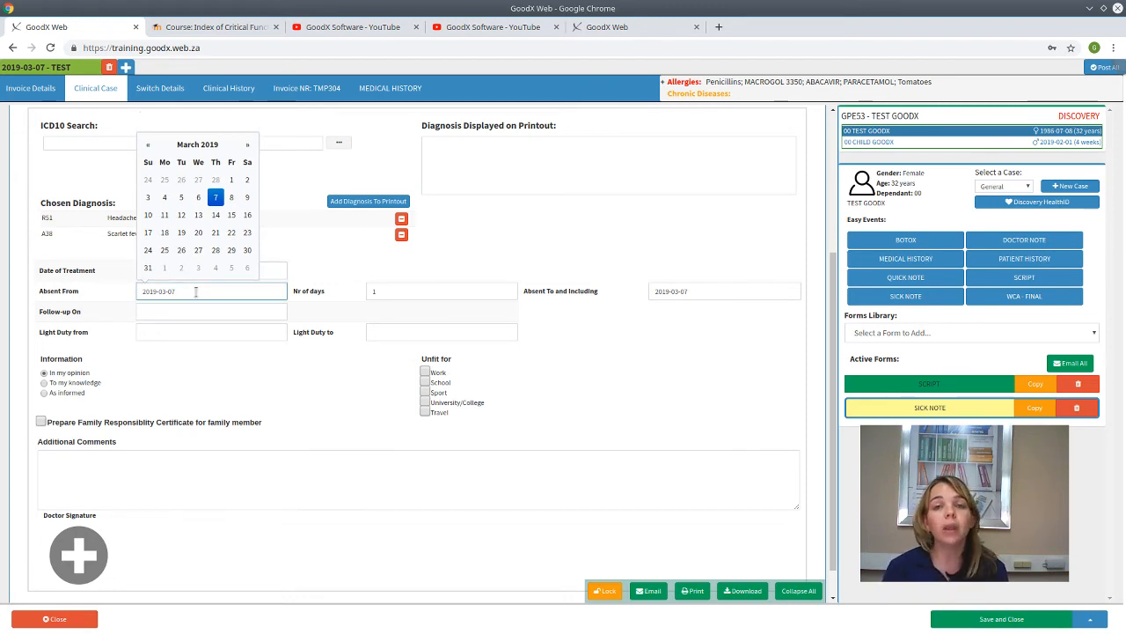
left_click(408, 289)
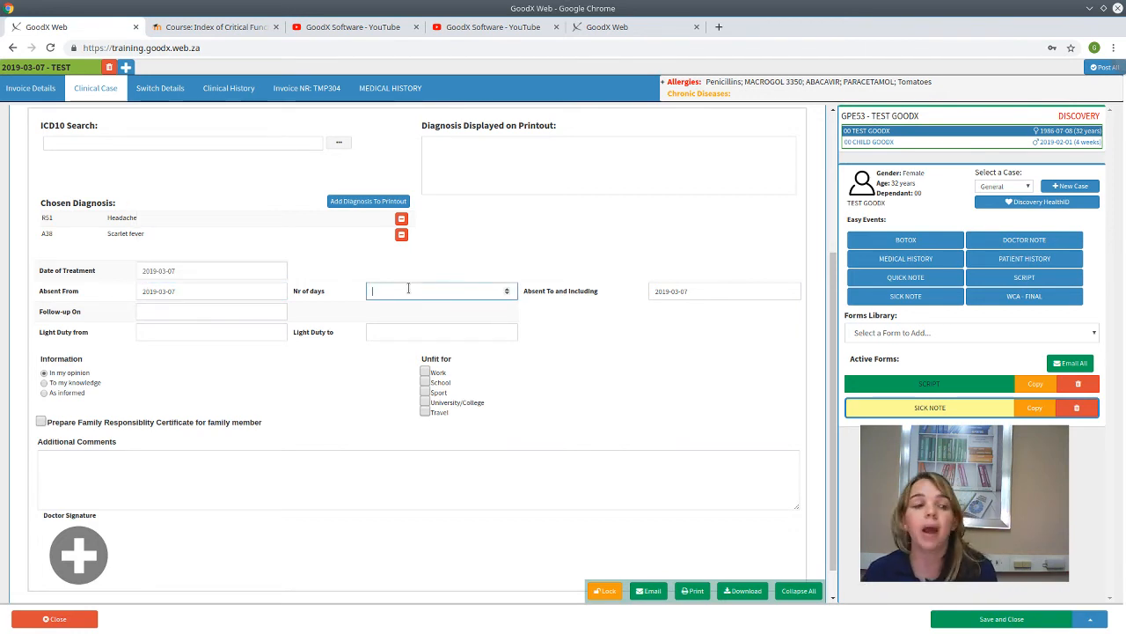
type("10")
key("Tab")
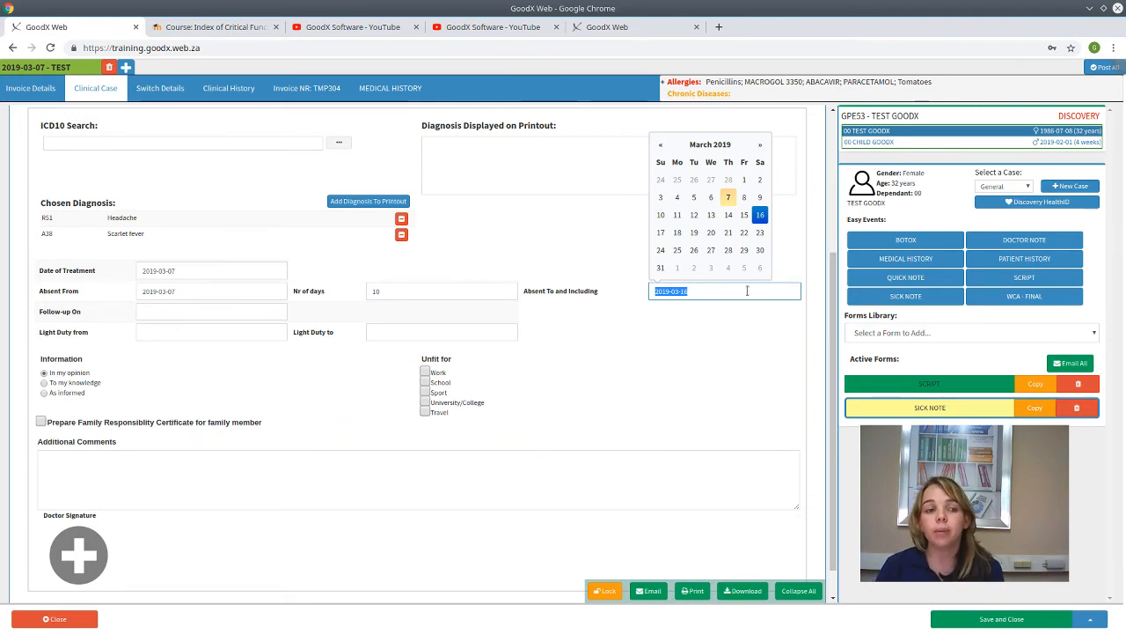
- Set the sick note's absent to and including date to 2019-03-13
left_click(704, 293)
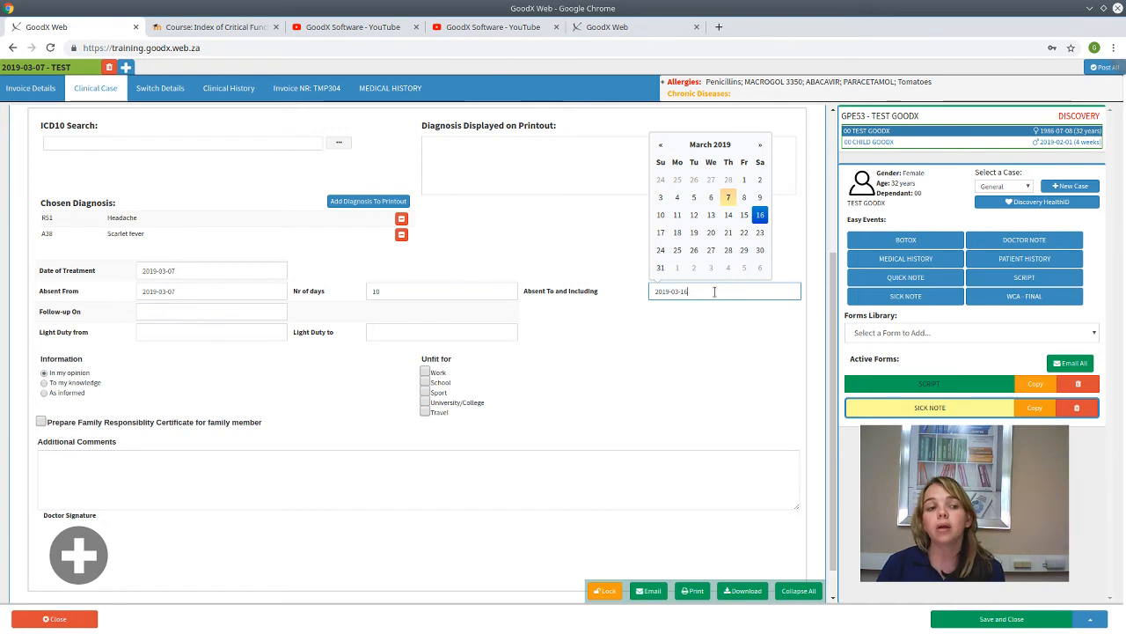
left_click(713, 217)
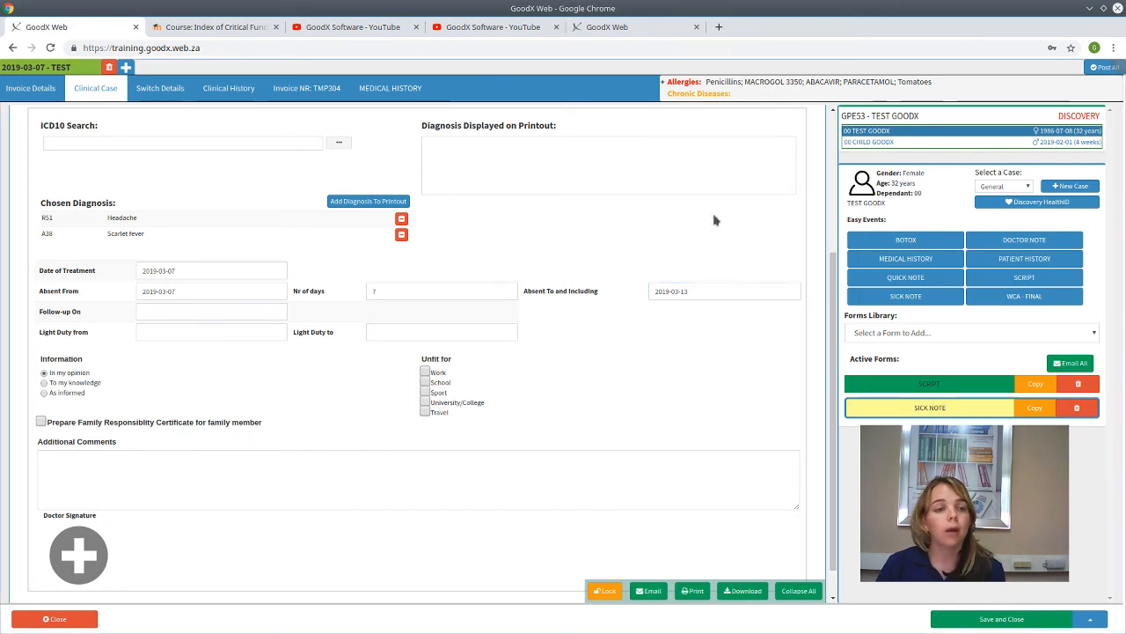
- Set the sick note's absence end date to 2019-03-12 and its follow-up date to 2019-03-11
left_click(730, 291)
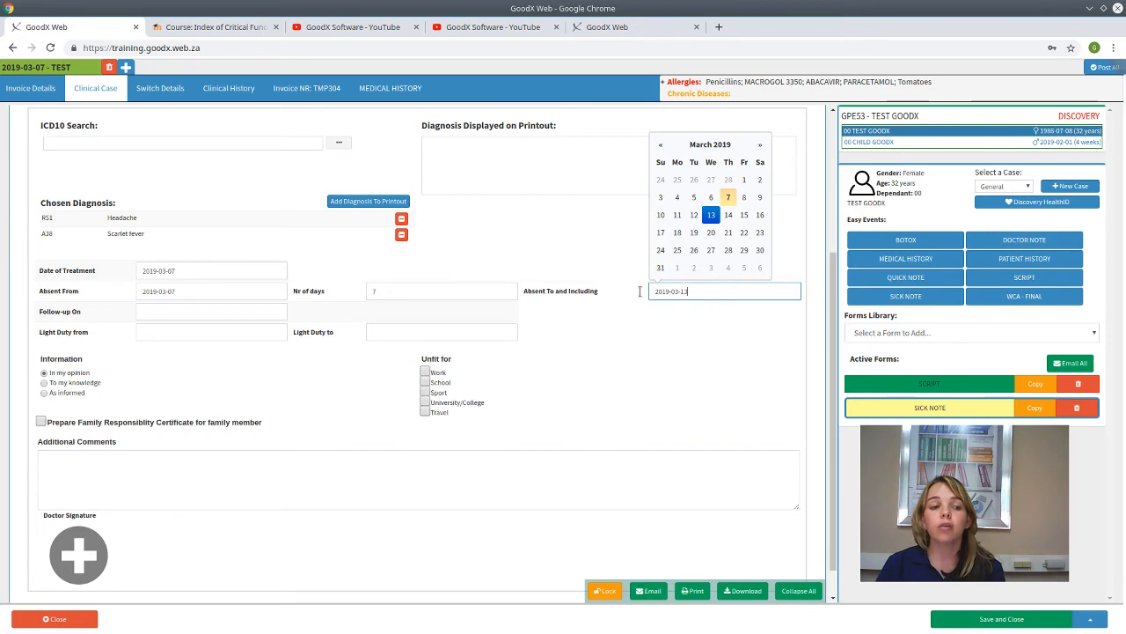
left_click(695, 216)
left_click(390, 290)
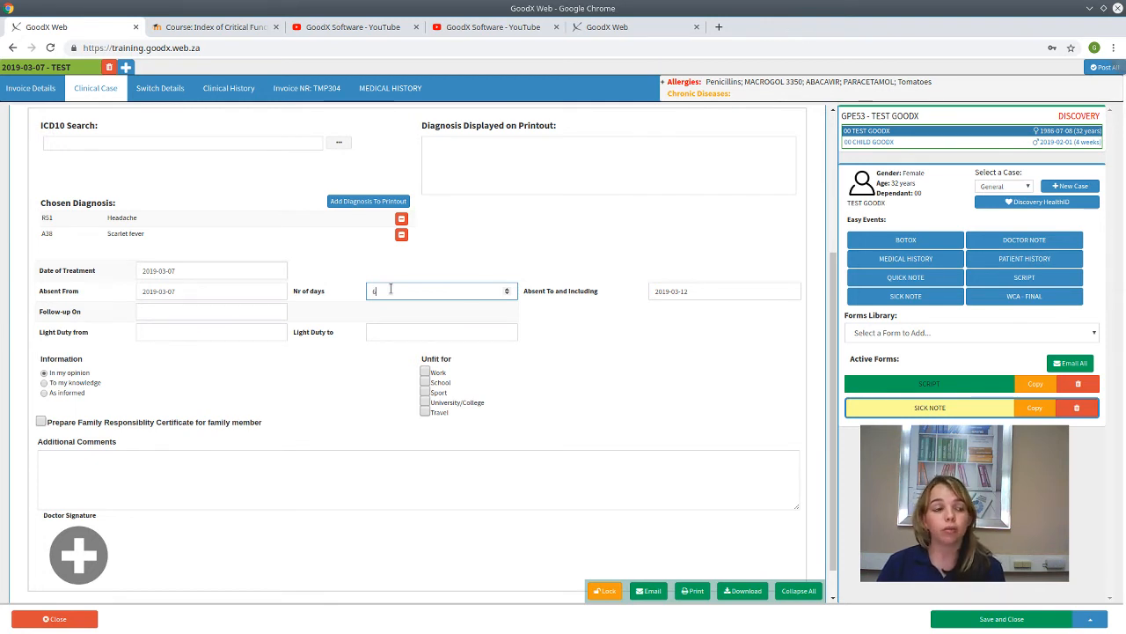
left_click(173, 311)
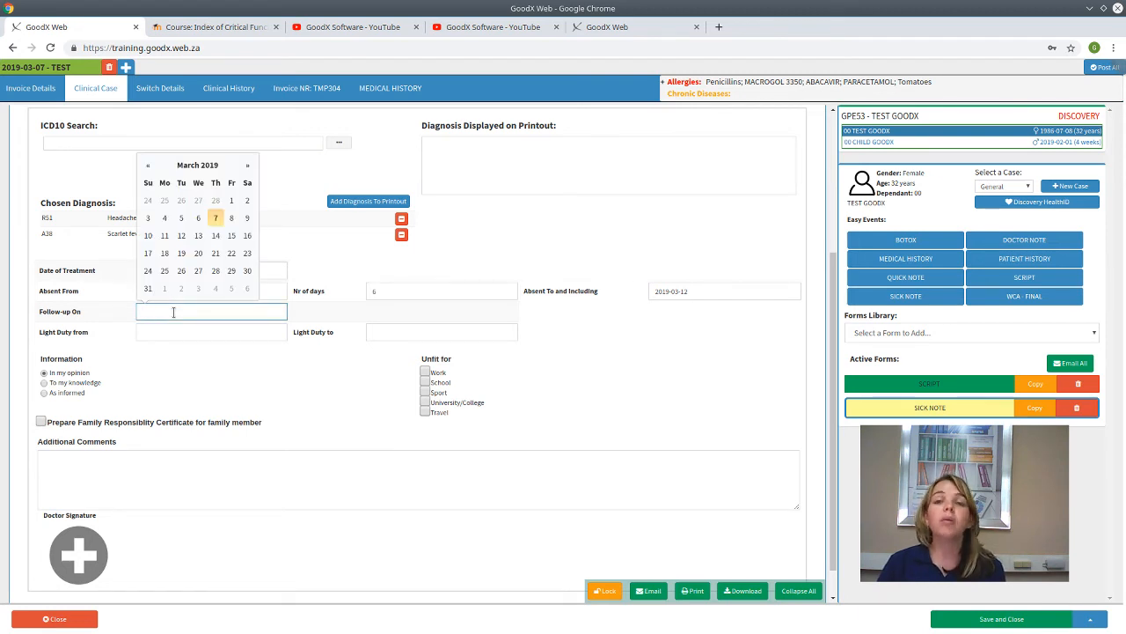
left_click(167, 235)
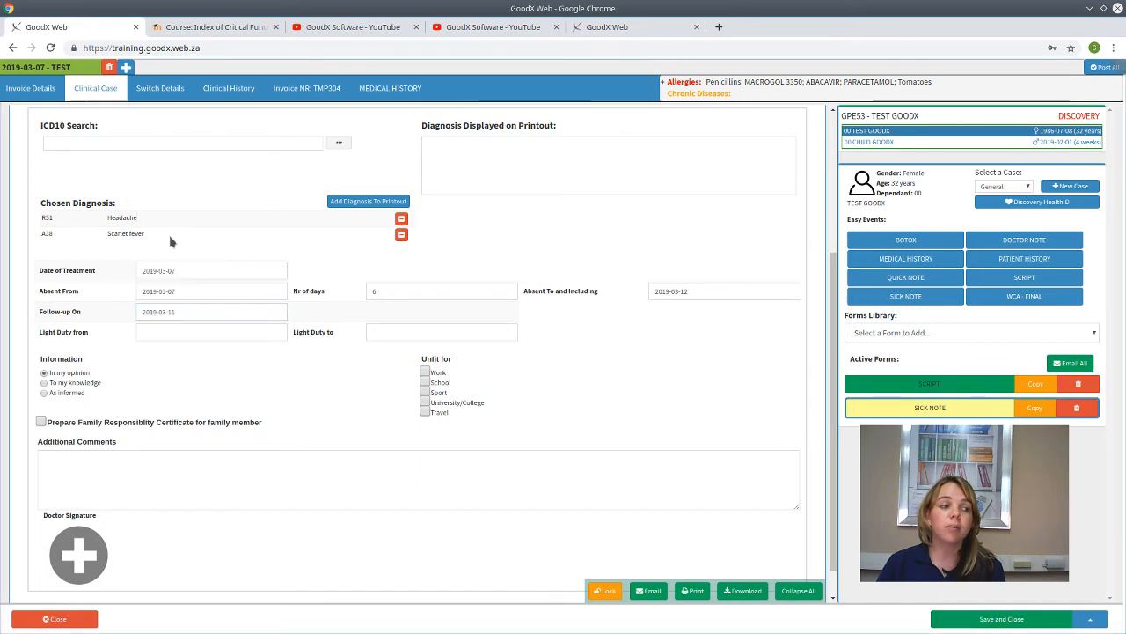
- Set the light duty period on the sick note from 2019-03-13 to 2019-03-16
left_click(176, 334)
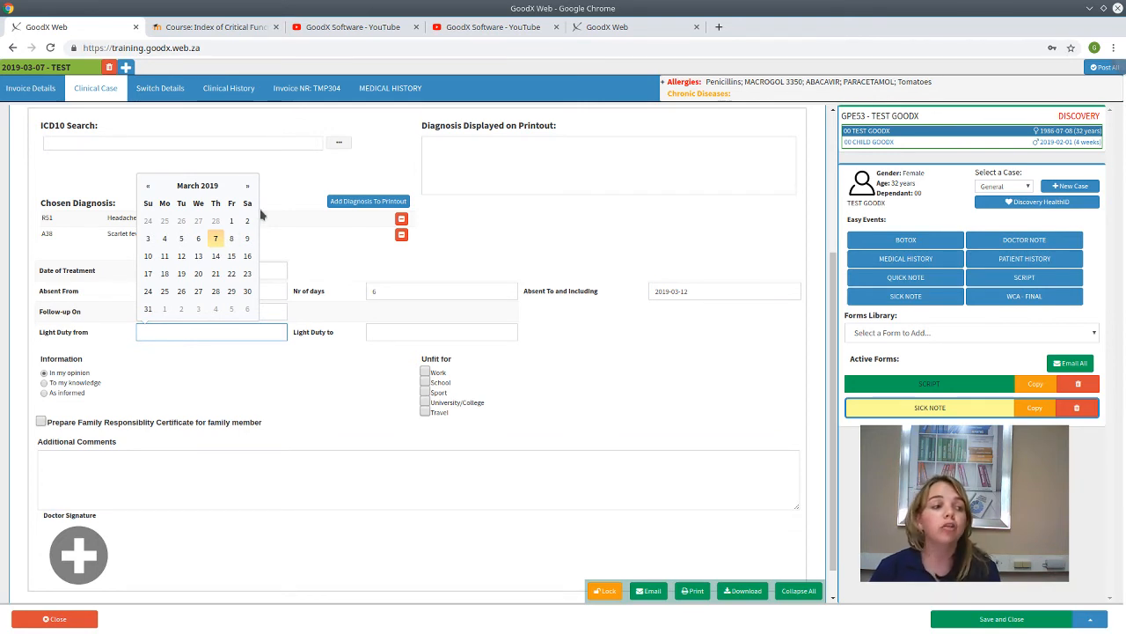
left_click(199, 253)
left_click(410, 333)
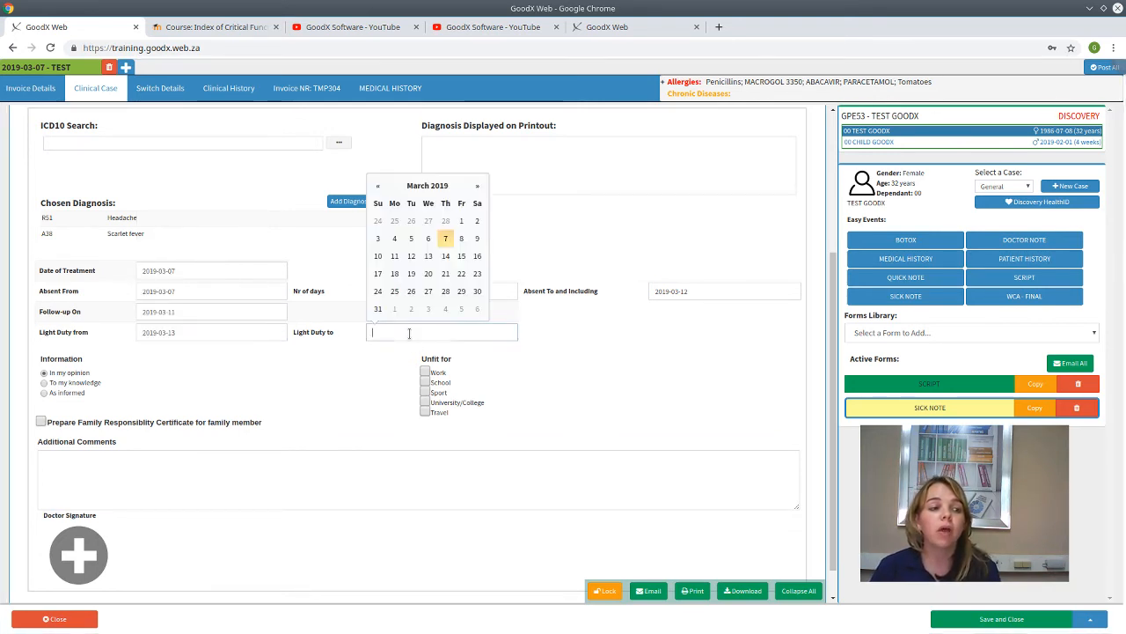
left_click(481, 264)
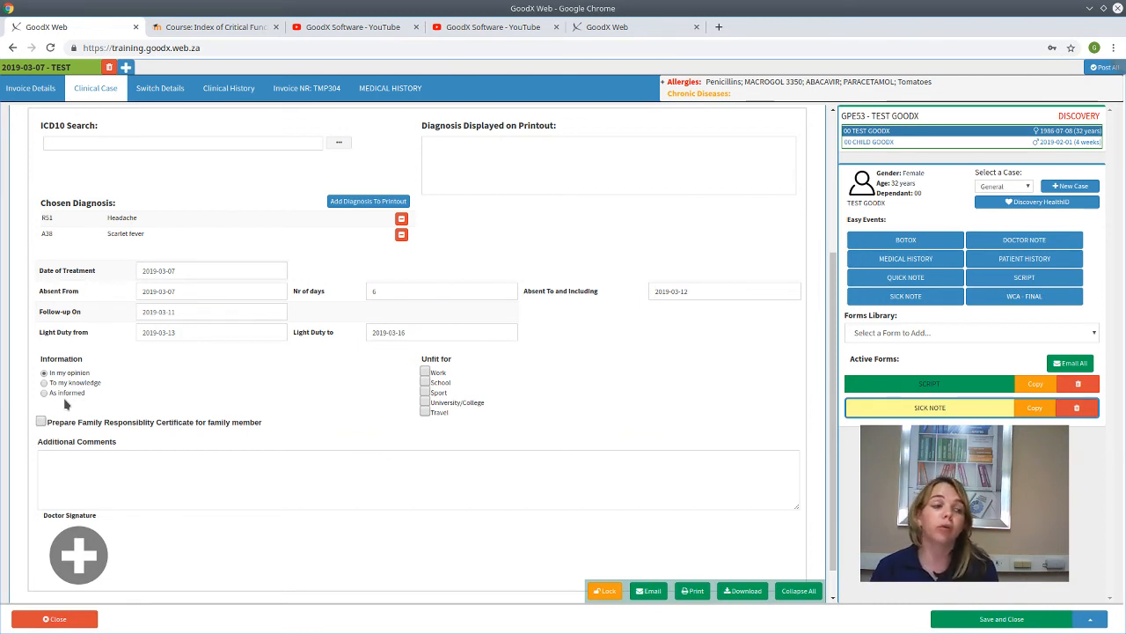
- Mark the patient as unfit for school, sport and travel
left_click(425, 382)
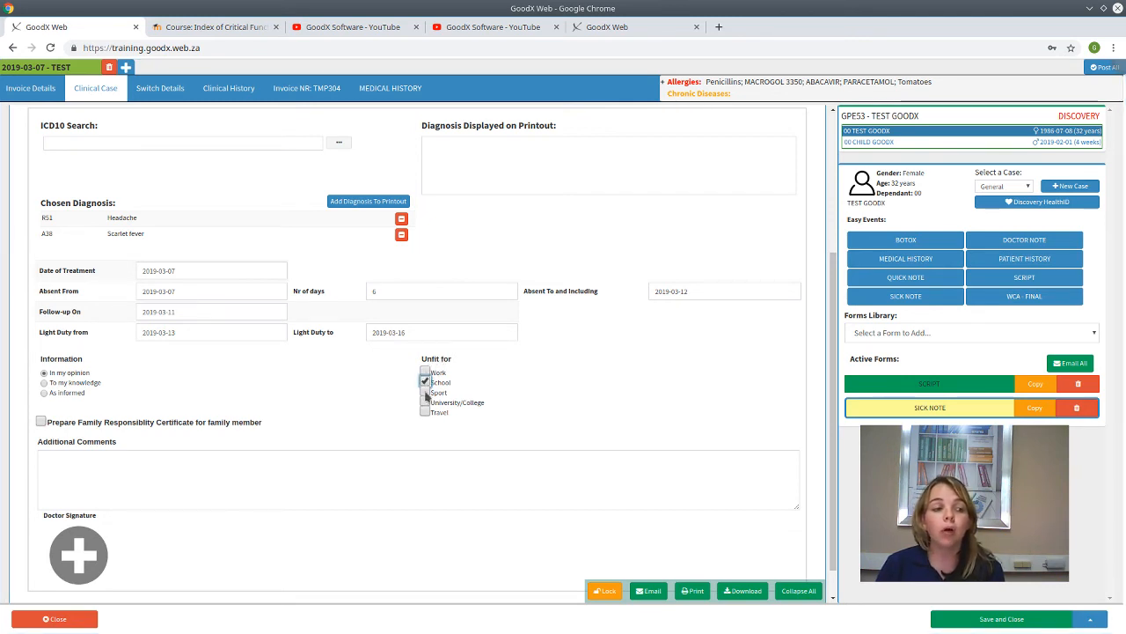
left_click(425, 391)
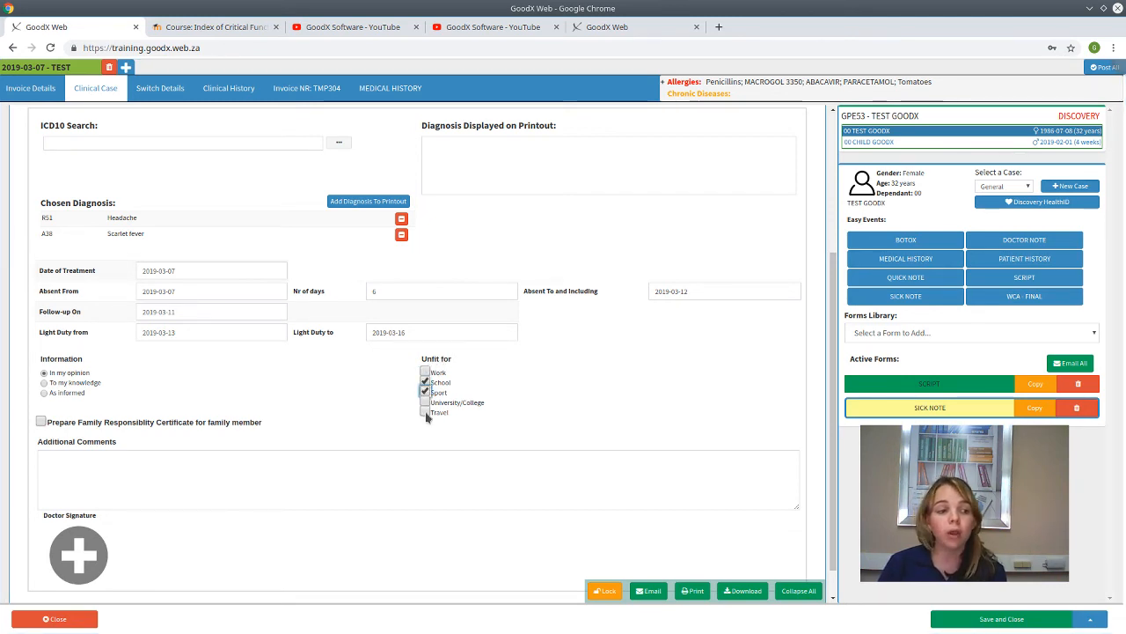
left_click(425, 413)
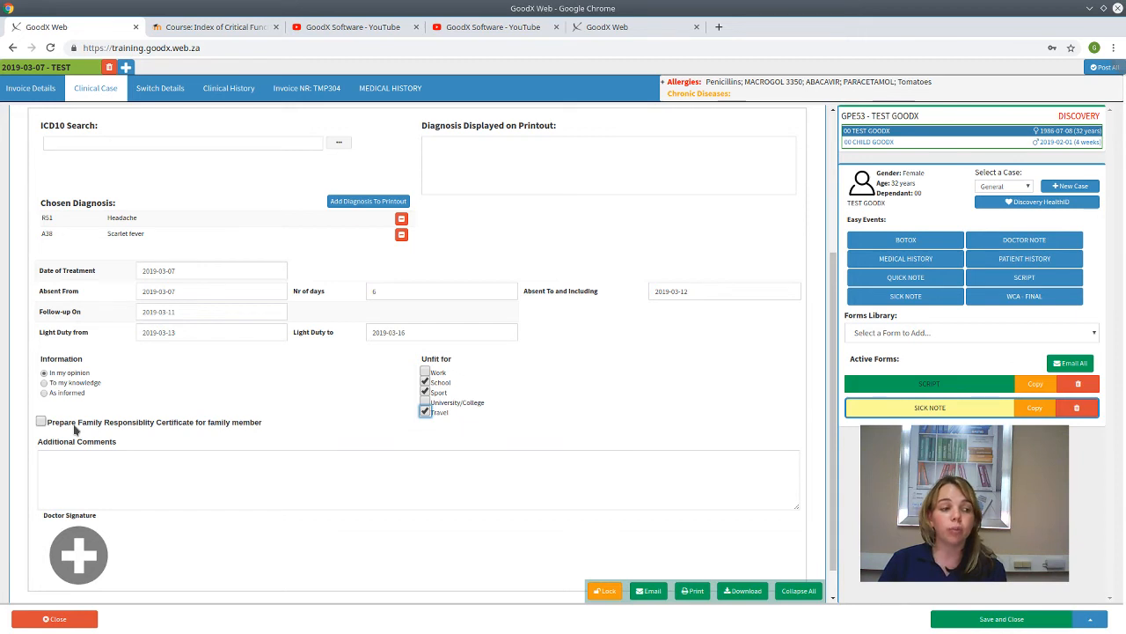
- Include a family responsibility certificate for a family member, with family leave to 2019-03-12
left_click(42, 422)
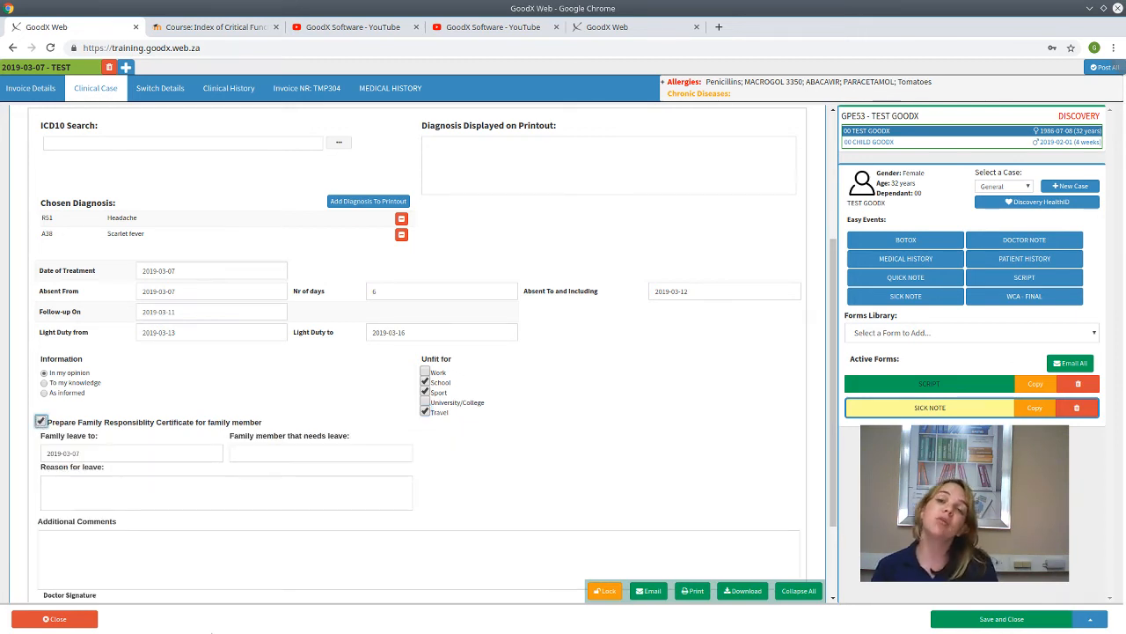
left_click(96, 453)
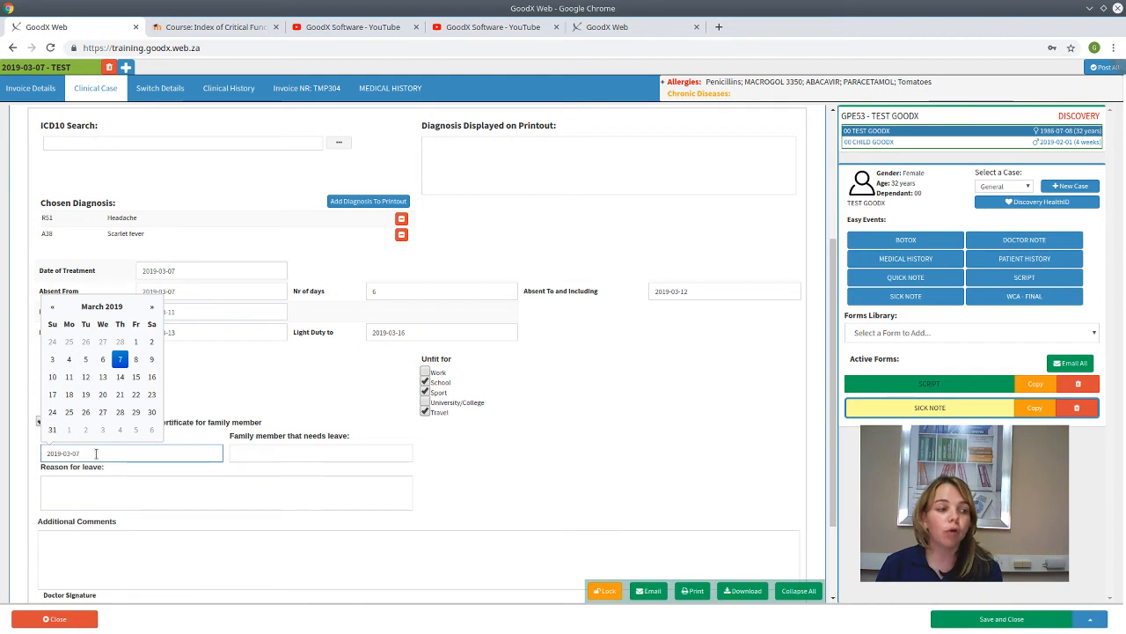
left_click(217, 440)
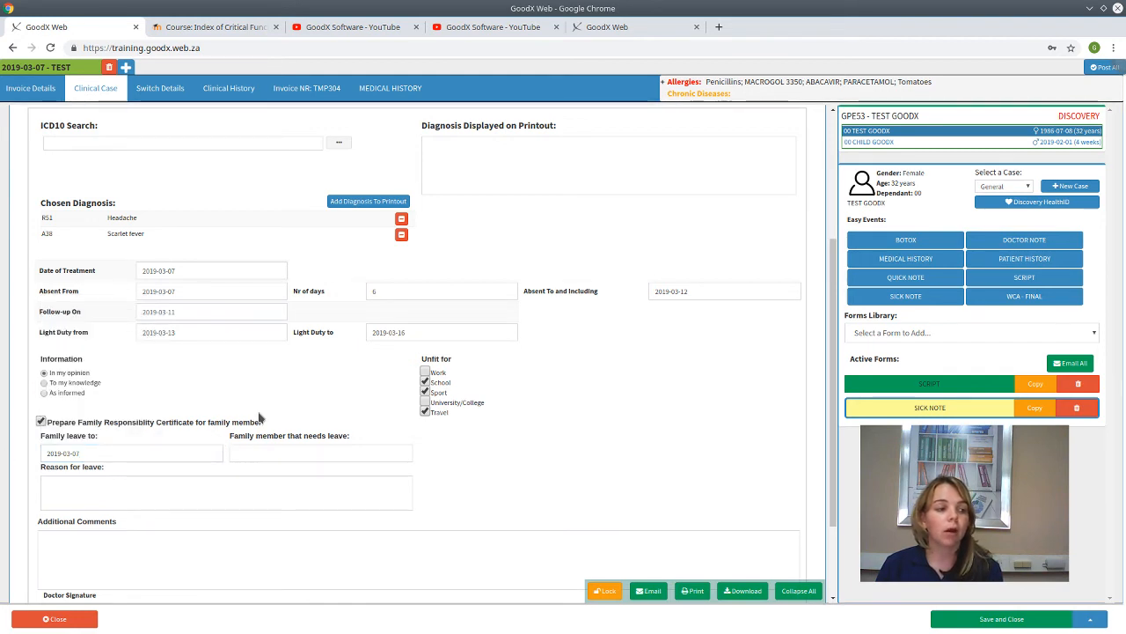
left_click(102, 452)
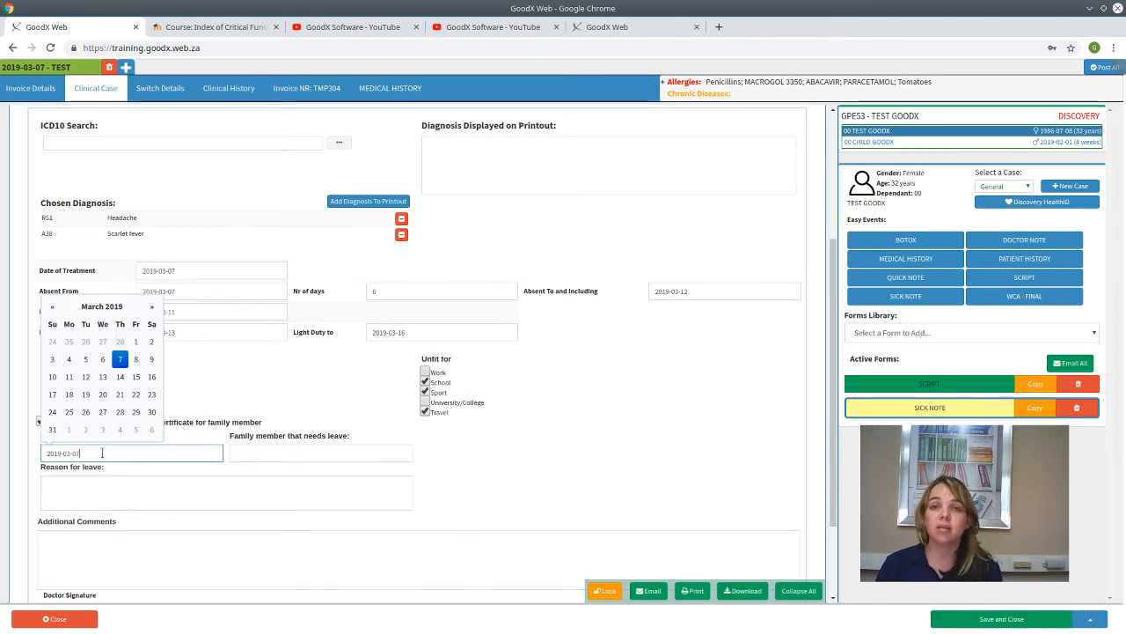
left_click(85, 378)
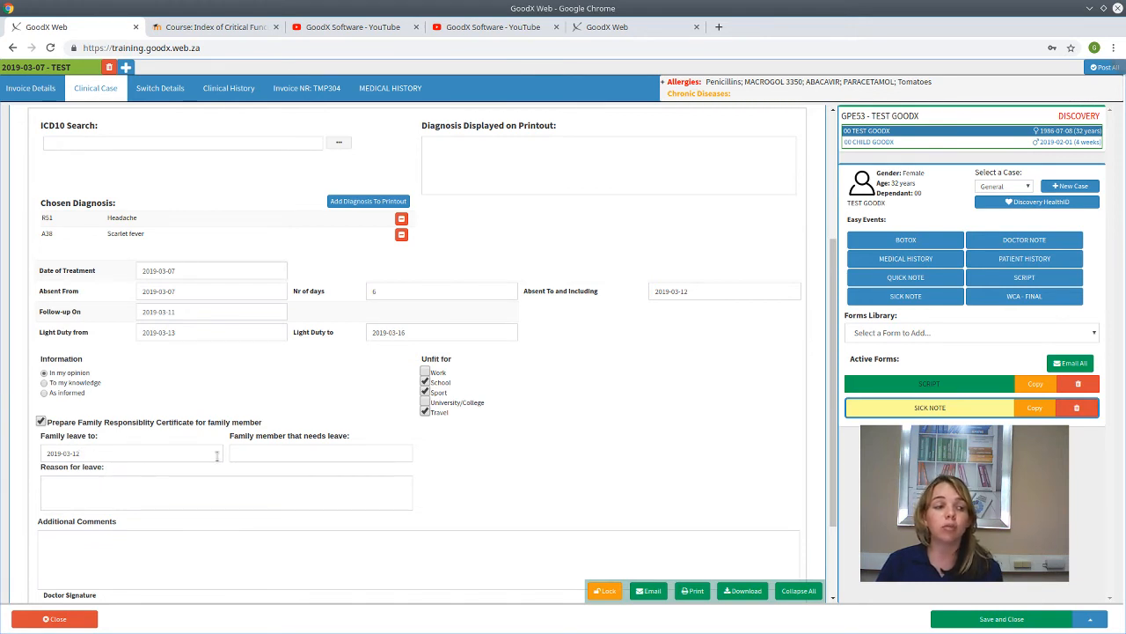
- Enter the name of the family member who needs leave and the reason "look after Child"
left_click(249, 449)
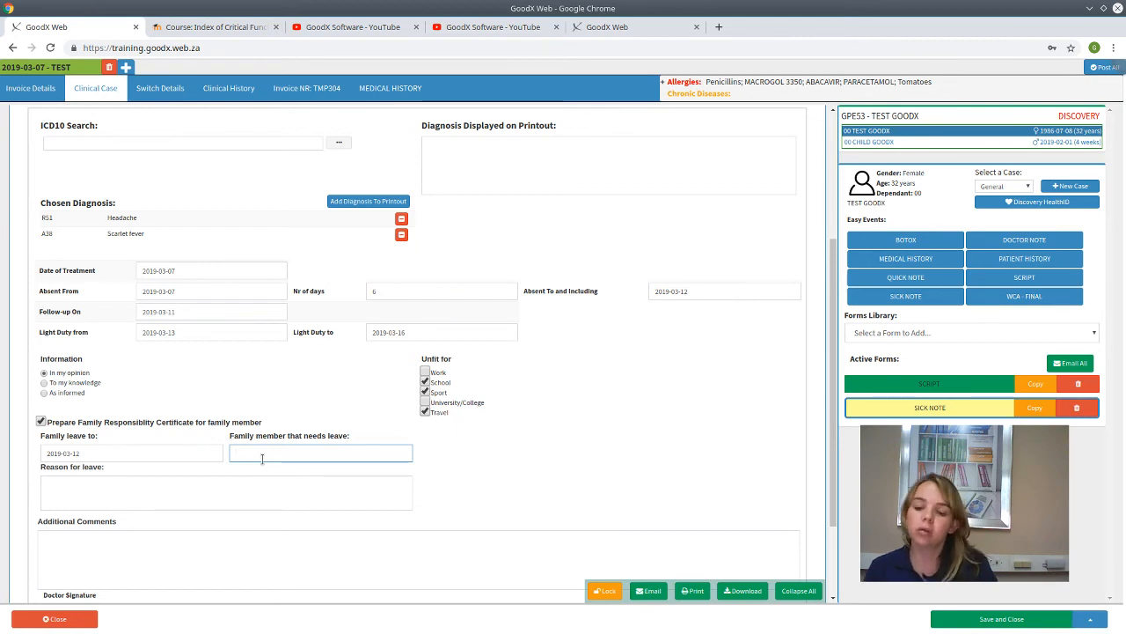
type("Mother Goodx")
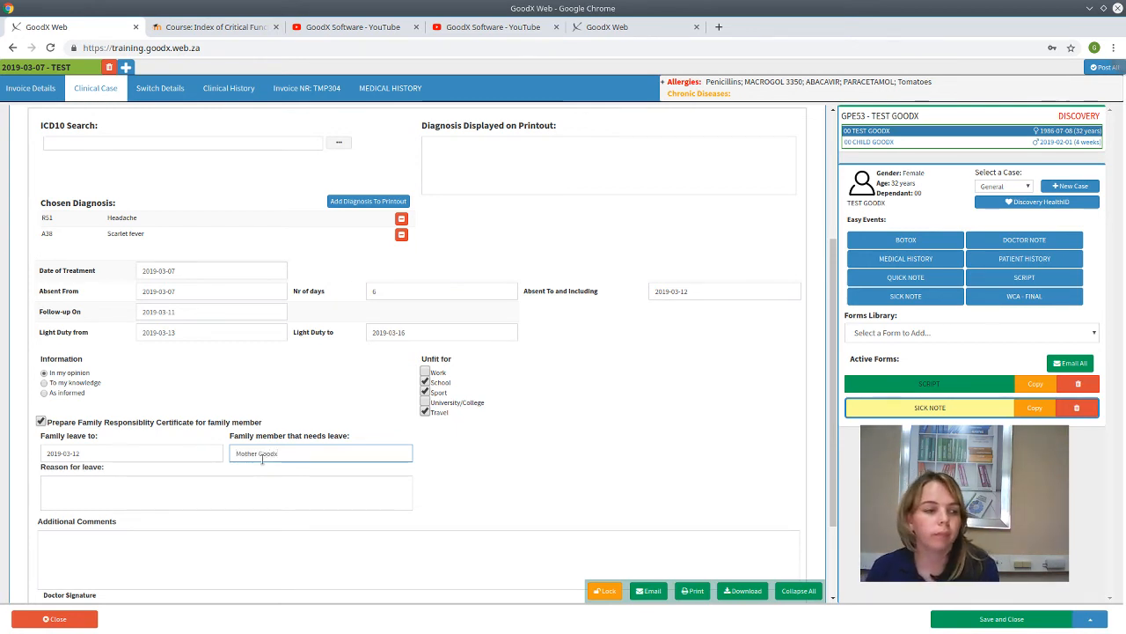
left_click(154, 497)
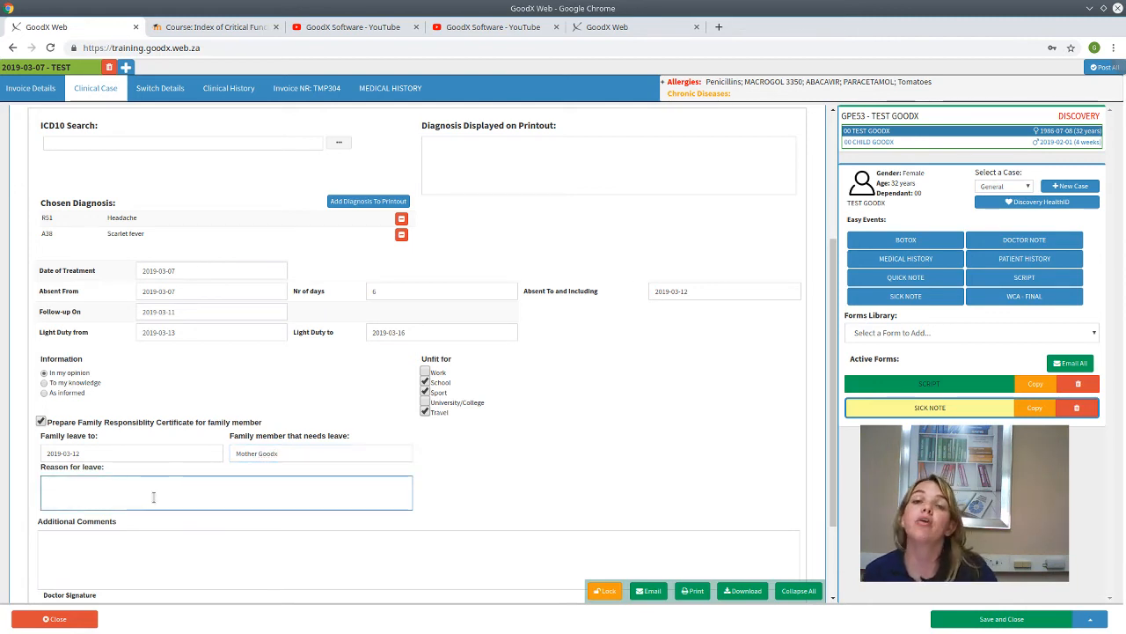
type("look")
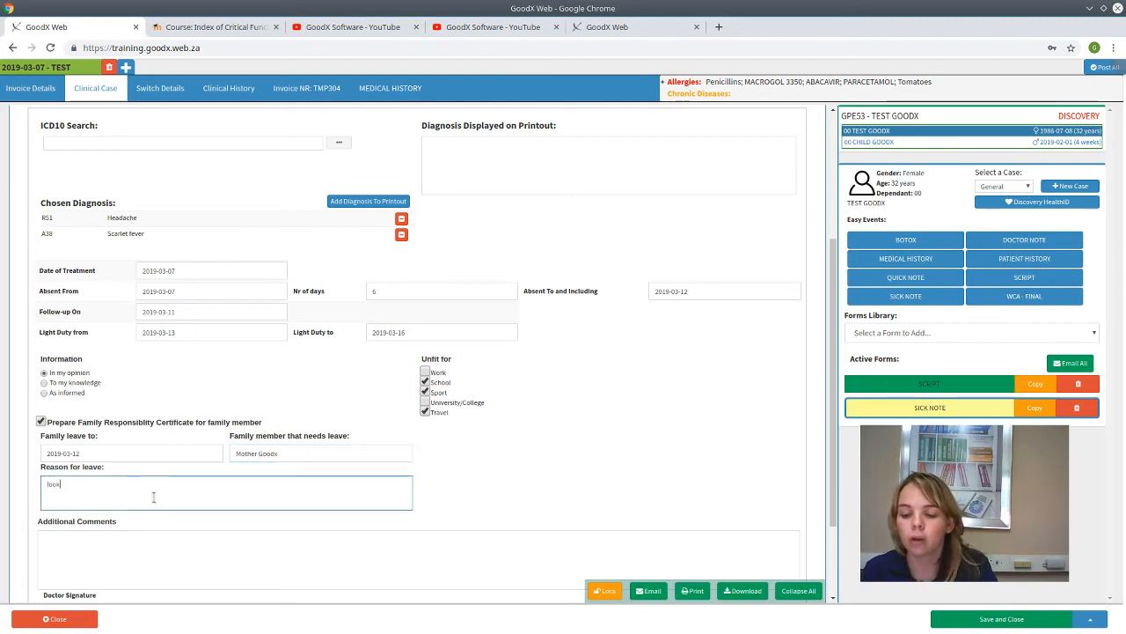
type(" after Child")
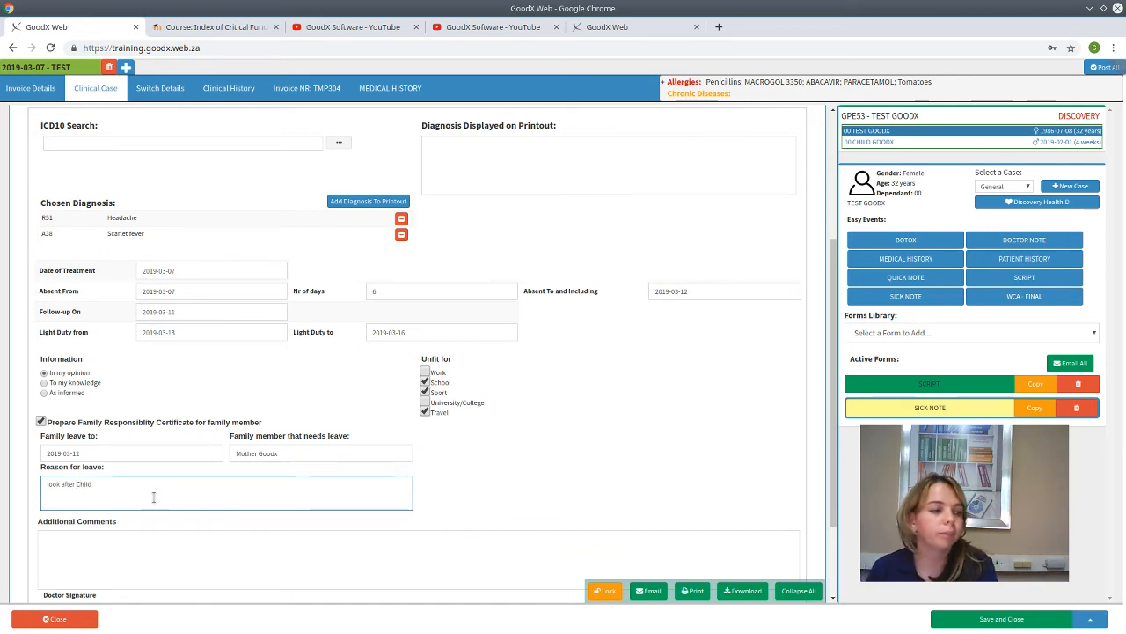
- Draw the doctor's signature on the sick note and accept it, leaving the additional comments empty
scroll(153, 497, "down", 3)
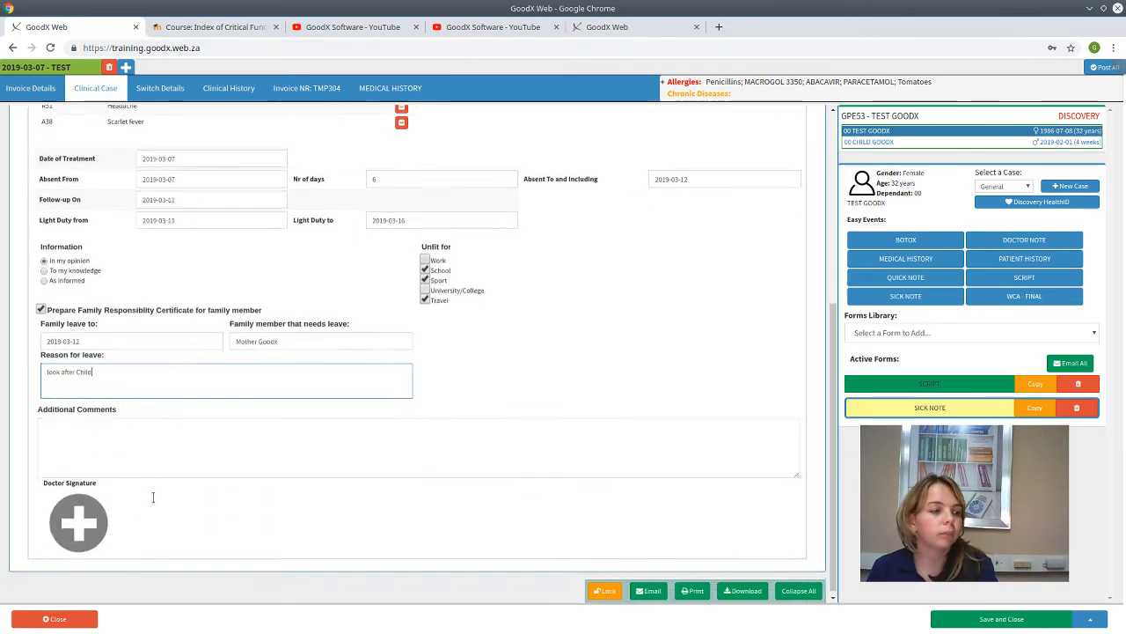
left_click(85, 429)
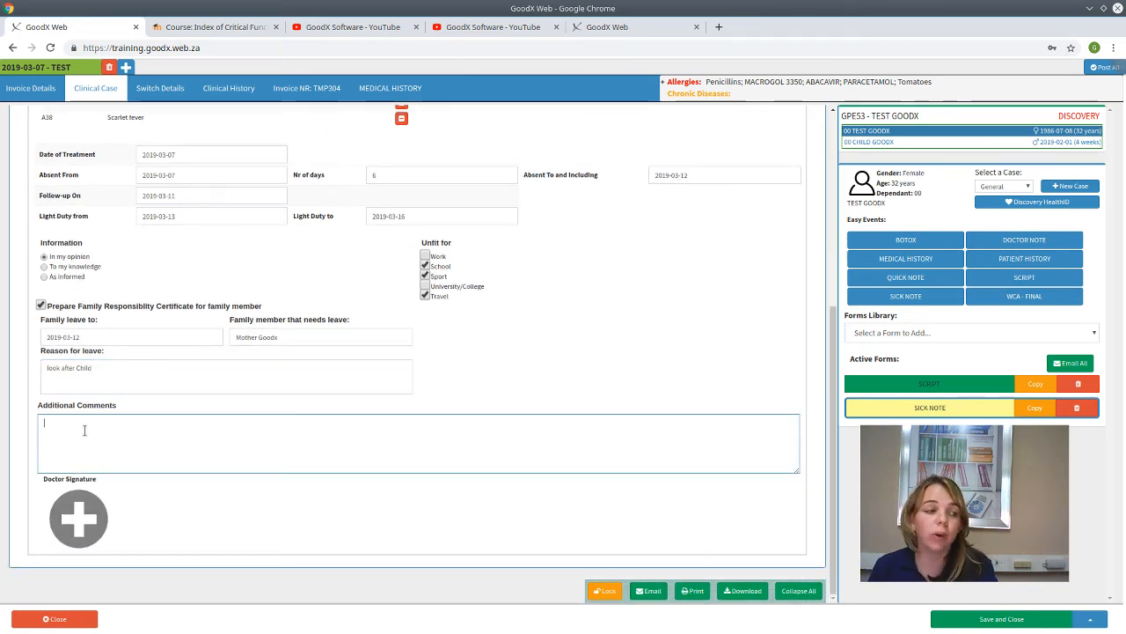
left_click(96, 520)
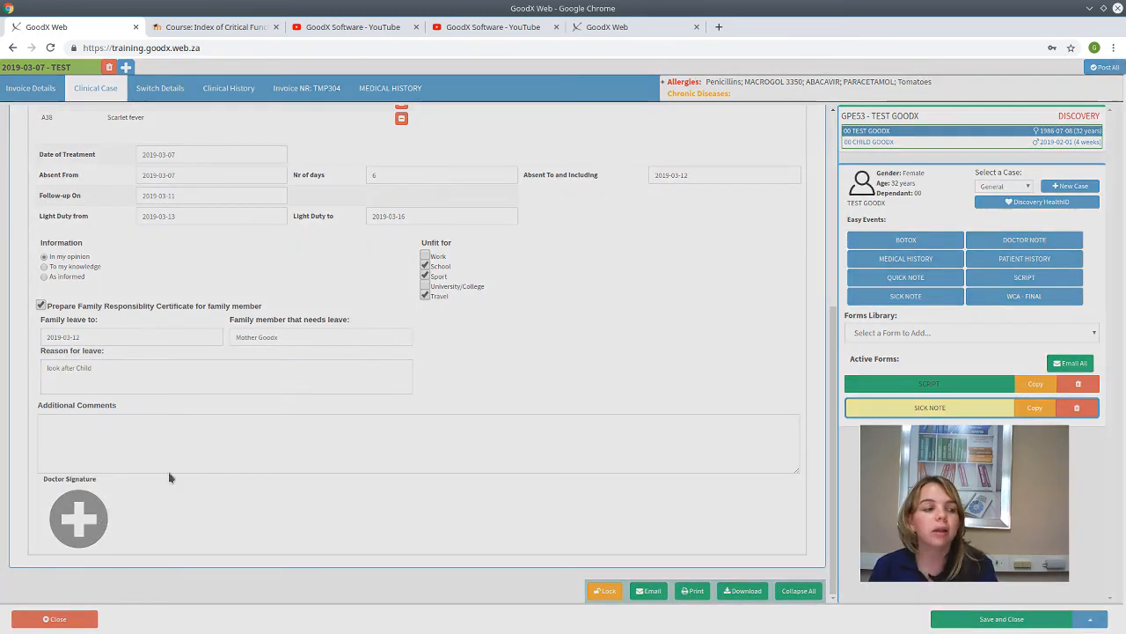
mouse_move(438, 249)
left_mouse_down()
mouse_move(435, 211)
mouse_move(531, 280)
mouse_move(493, 234)
left_mouse_up()
left_click(797, 370)
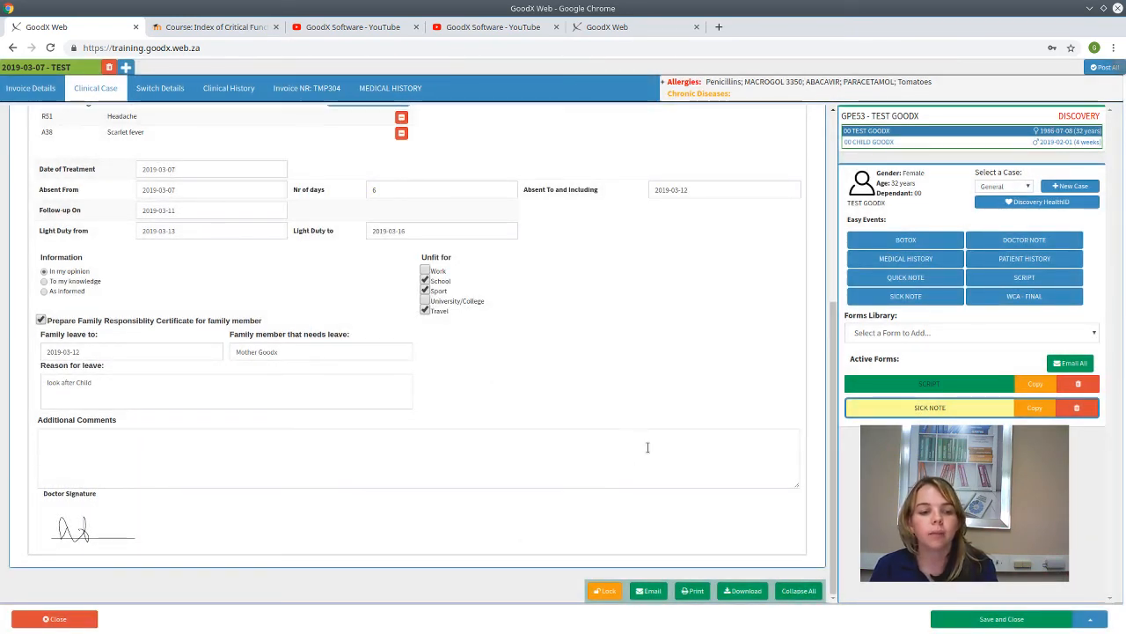
- Mark the sick note as complete, reopening it once and completing it again
scroll(647, 447, "up", 4)
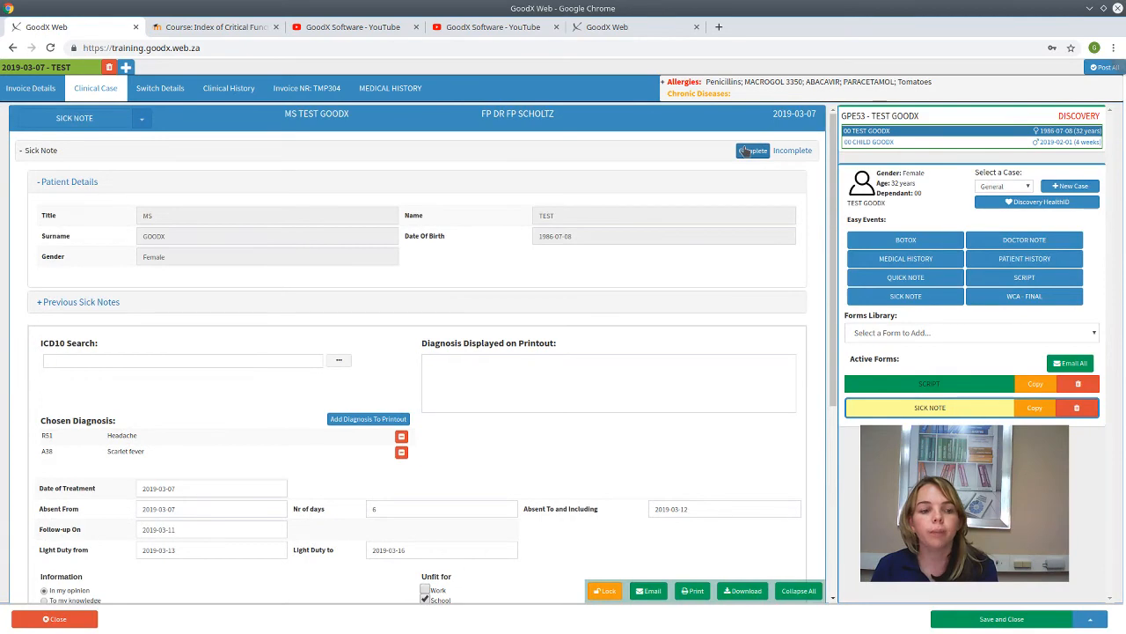
left_click(746, 152)
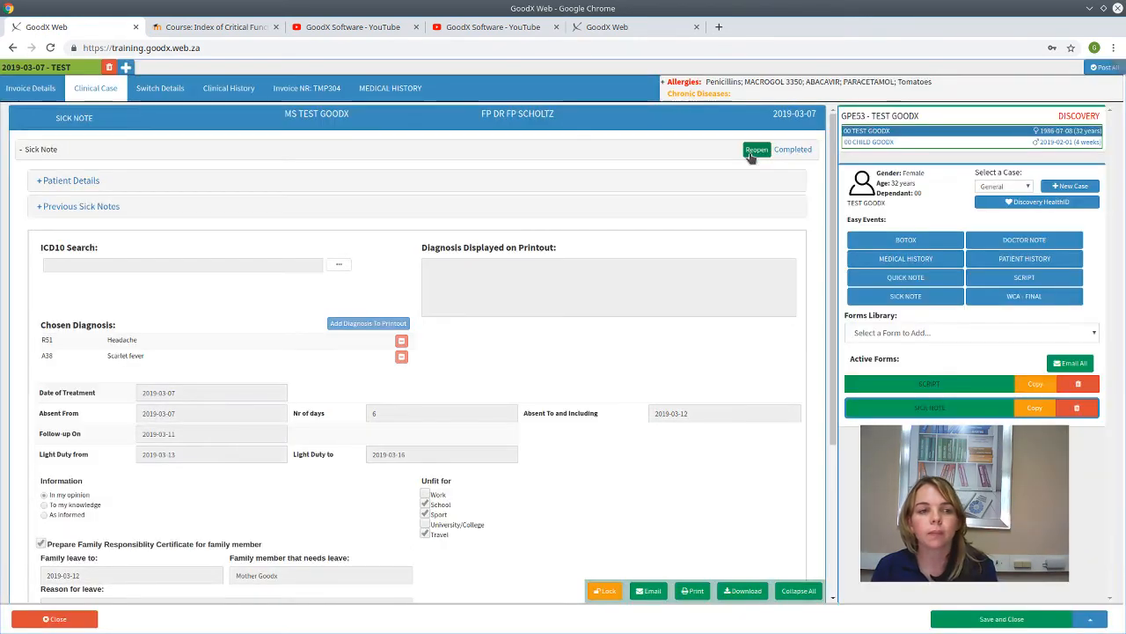
left_click(754, 151)
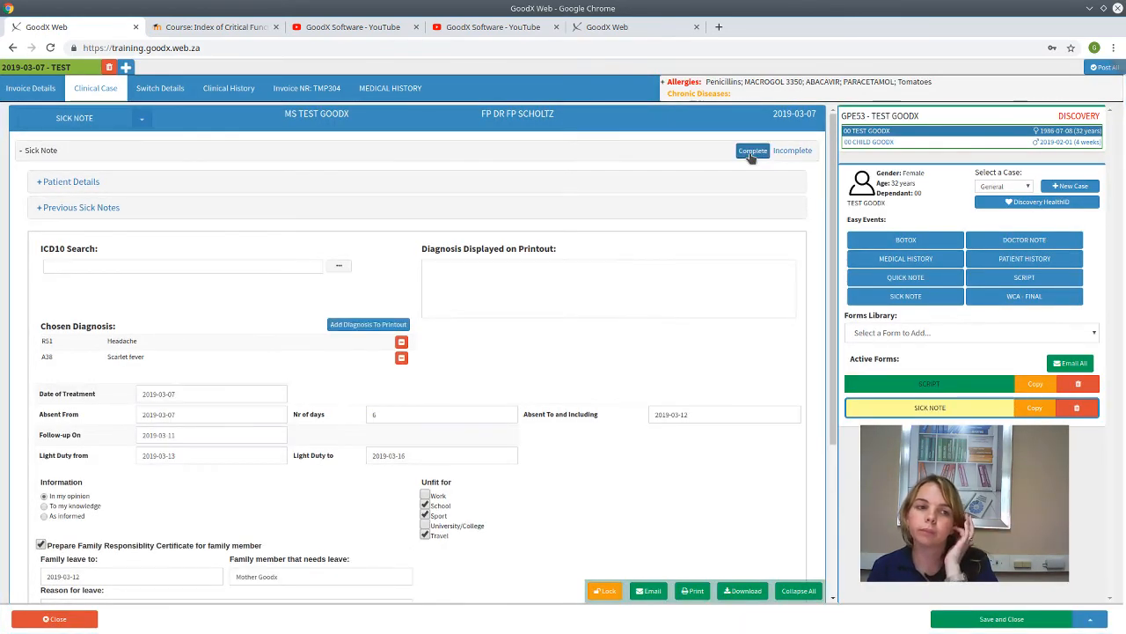
left_click(752, 152)
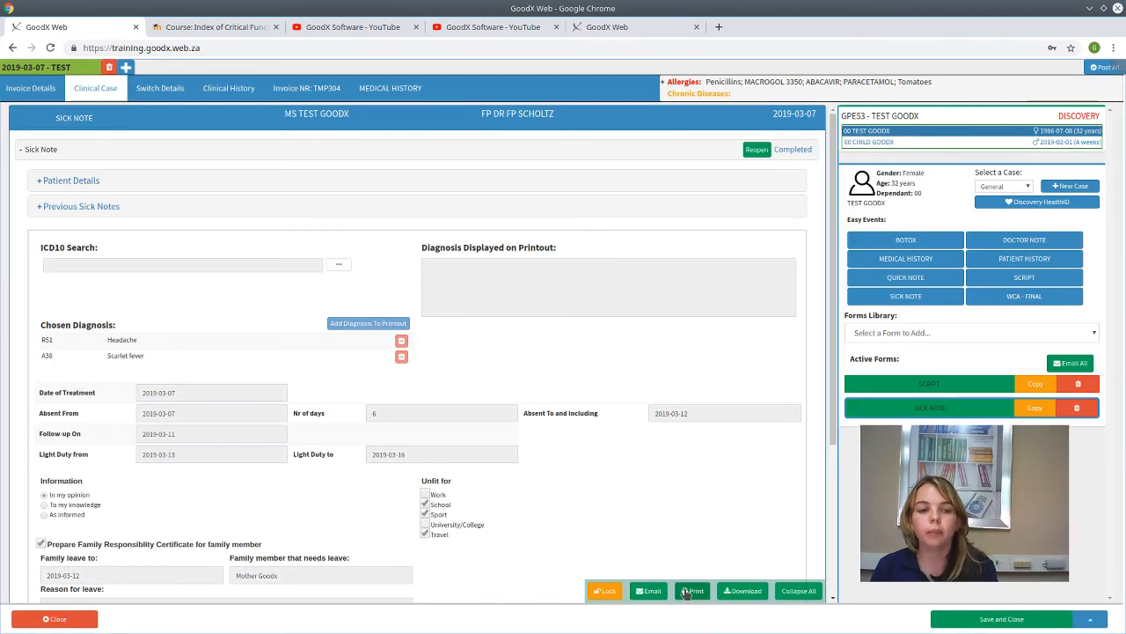
- Preview the medical certificate printout, check the doctor's details under the signature, and close the preview without saving
left_click(689, 592)
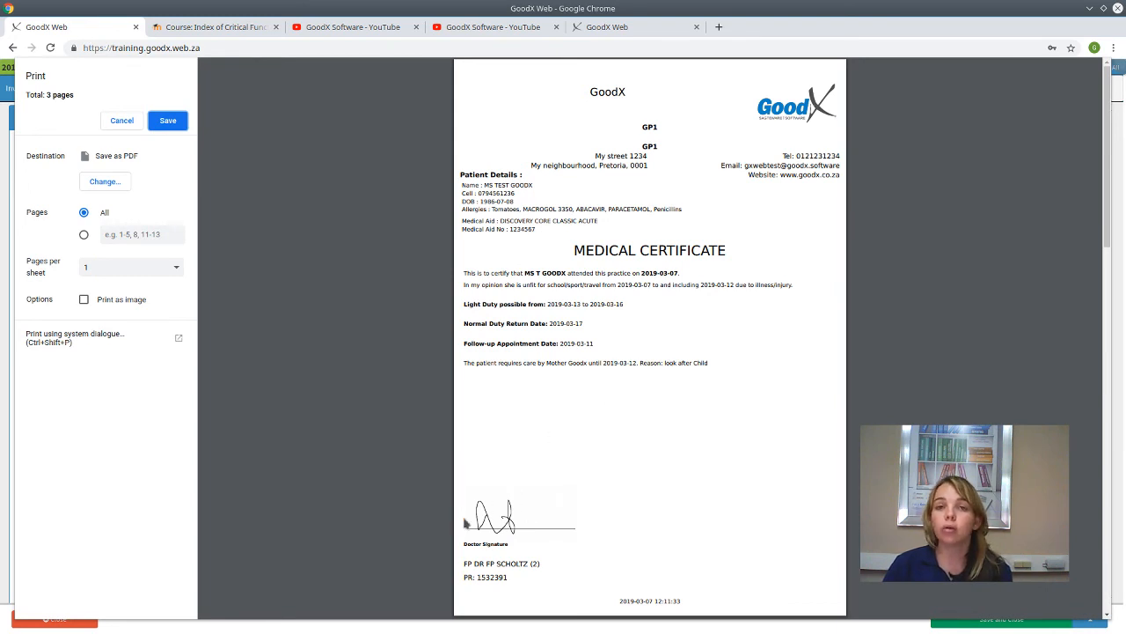
left_click_drag(467, 565, 557, 577)
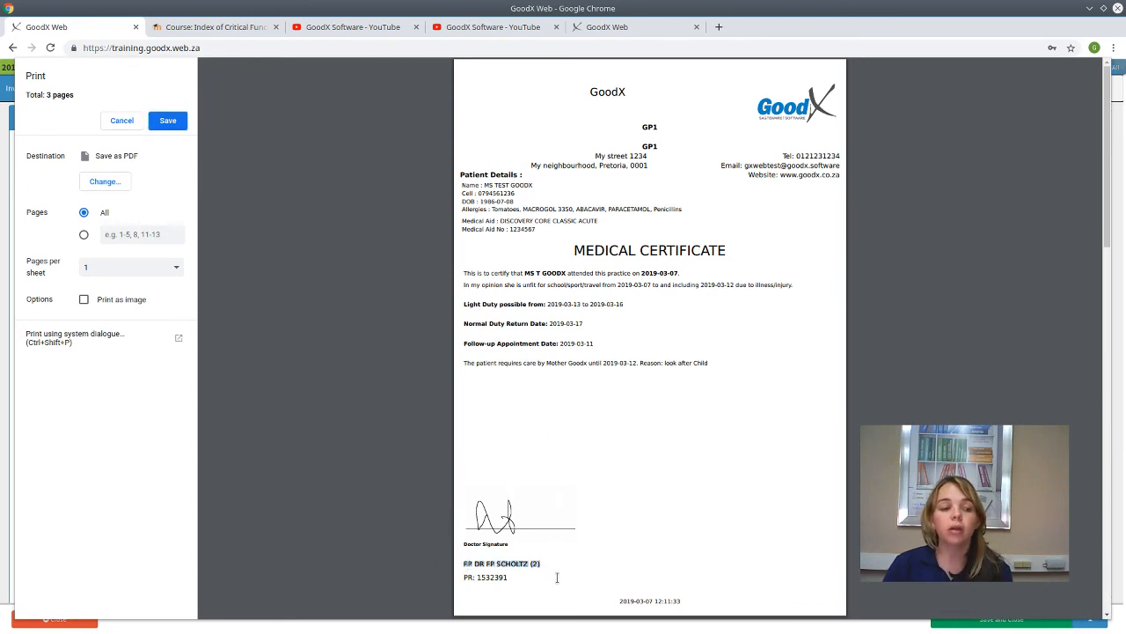
left_click(698, 608)
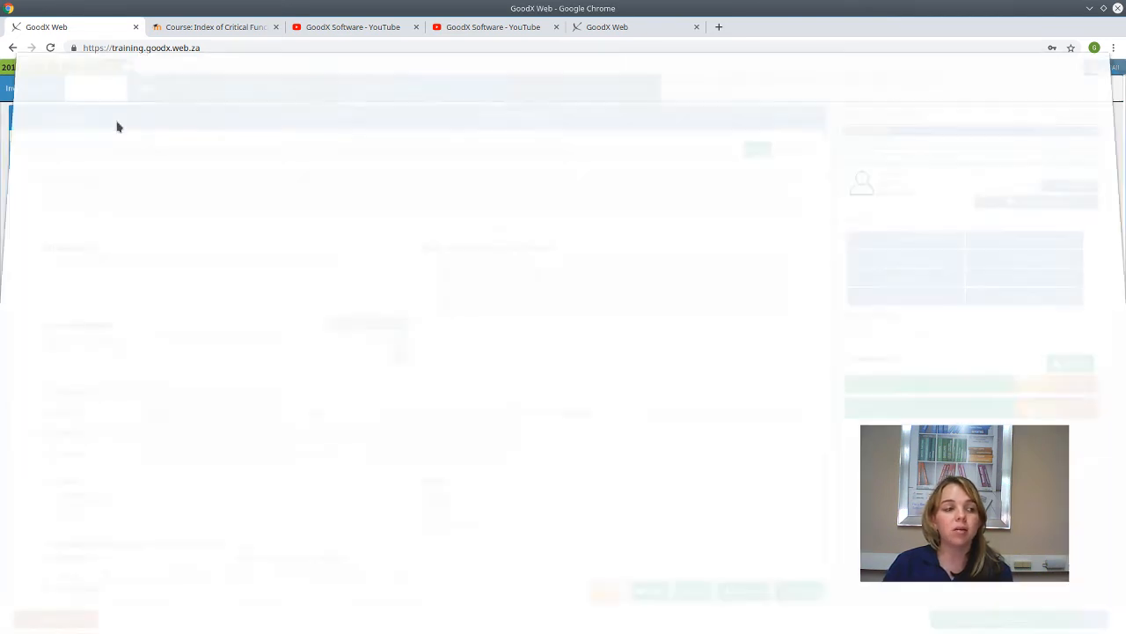
left_click(117, 125)
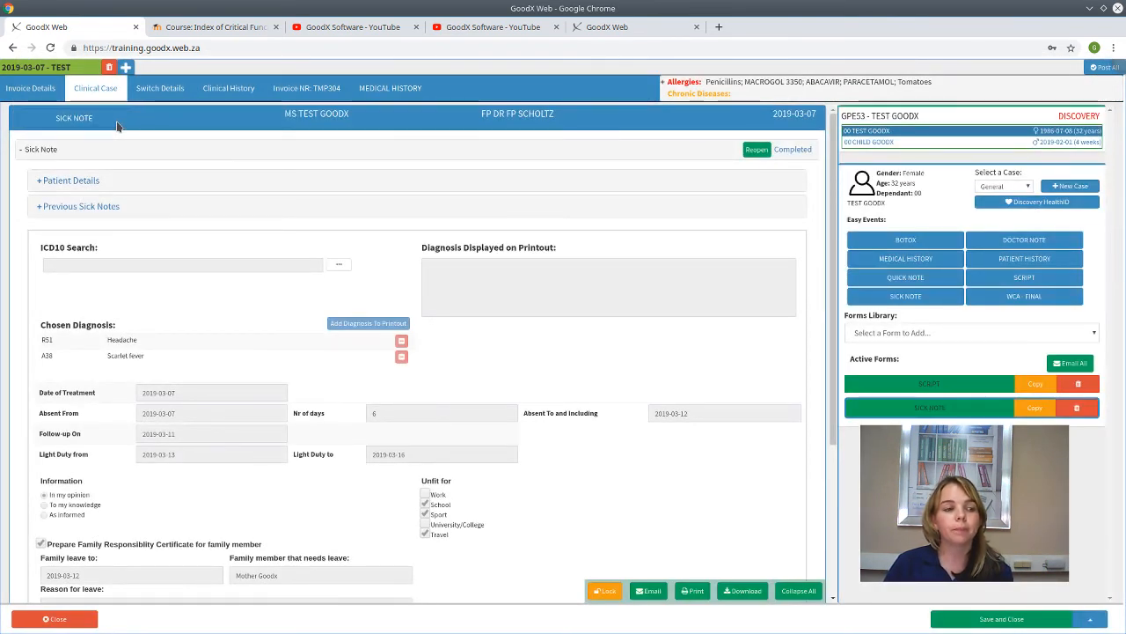
- Preview a second printout of the completed sick note, look through all its pages, and cancel the print
left_click(694, 591)
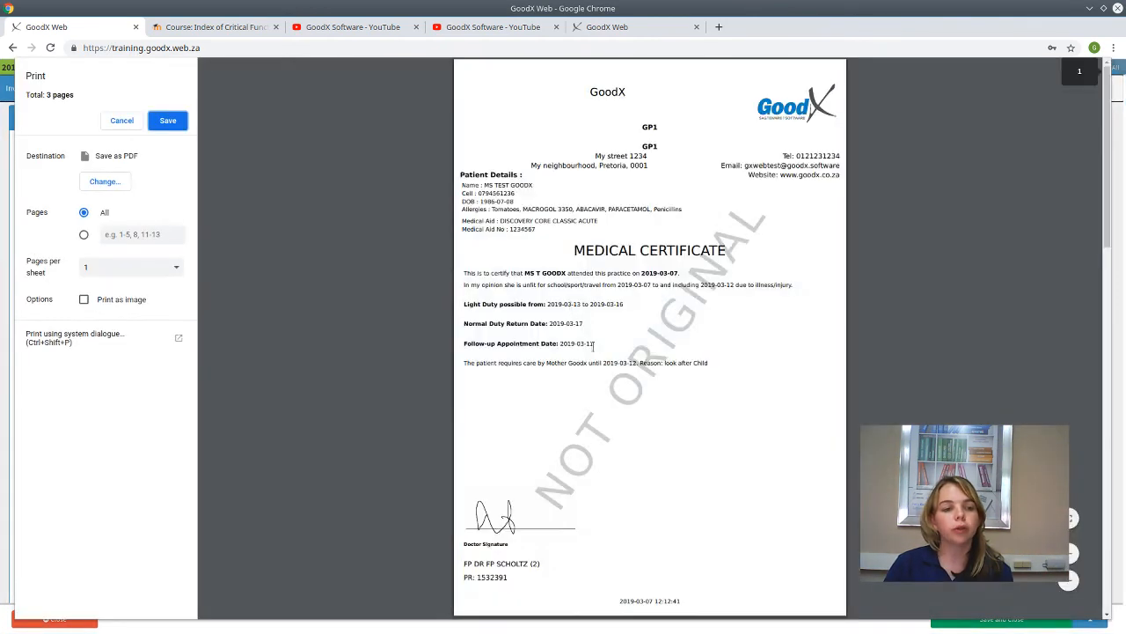
scroll(598, 374, "down", 3)
scroll(598, 374, "down", 10)
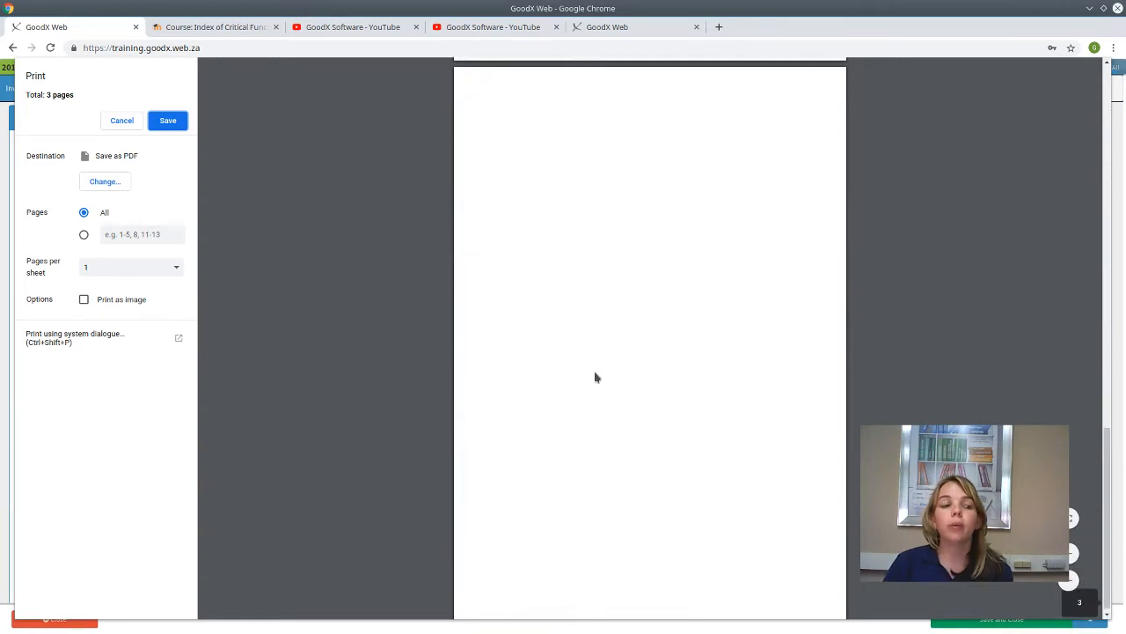
left_click(119, 123)
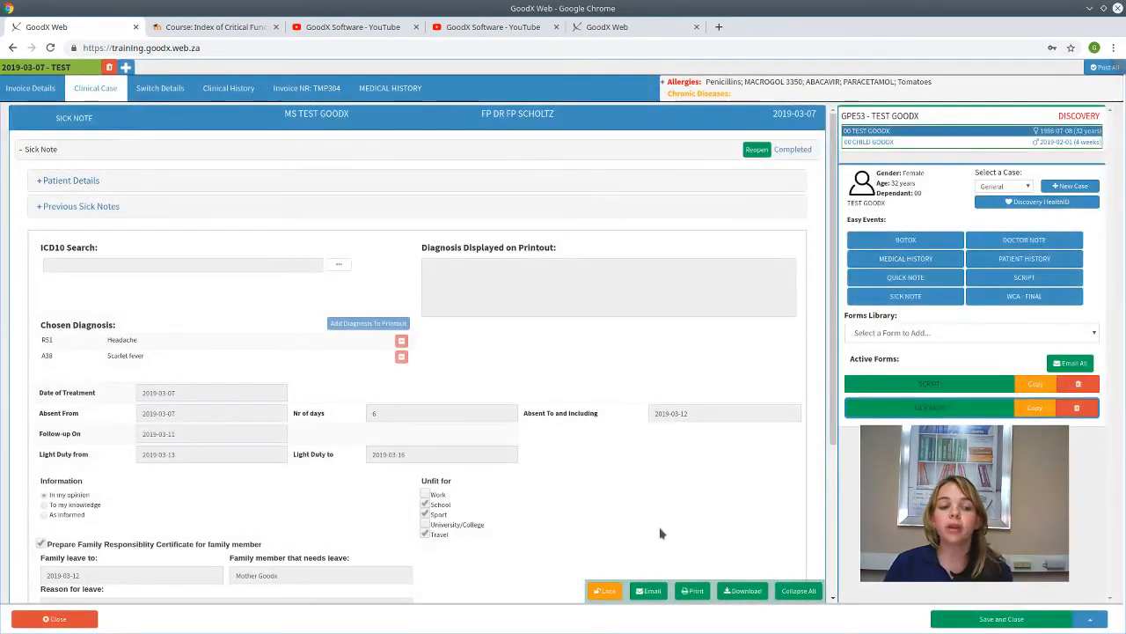
- Preview the sick note printout again, review the medical certificate and family responsibility certificate pages, and cancel the print
left_click(694, 591)
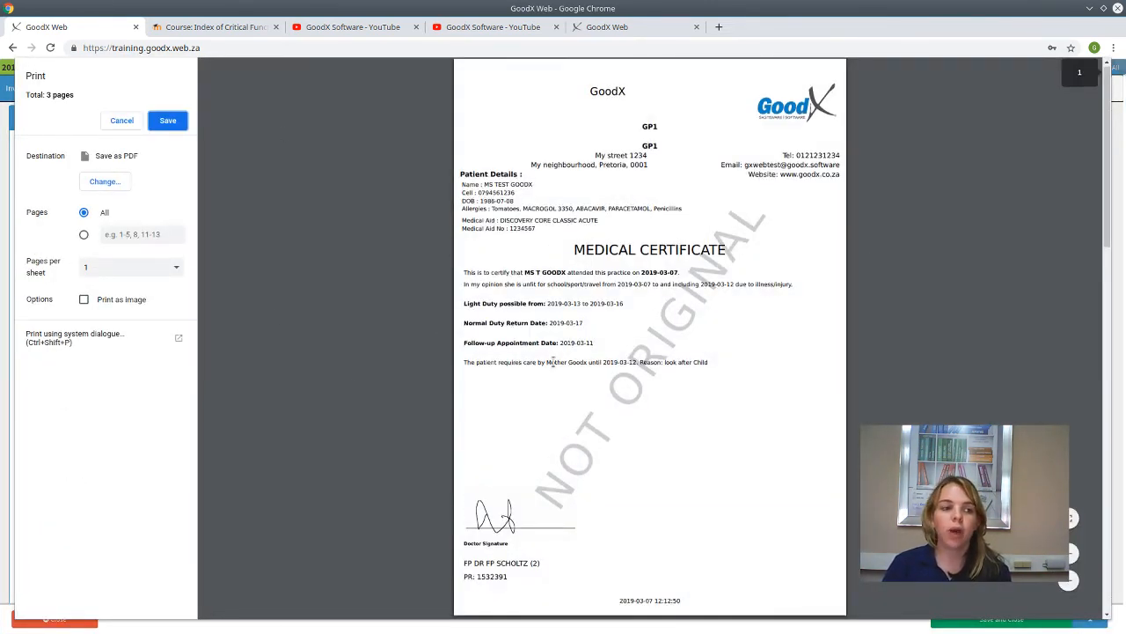
scroll(380, 341, "down", 6)
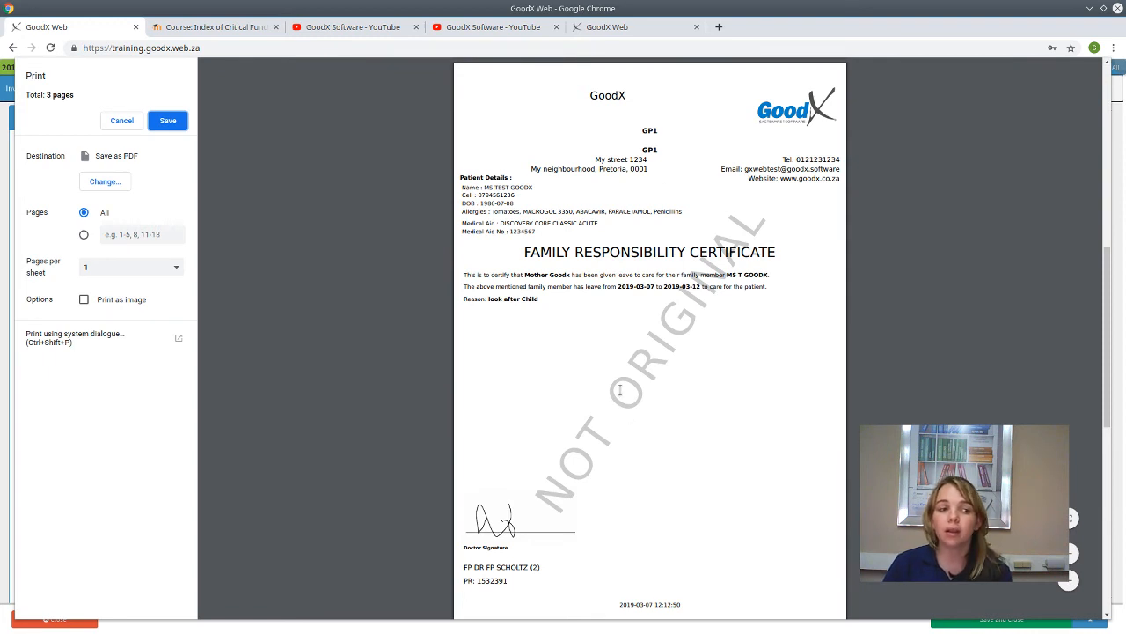
scroll(621, 389, "down", 6)
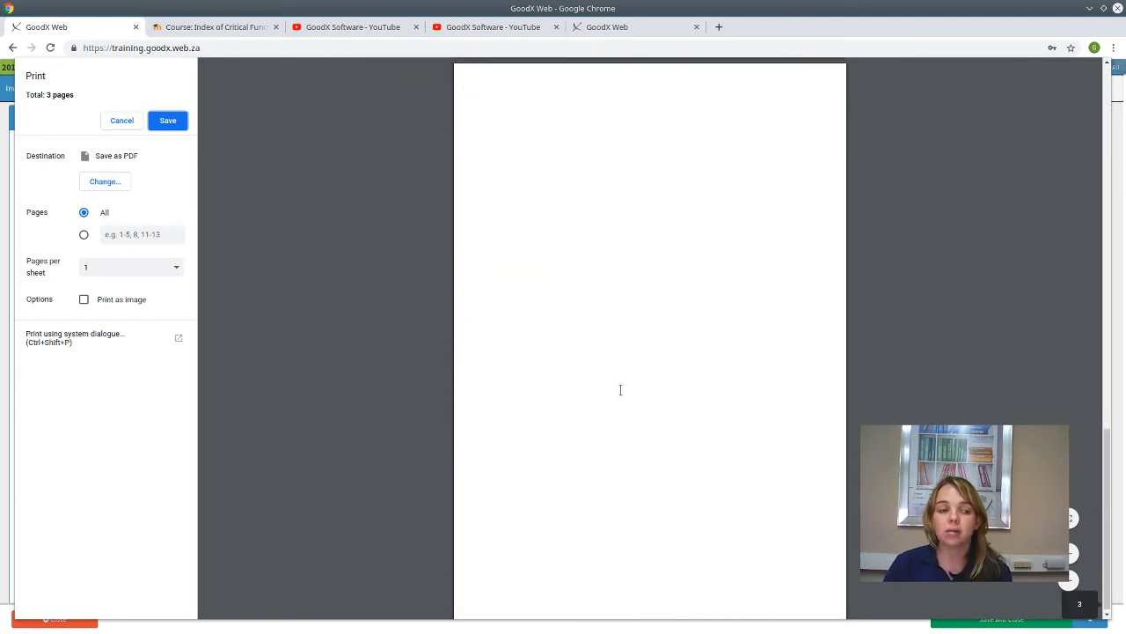
scroll(618, 390, "up", 1)
left_click(136, 119)
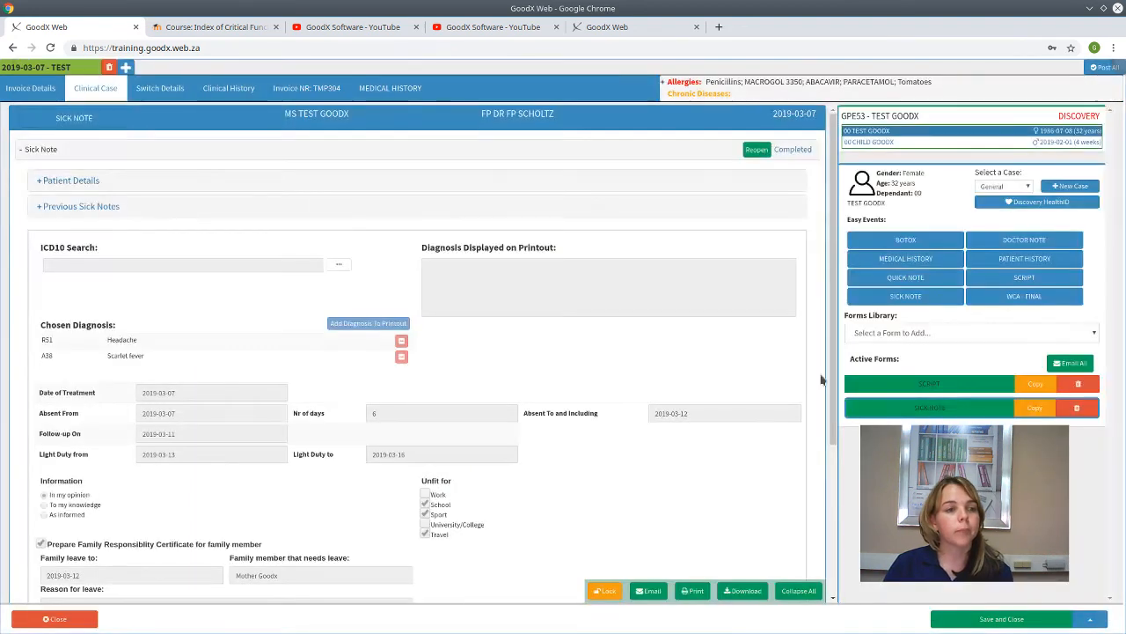
- Add a Quick Note form to the patient's clinical case
scroll(456, 471, "down", 3)
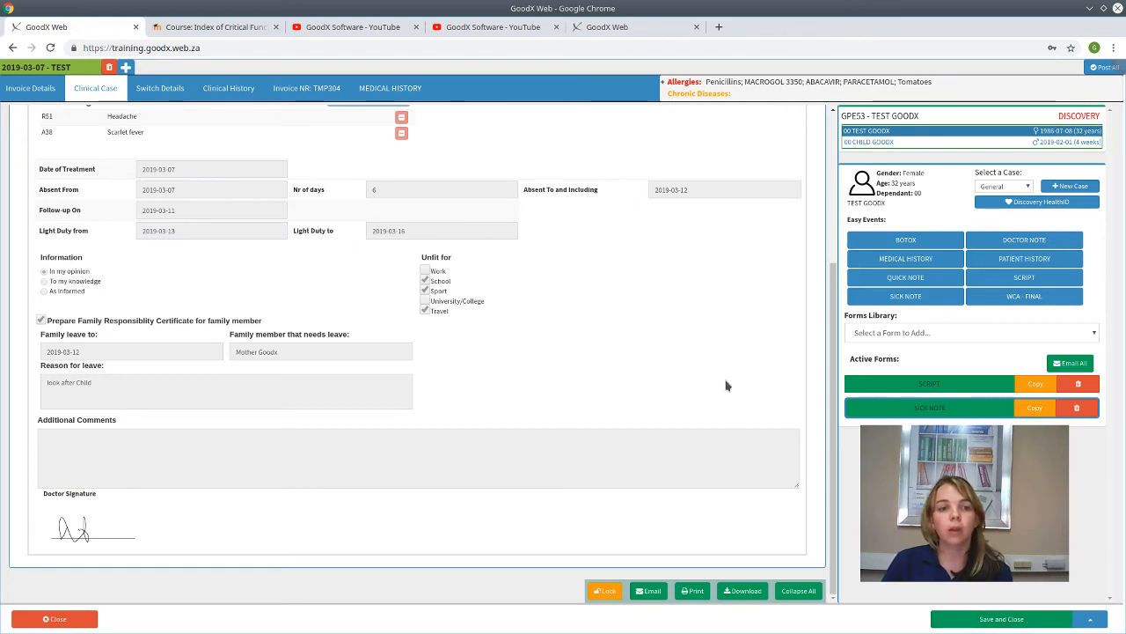
left_click(936, 287)
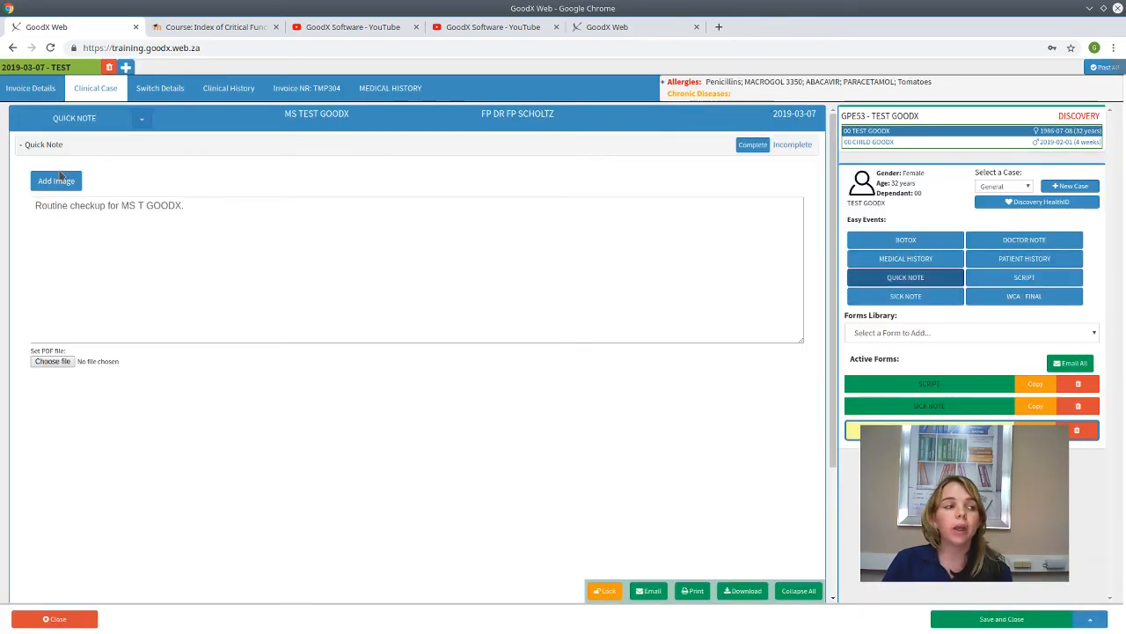
- Try to capture a photo for the quick note with the camera and close the capture window
left_click(58, 179)
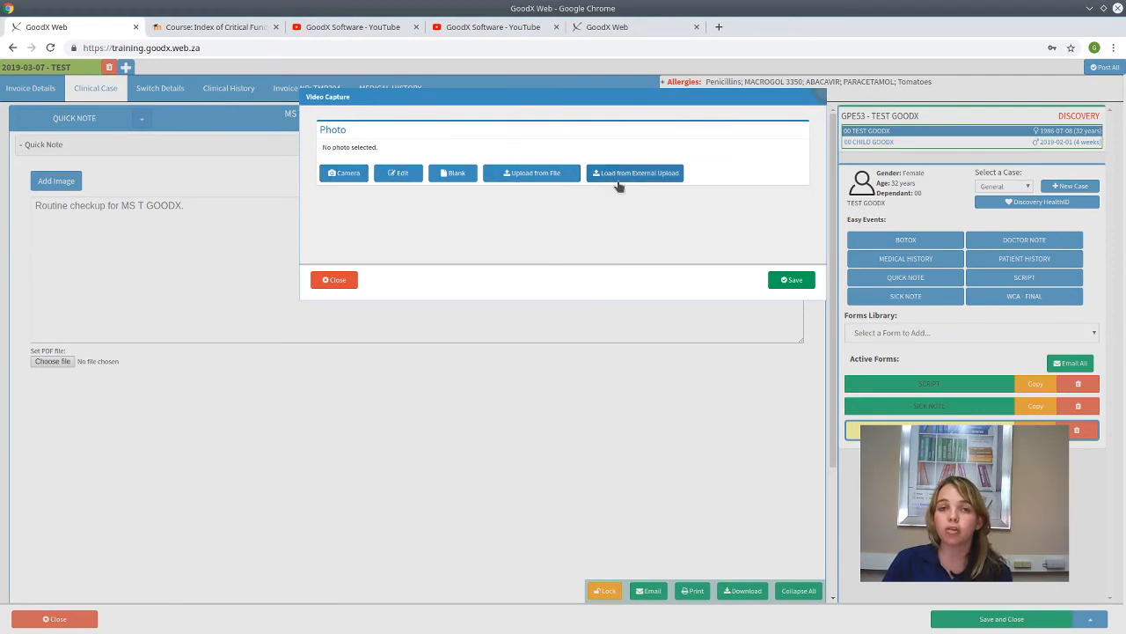
left_click(346, 173)
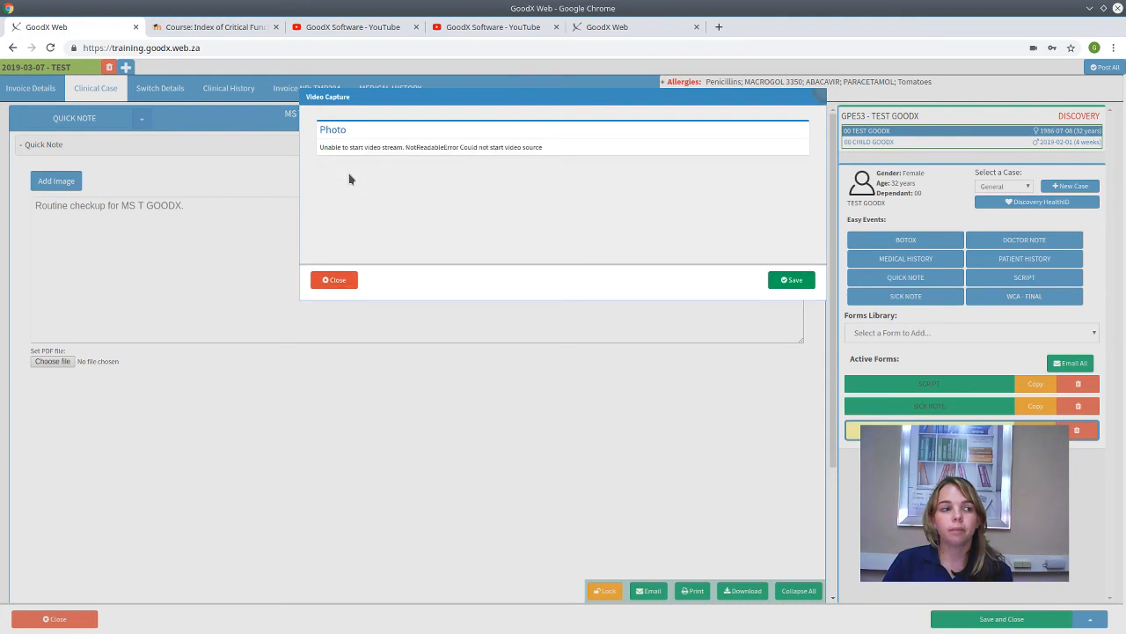
left_click(325, 280)
left_click(68, 185)
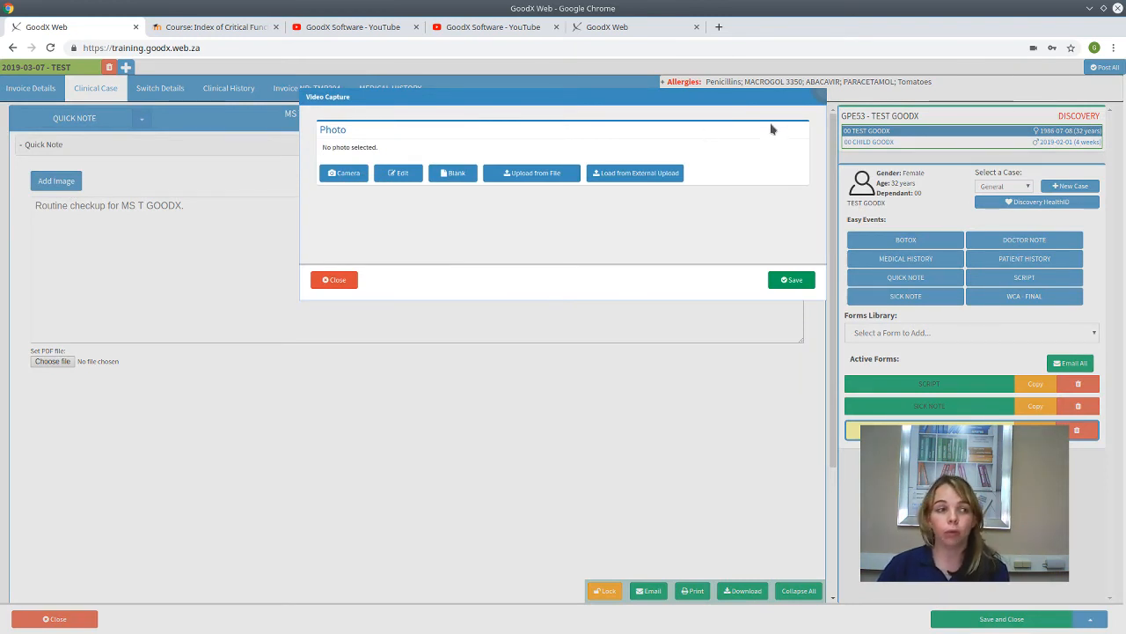
left_click(541, 176)
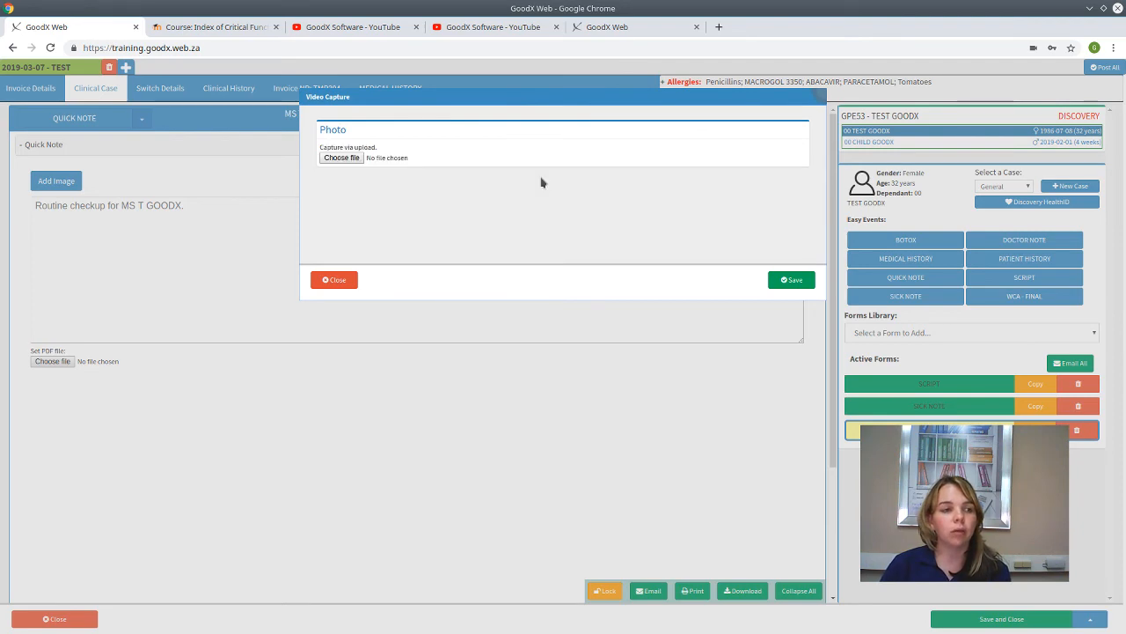
left_click(341, 158)
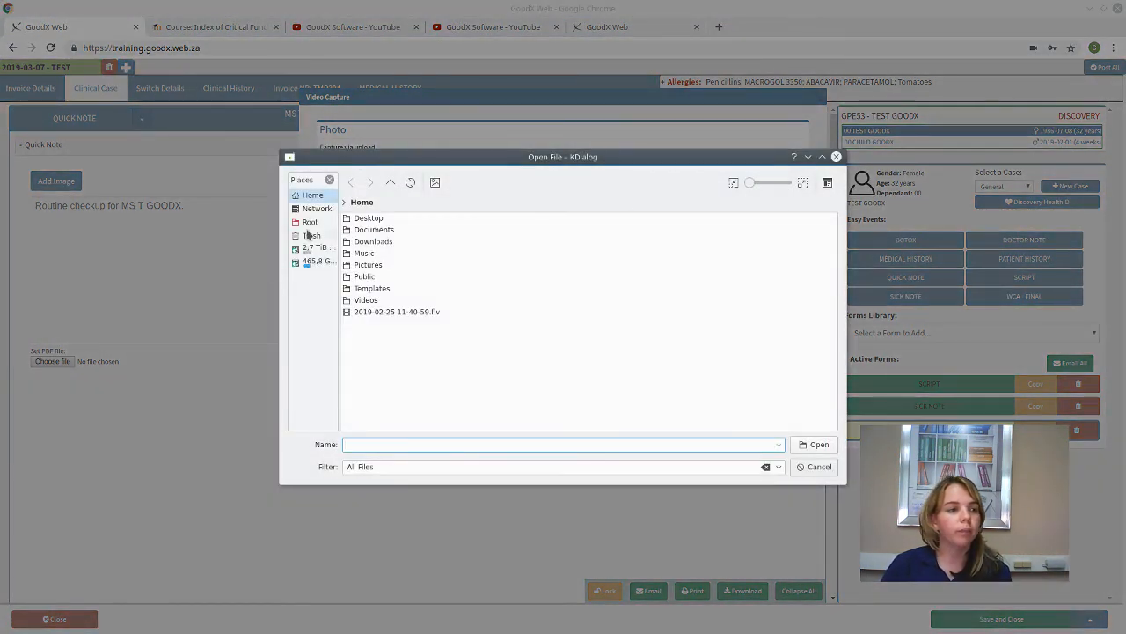
left_click(369, 267)
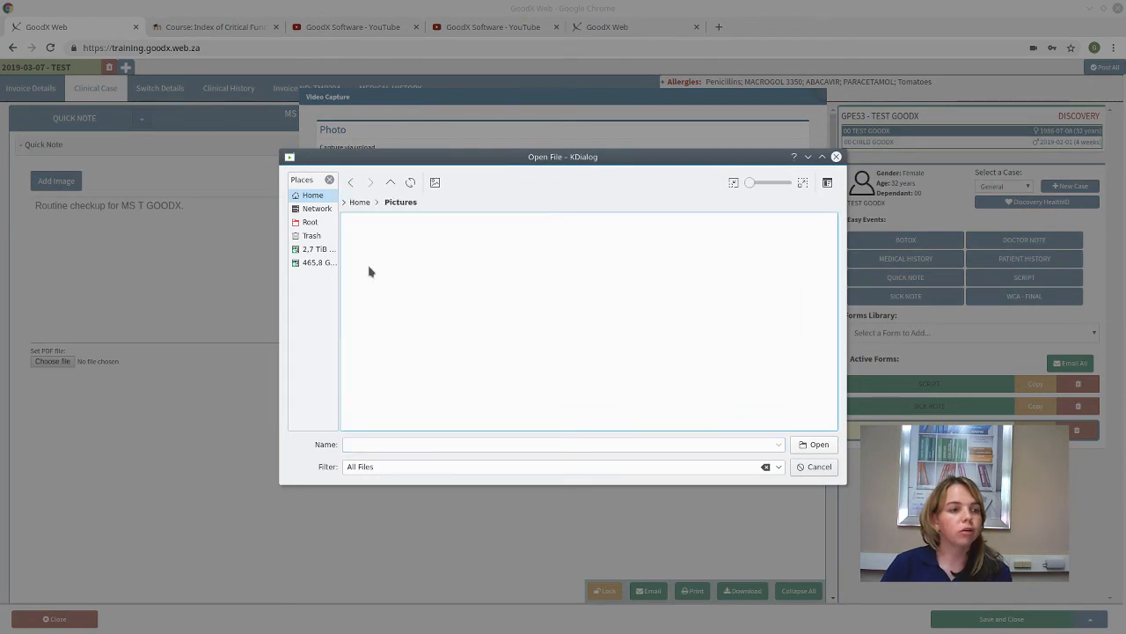
left_click(350, 182)
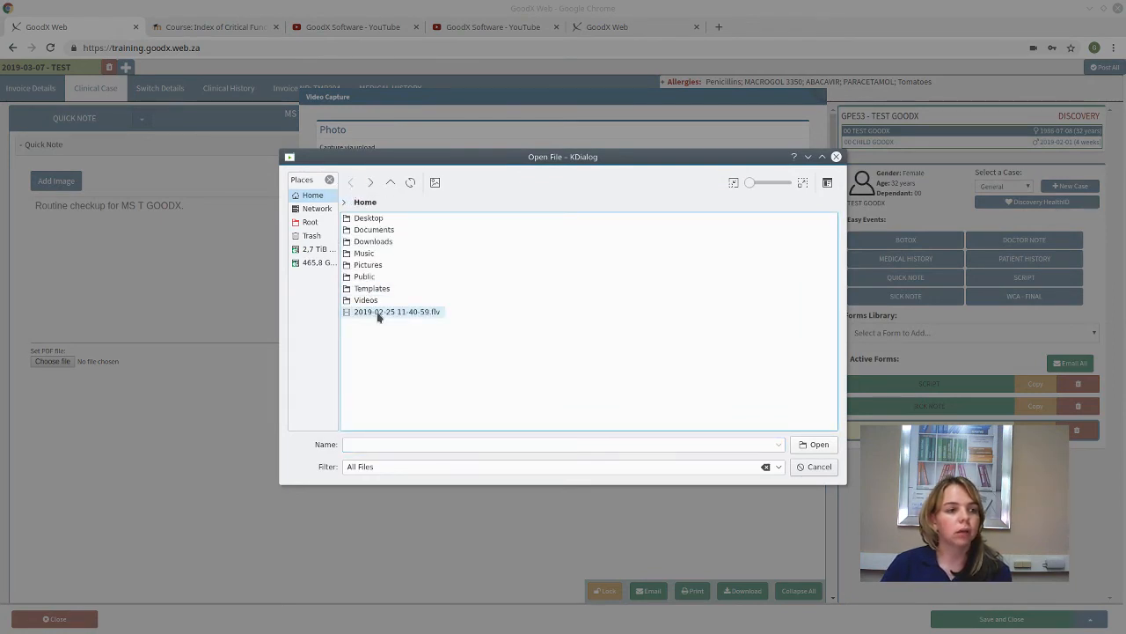
double_click(378, 313)
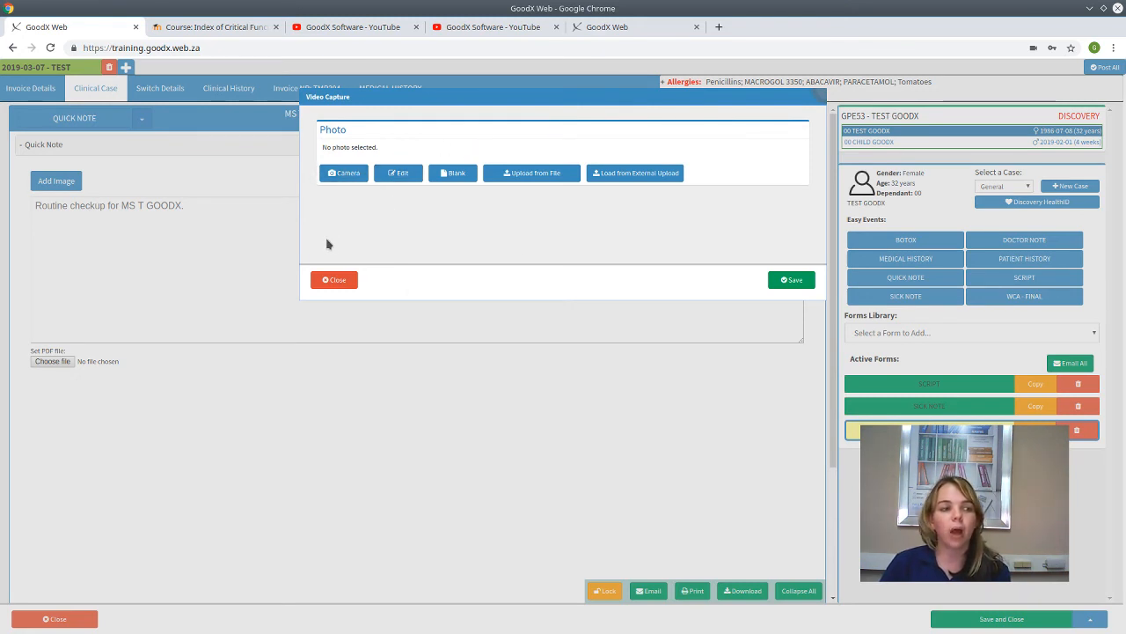
- Search Google for "leg" in a new browser tab and save the swollen ankle picture as Foot_Leg_Ankle_8.jpg in Downloads
left_click(719, 27)
left_click(561, 253)
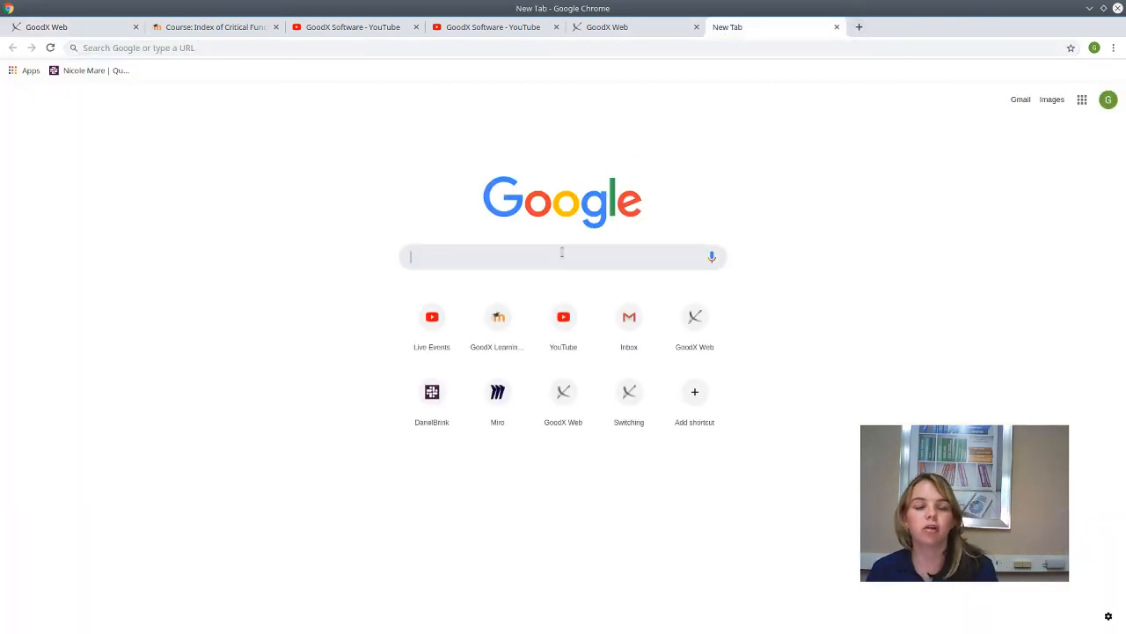
type("leg")
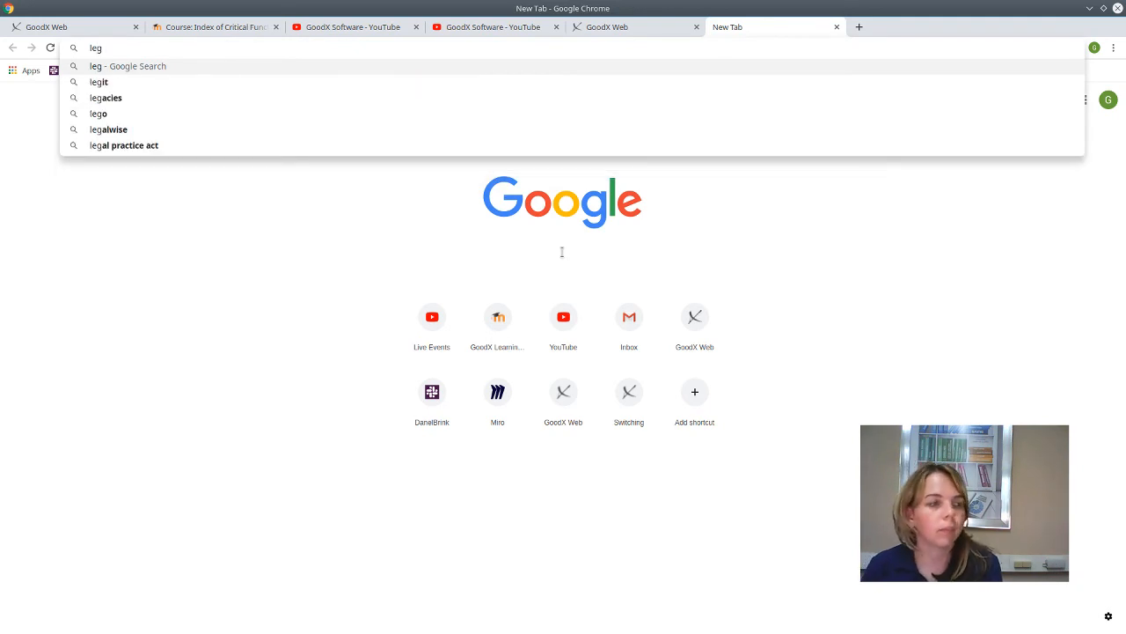
key("Return")
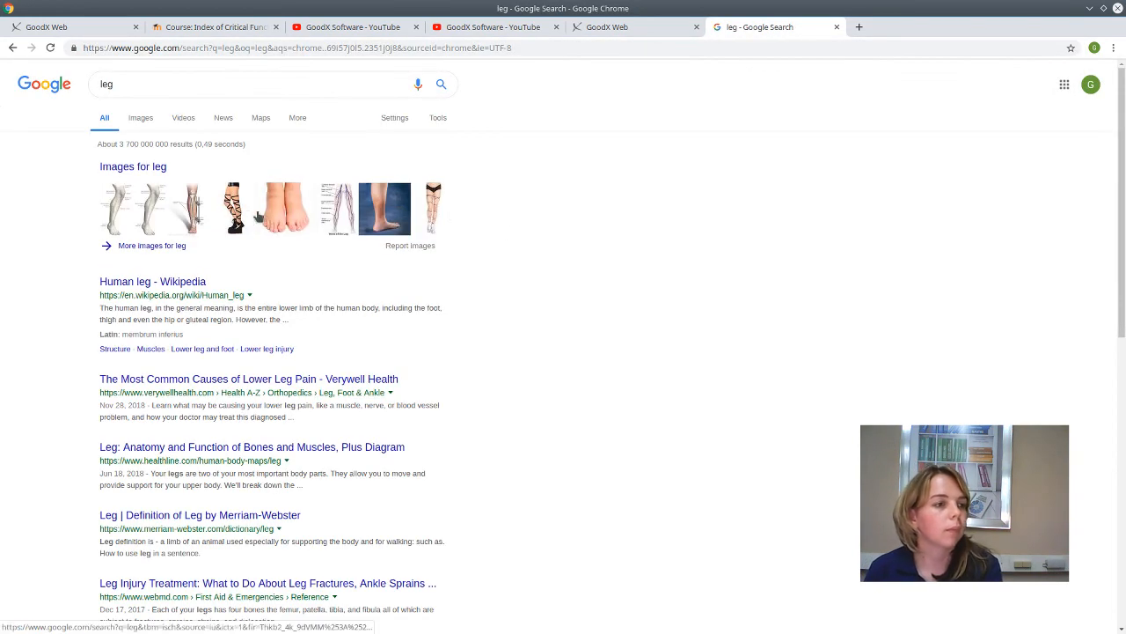
left_click(258, 216)
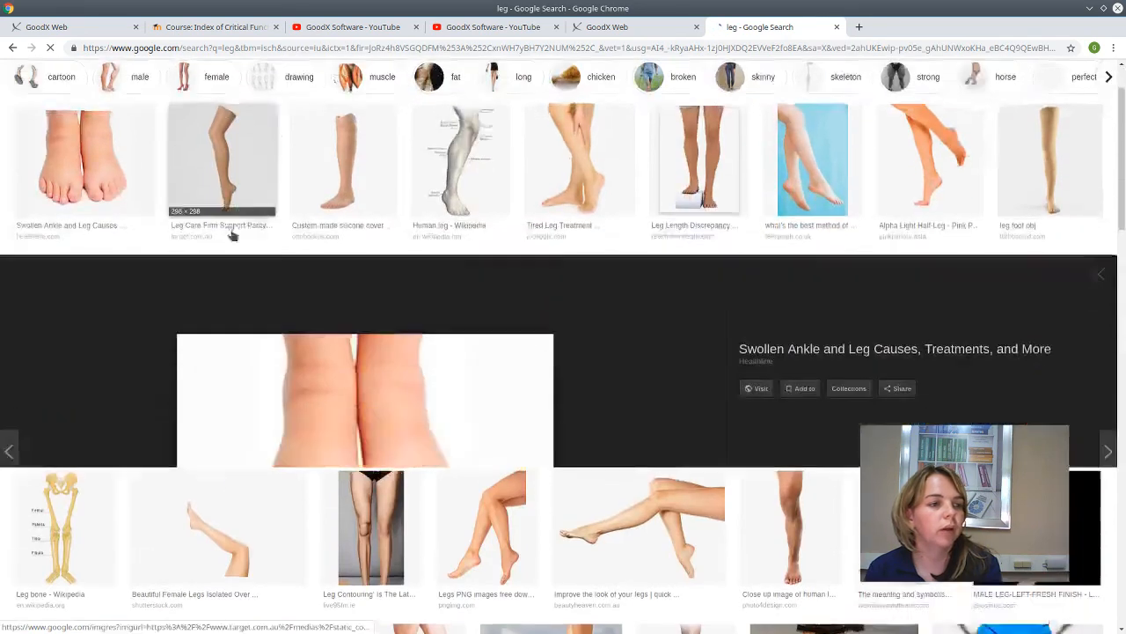
right_click(310, 311)
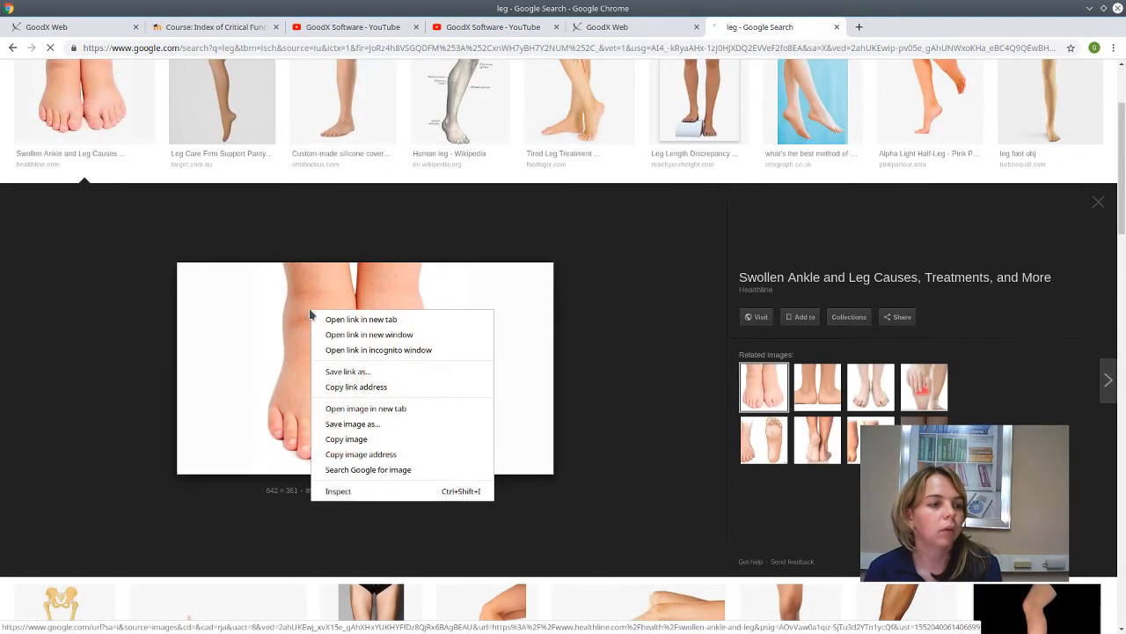
left_click(355, 426)
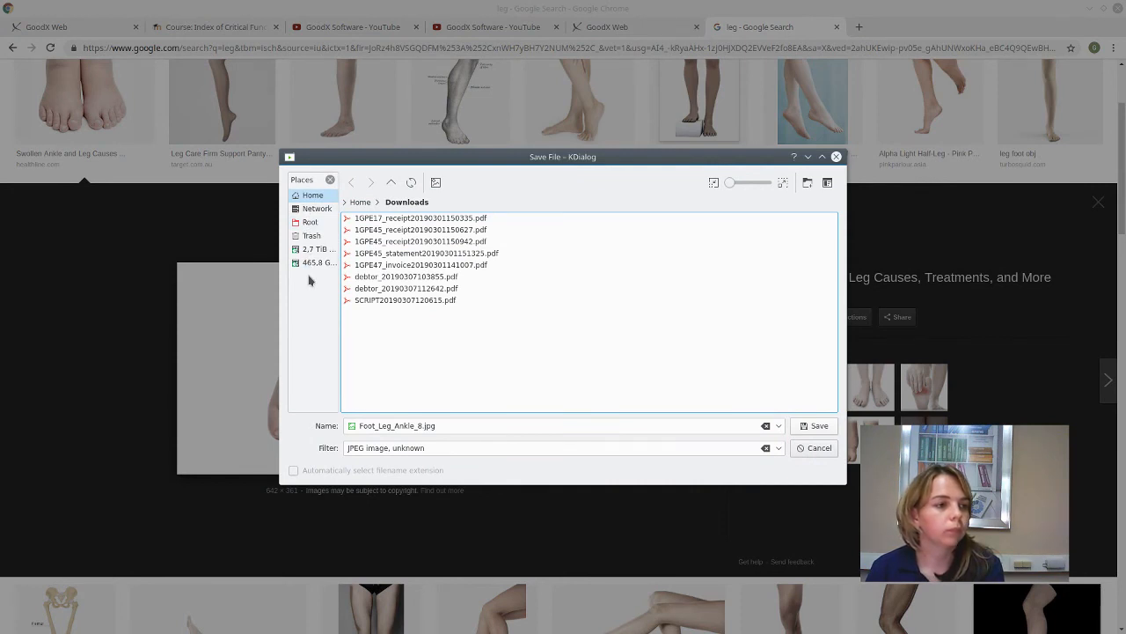
left_click(815, 425)
- Return to the quick note in GoodX Web and upload Foot_Leg_Ankle_8.jpg from Downloads as its photo
left_click(646, 27)
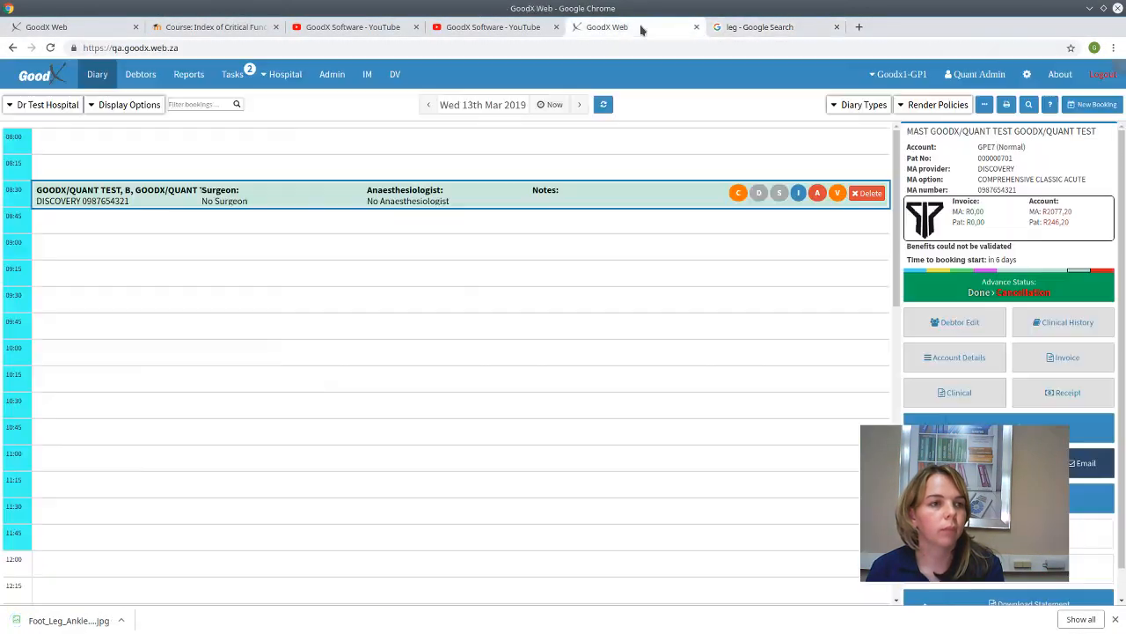
left_click(97, 27)
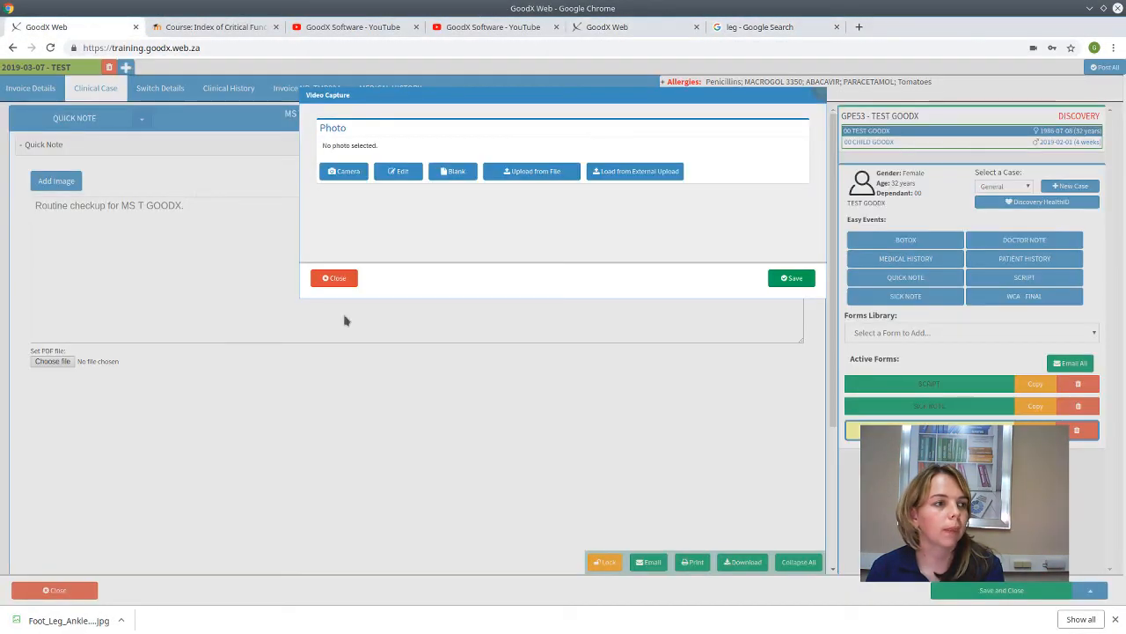
left_click(540, 176)
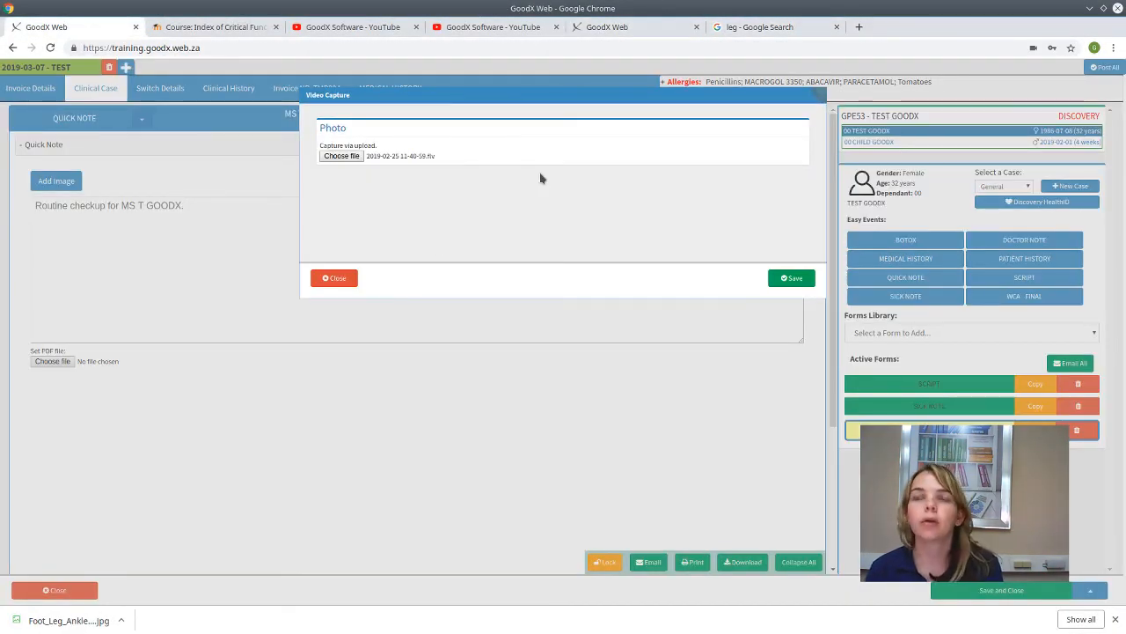
left_click(339, 158)
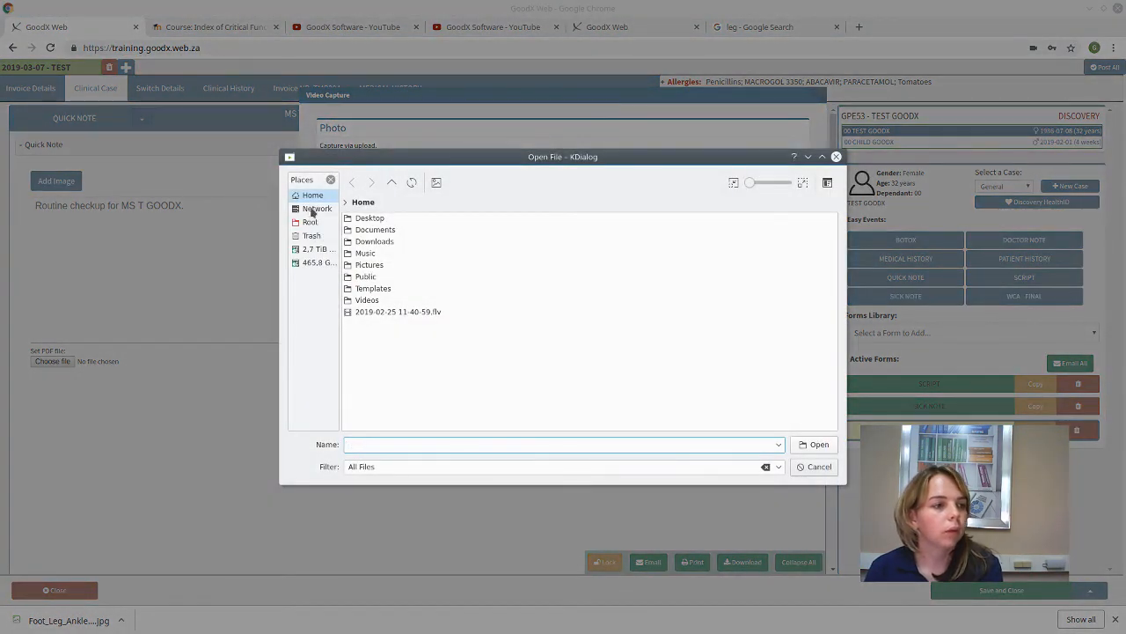
left_click(393, 242)
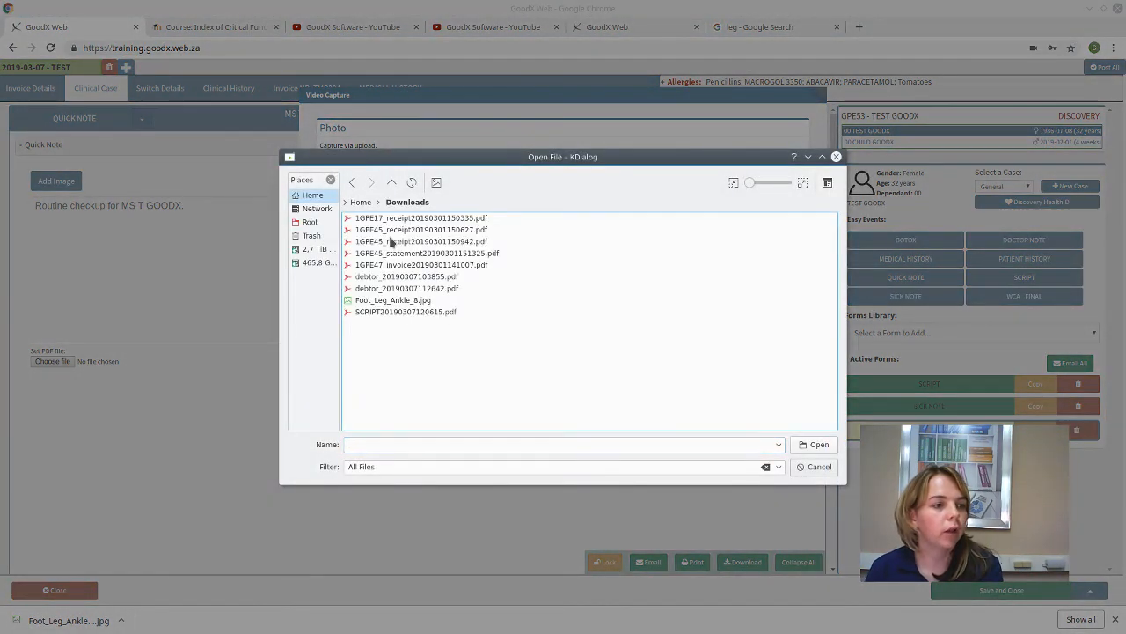
left_click(388, 302)
double_click(387, 302)
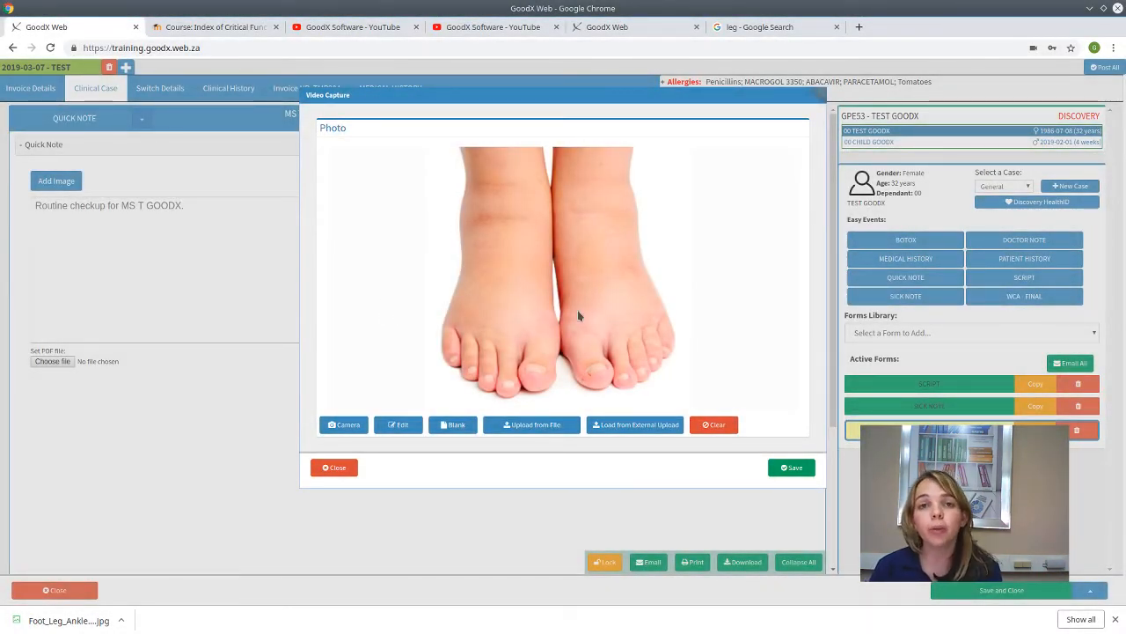
- Edit the photo with a brown pencil, circling the big toe area of the right-hand foot and drawing an arrow pointing to it
left_click(399, 425)
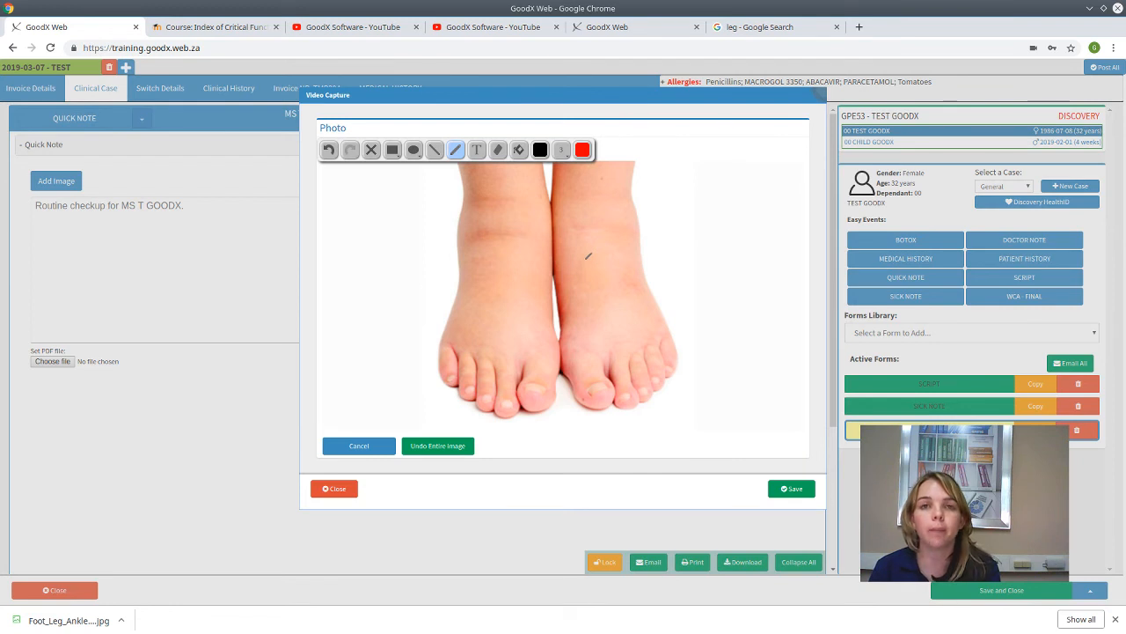
left_click(582, 149)
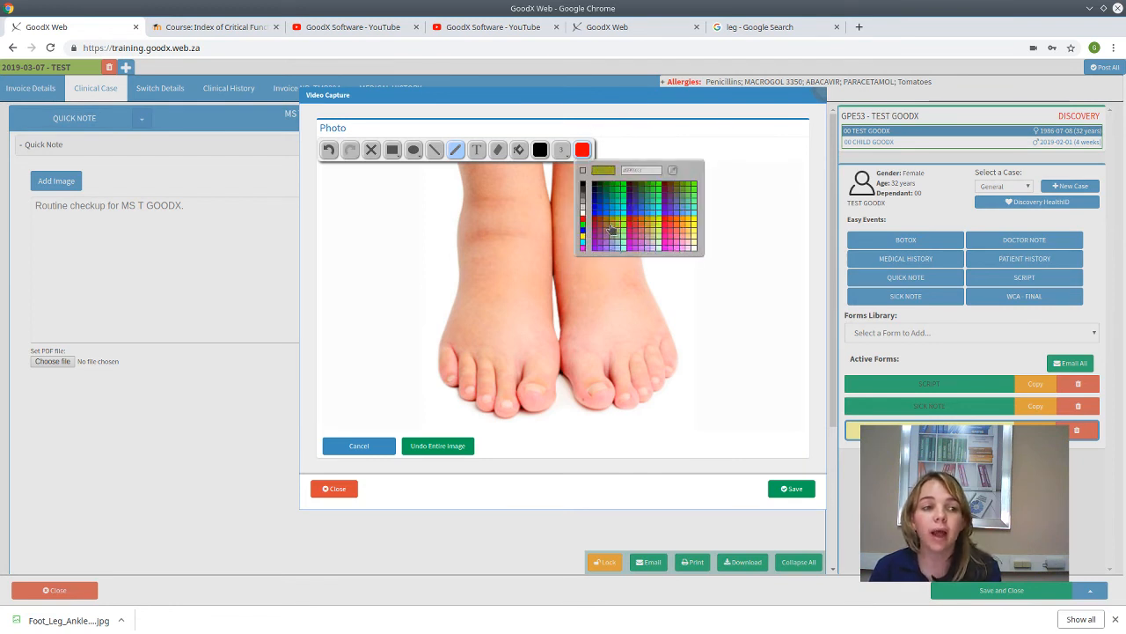
left_click(600, 220)
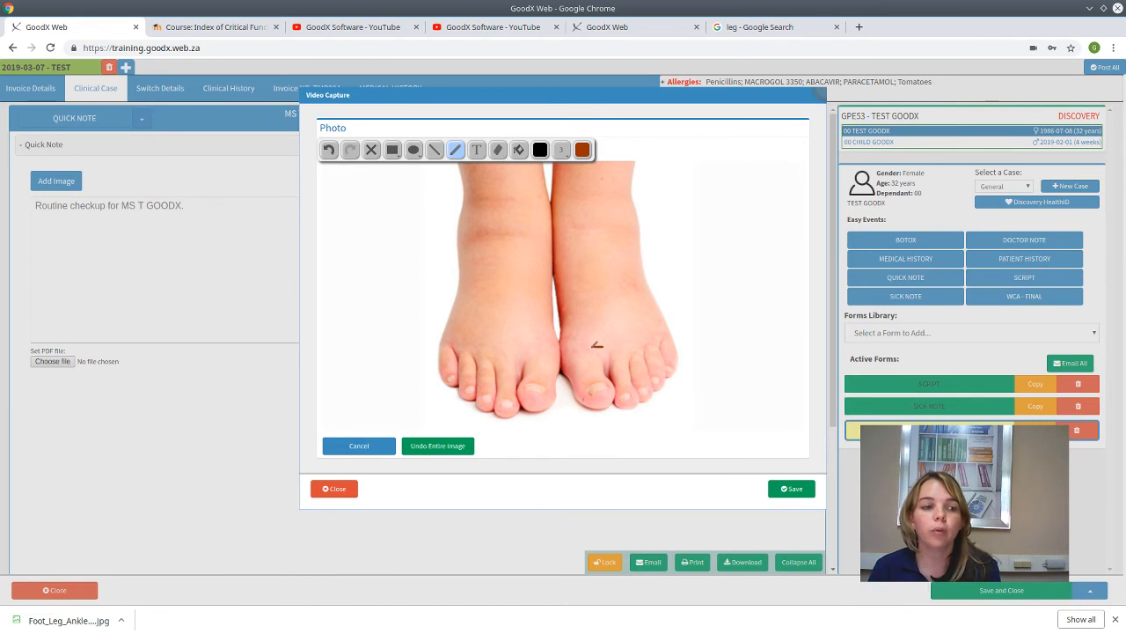
mouse_move(595, 345)
left_mouse_down()
mouse_move(565, 387)
mouse_move(638, 377)
mouse_move(601, 350)
left_mouse_up()
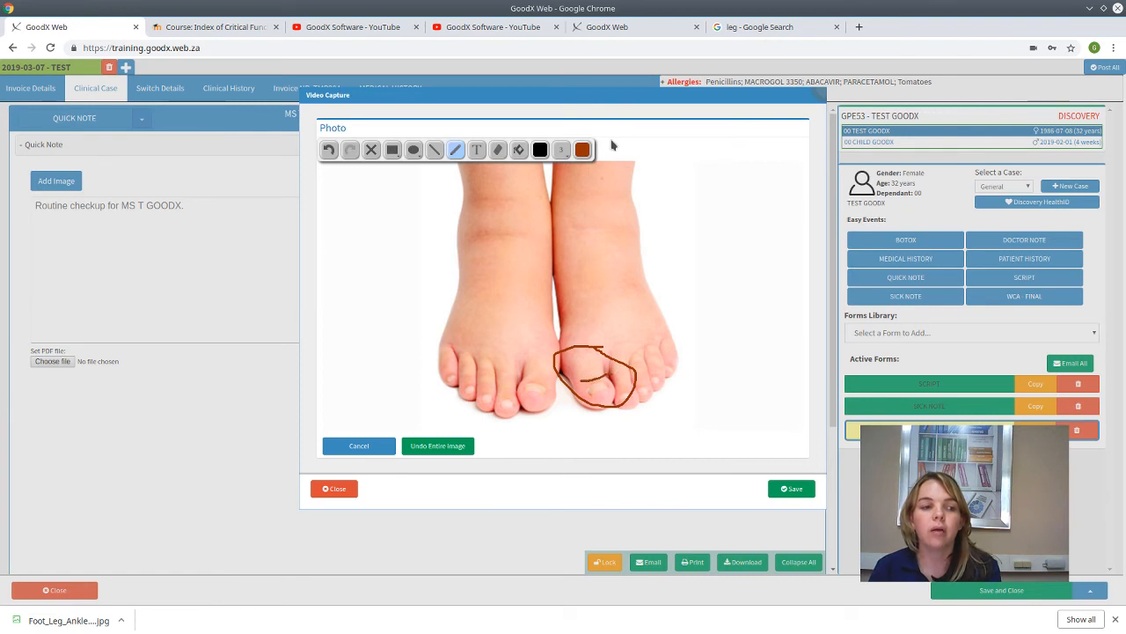
mouse_move(584, 219)
left_mouse_down()
mouse_move(591, 306)
mouse_move(621, 293)
left_mouse_up()
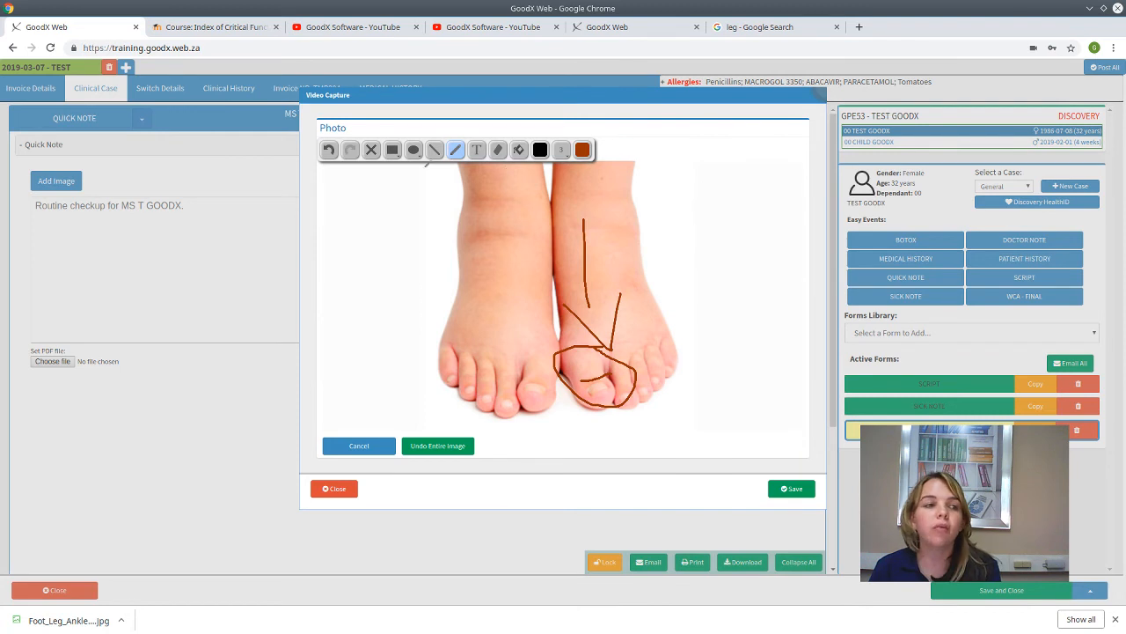
- Add the text "problem area" to the photo beside the left-hand ankle
left_click(476, 149)
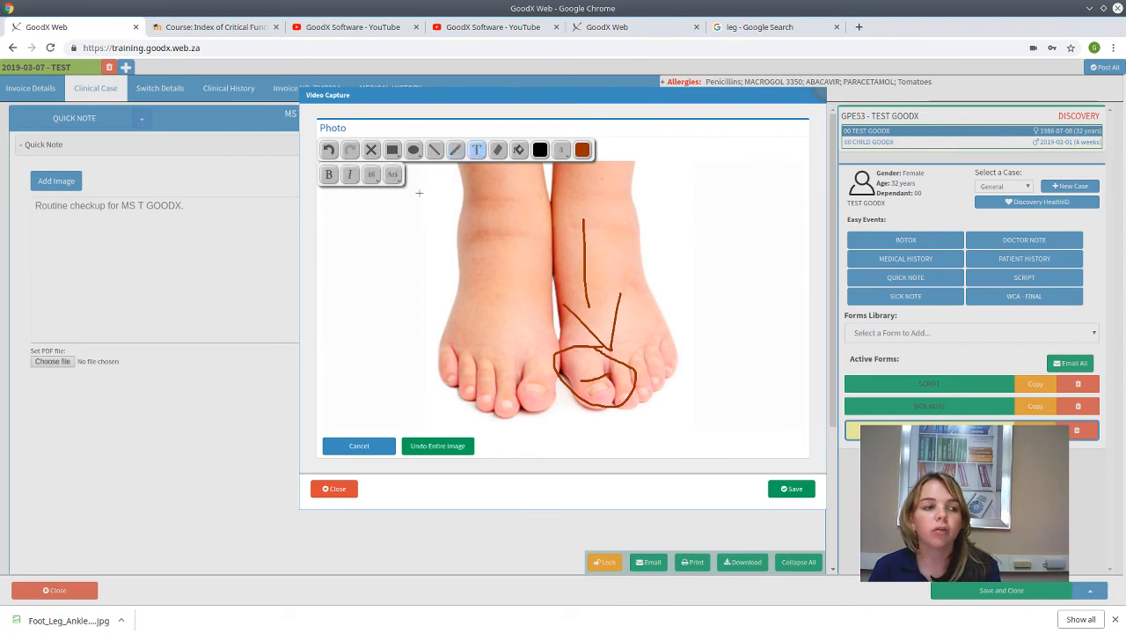
left_click_drag(372, 218, 456, 265)
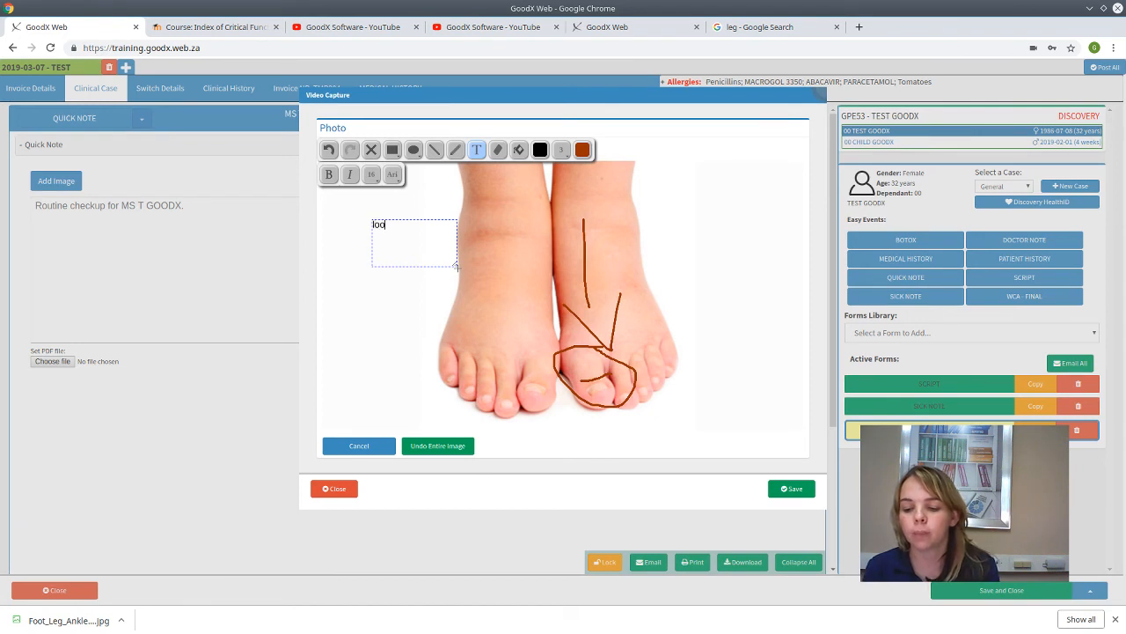
type("pro")
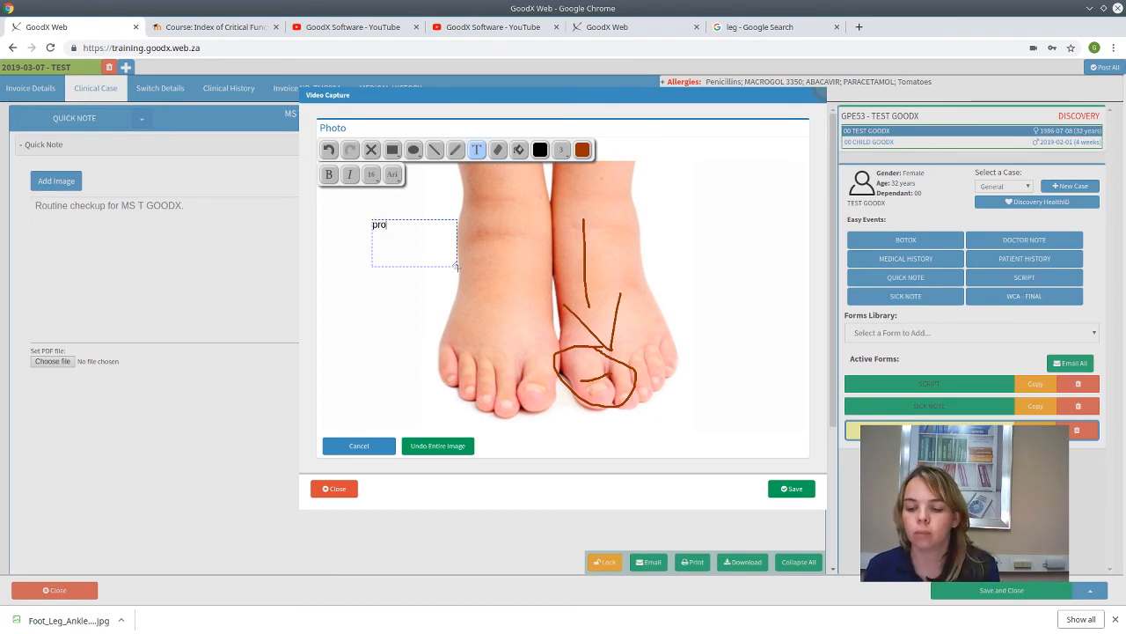
type("blem area")
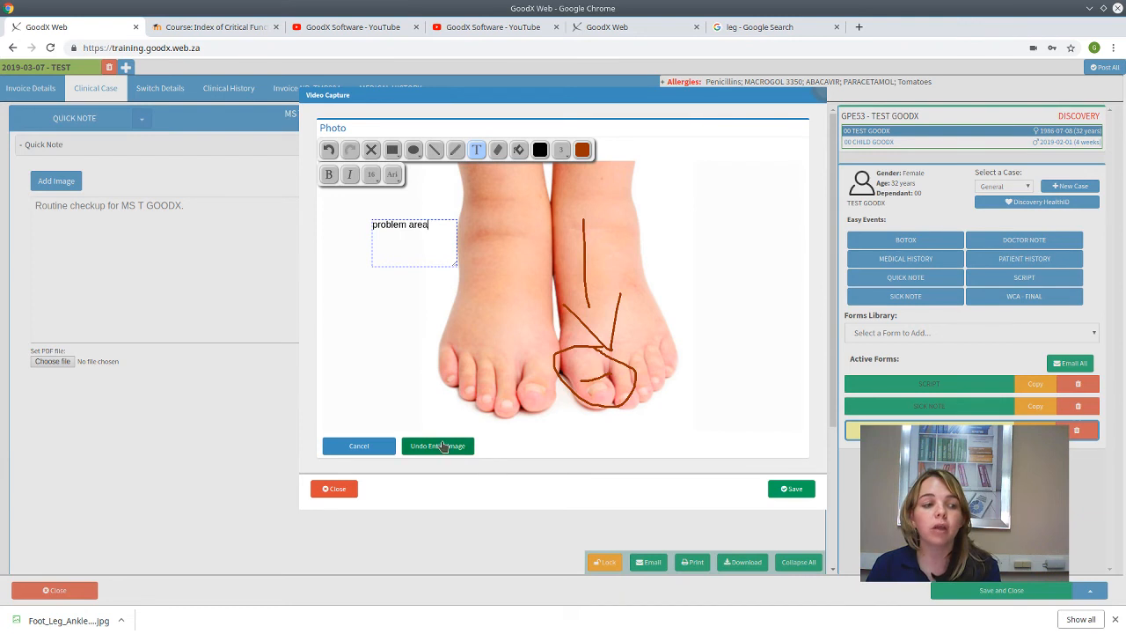
- Save the annotated foot photo to the quick note and append "leg problem" to the note's text
left_click(792, 495)
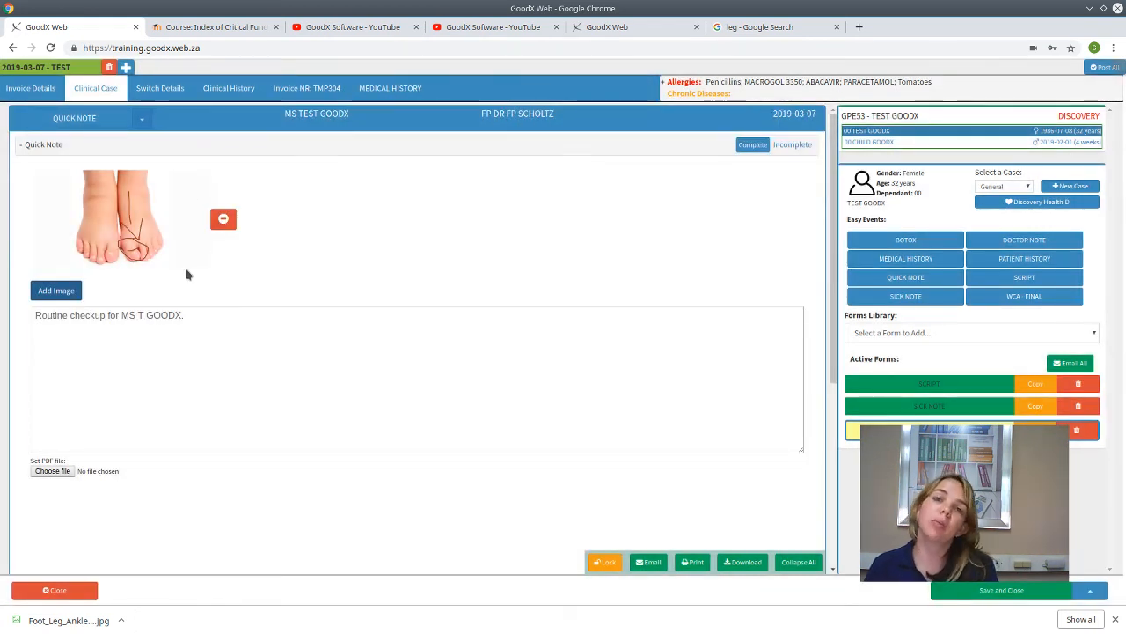
left_click(194, 344)
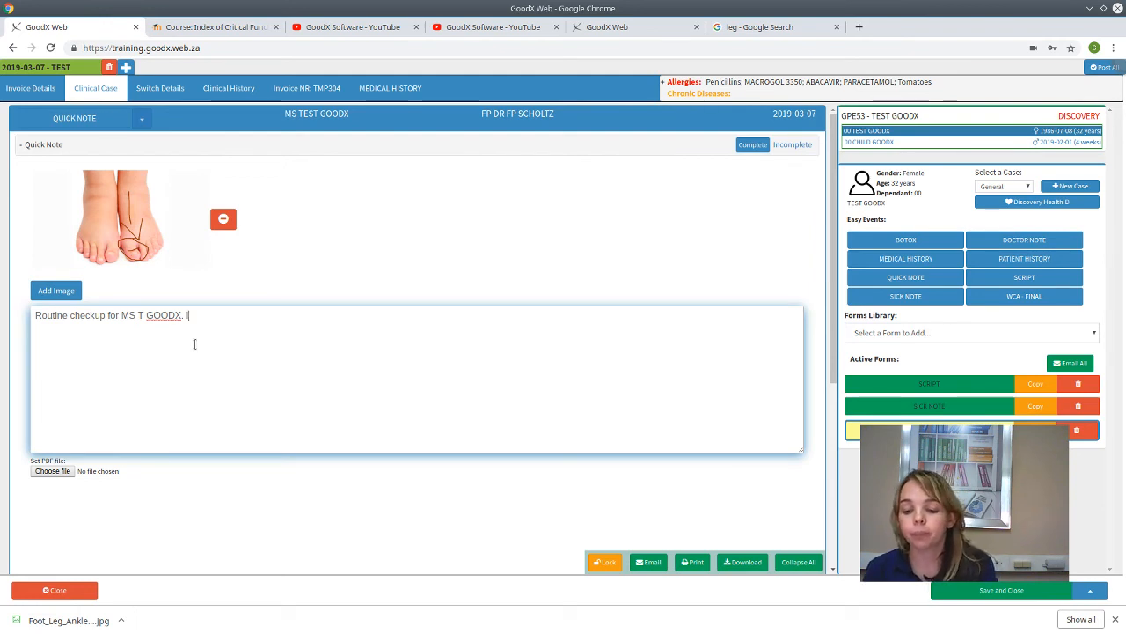
type("leg problem")
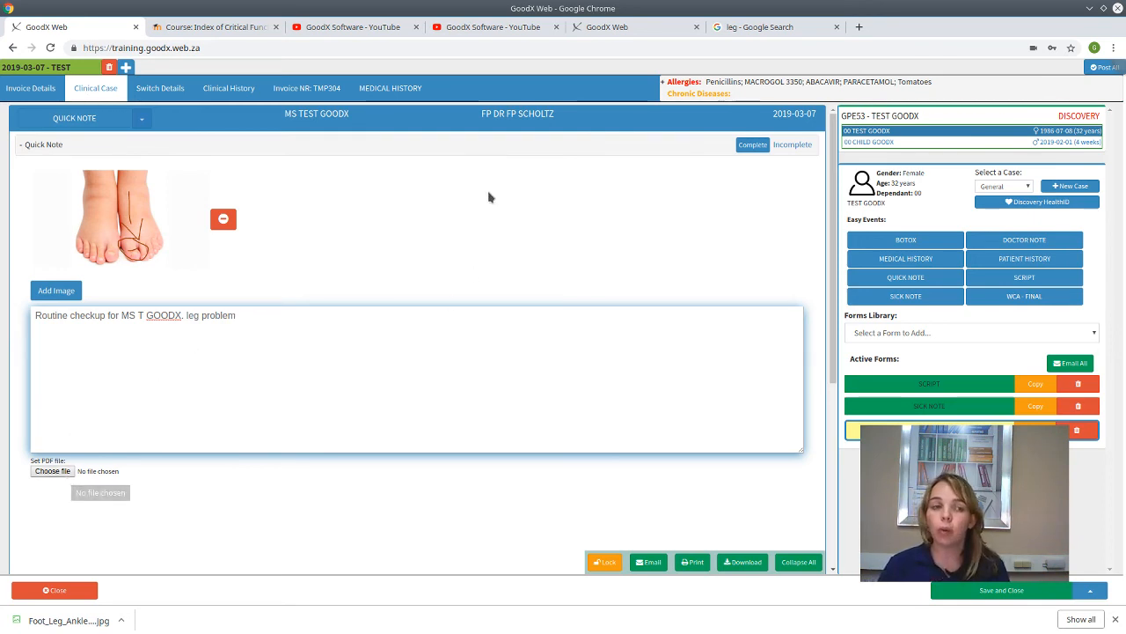
- Mark the quick note as complete and add the GENERAL EXAMINATION form from the Forms Library
left_click(754, 144)
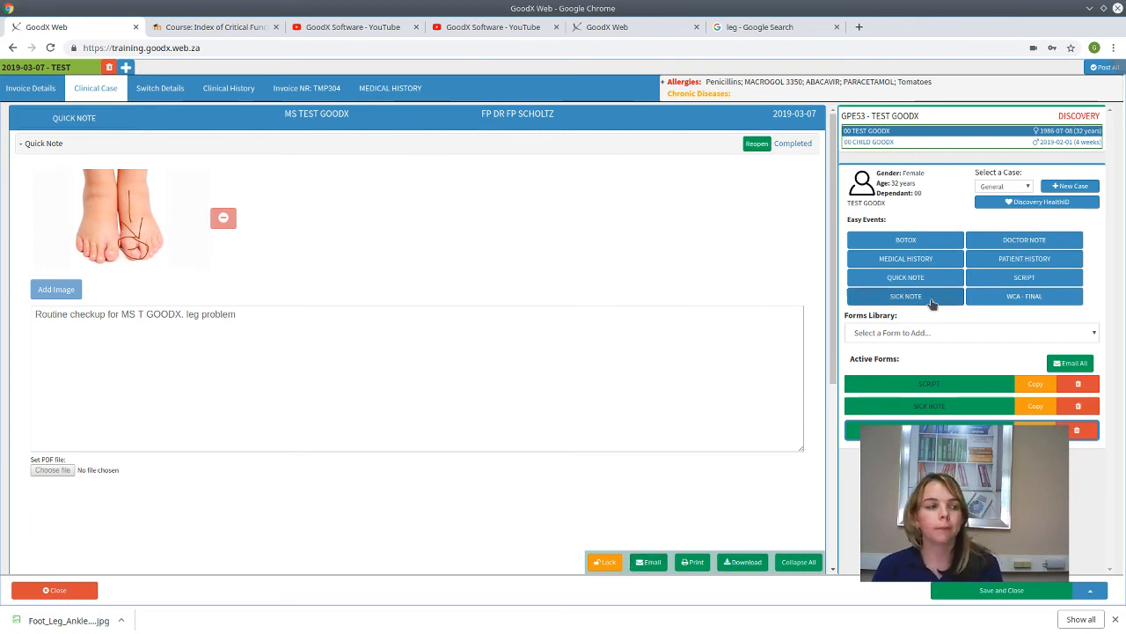
left_click(906, 277)
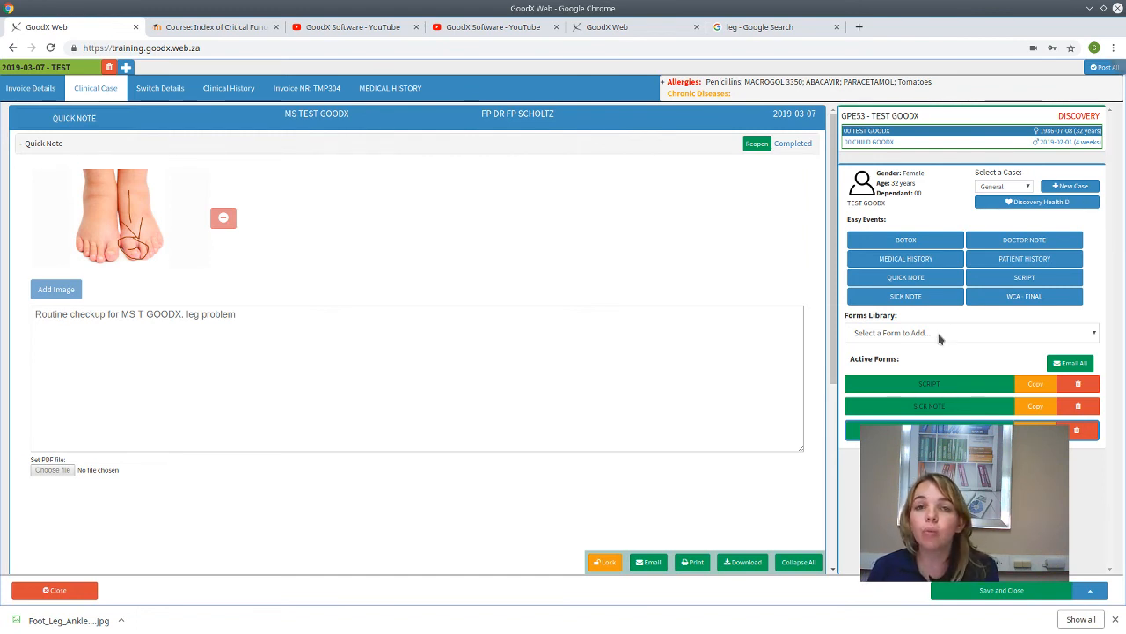
left_click(945, 342)
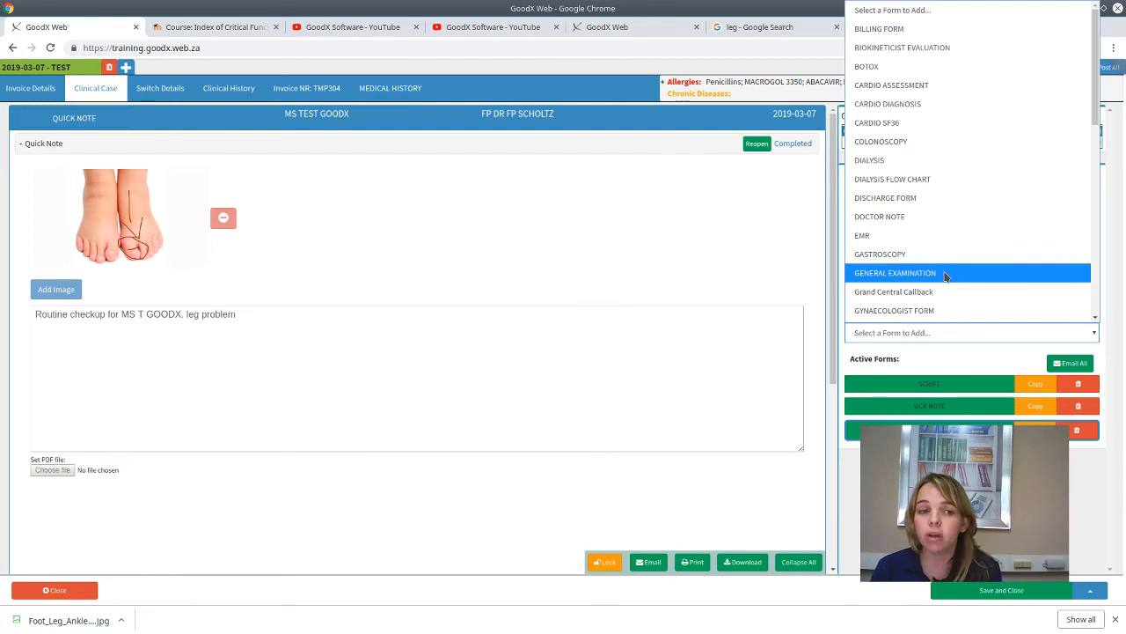
left_click(945, 275)
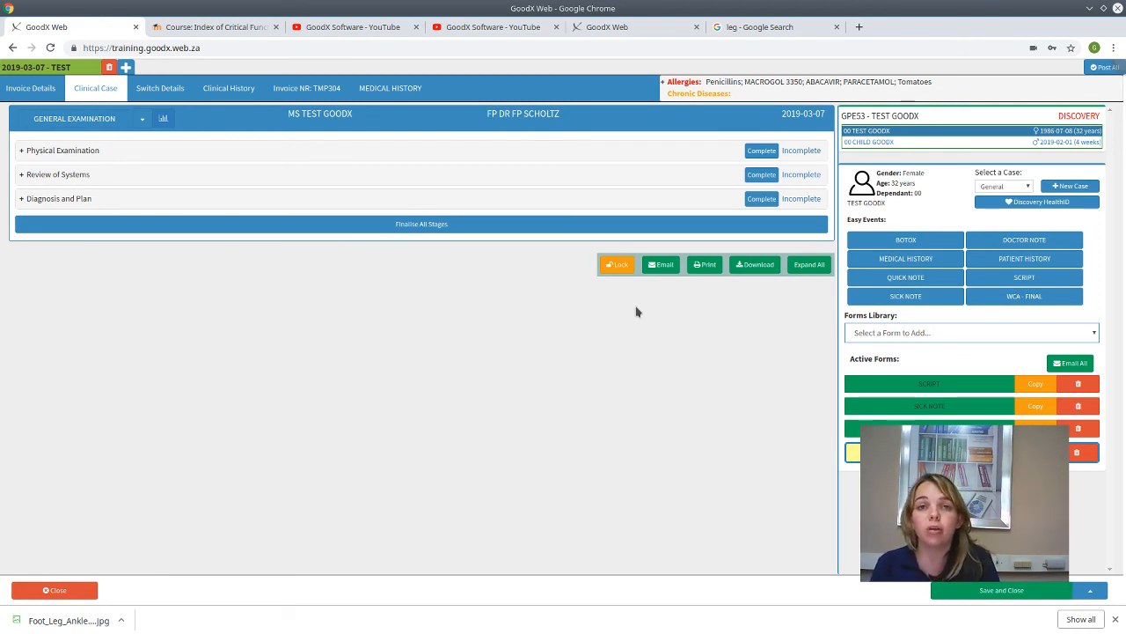
- Expand the Physical Examination section and enter "Pain" as the complaint
left_click(75, 152)
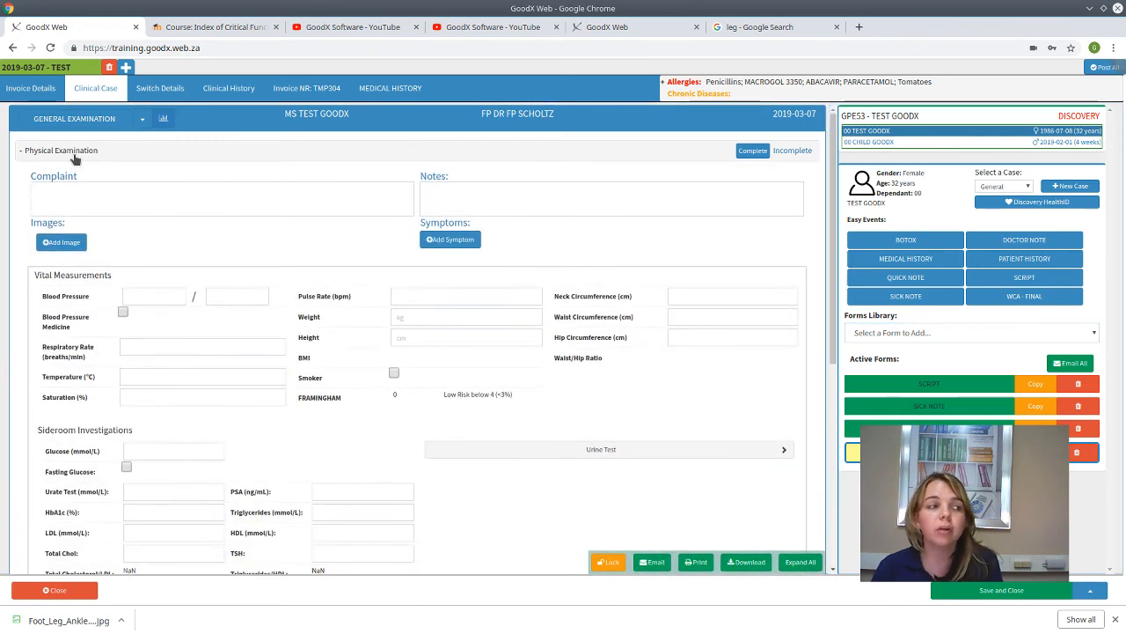
left_click(89, 196)
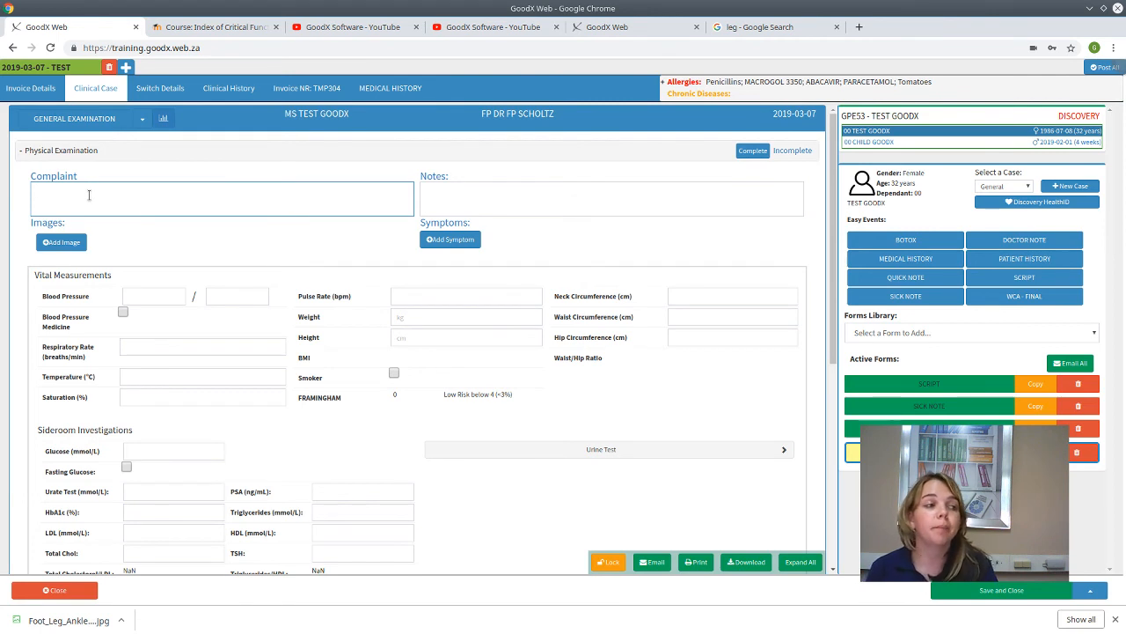
type("P")
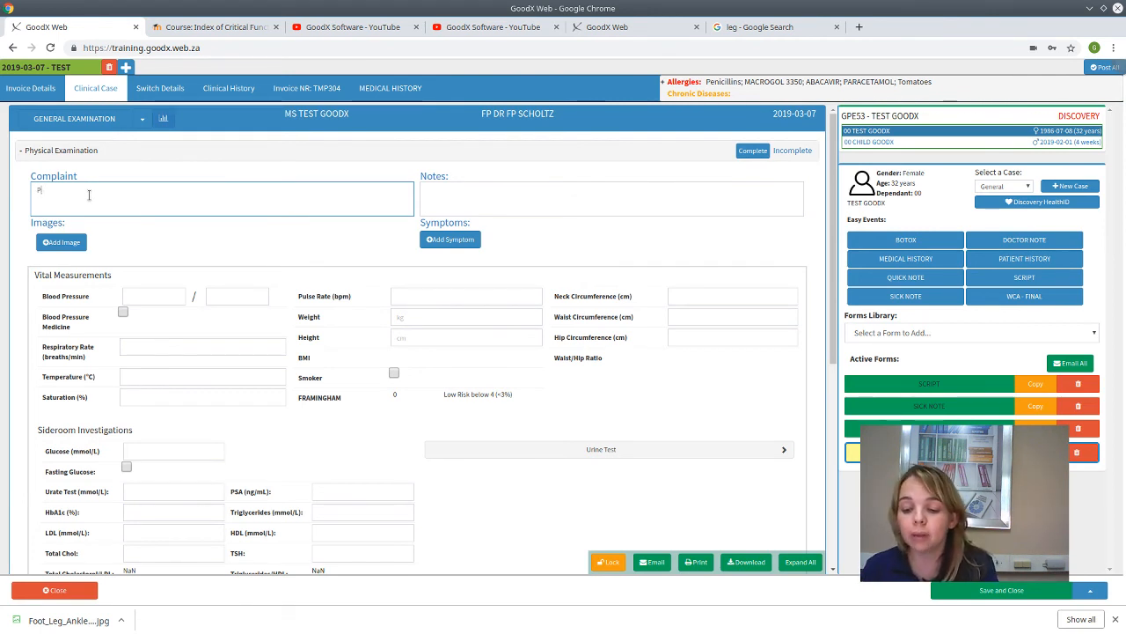
type("ain")
left_click(533, 202)
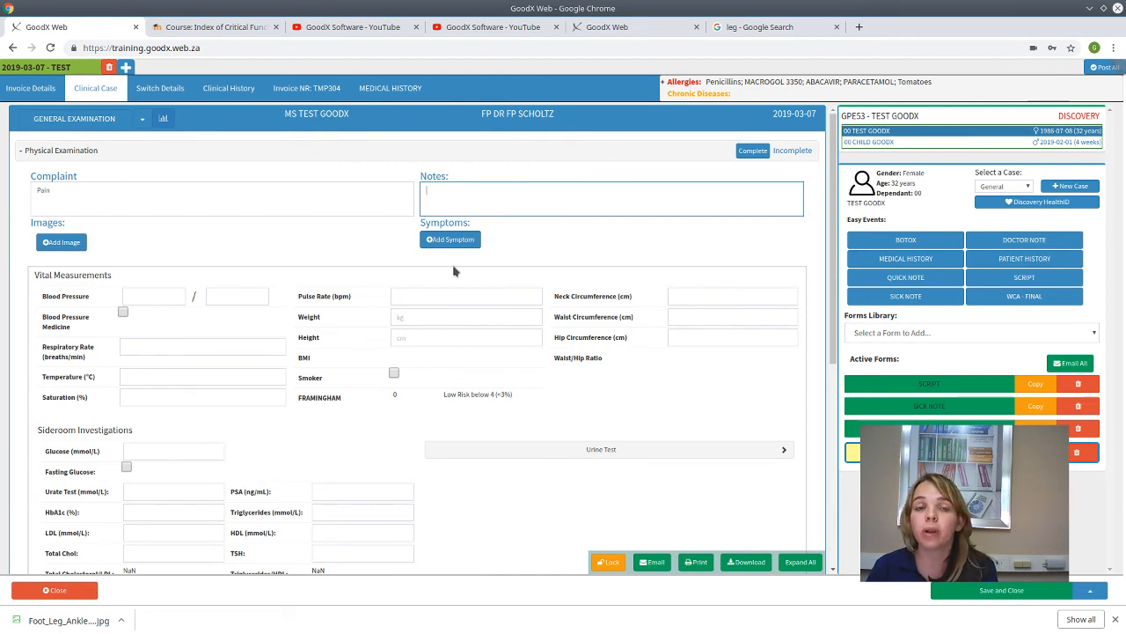
- Enter a blood pressure of 150/80 in the vital measurements
left_click(144, 297)
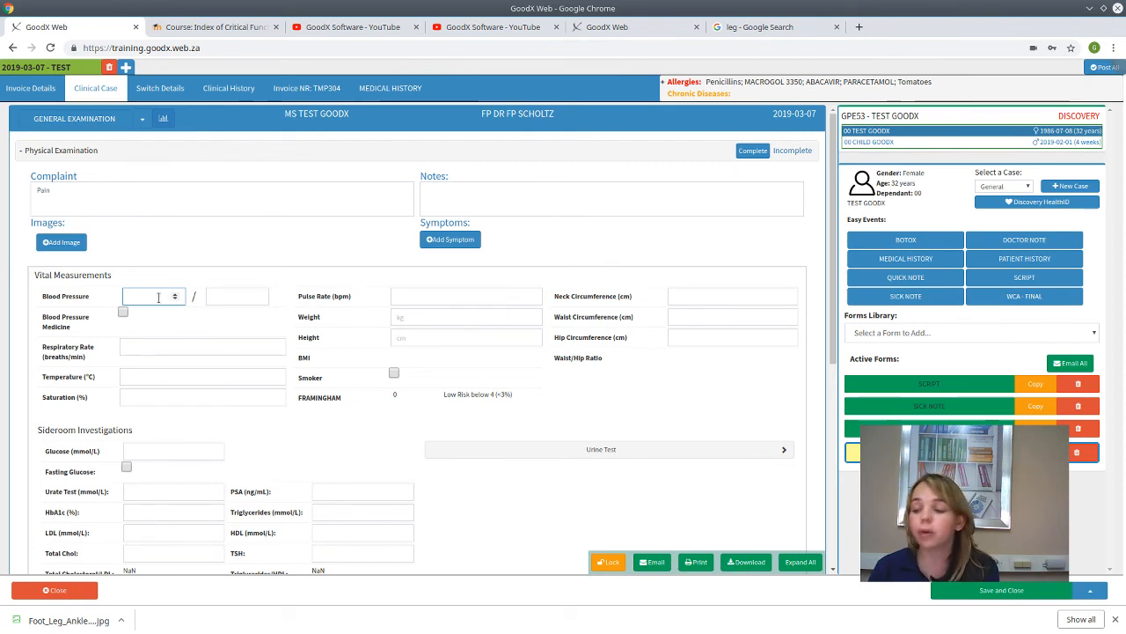
type("15")
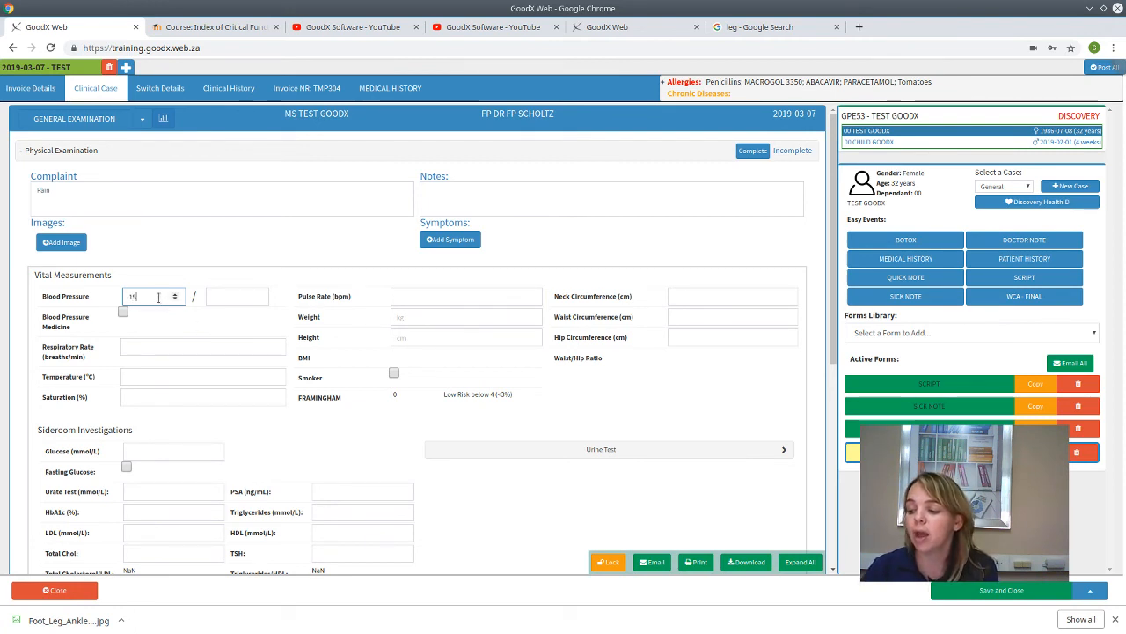
type("0")
key("Tab")
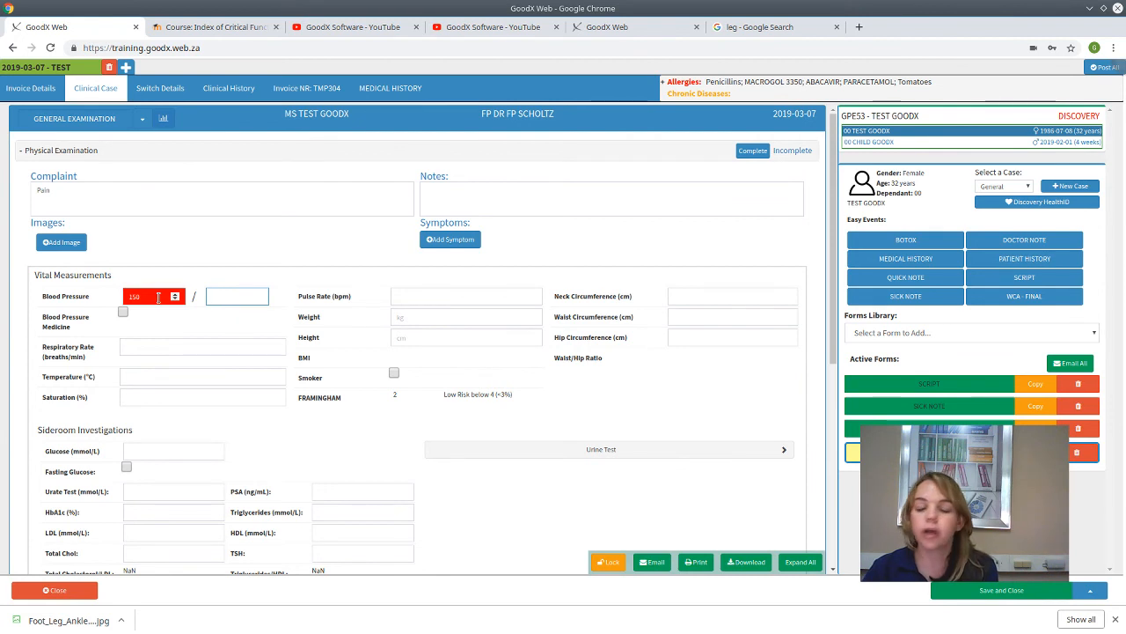
type("90")
key("Tab")
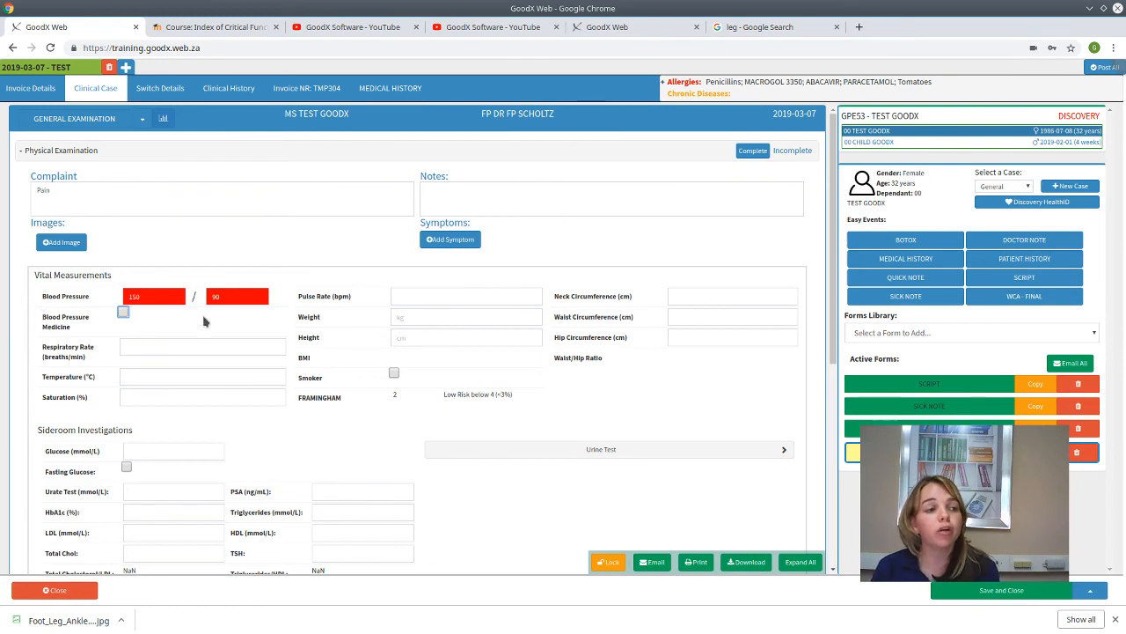
left_click(226, 295)
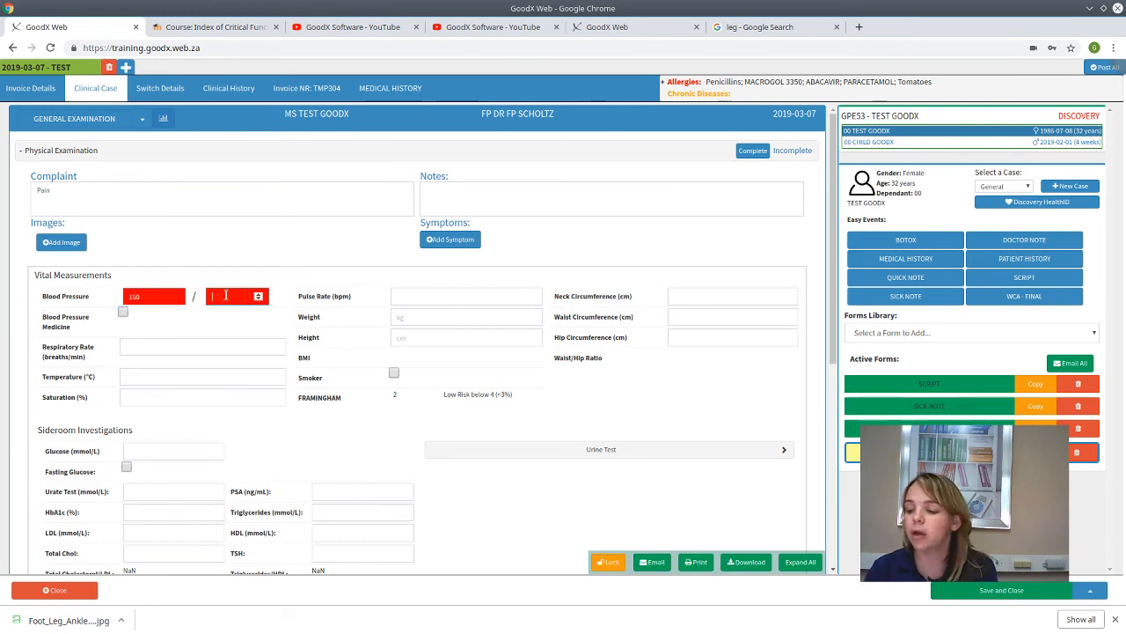
type("80")
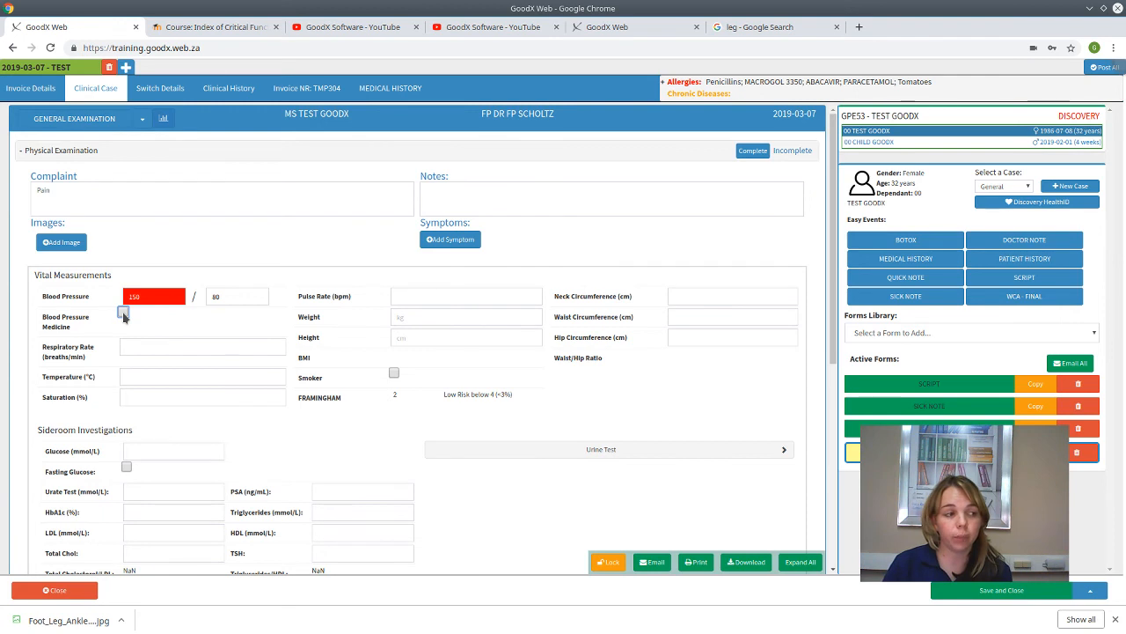
- Enter a pulse rate of 120 bpm, a weight of 60 kg and a height of 168 cm
left_click(459, 295)
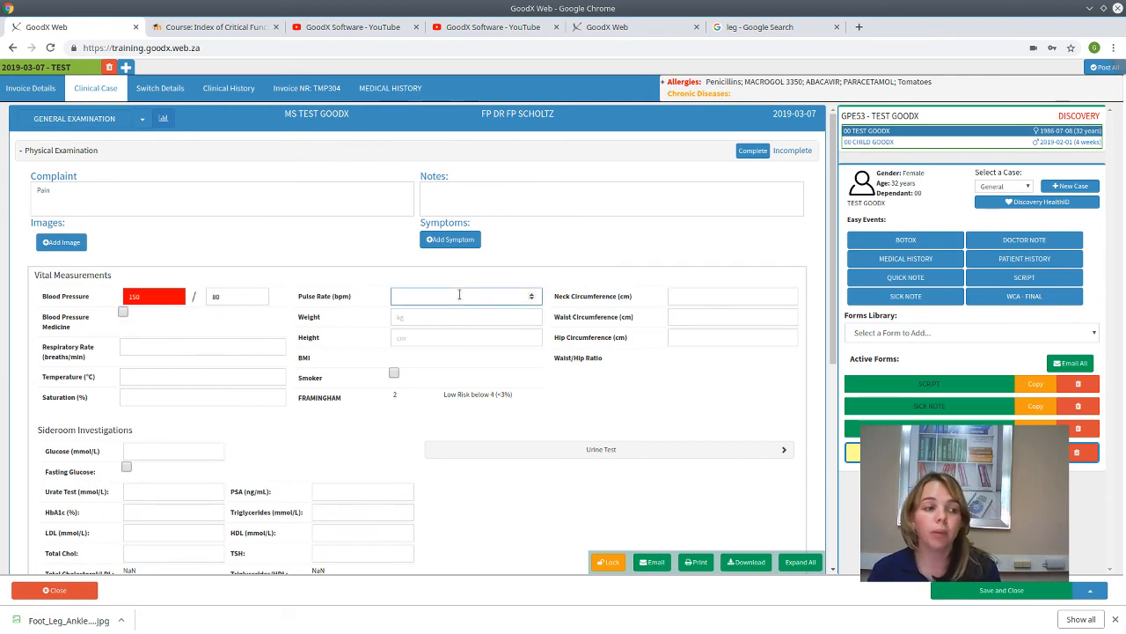
type("120")
key("Tab")
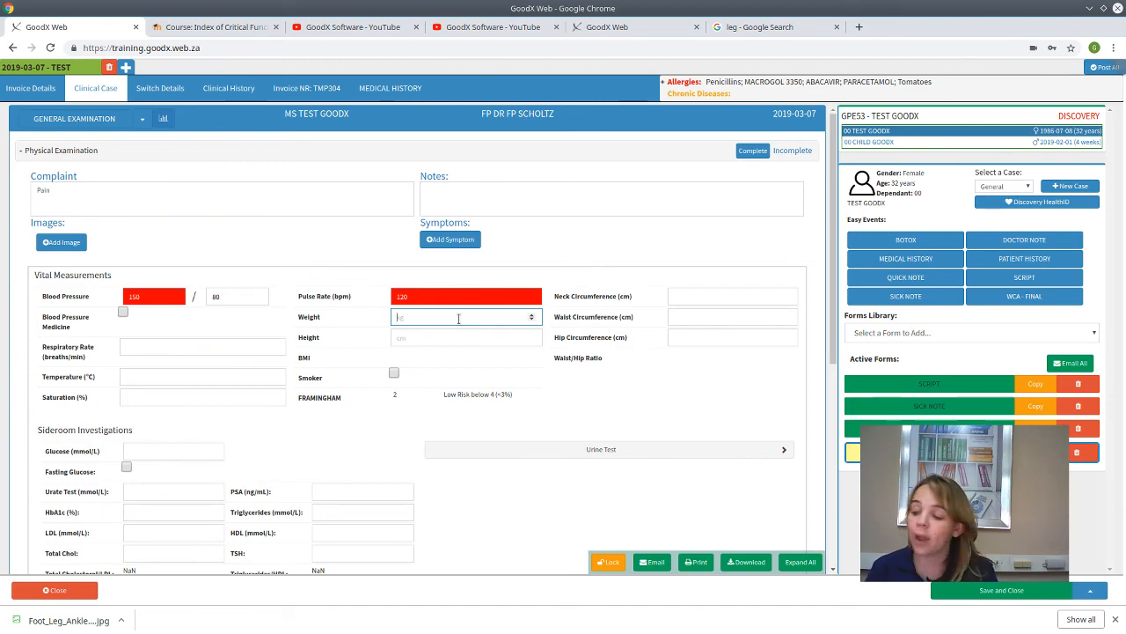
type("60")
key("Tab")
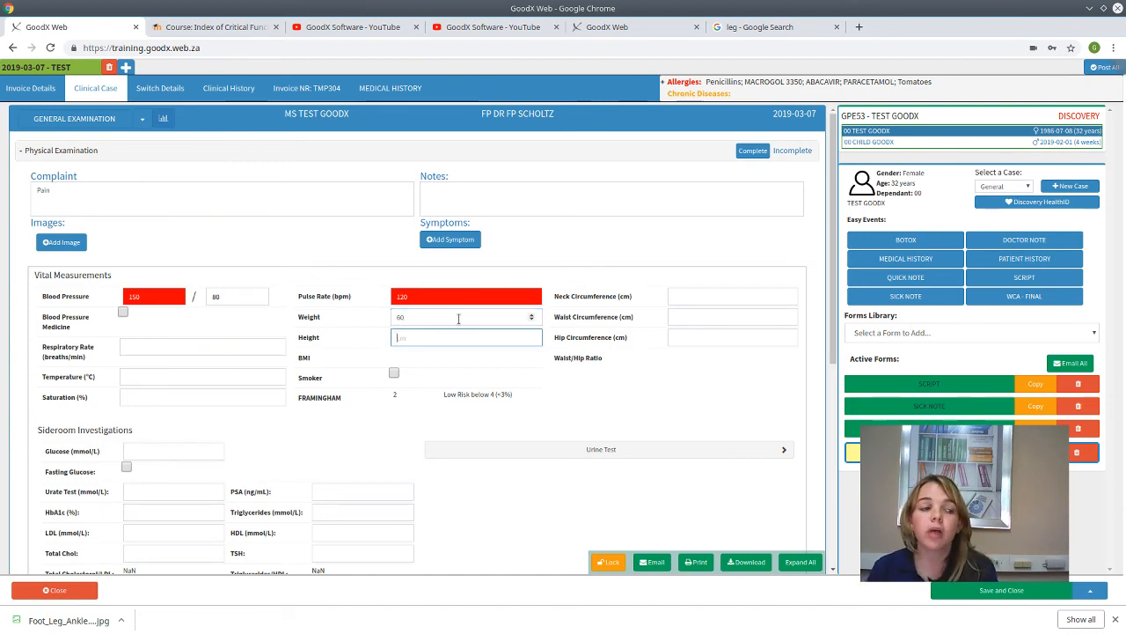
type("168")
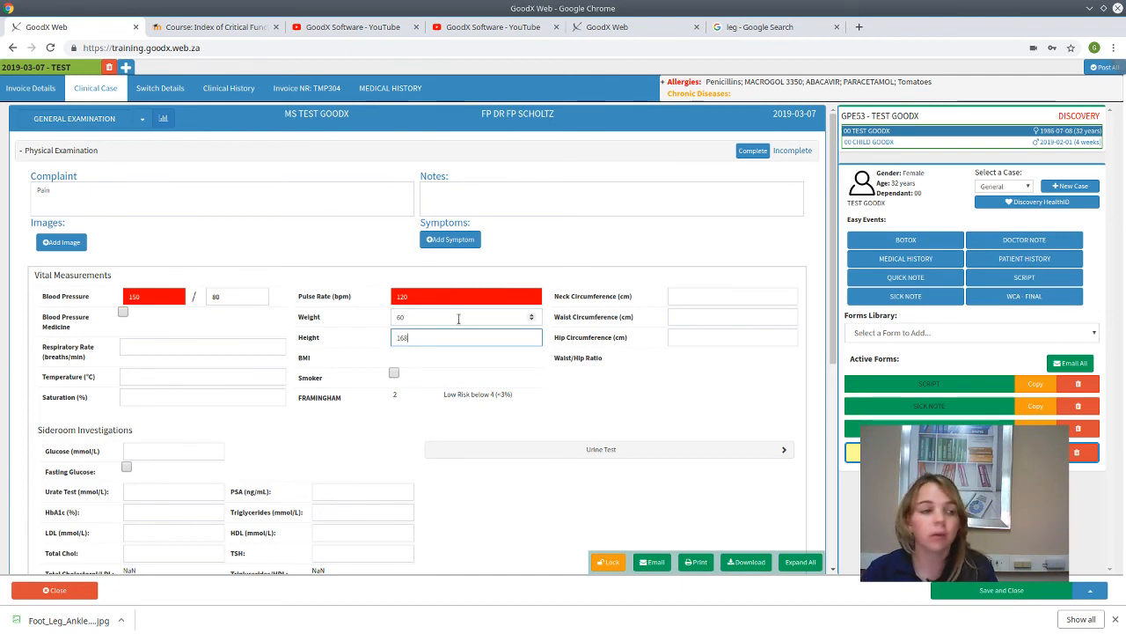
key("Tab")
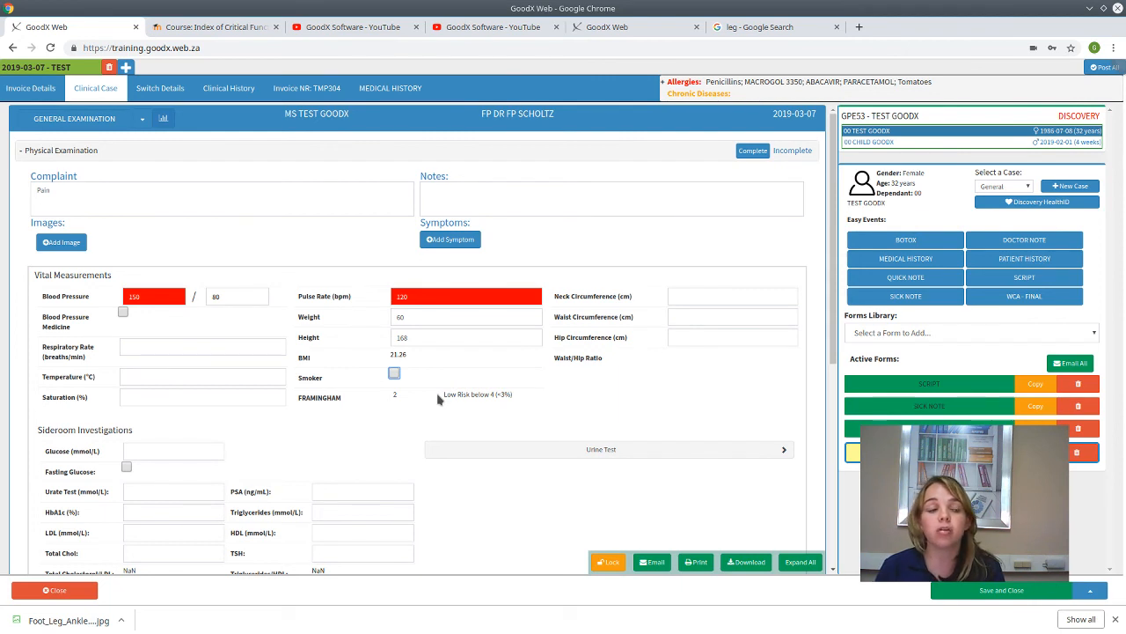
- Enter a temperature of 39 °C in the vital measurements, leaving neck circumference and respiratory rate blank
left_click(682, 290)
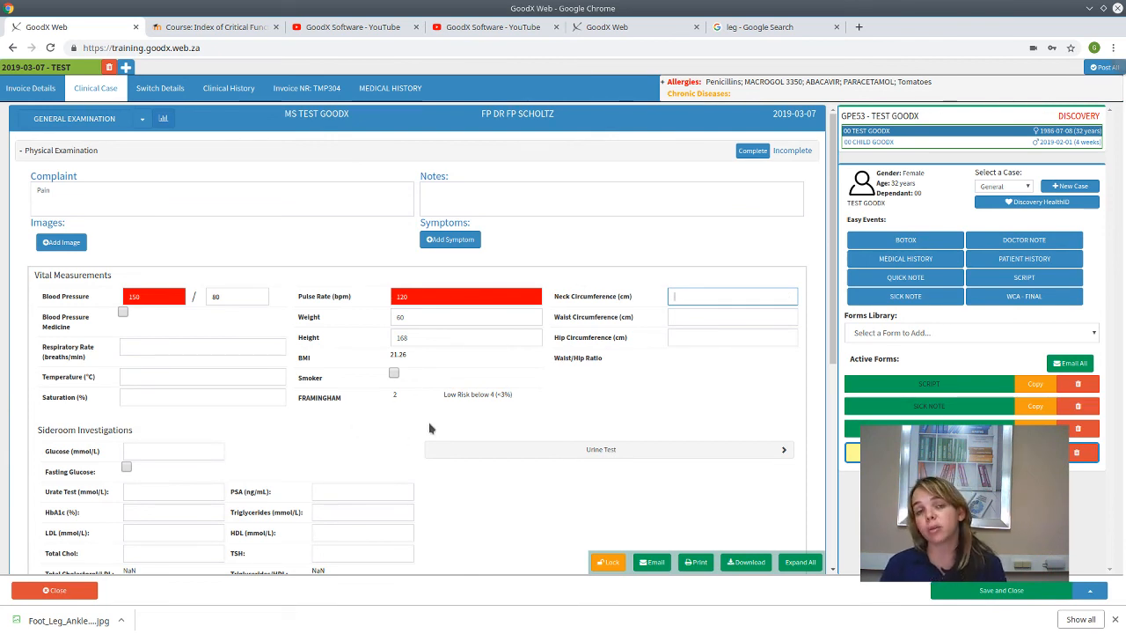
left_click(130, 348)
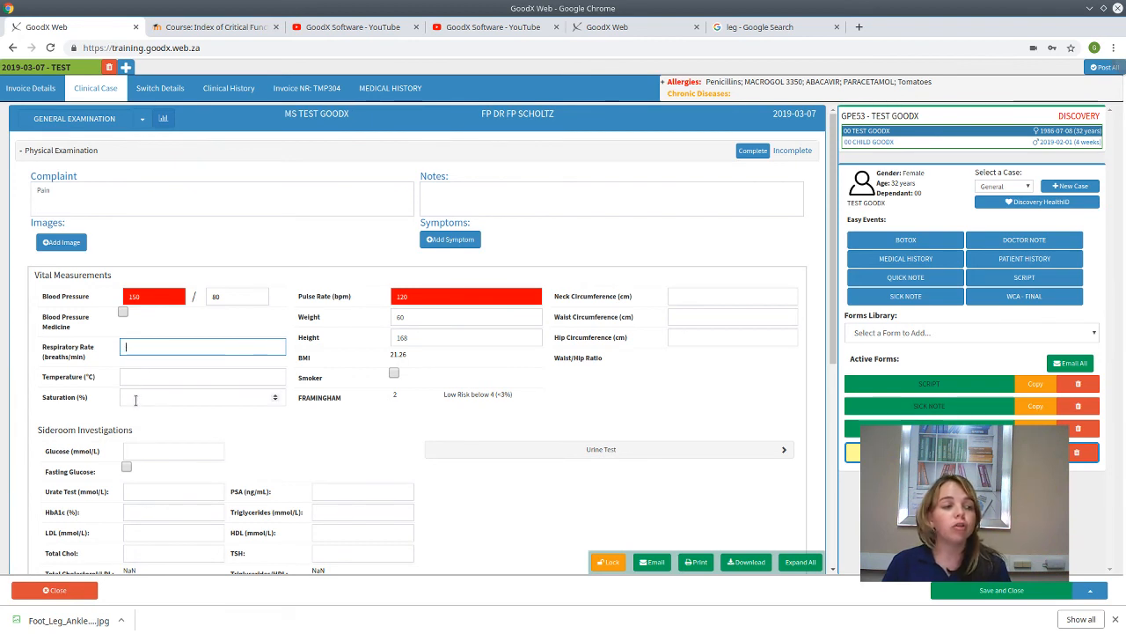
left_click(135, 379)
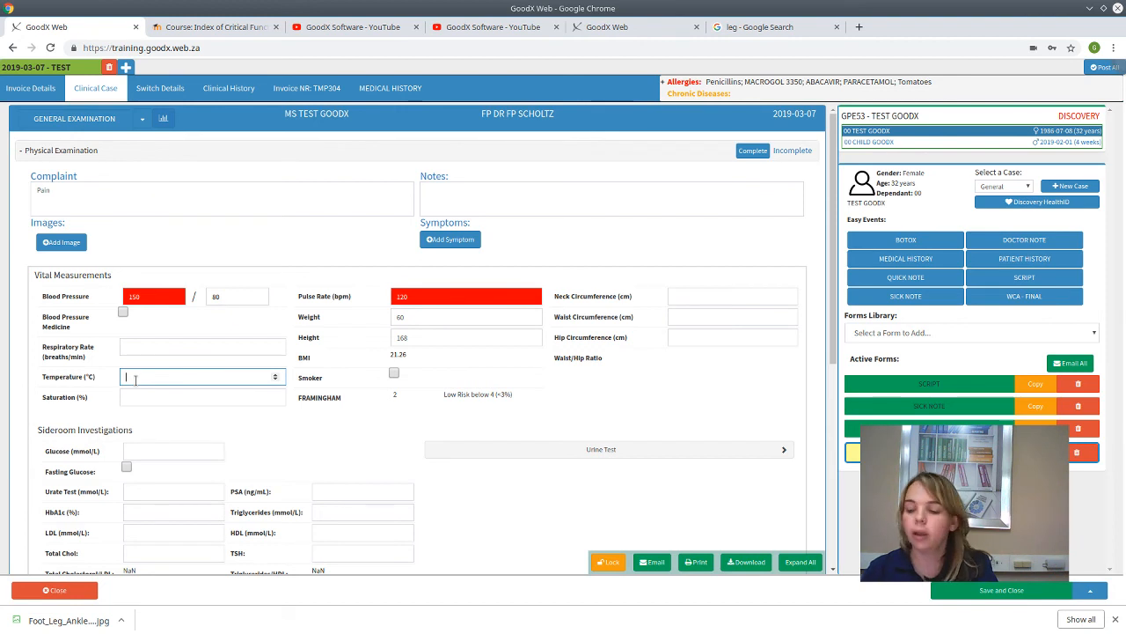
type("39")
key("Tab")
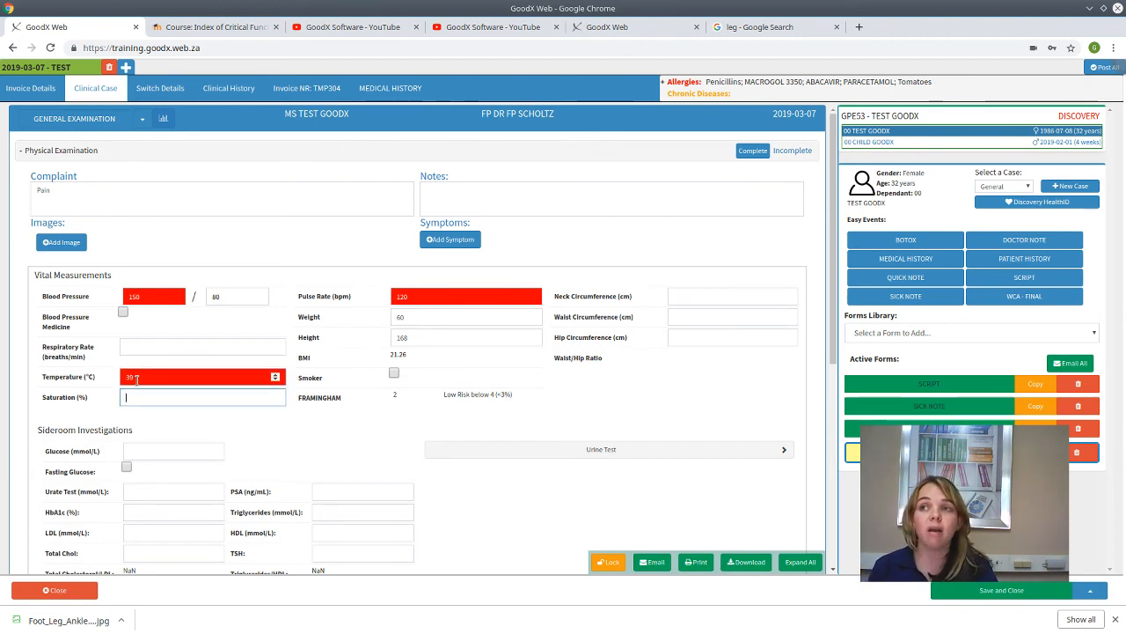
- Review the Sideroom Investigations fields, expanding the Urine Test section to view its options and collapsing it again
scroll(136, 378, "down", 1)
scroll(136, 380, "down", 1)
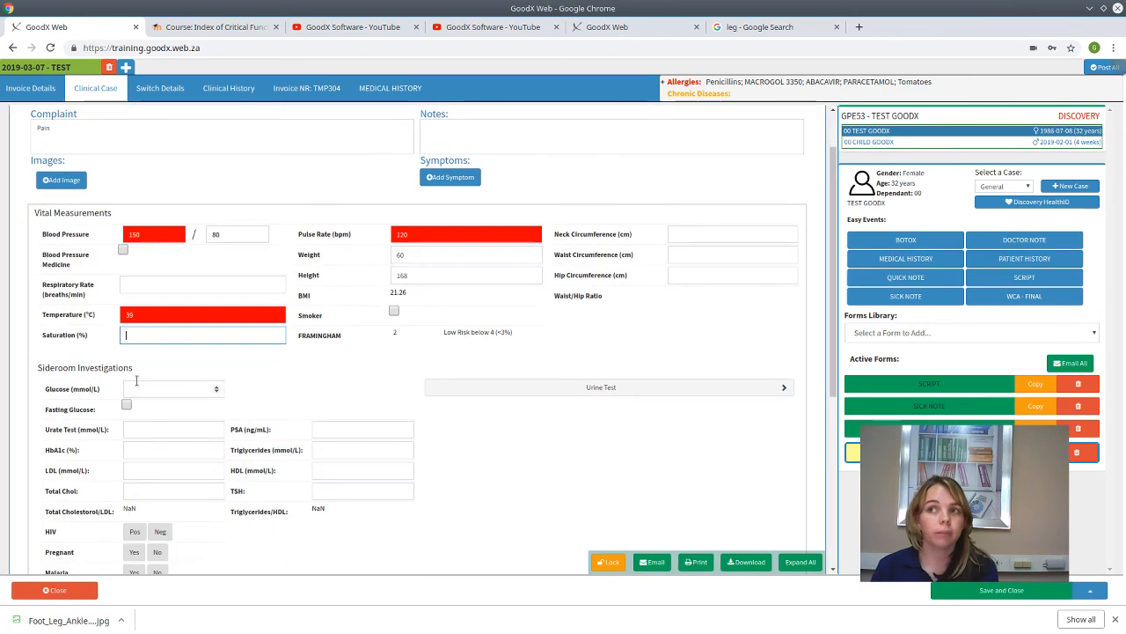
scroll(136, 380, "down", 1)
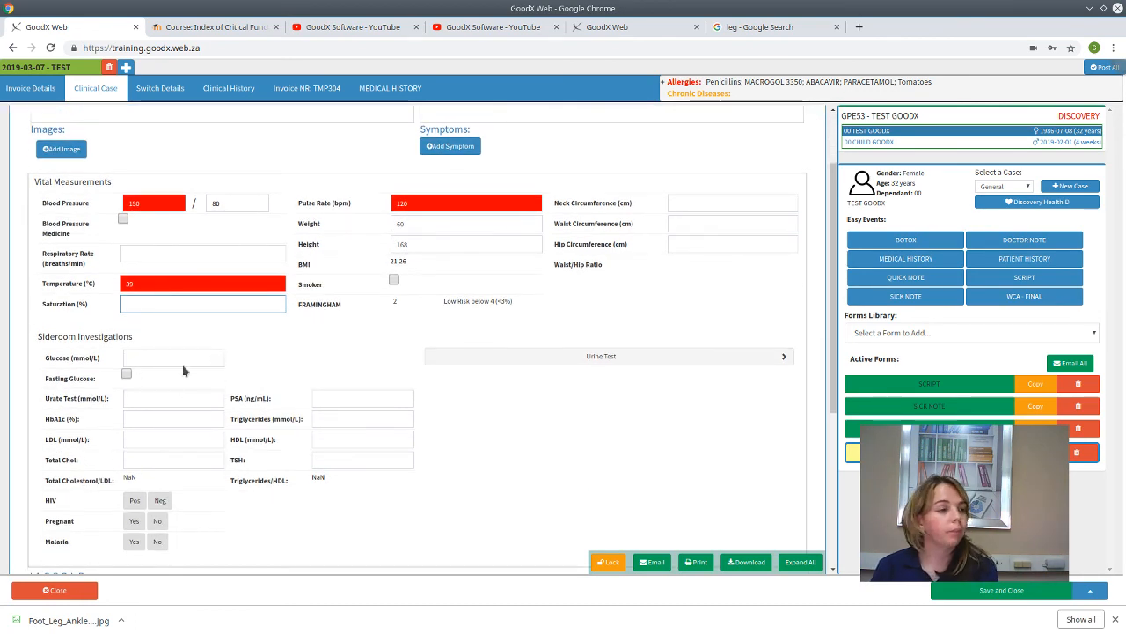
scroll(199, 395, "down", 1)
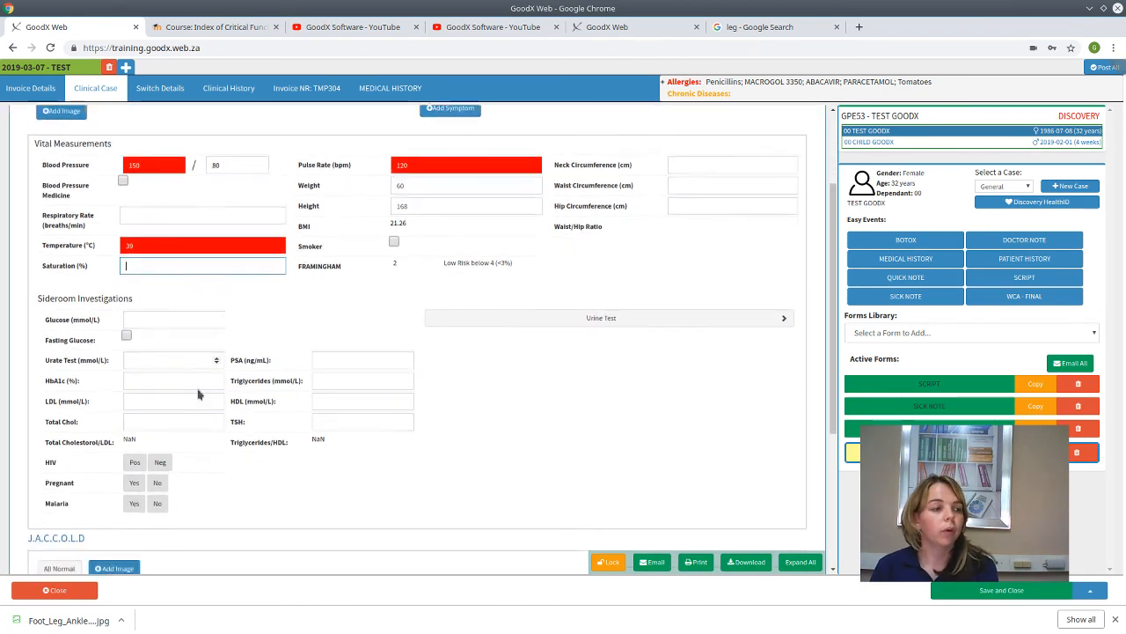
scroll(199, 395, "down", 1)
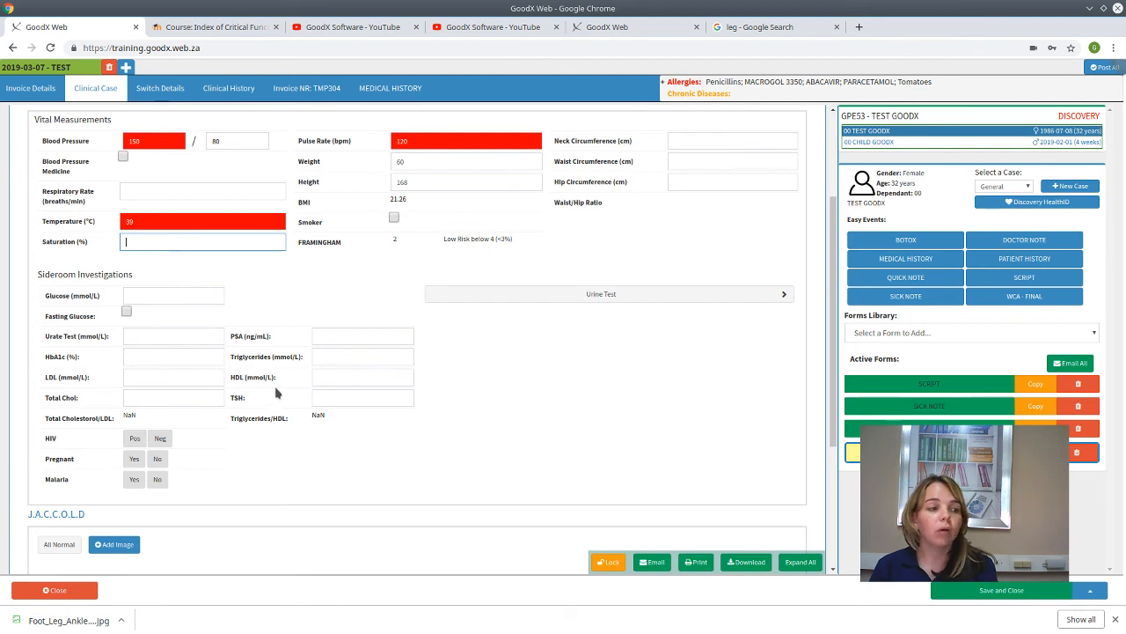
left_click(528, 298)
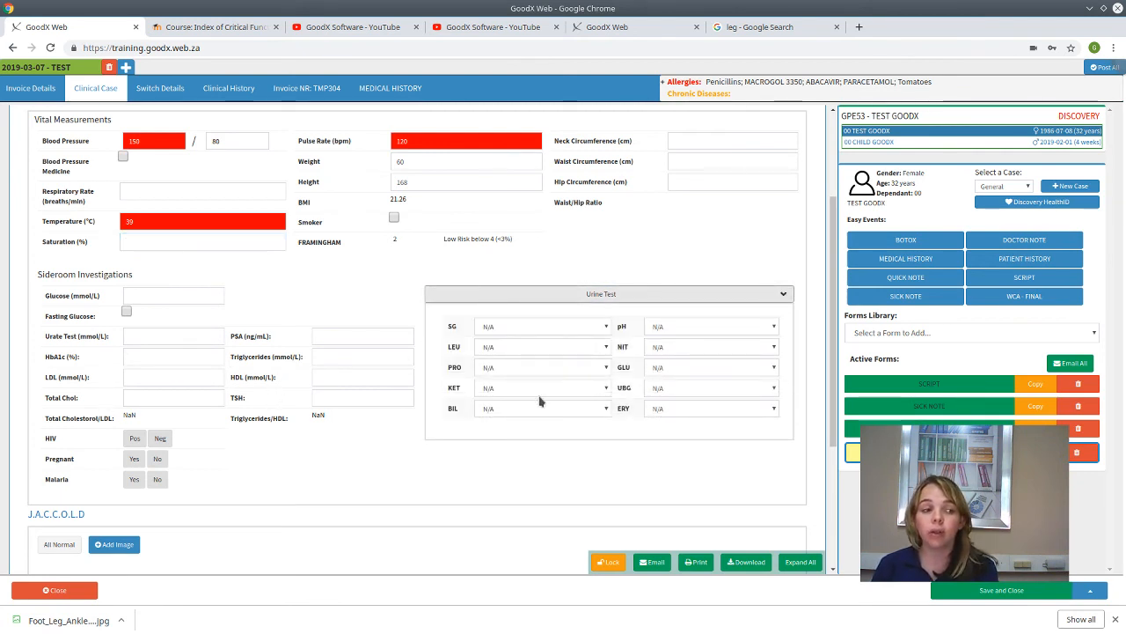
left_click(507, 292)
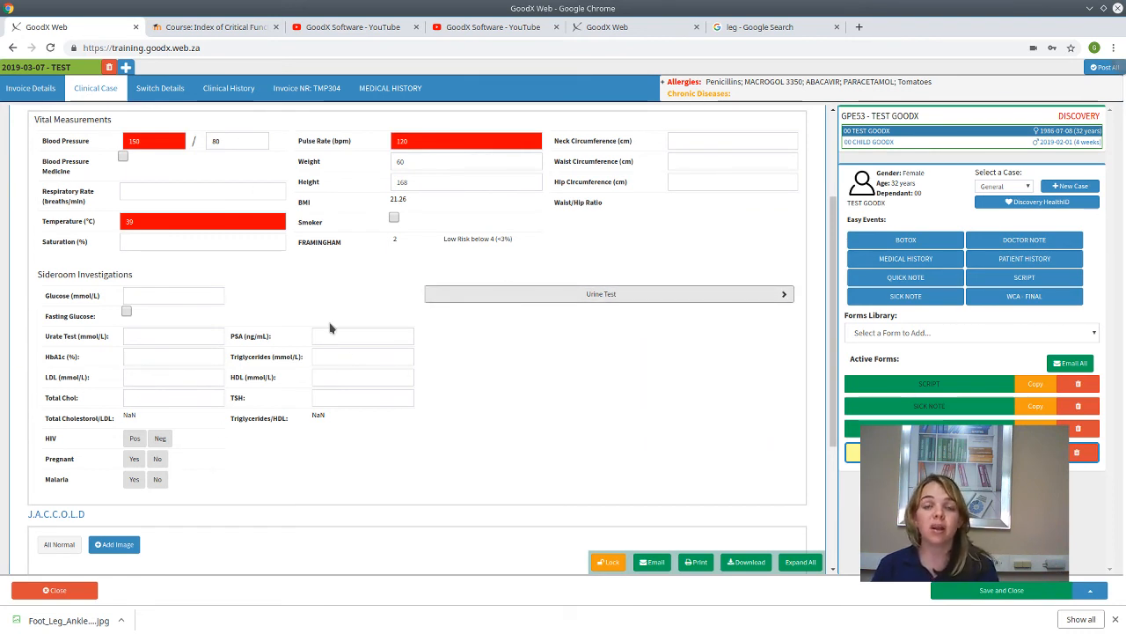
- Set HIV to Neg and Pregnant to Yes in the Sideroom Investigations
scroll(226, 426, "down", 1)
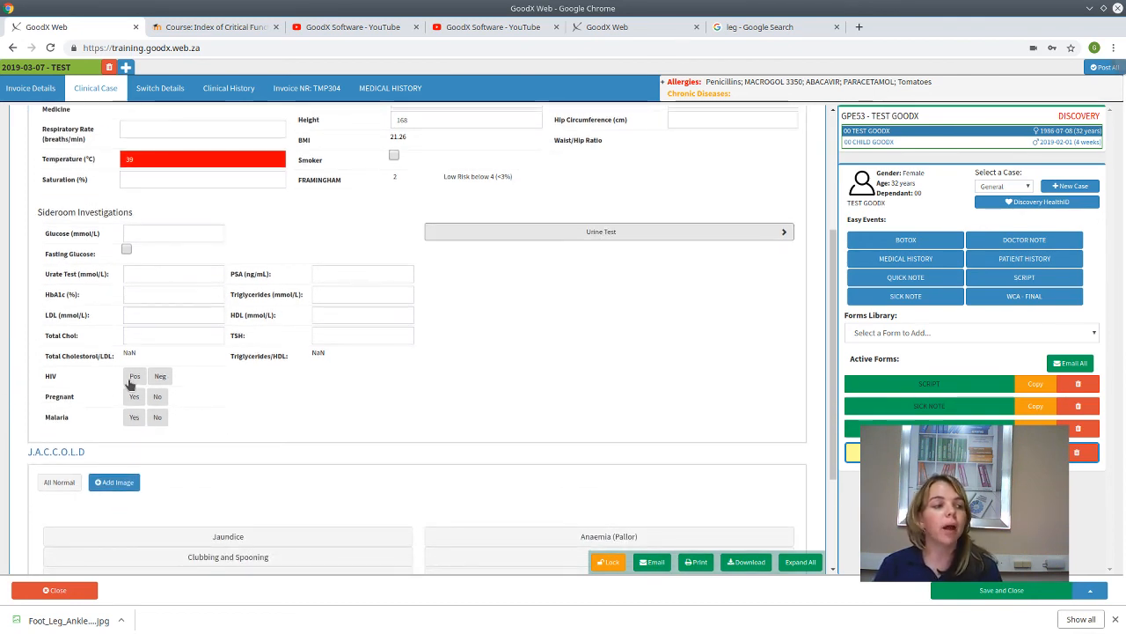
left_click(158, 378)
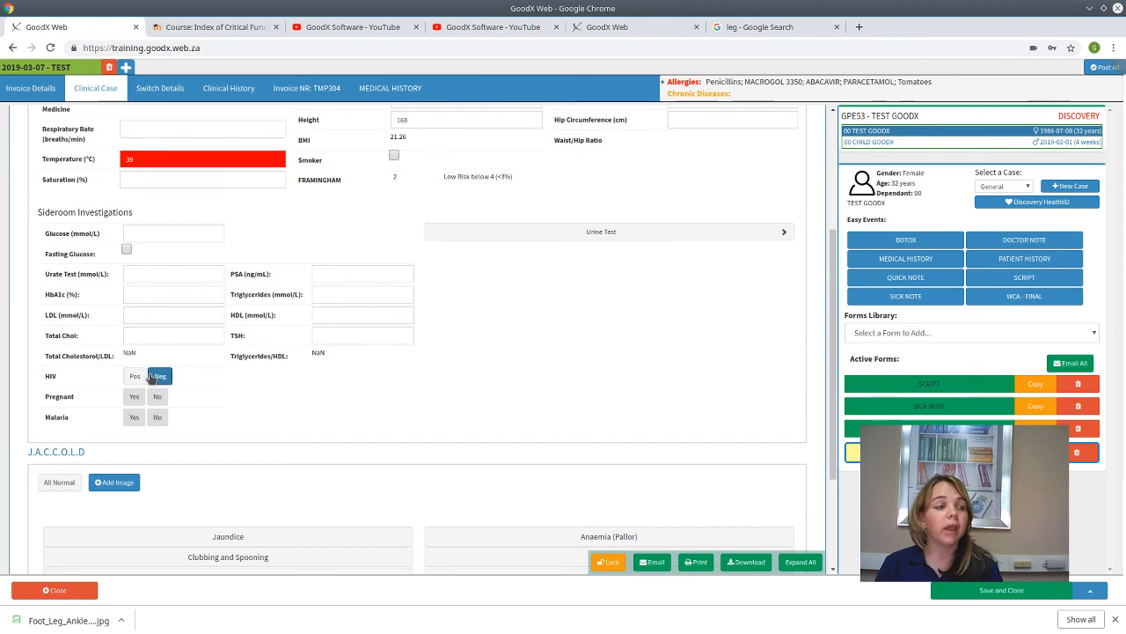
left_click(134, 397)
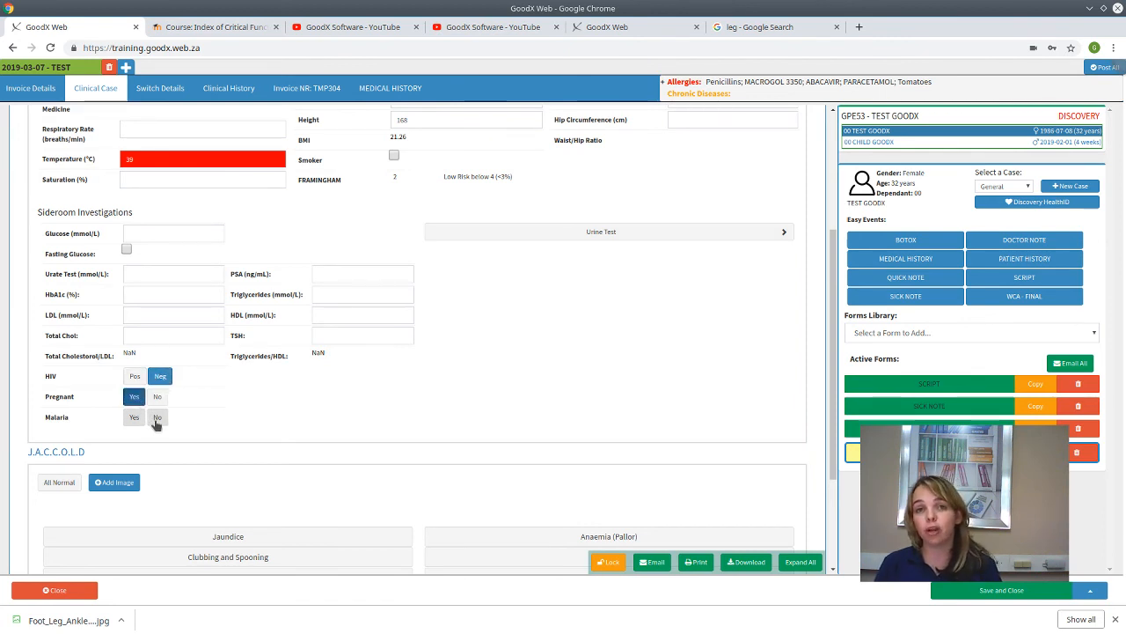
- Set Malaria to No in the Sideroom Investigations
left_click(156, 418)
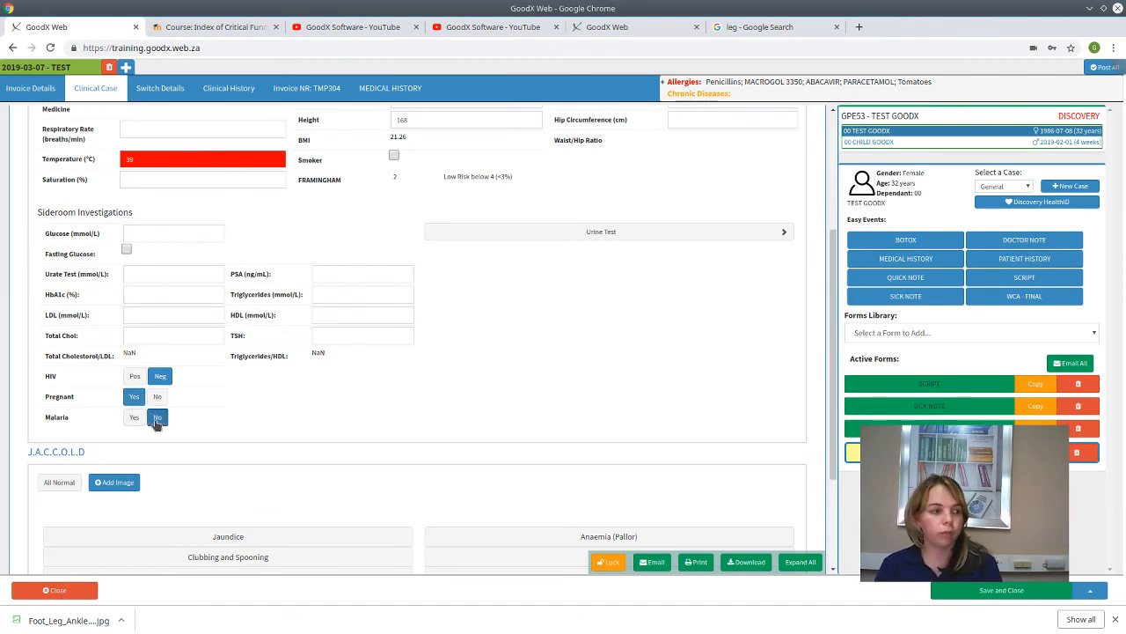
scroll(141, 422, "down", 2)
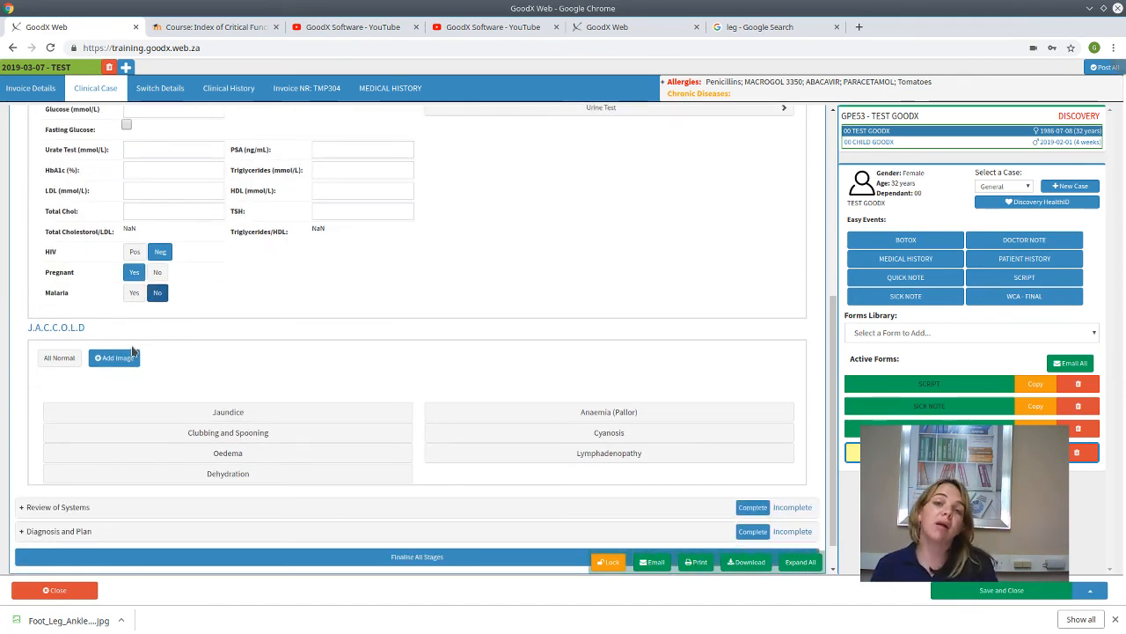
scroll(106, 352, "down", 1)
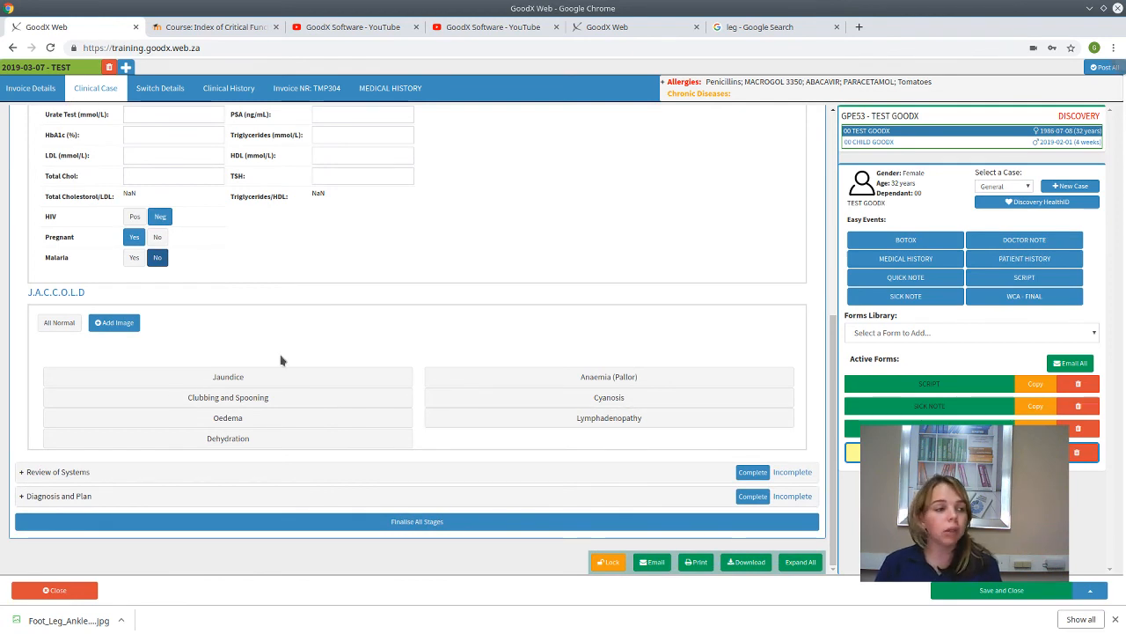
- Mark Jaundice and Anaemia (Pallor) as abnormal and Dehydration and Oedema as normal in the J.A.C.C.O.L.D section
left_click(151, 382)
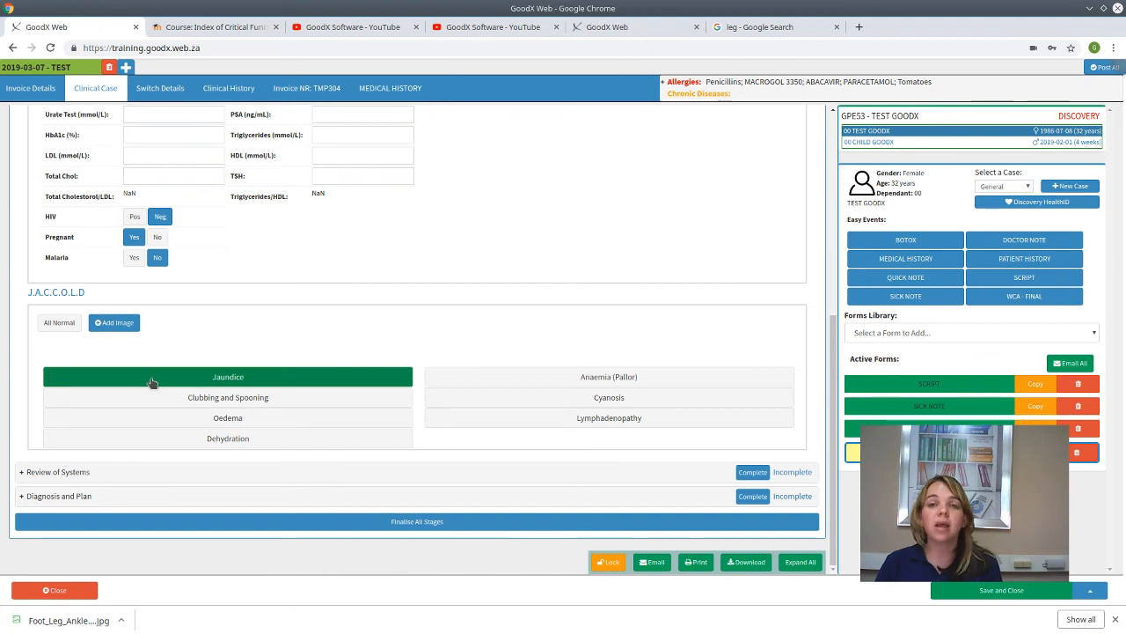
left_click(152, 382)
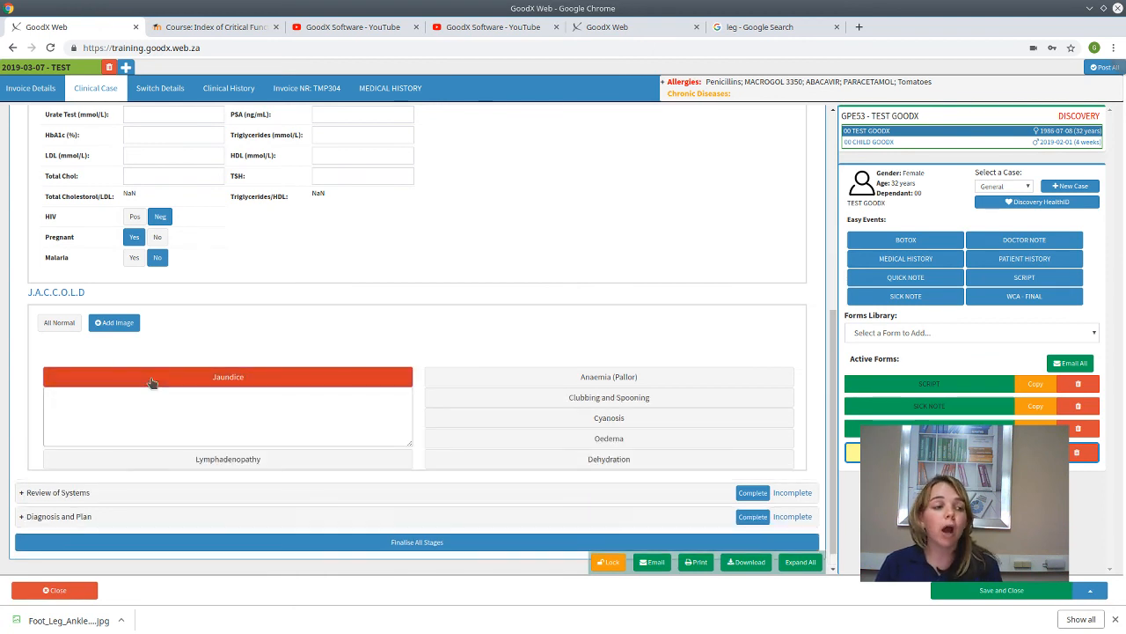
left_click(164, 412)
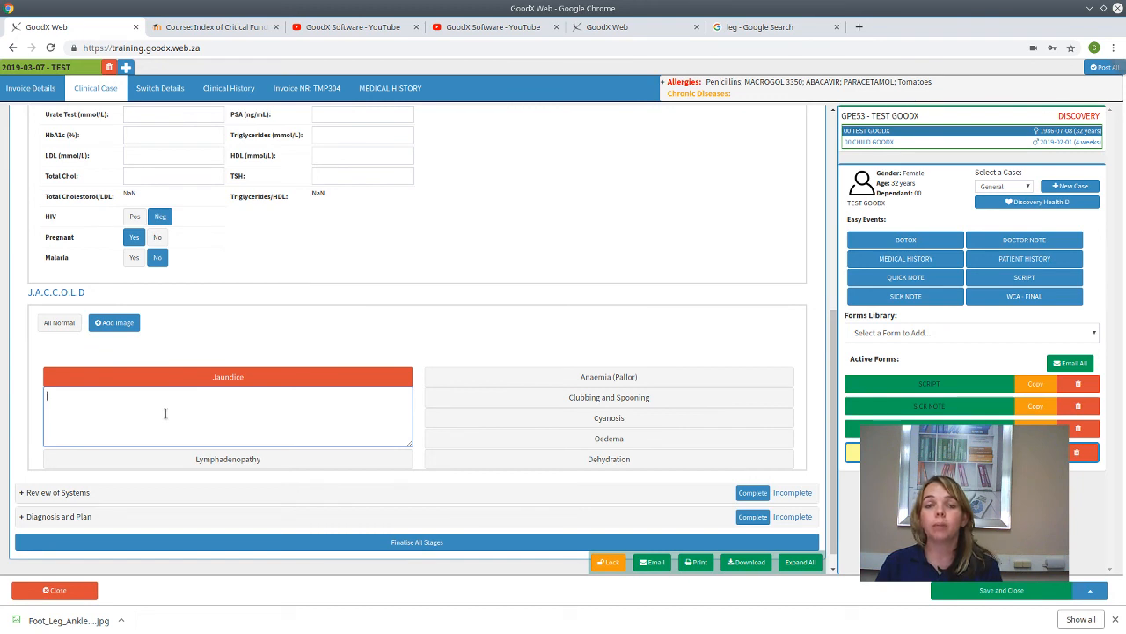
left_click(572, 381)
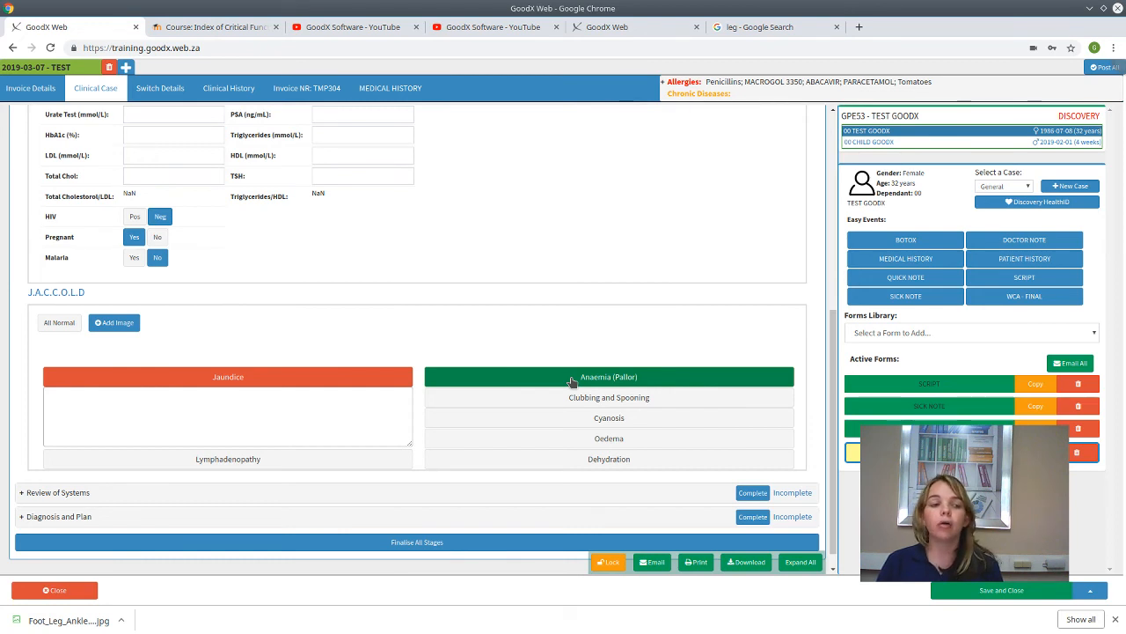
left_click(572, 381)
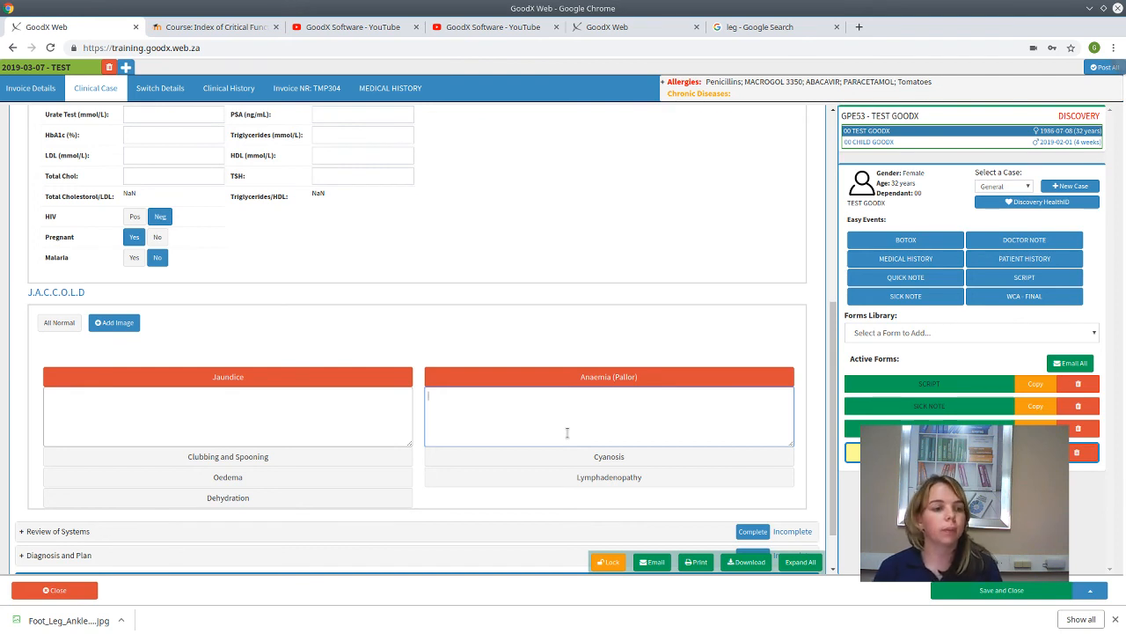
scroll(568, 434, "down", 1)
left_click(299, 446)
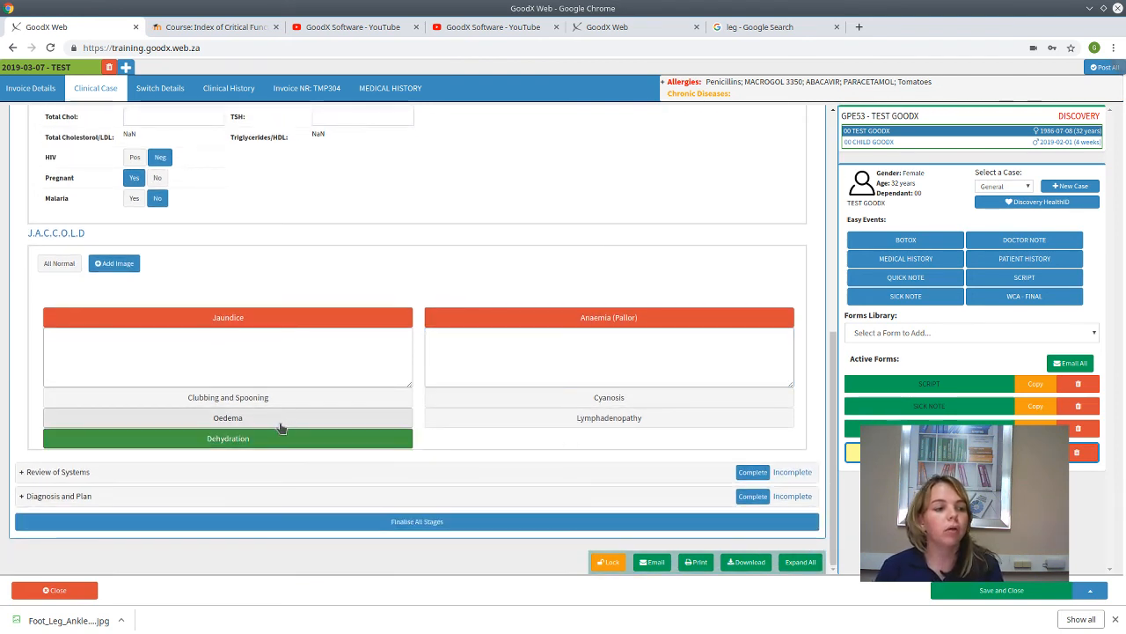
left_click(279, 422)
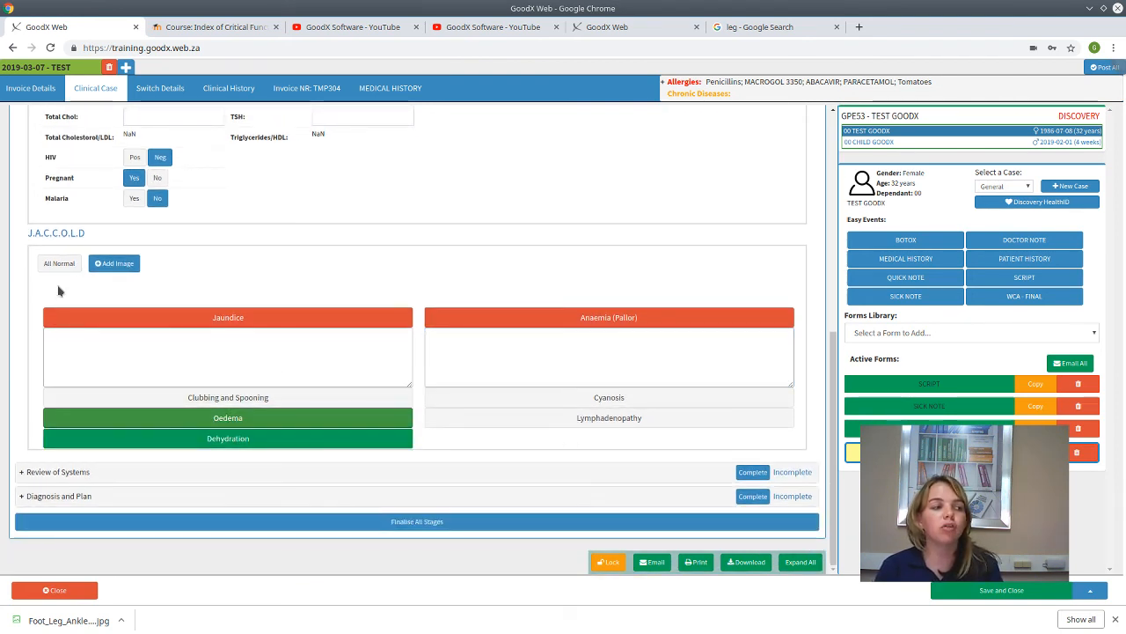
- Set all J.A.C.C.O.L.D findings to normal and mark the Physical Examination stage as complete
left_click(59, 267)
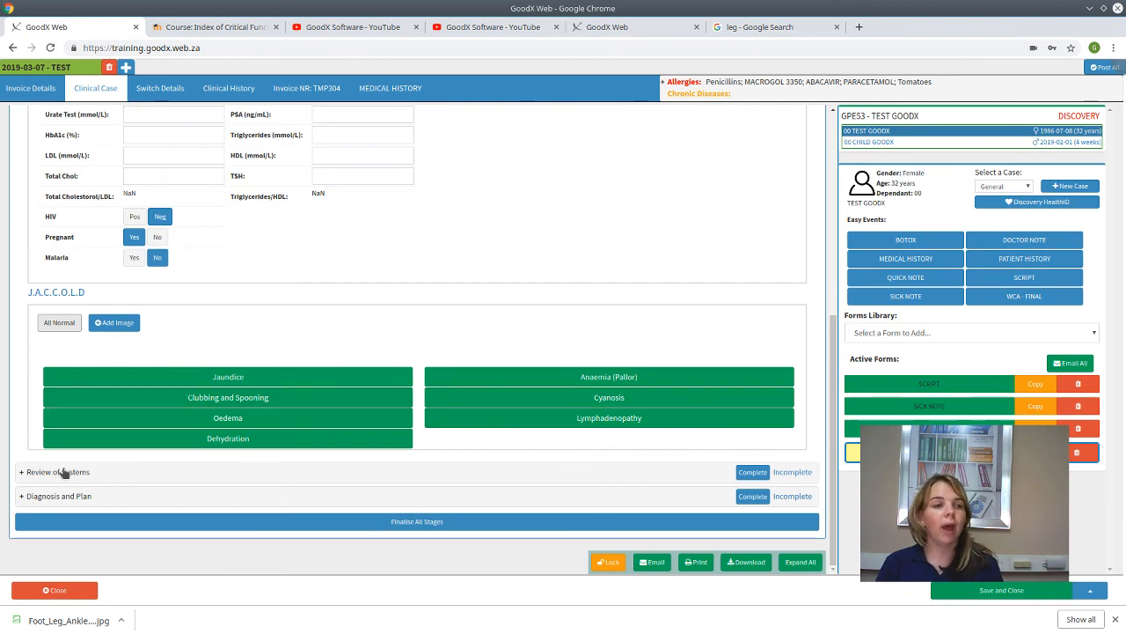
scroll(488, 326, "up", 7)
scroll(279, 408, "down", 7)
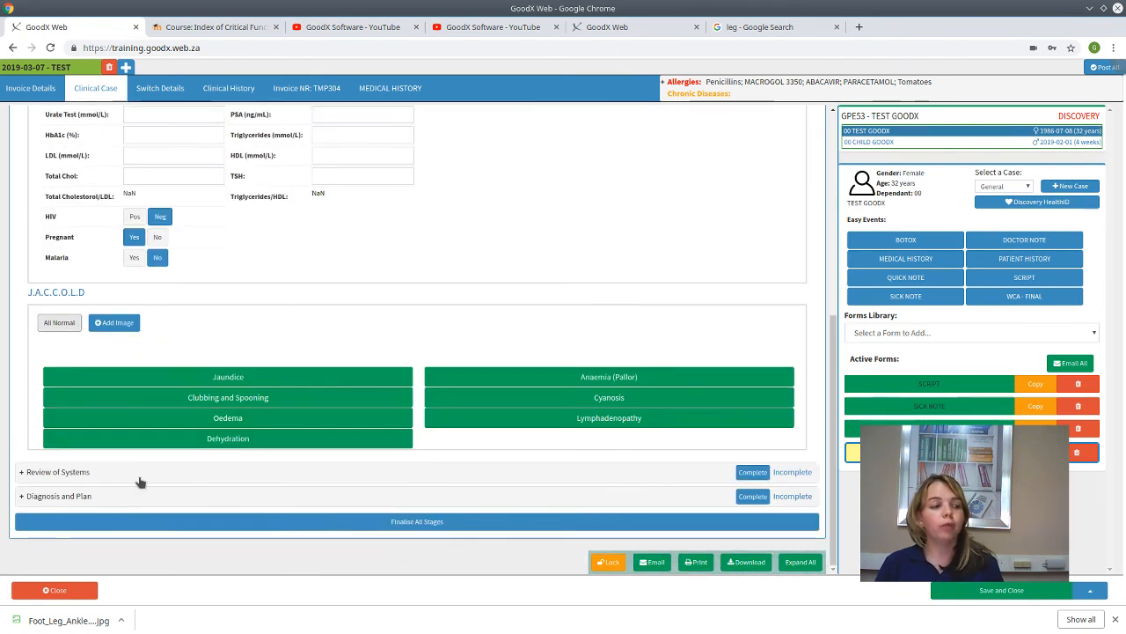
scroll(377, 304, "up", 5)
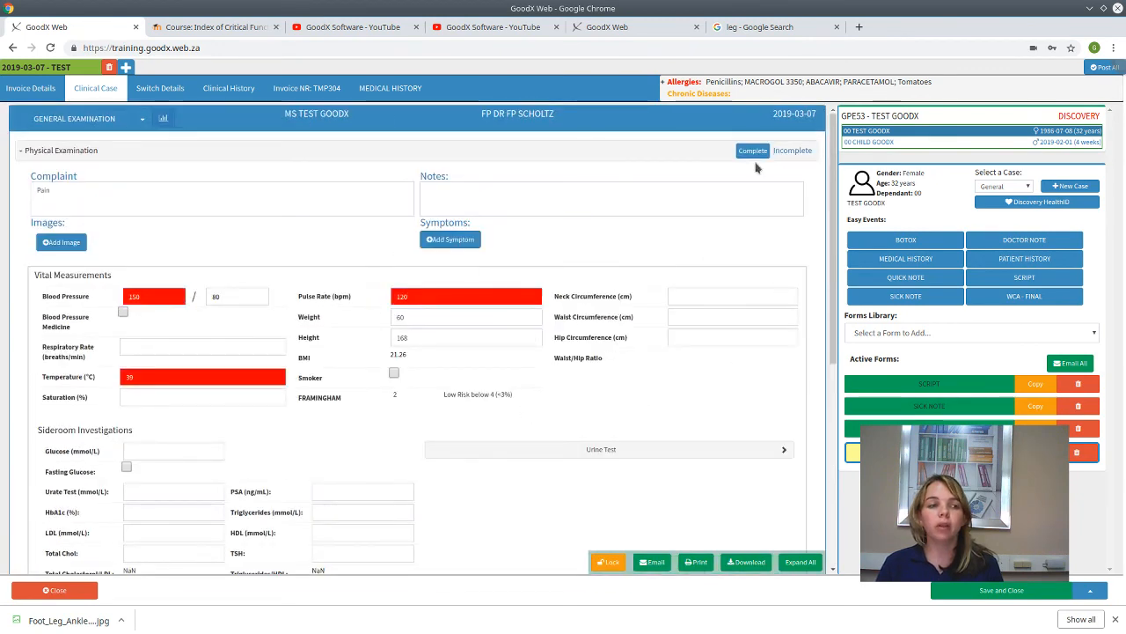
left_click(753, 151)
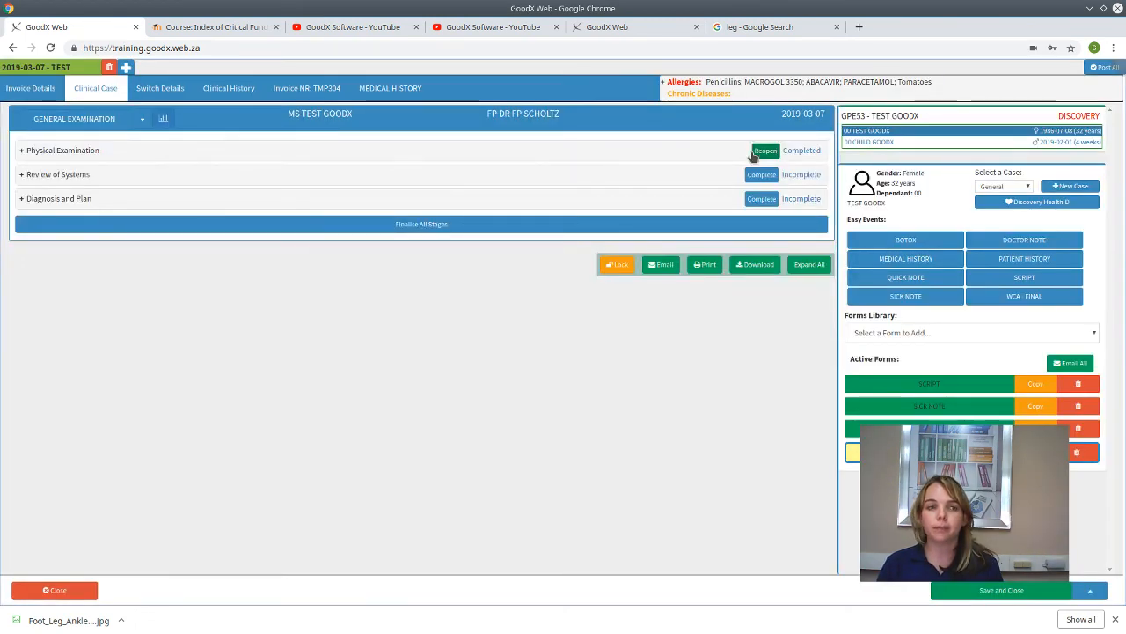
- Expand ENT and Ophthalmology in the Review of Systems and mark Eyes as abnormal
left_click(44, 175)
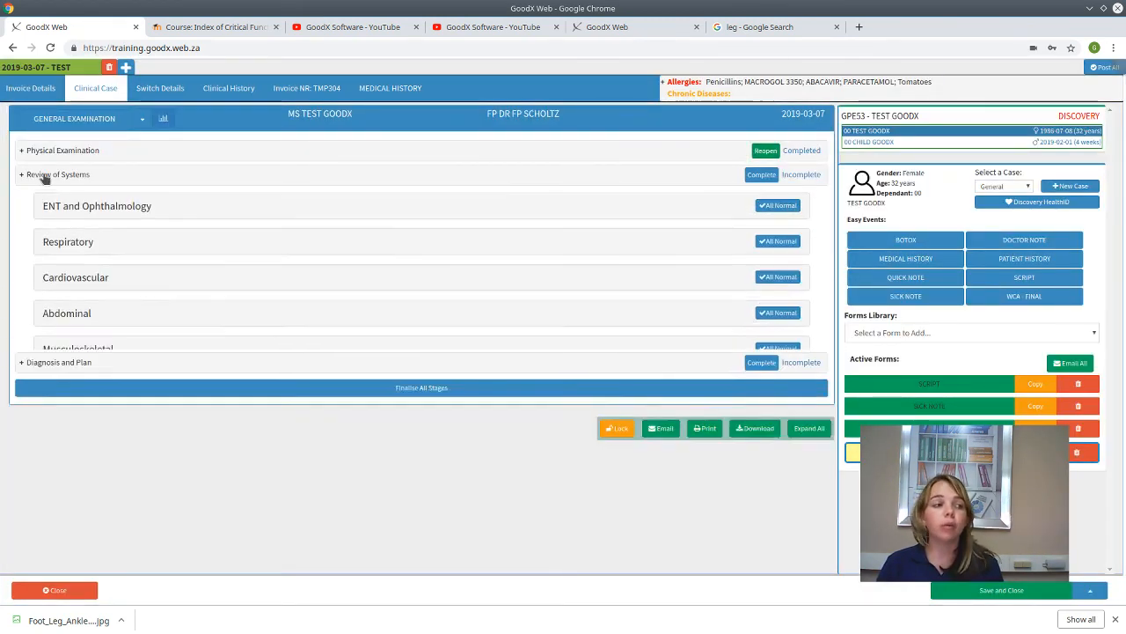
left_click(101, 213)
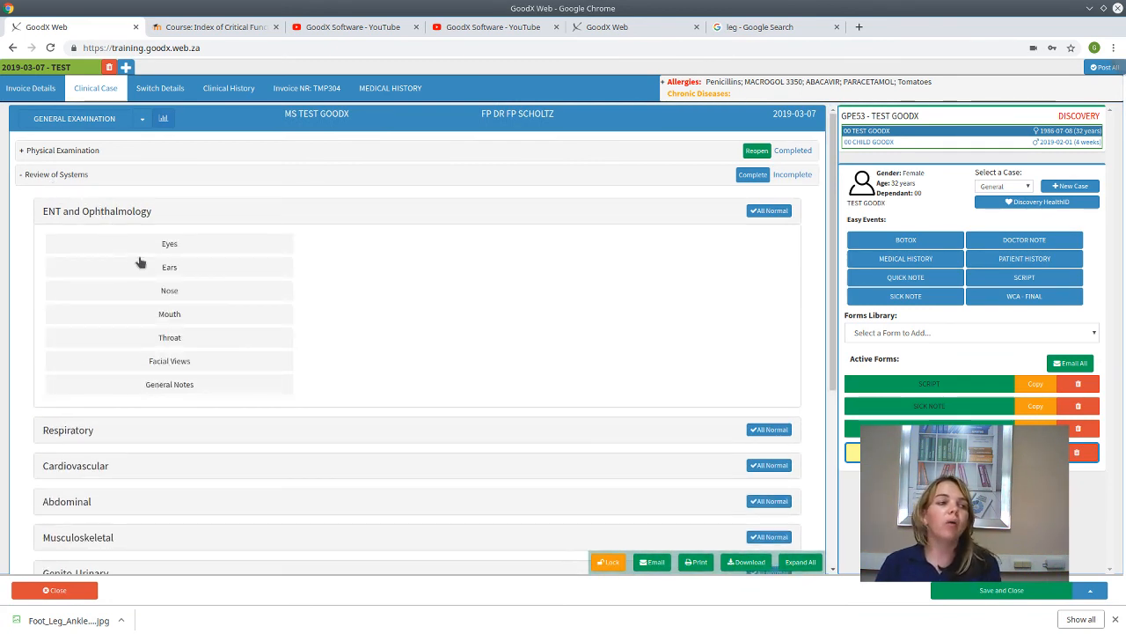
left_click(135, 254)
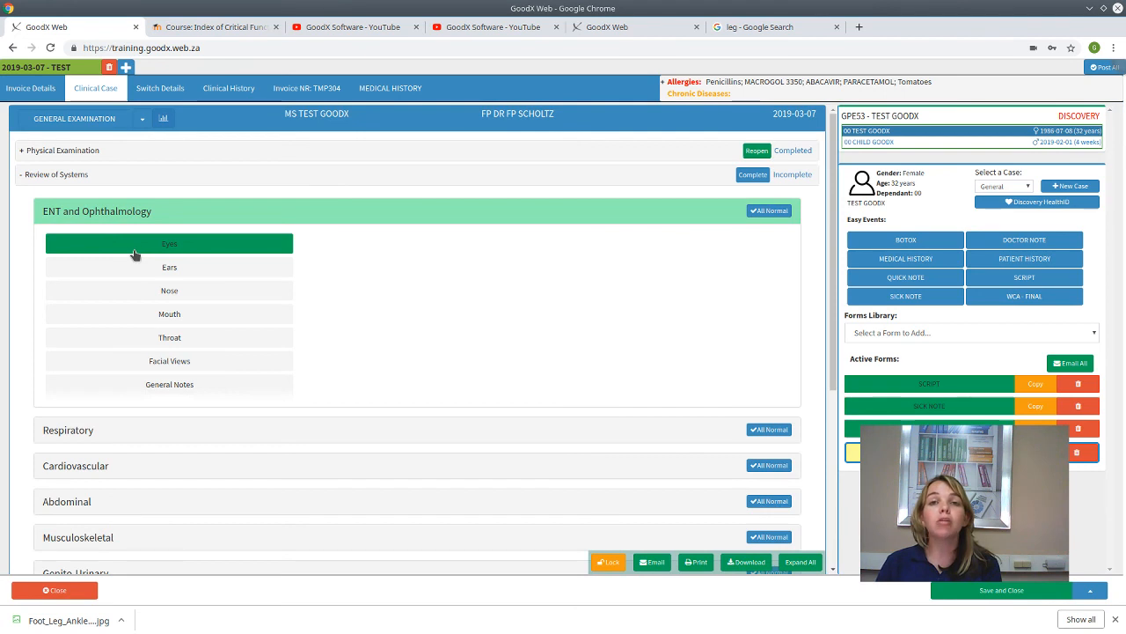
left_click(135, 254)
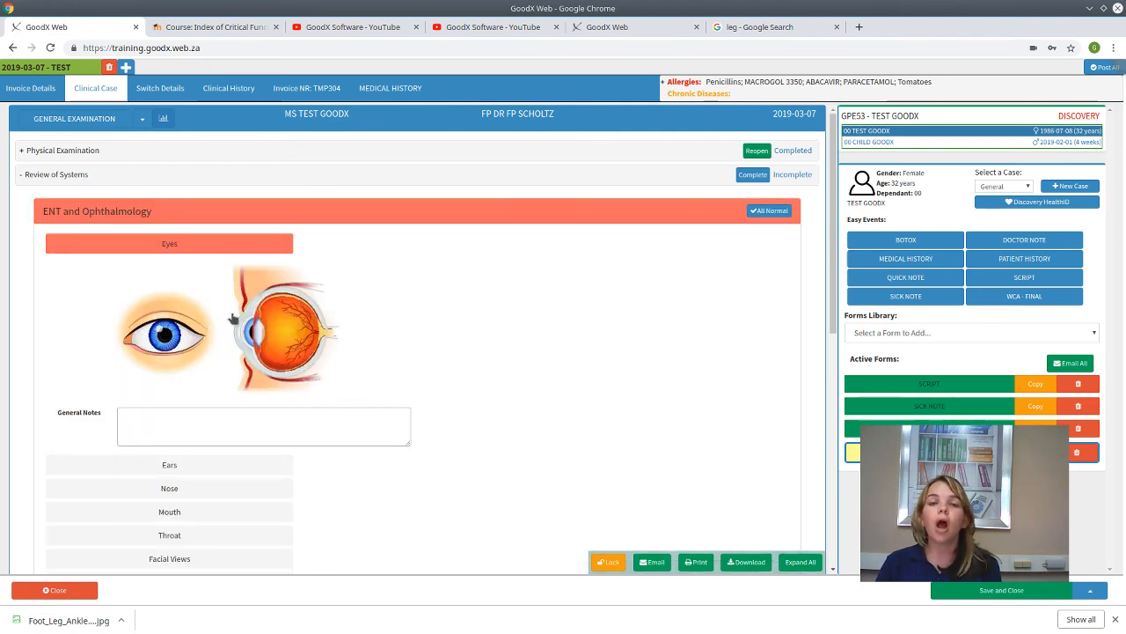
- Annotate the eye diagram in red with two arrows at the eyeball's front, a circle around its back and a line at the eye corner, and save it
left_click(331, 344)
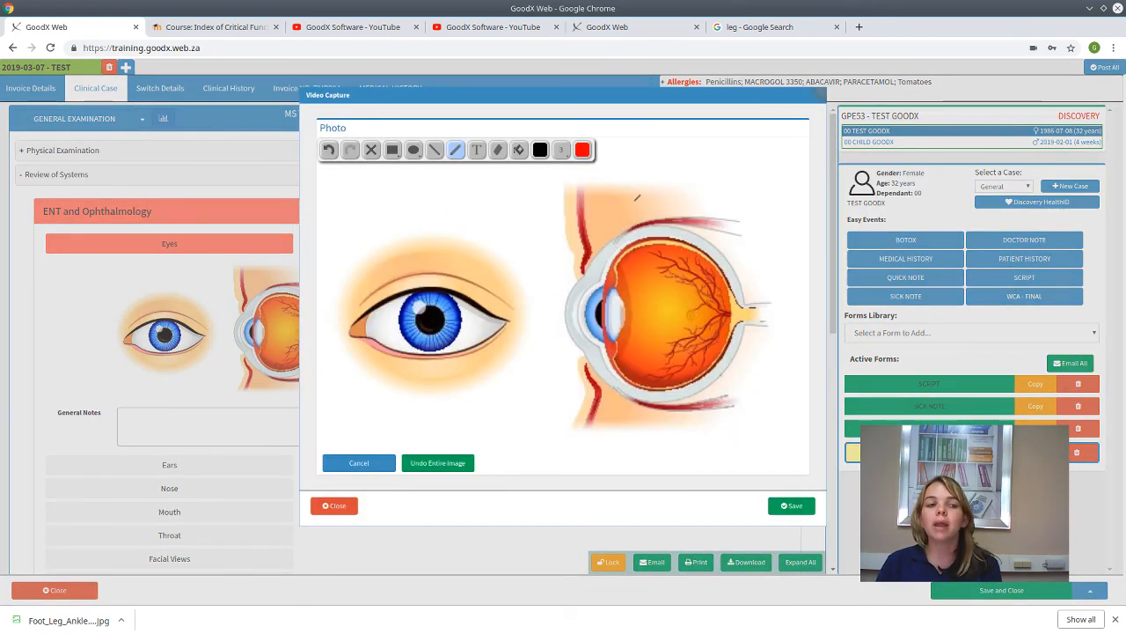
mouse_move(528, 252)
left_mouse_down()
mouse_move(579, 290)
mouse_move(572, 263)
left_mouse_up()
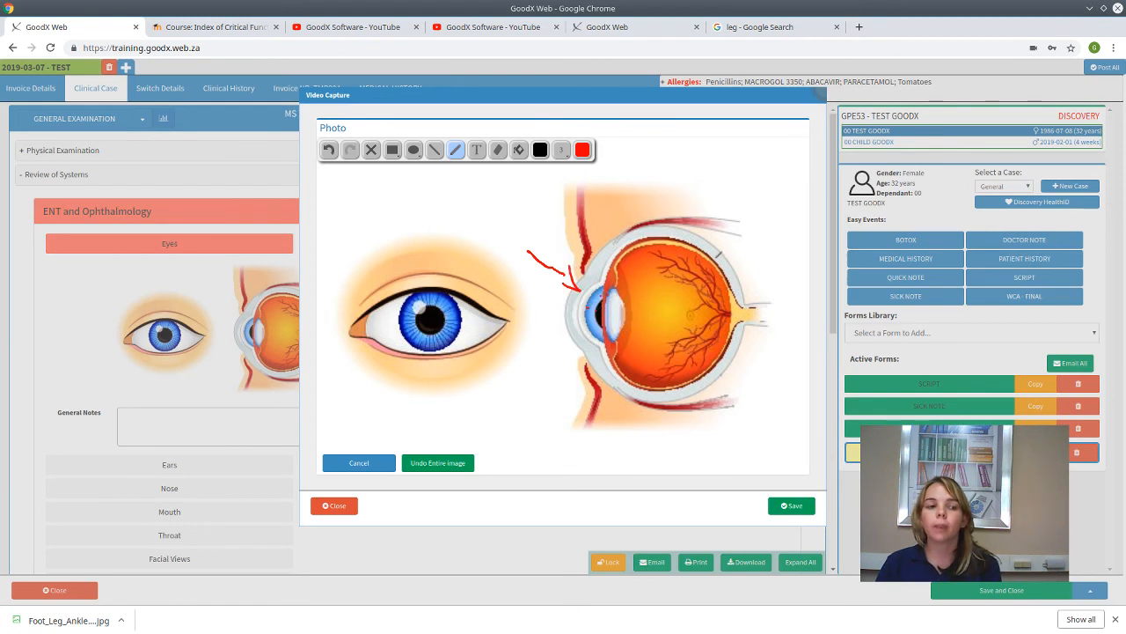
mouse_move(761, 284)
left_mouse_down()
mouse_move(706, 283)
mouse_move(746, 338)
mouse_move(754, 286)
left_mouse_up()
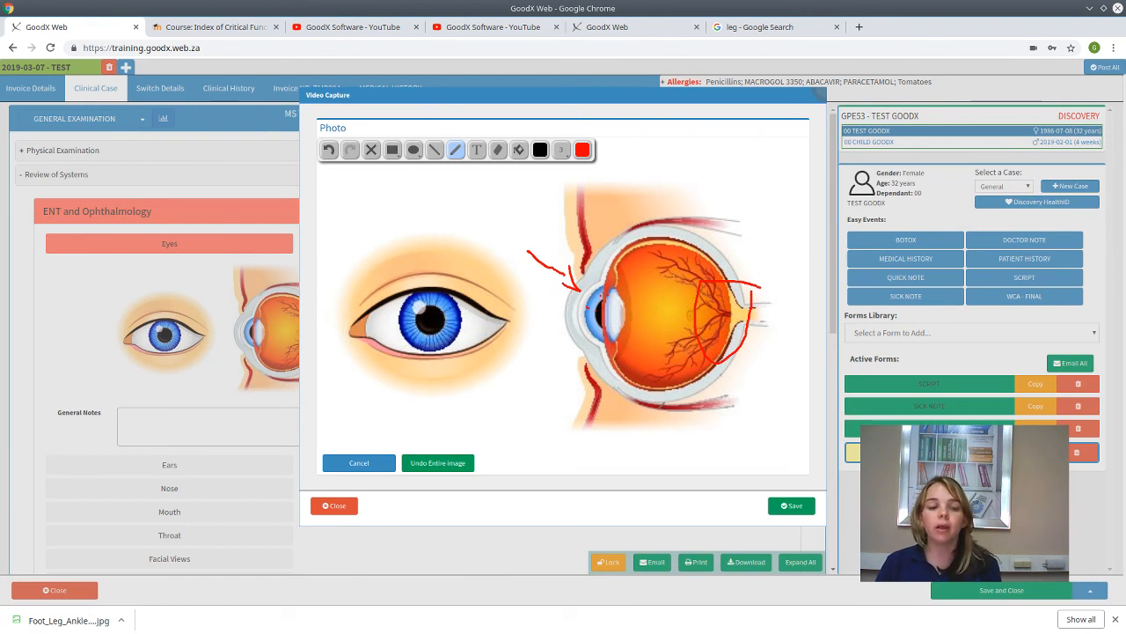
mouse_move(554, 387)
left_mouse_down()
mouse_move(578, 346)
mouse_move(579, 361)
left_mouse_up()
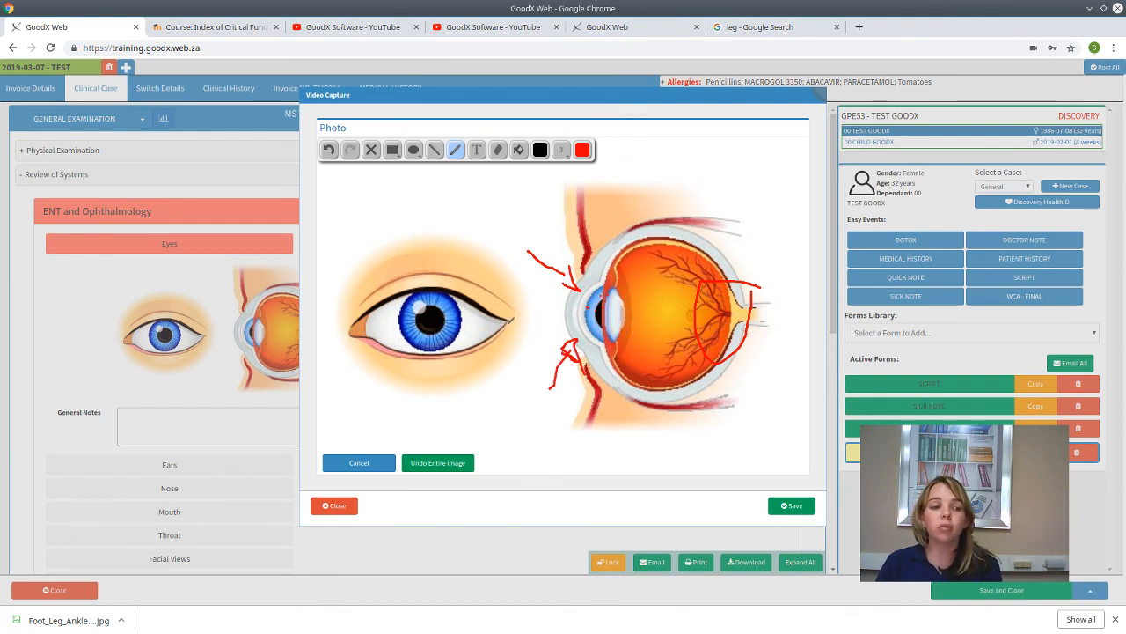
left_click_drag(508, 325, 527, 314)
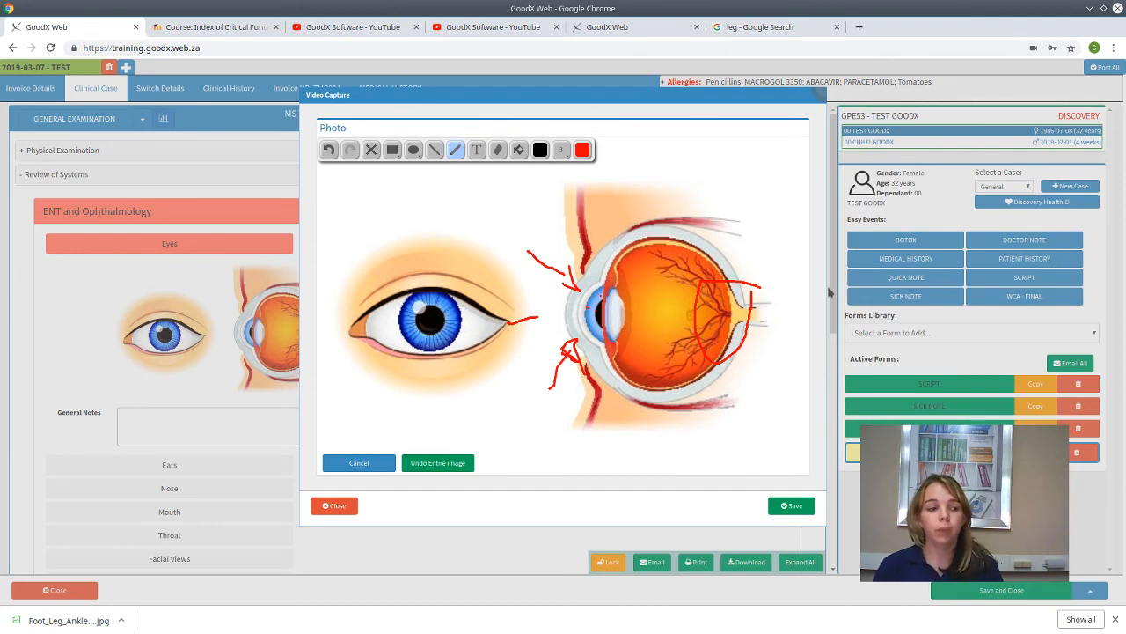
left_click(795, 505)
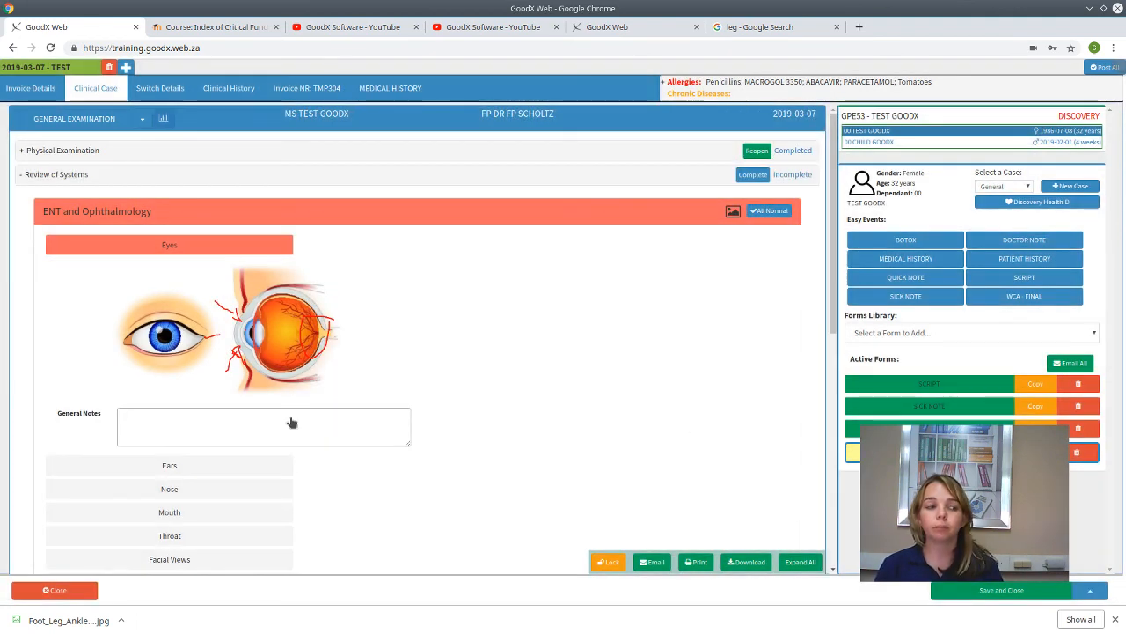
- Enter "3 cm cut" in the general notes for Eyes
left_click(281, 438)
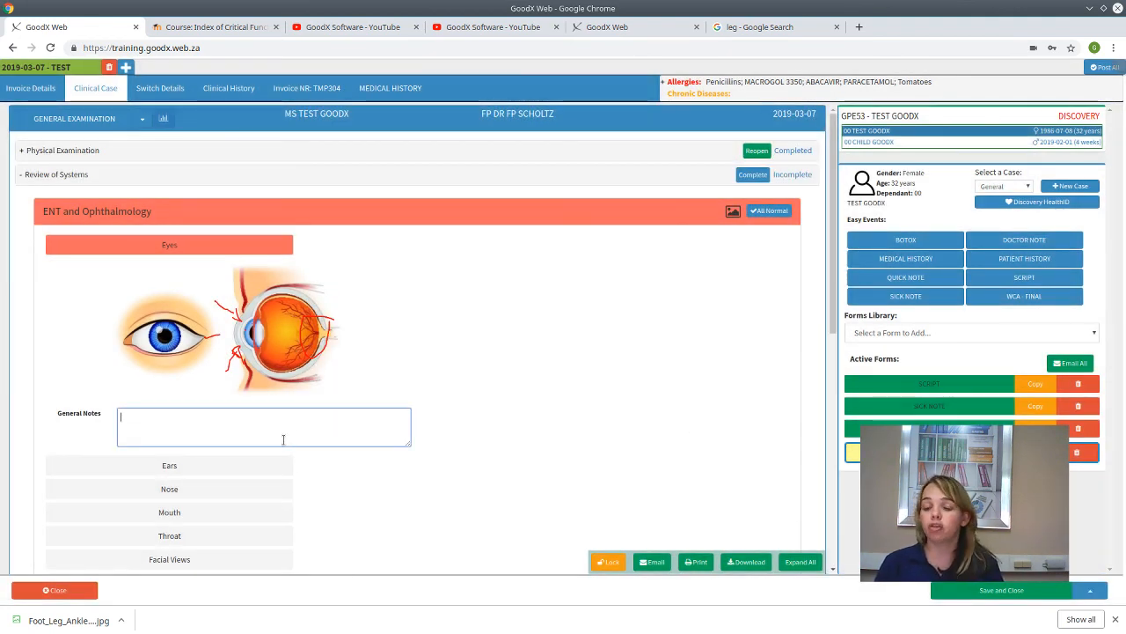
type("s")
type(" cm cut")
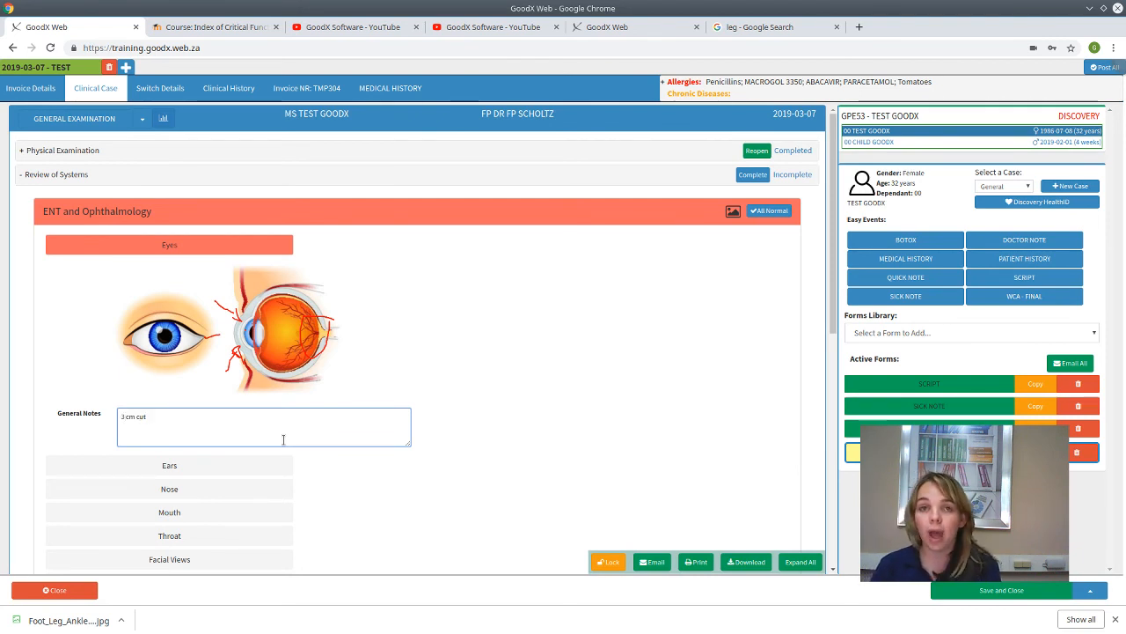
- Mark Ears and Nose as abnormal under ENT and Ophthalmology, leaving their detail fields blank
left_click(200, 463)
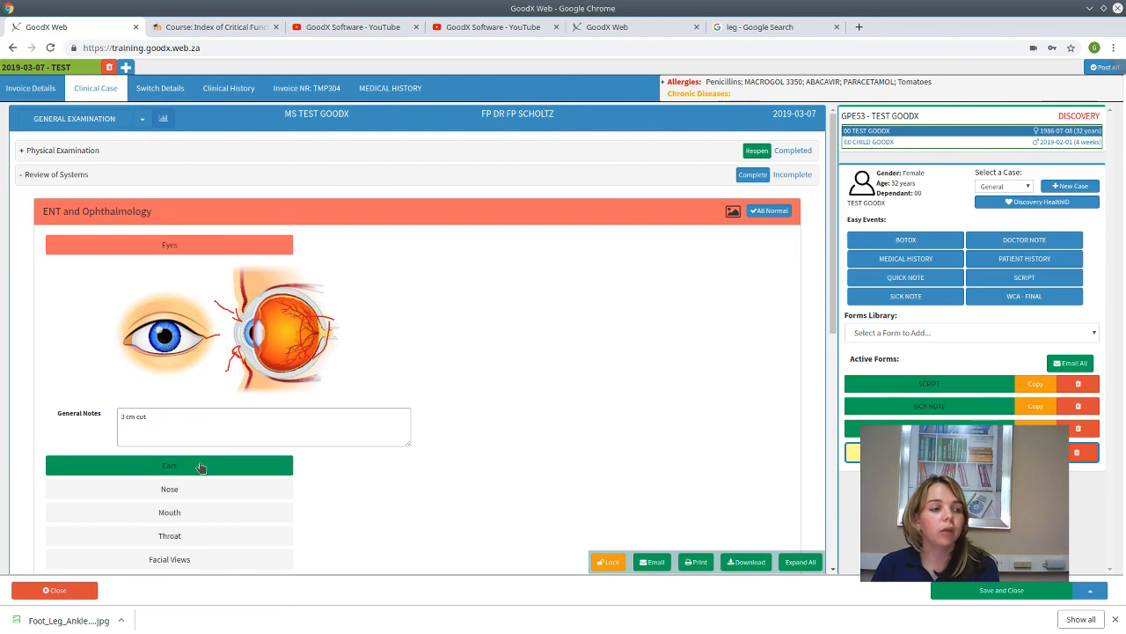
scroll(211, 378, "down", 3)
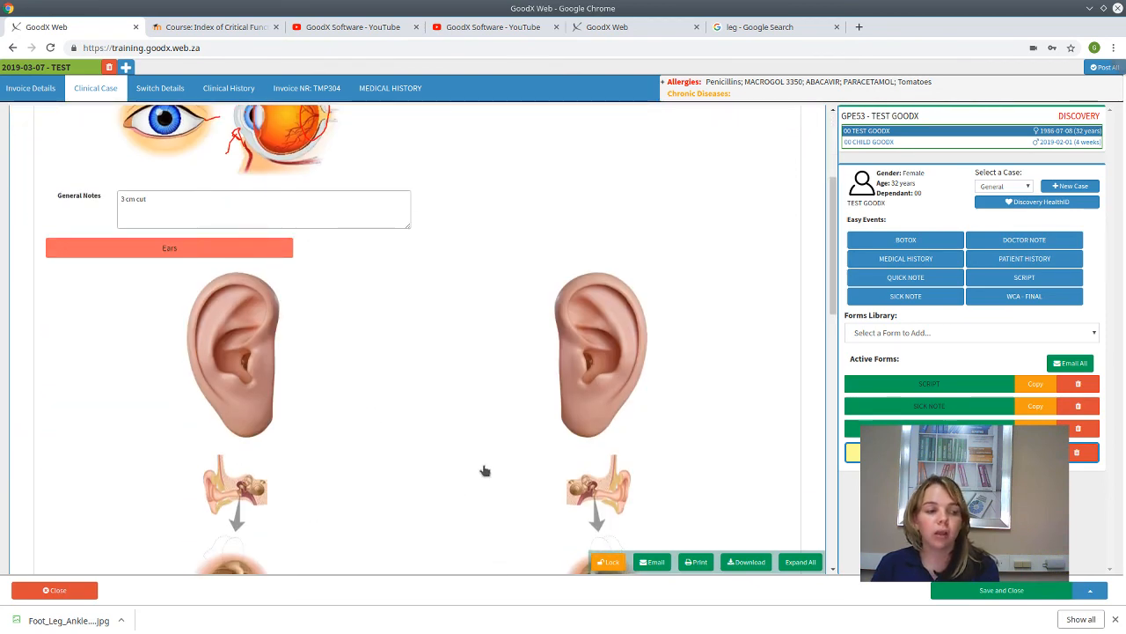
scroll(484, 471, "down", 4)
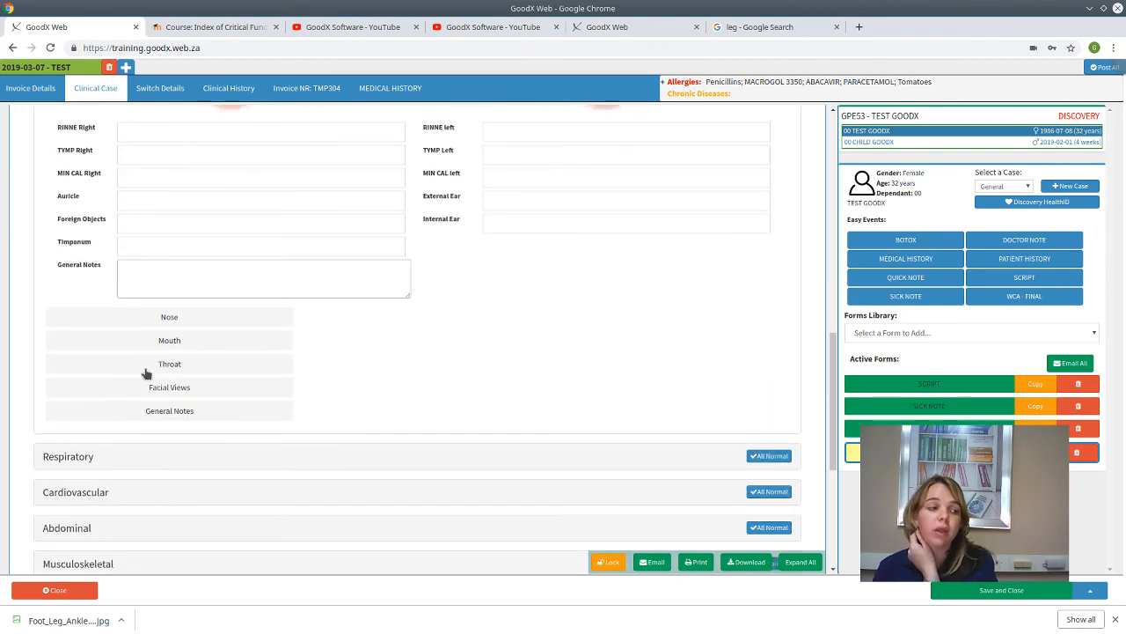
left_click(157, 318)
scroll(298, 447, "down", 2)
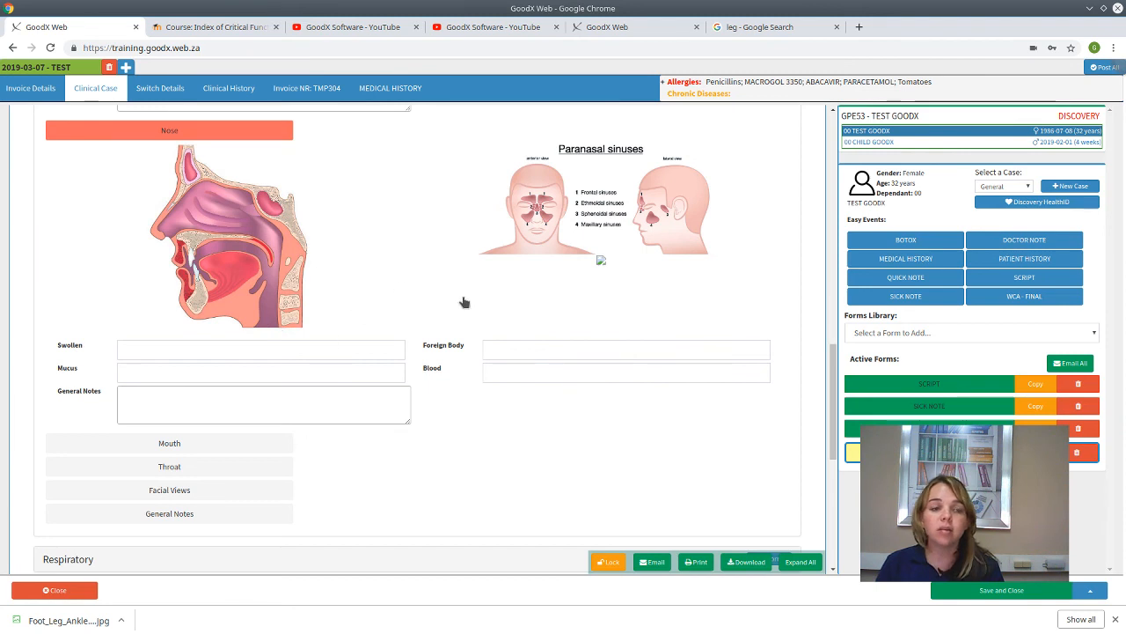
- Mark Mouth and Facial Views as abnormal and Throat as normal under ENT and Ophthalmology
scroll(254, 435, "down", 1)
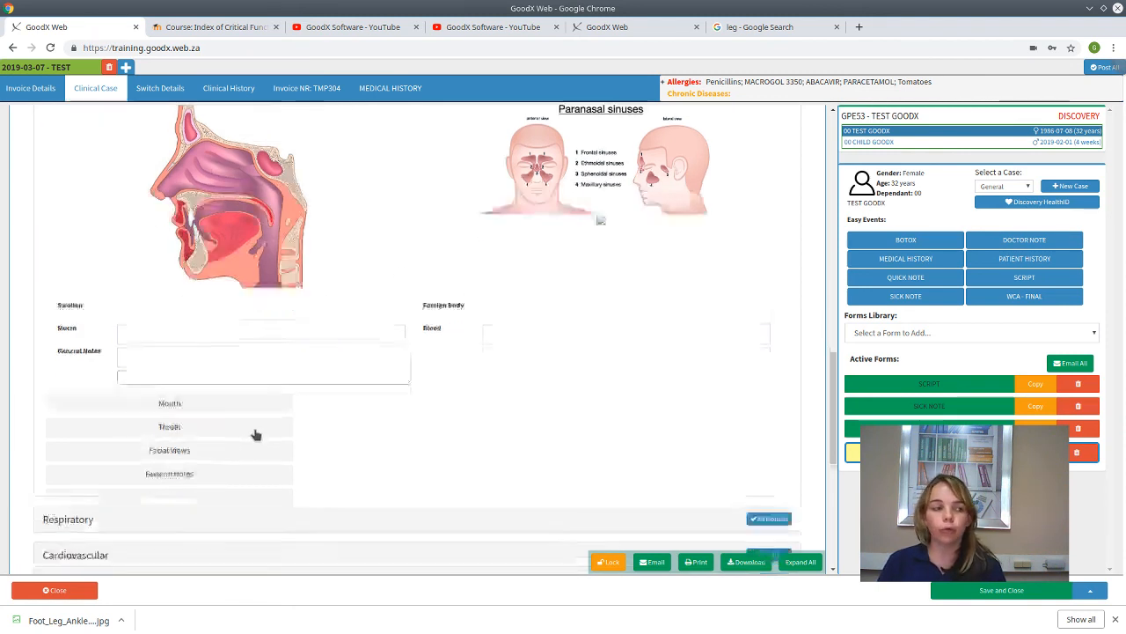
left_click(159, 358)
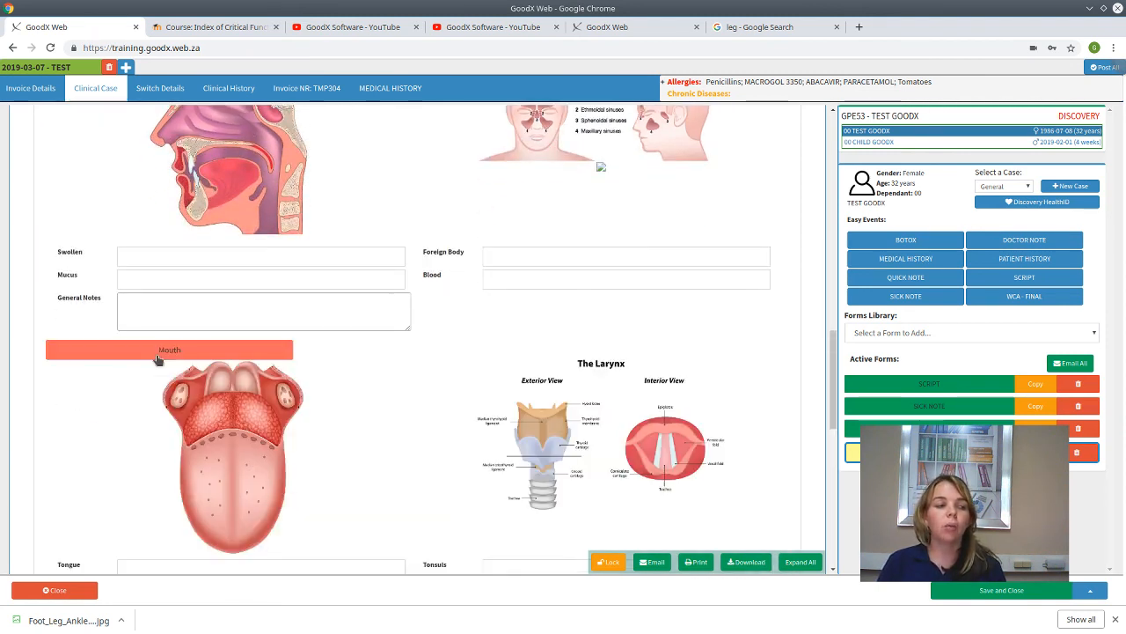
scroll(361, 396, "down", 1)
scroll(148, 422, "down", 3)
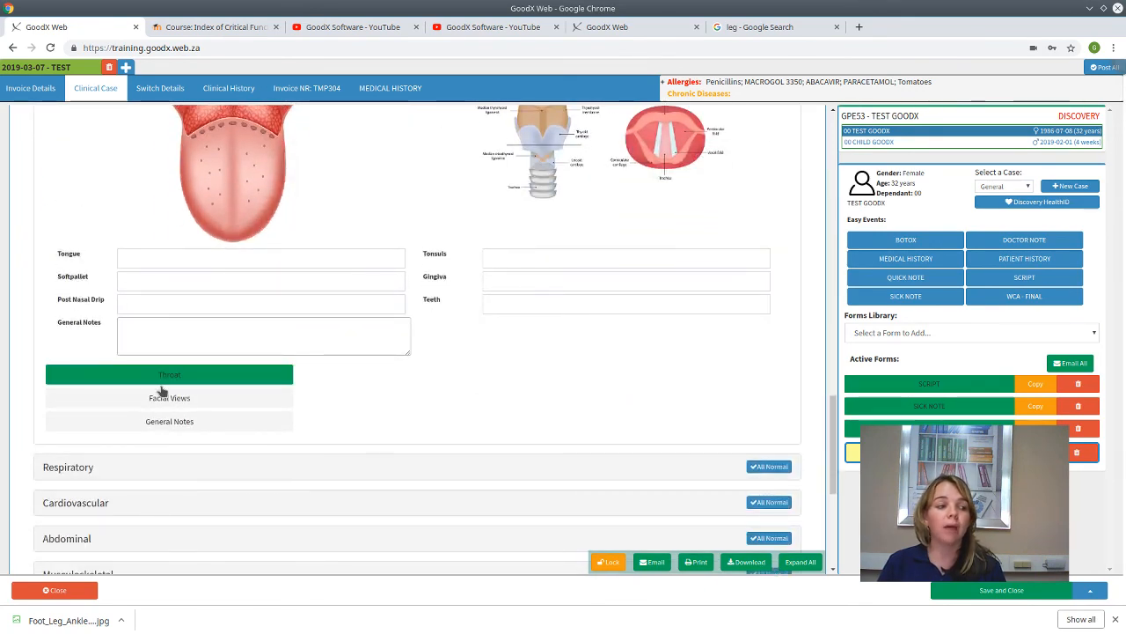
left_click(165, 403)
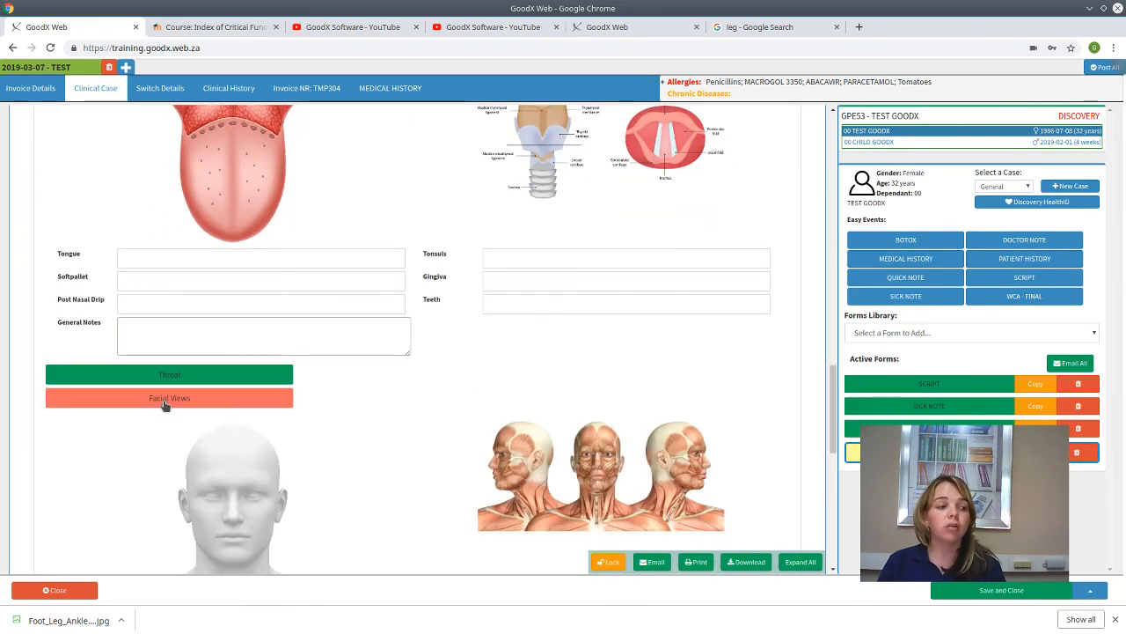
scroll(165, 399, "down", 3)
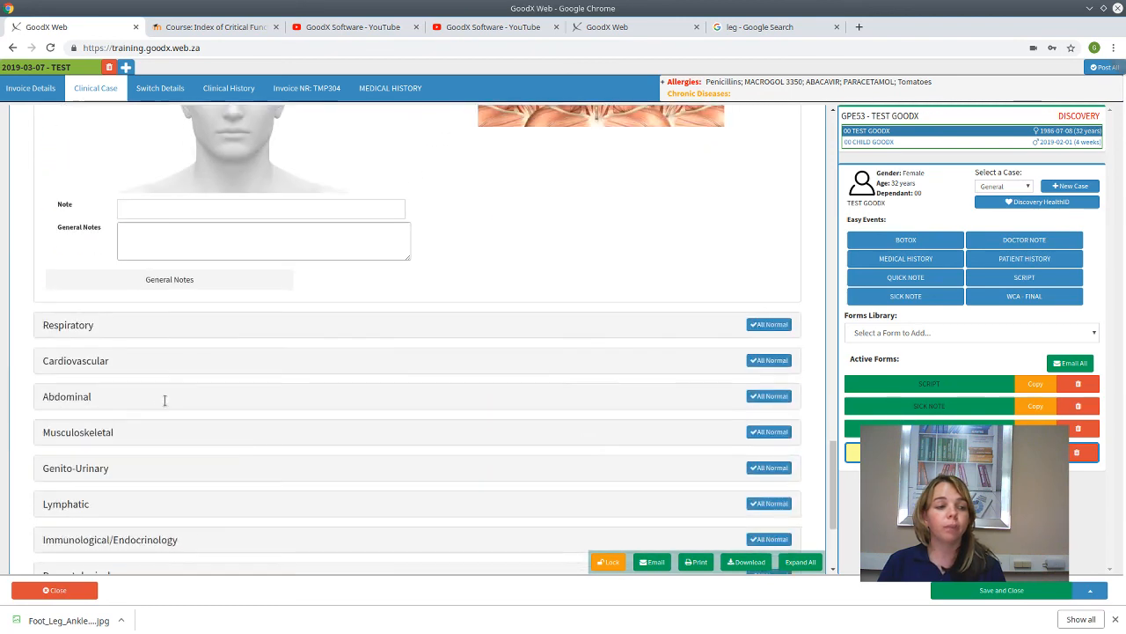
- Mark General Notes and Throat as abnormal under ENT and Ophthalmology, leaving their detail fields blank
left_click(159, 285)
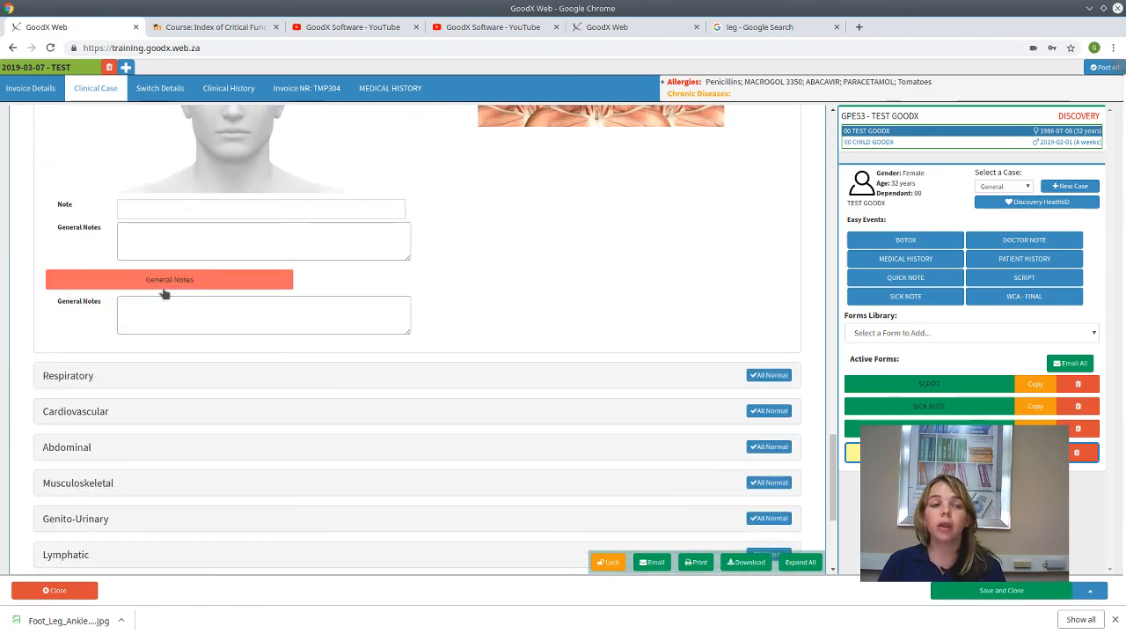
scroll(164, 293, "up", 2)
left_click(169, 155)
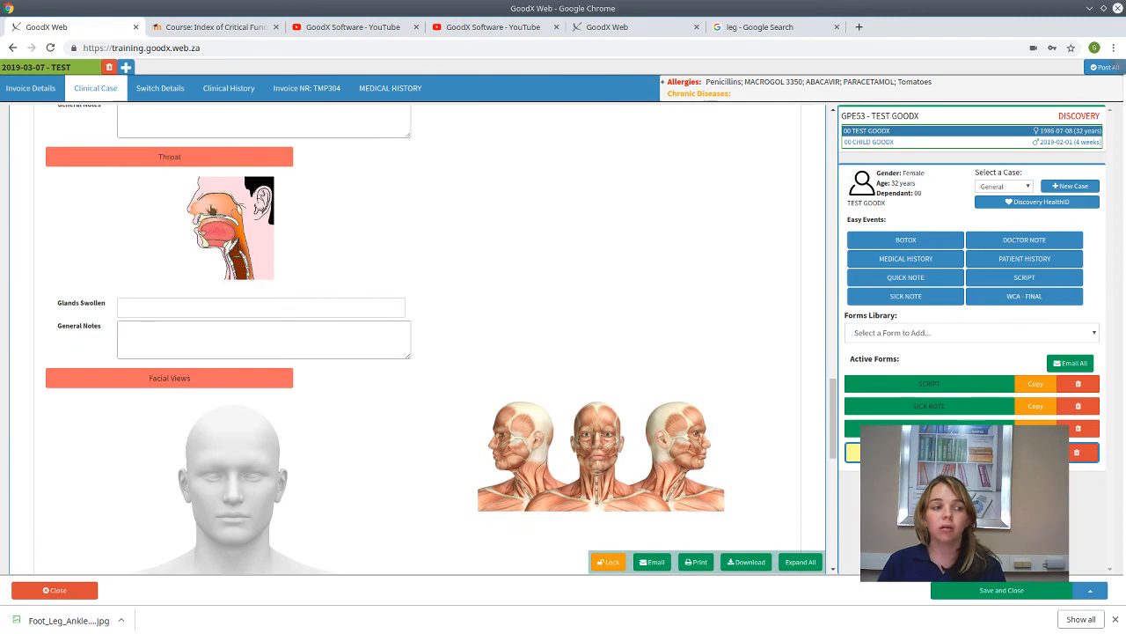
scroll(185, 332, "down", 5)
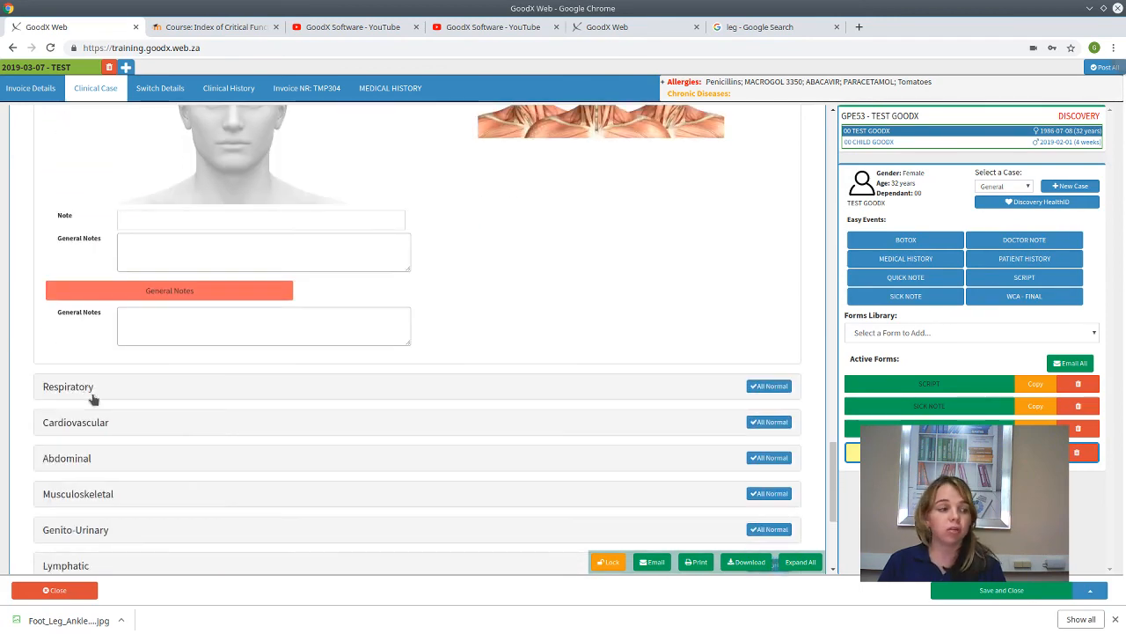
- Expand the Respiratory section and mark Signs of Distress and Chest Wall as abnormal without adding notes
scroll(94, 399, "down", 1)
left_click(75, 301)
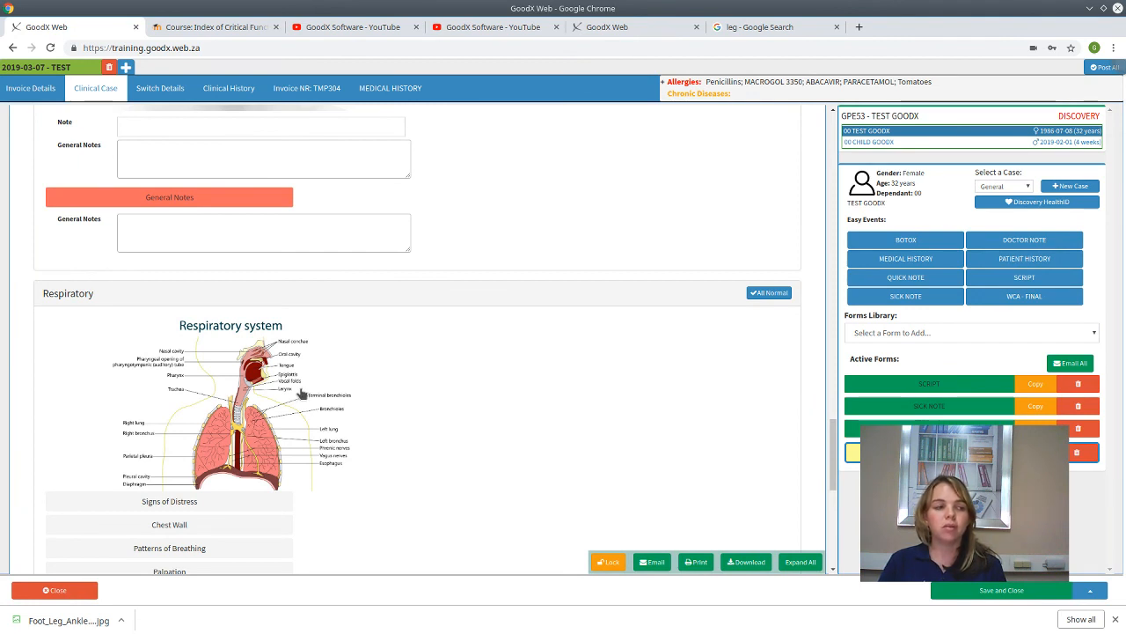
scroll(302, 393, "down", 1)
left_click(198, 379)
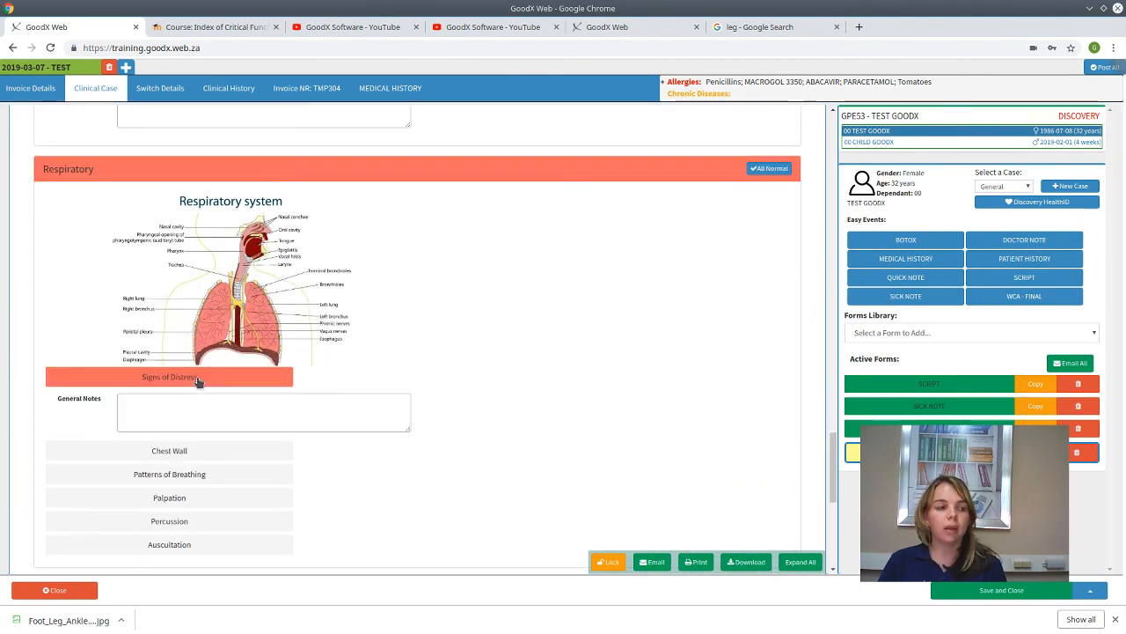
left_click(154, 454)
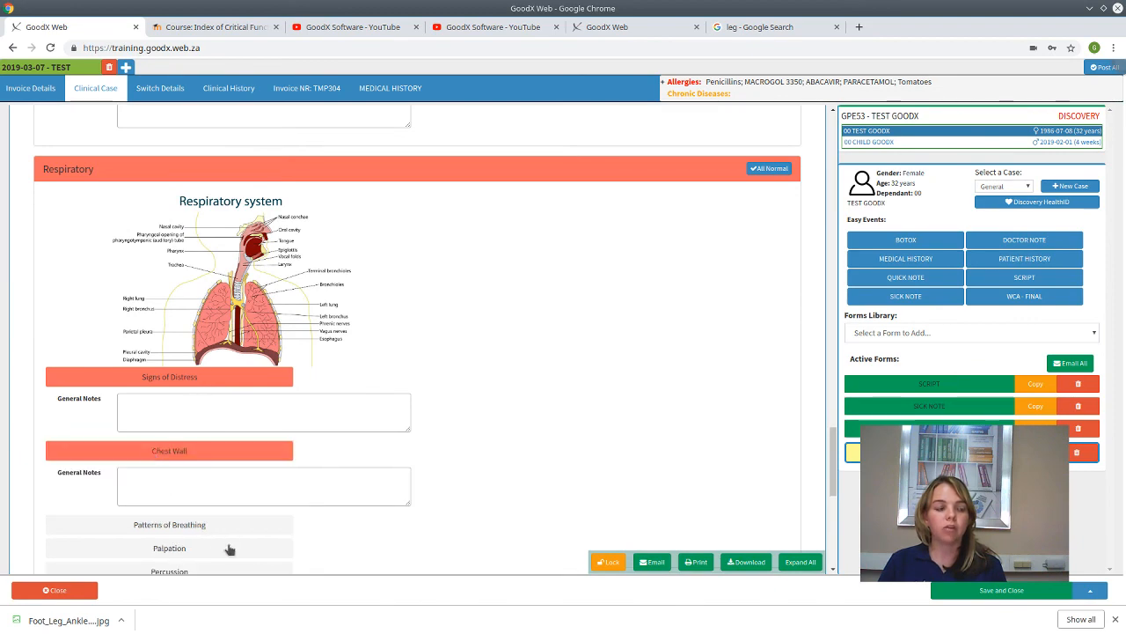
- Expand the Cardiovascular section and mark Heart Sounds/Murmurs, JVP/Neck Veins and ECG as abnormal
scroll(227, 545, "down", 2)
left_click(52, 428)
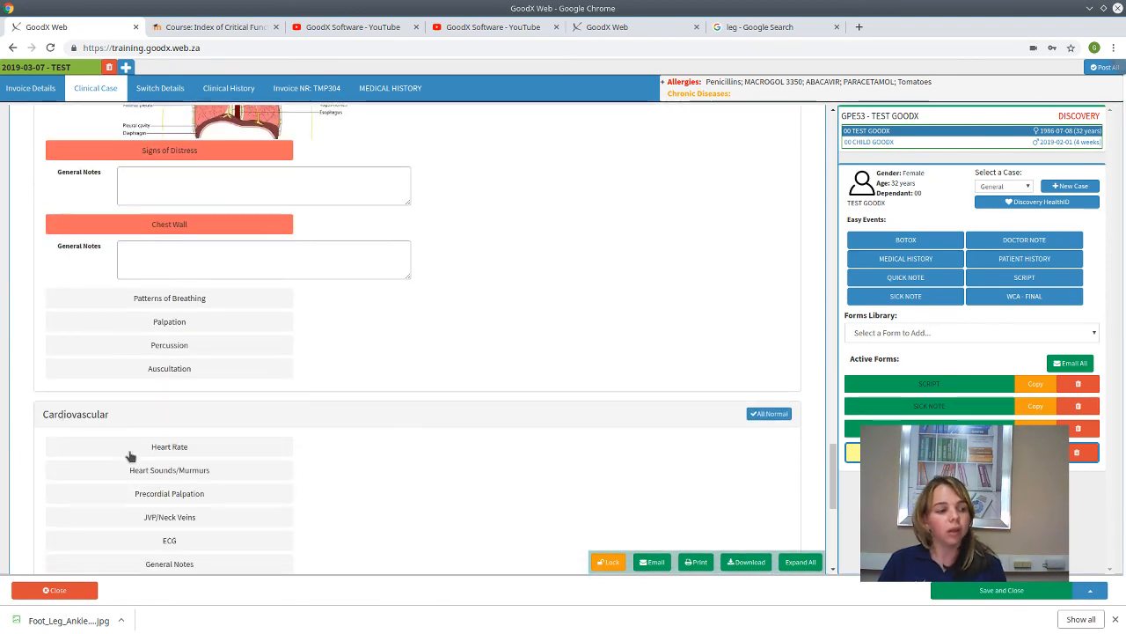
scroll(188, 307, "down", 2)
left_click(177, 295)
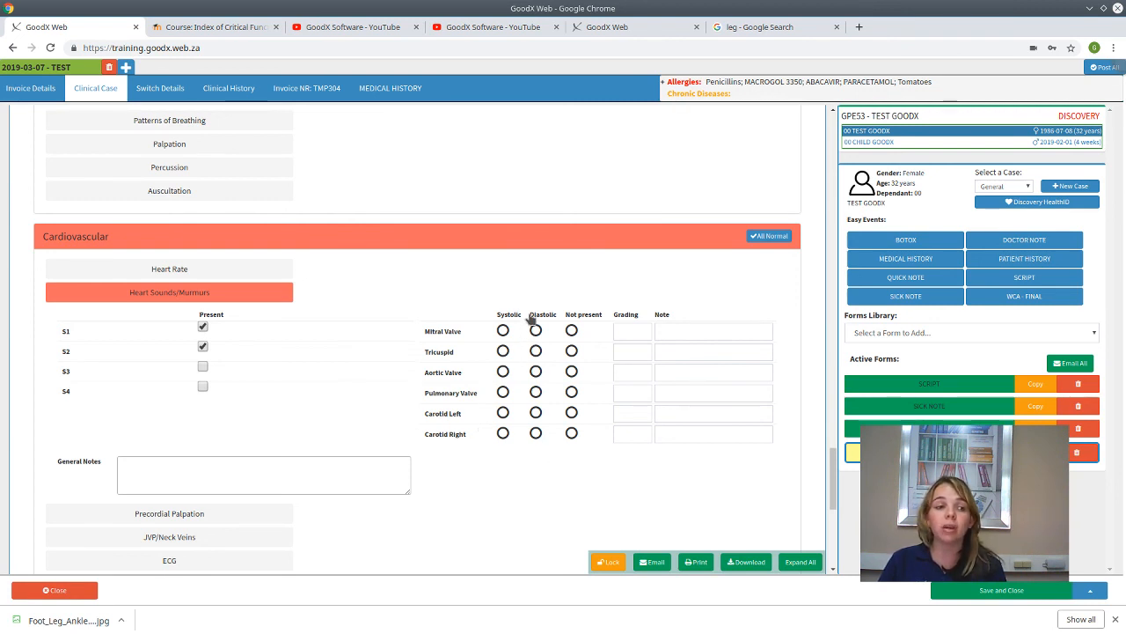
scroll(372, 448, "down", 3)
left_click(180, 390)
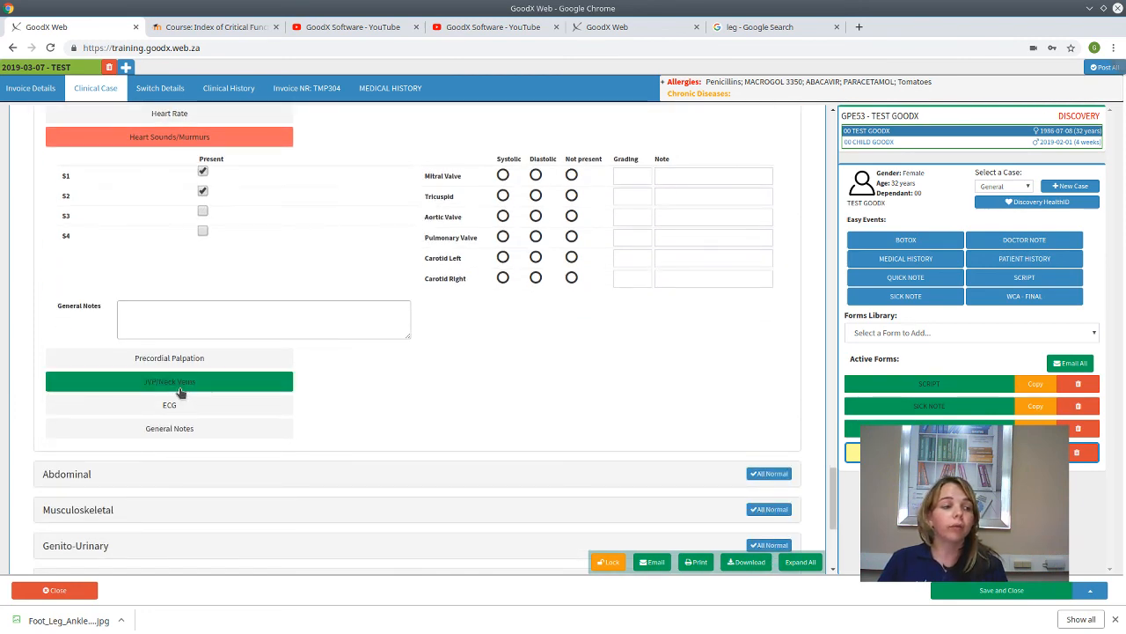
left_click(176, 457)
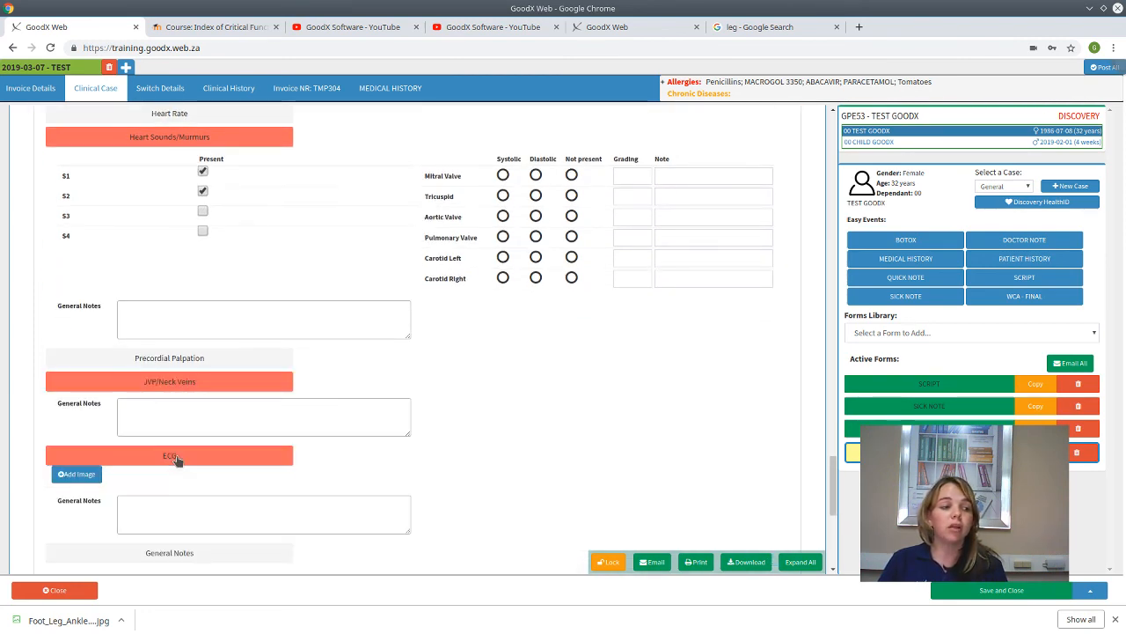
- Expand the Abdominal section and mark Percussion as abnormal
scroll(188, 467, "down", 3)
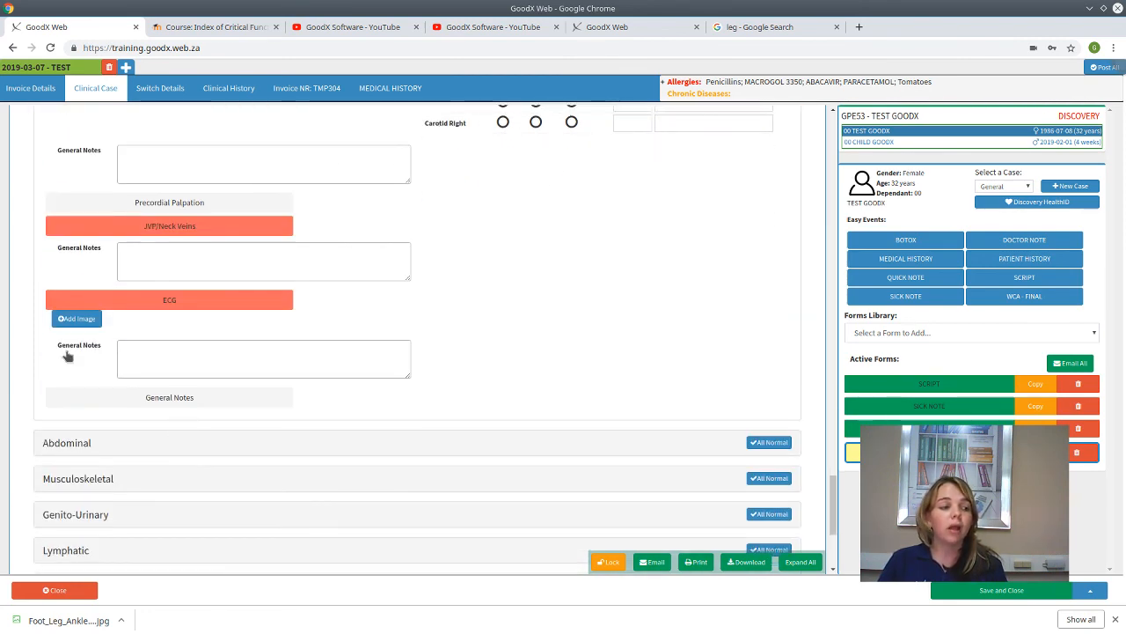
scroll(168, 472, "down", 3)
left_click(85, 294)
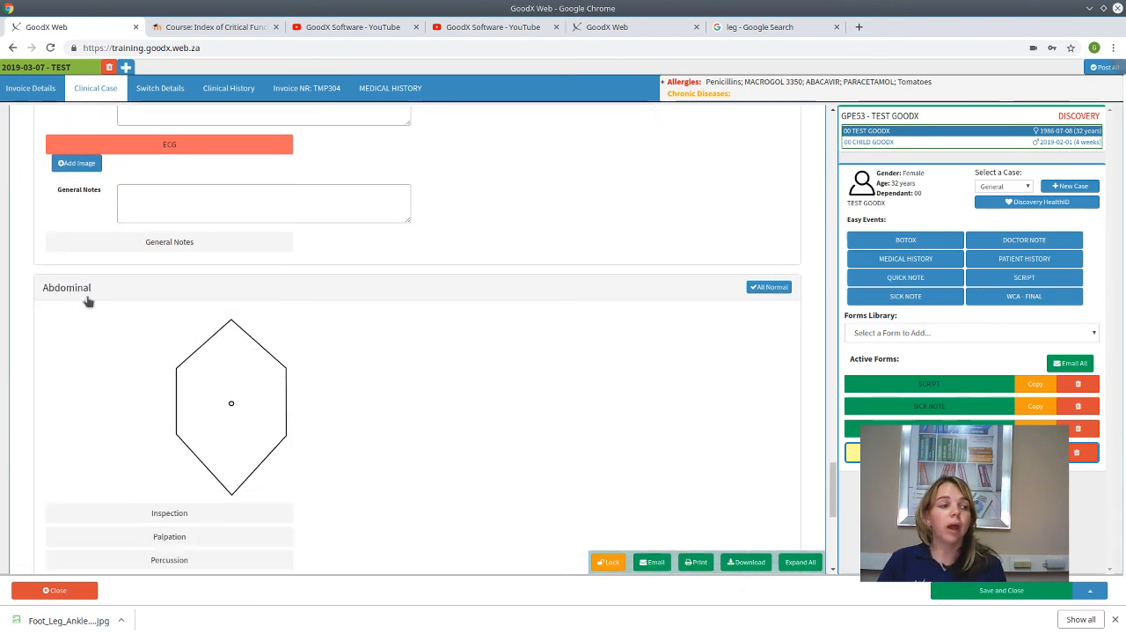
scroll(124, 420, "down", 3)
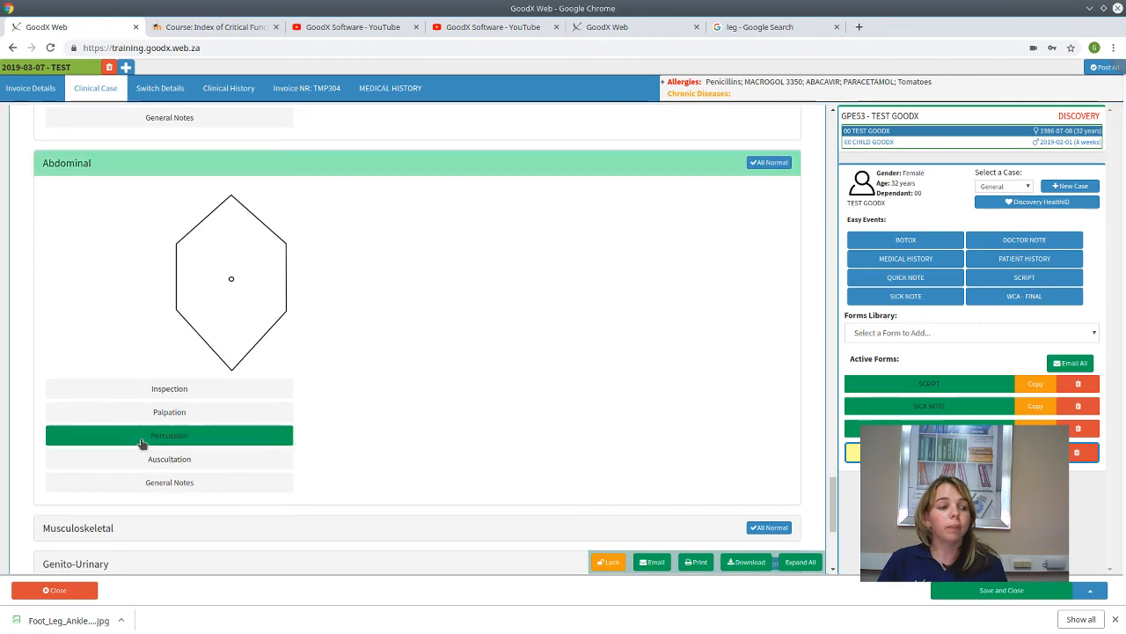
left_click(144, 434)
- Expand the Genito-Urinary, Lymphatic and Dermatological sections to examine their diagrams and findings fields
scroll(143, 445, "down", 5)
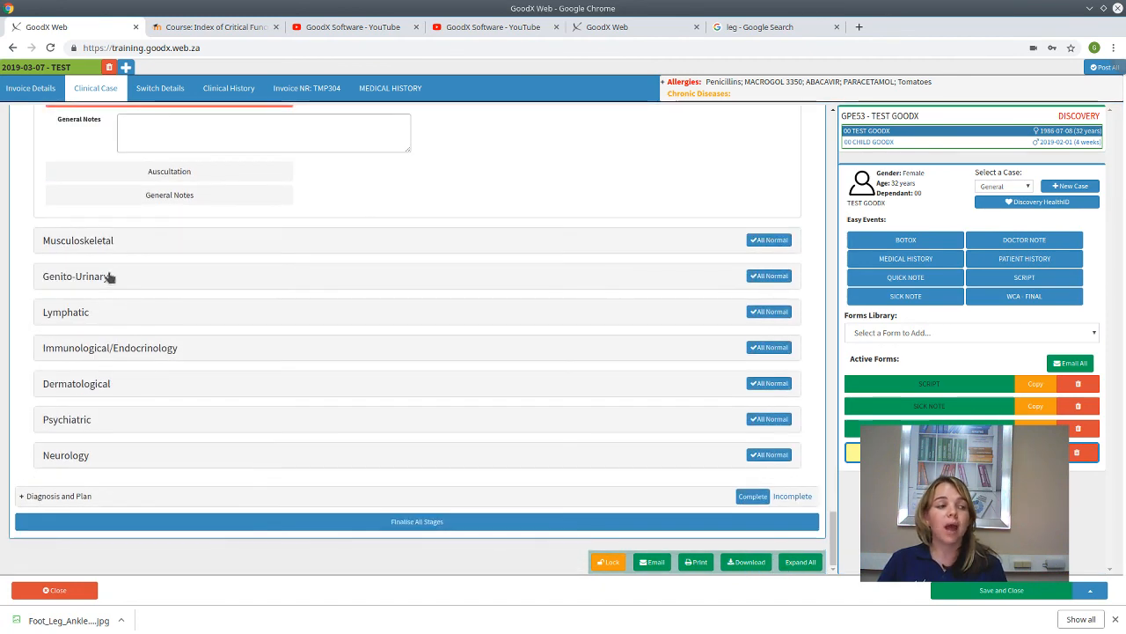
left_click(82, 276)
scroll(73, 366, "down", 10)
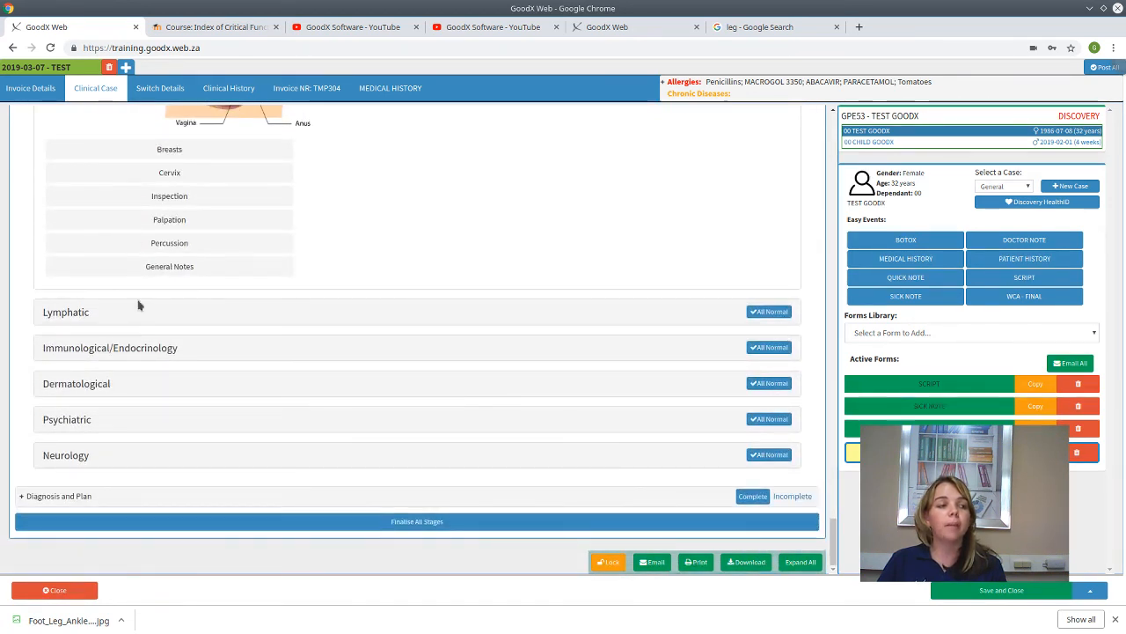
left_click(70, 313)
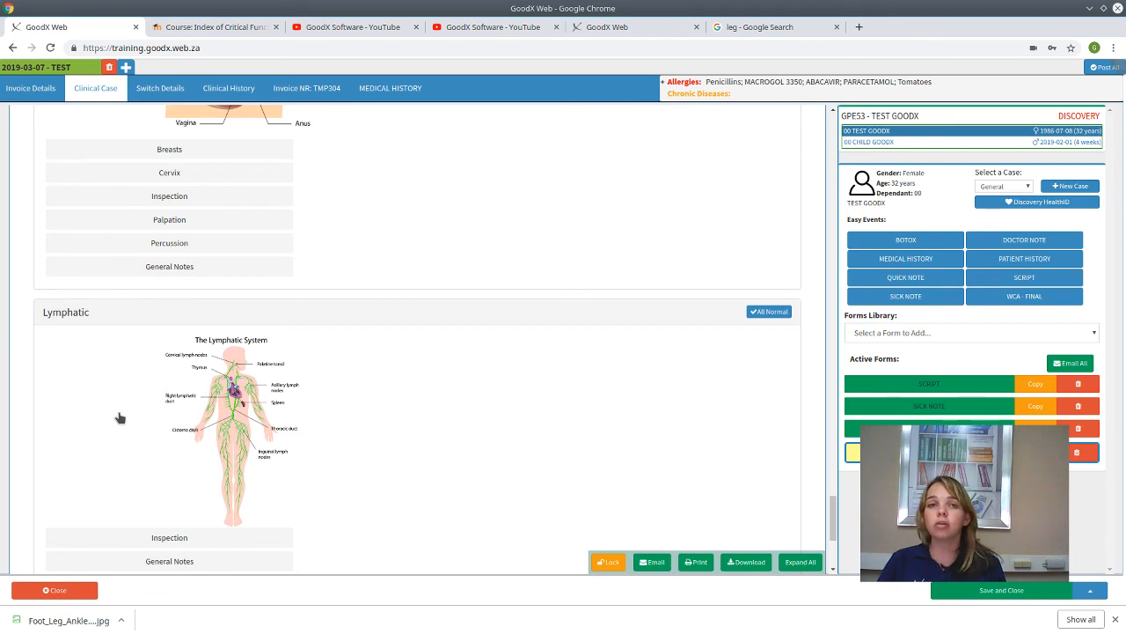
scroll(224, 496, "down", 4)
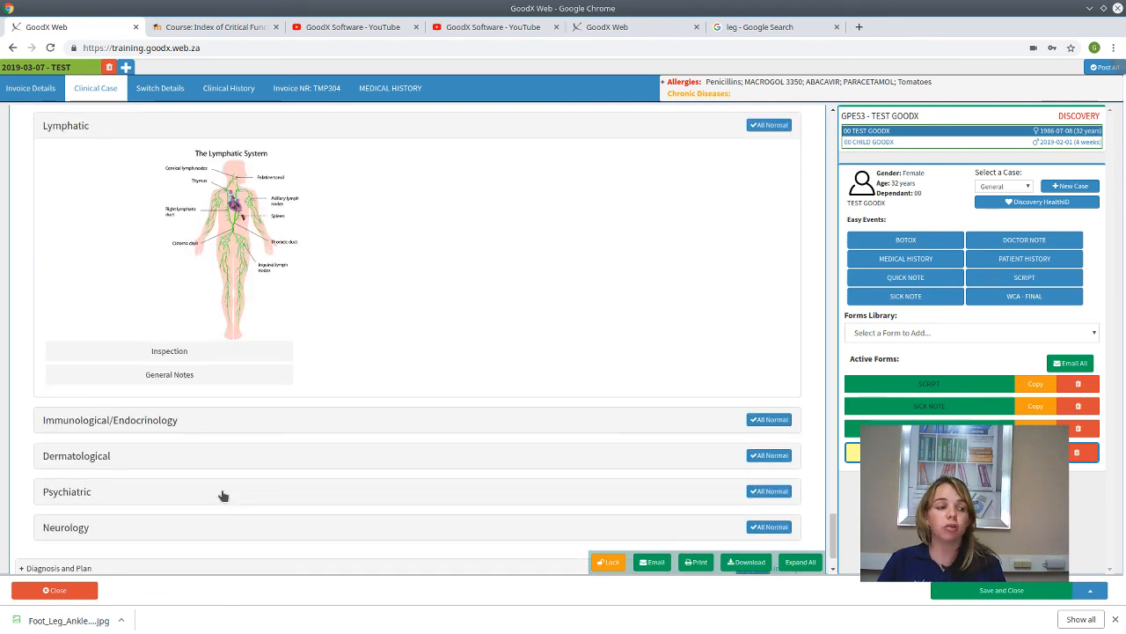
left_click(118, 455)
scroll(327, 478, "down", 7)
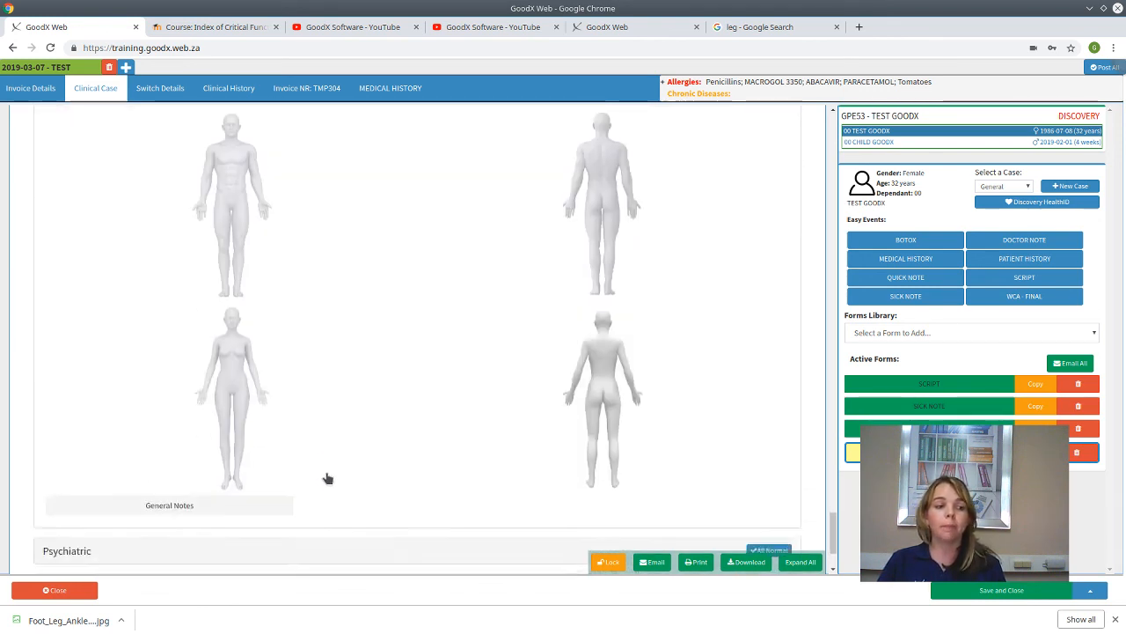
scroll(328, 478, "down", 3)
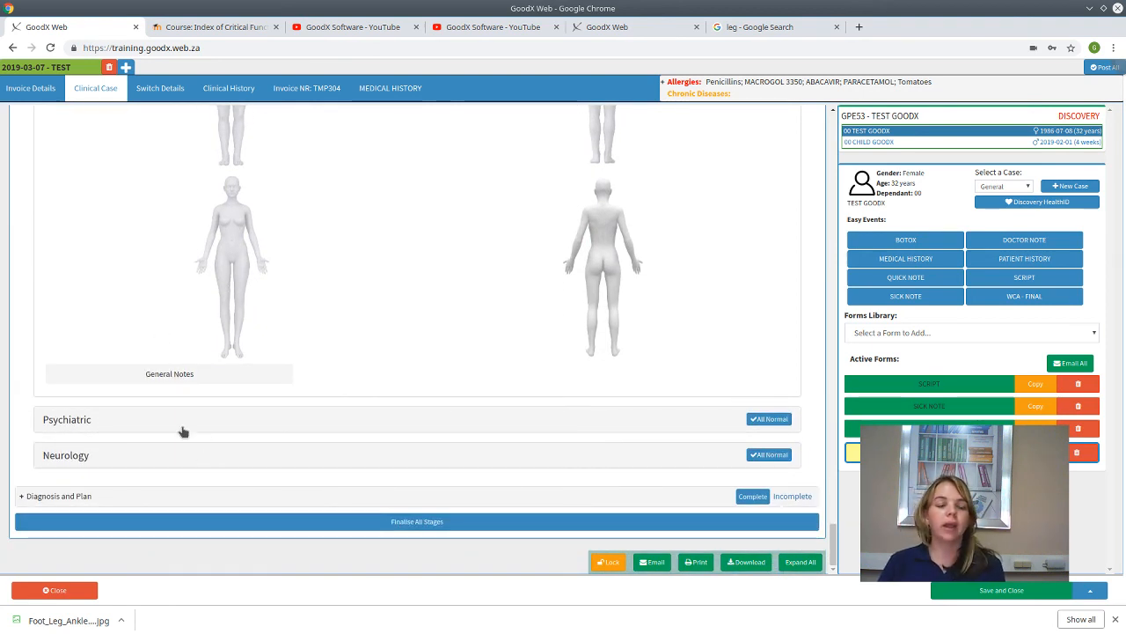
- Expand the Psychiatric section and mark Depression, OCD and Anxiety as abnormal without adding notes
left_click(69, 422)
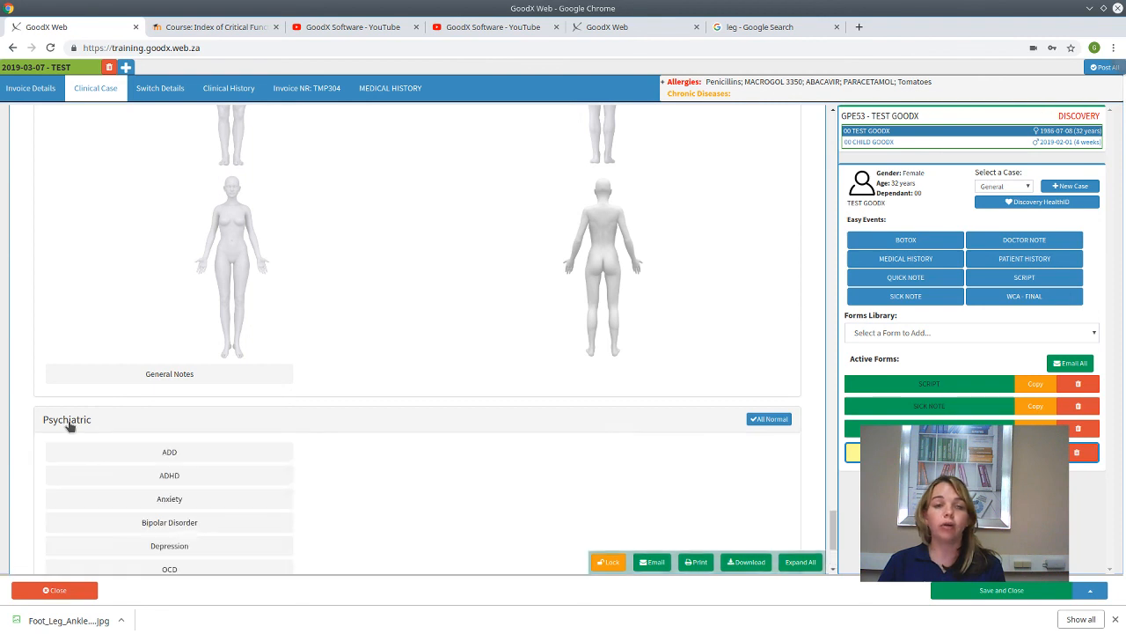
scroll(176, 435, "down", 3)
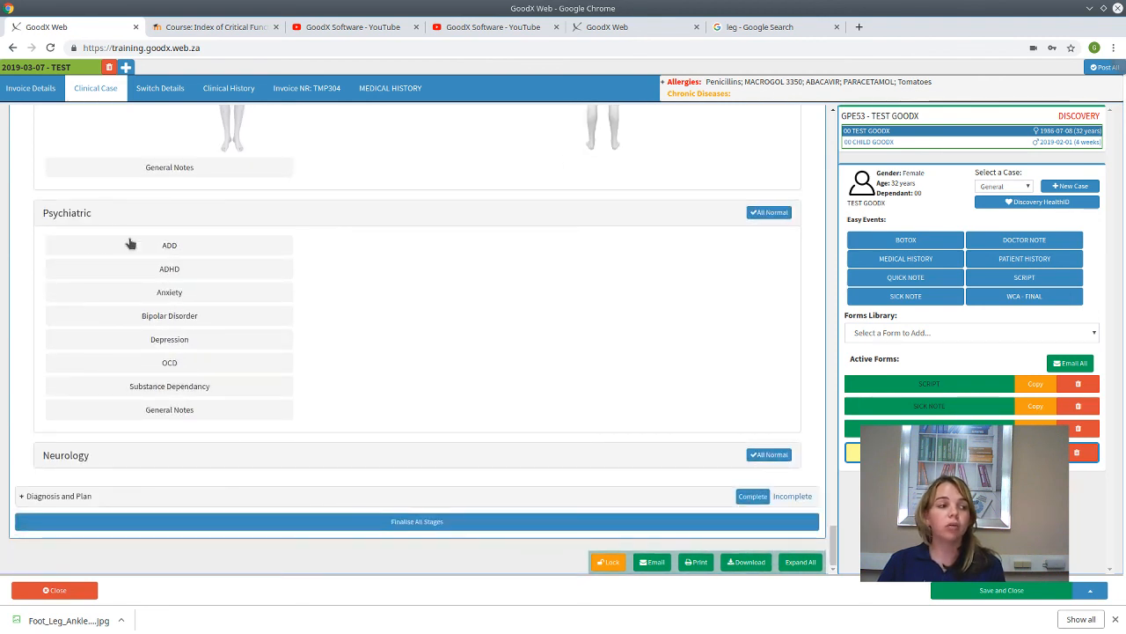
left_click(165, 342)
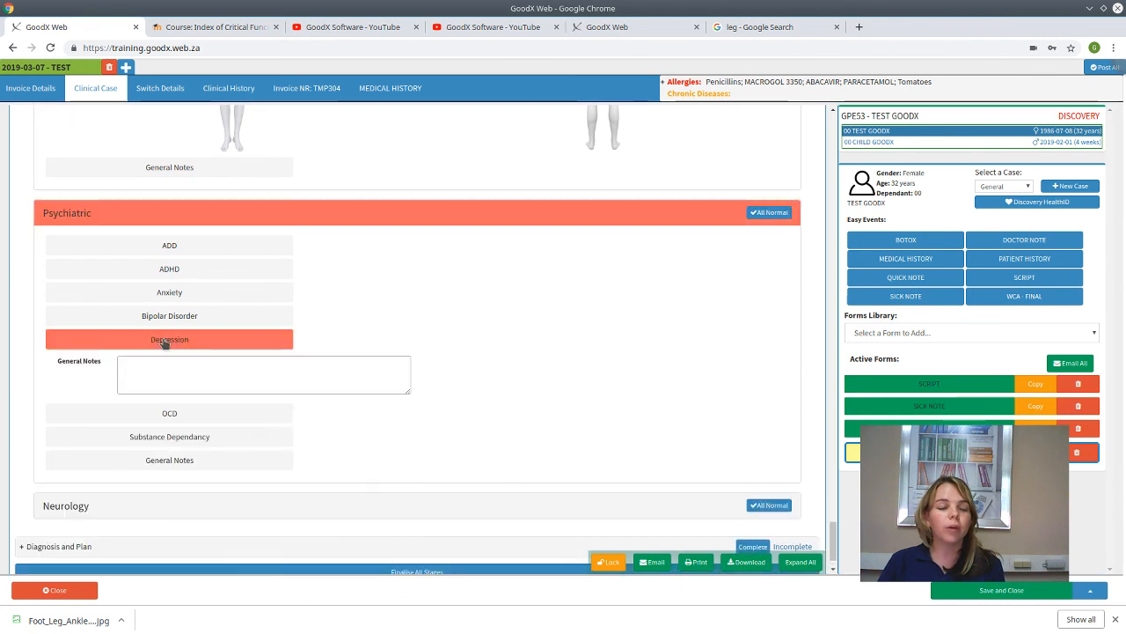
left_click(143, 421)
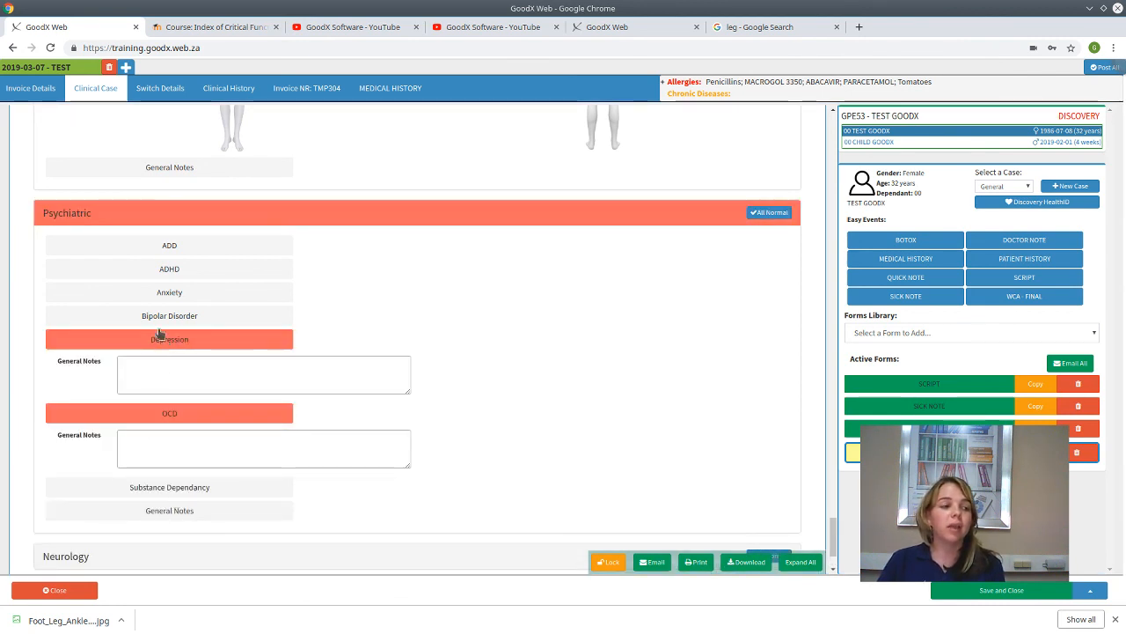
left_click(155, 296)
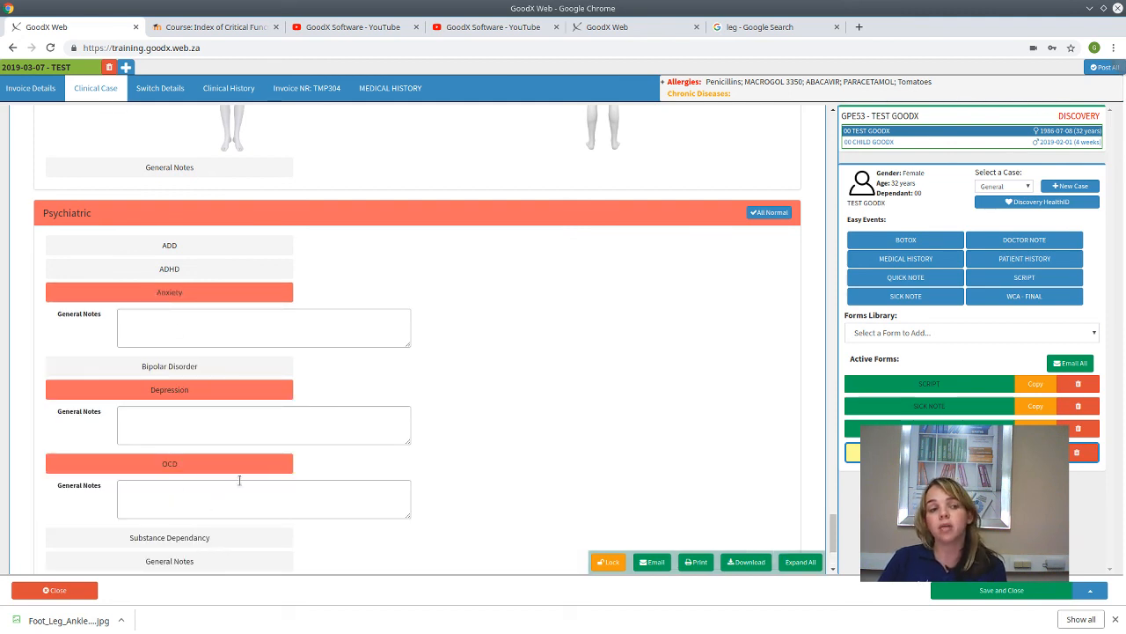
- Expand the Neurology section and mark Cranial as abnormal
scroll(239, 480, "down", 2)
left_click(126, 459)
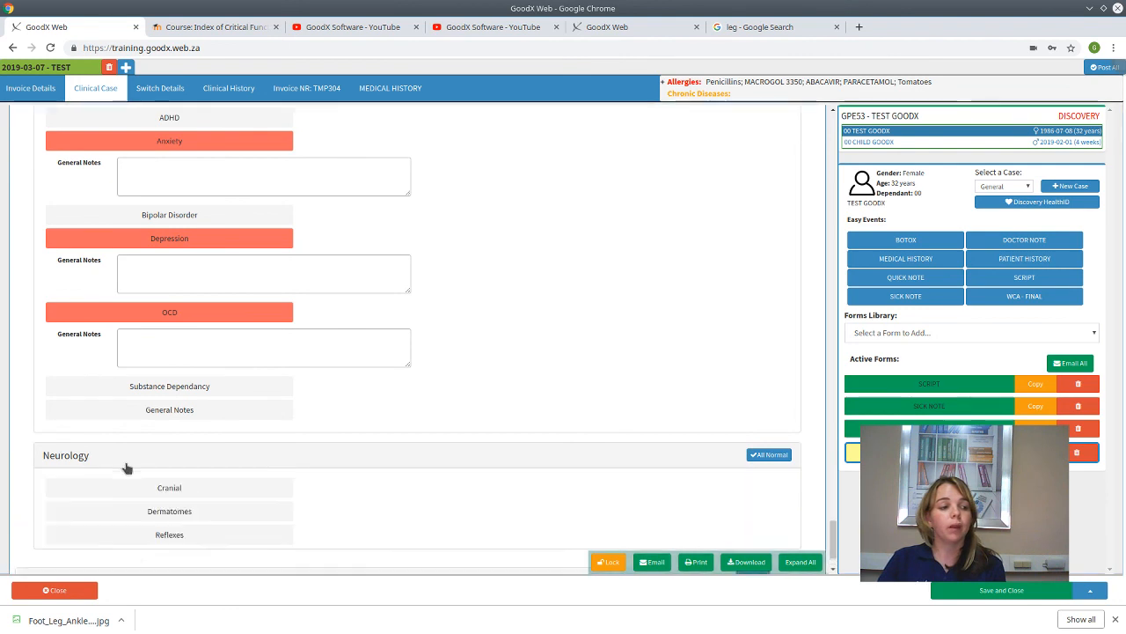
scroll(132, 493, "down", 2)
left_click(144, 340)
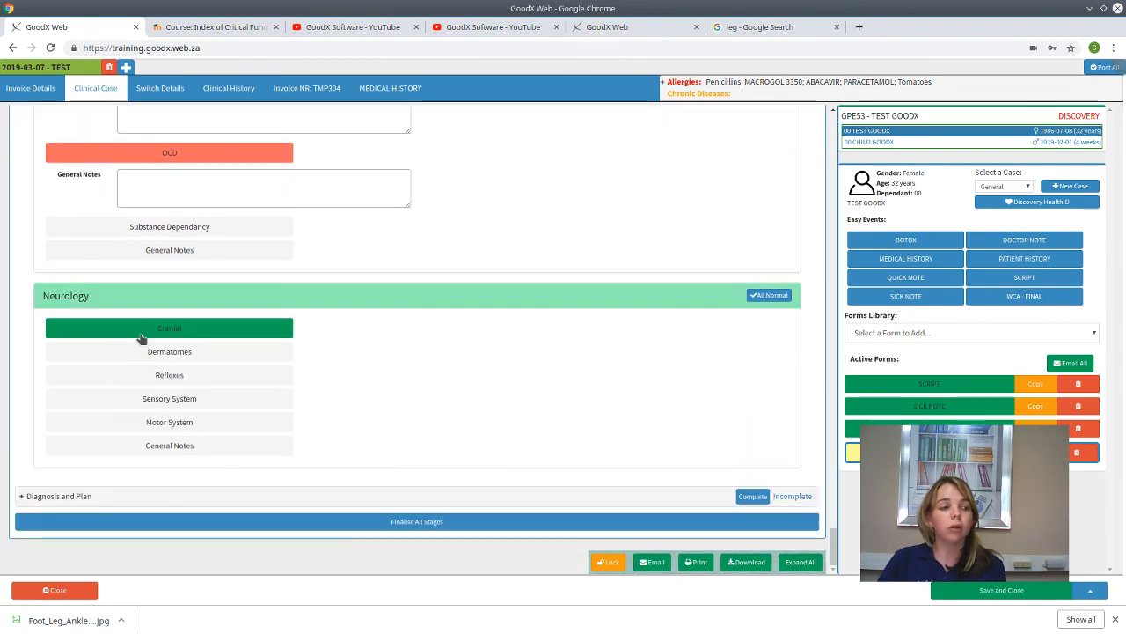
left_click(141, 339)
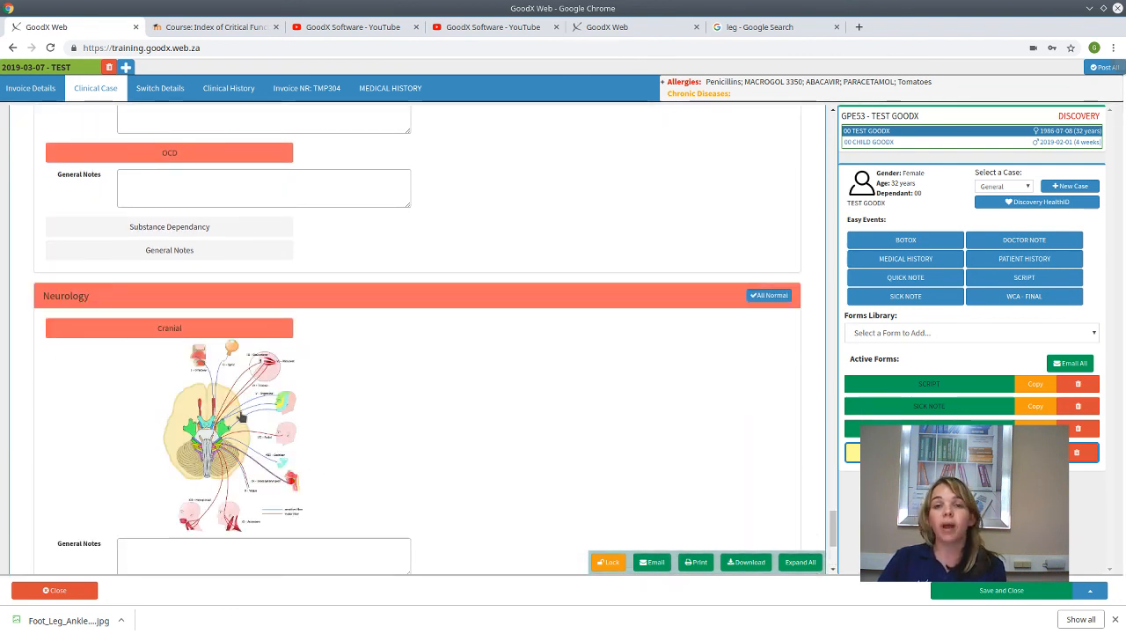
- Mark Dermatomes and Sensory System as abnormal under Neurology and look over their body diagrams
scroll(244, 420, "down", 2)
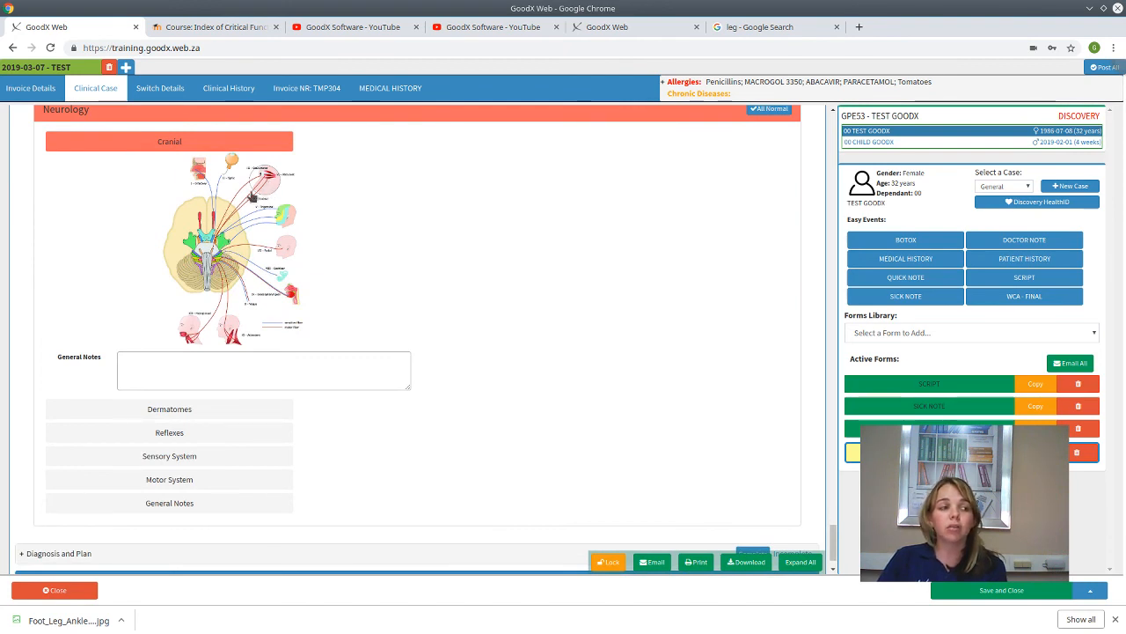
left_click(133, 412)
scroll(365, 378, "down", 3)
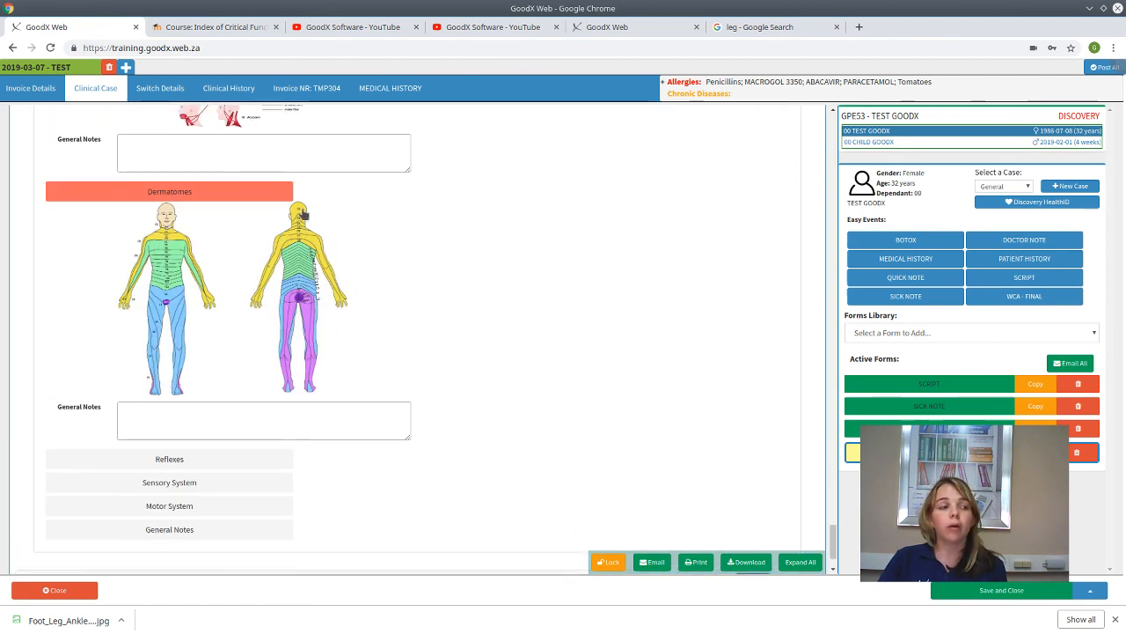
scroll(206, 375, "down", 1)
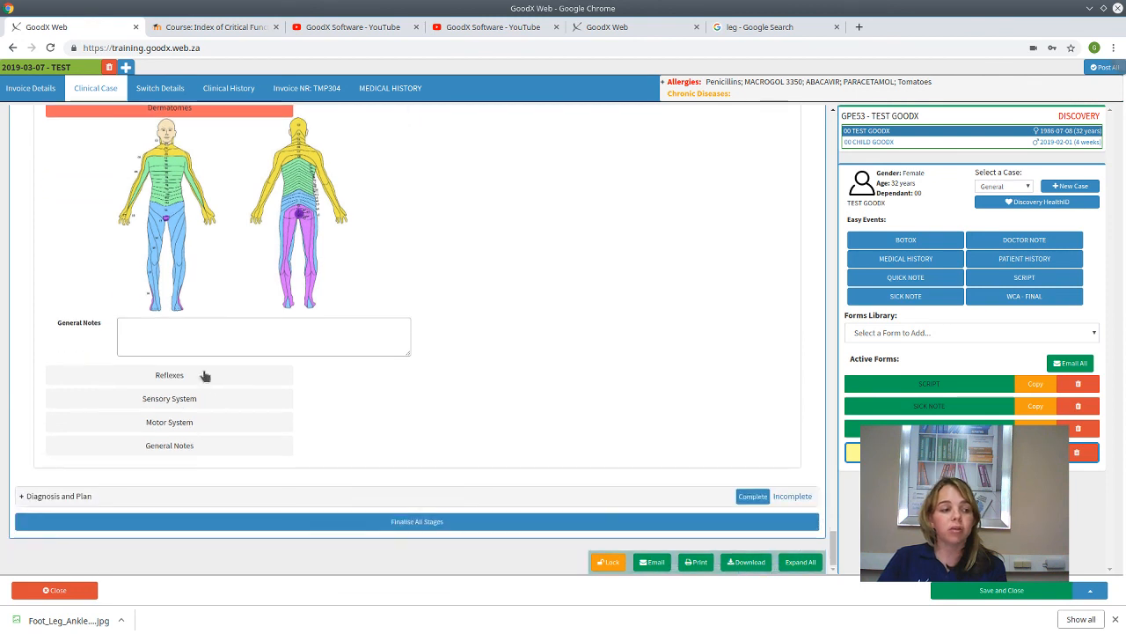
left_click(194, 399)
scroll(194, 400, "down", 5)
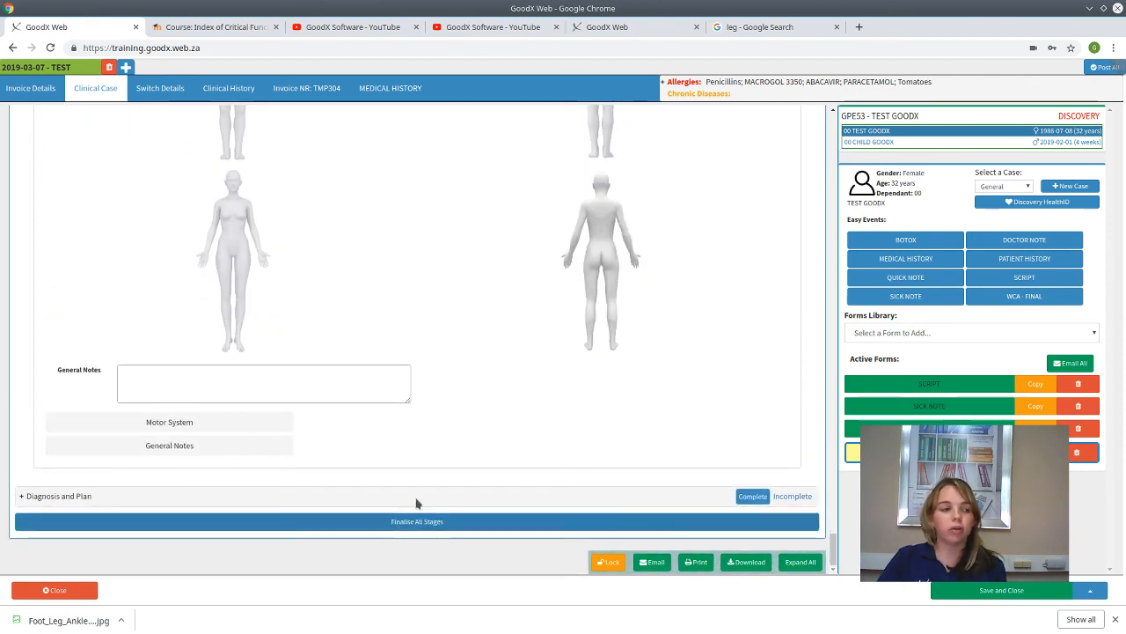
scroll(745, 459, "up", 6)
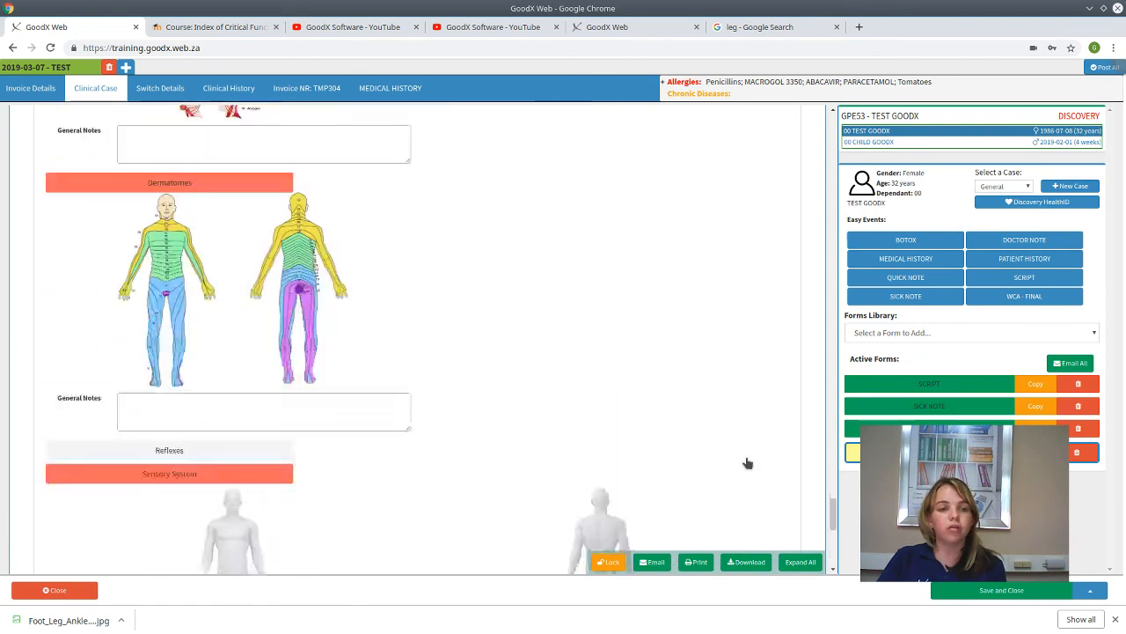
scroll(741, 462, "down", 6)
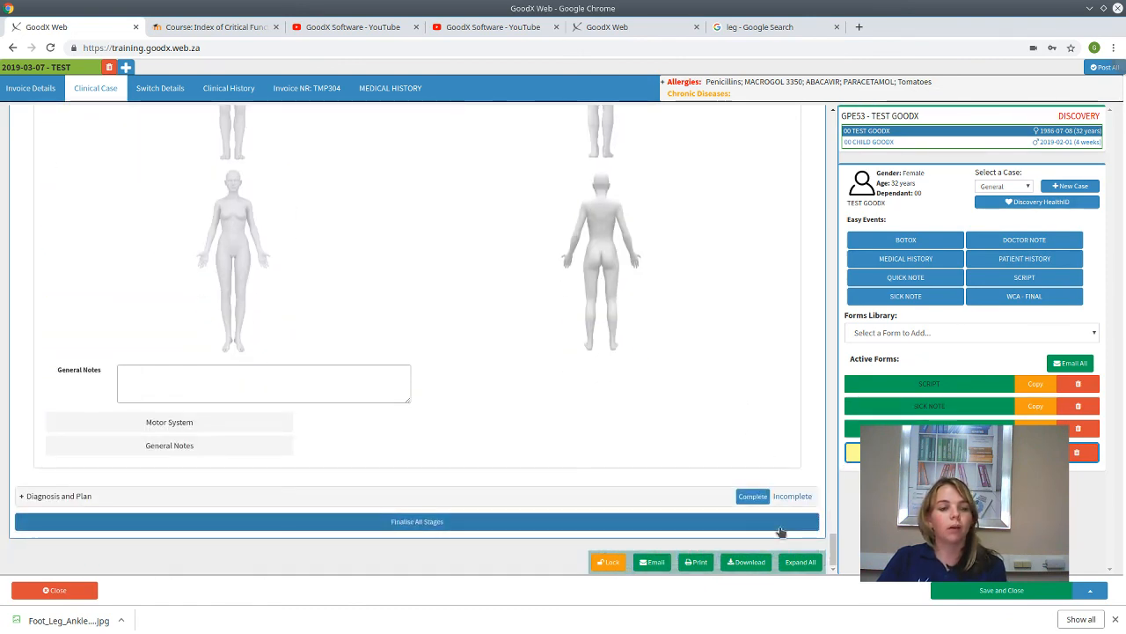
- Expand the Diagnosis and Plan stage to examine its diagnosis, consultation, procedures and materials fields
left_click(577, 502)
scroll(295, 519, "down", 3)
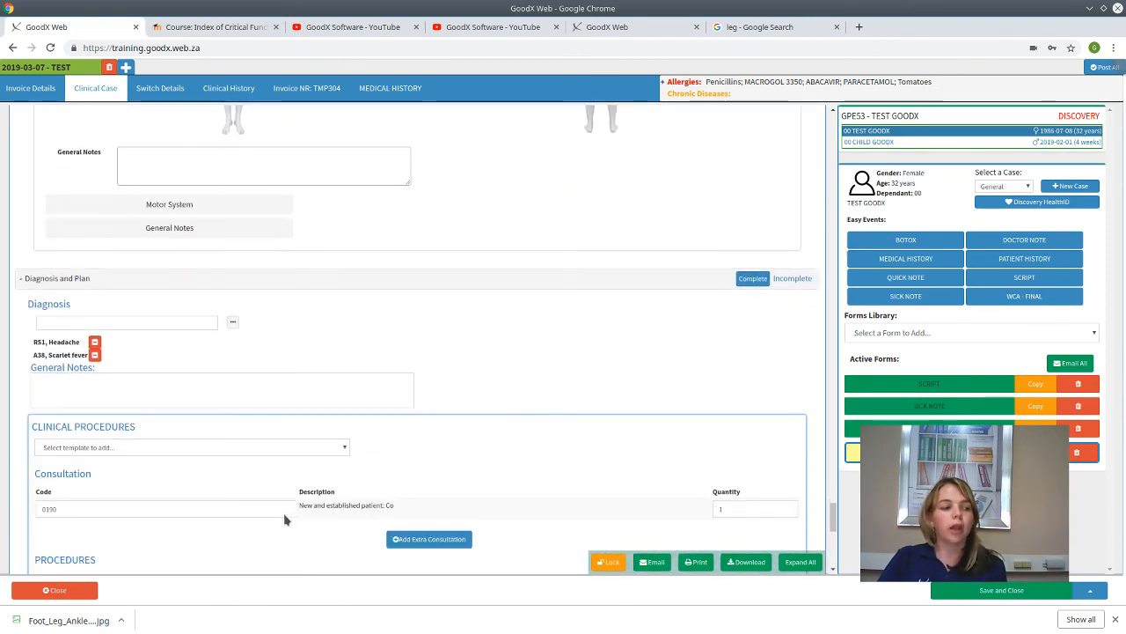
scroll(188, 398, "down", 2)
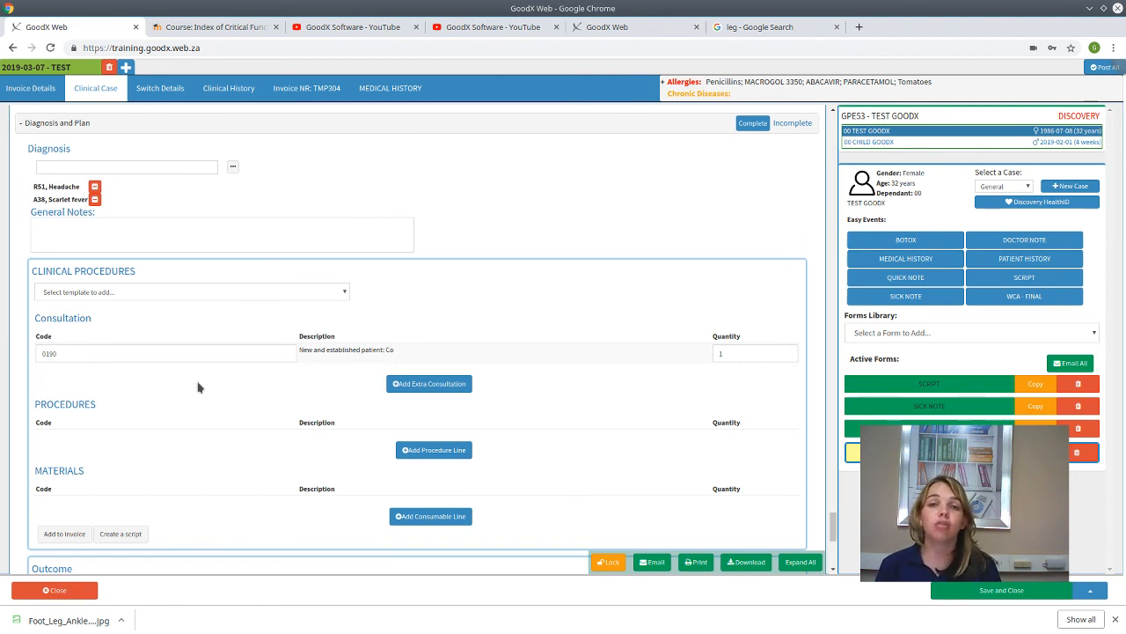
- Examine the clinical procedures template and Outcome fields, and finalise all stages of the General Examination form
left_click(201, 291)
left_click(202, 302)
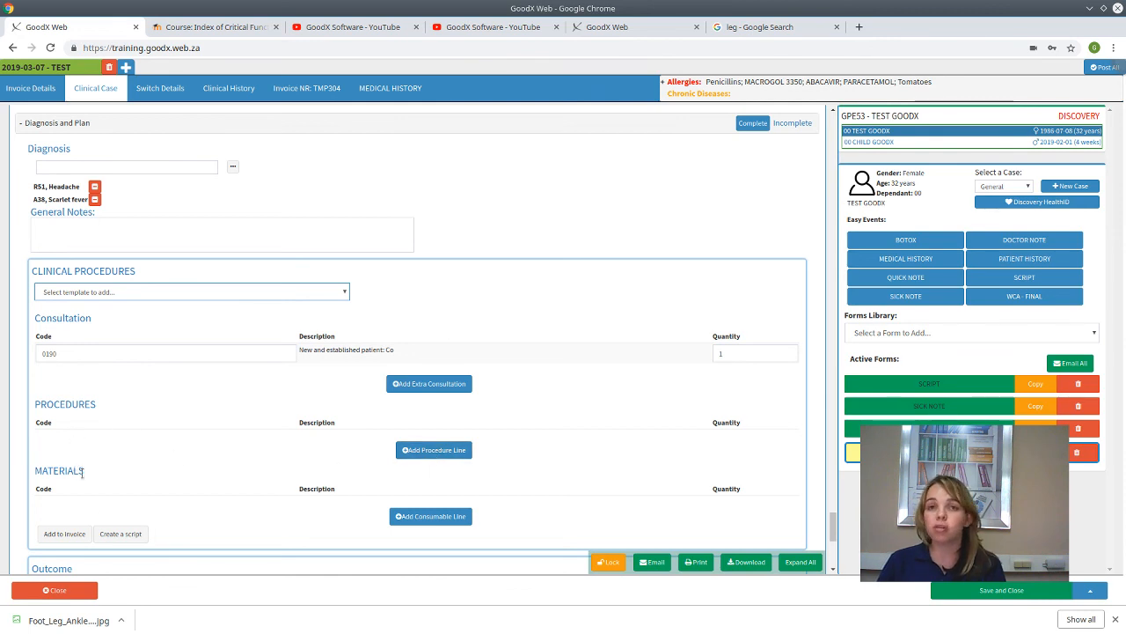
scroll(88, 506, "down", 3)
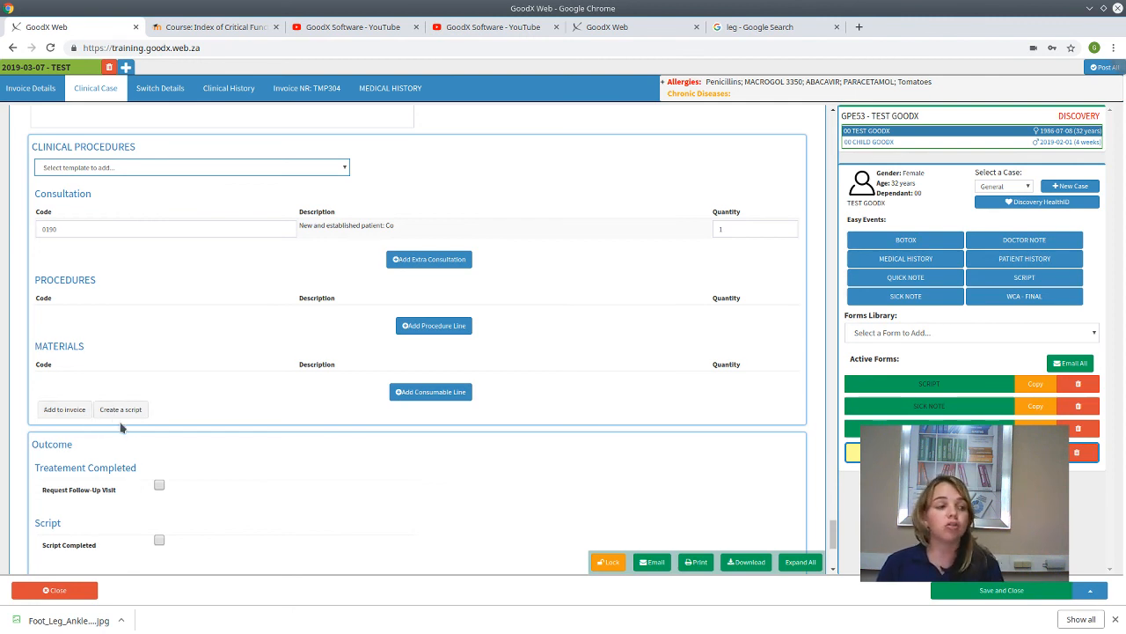
scroll(121, 483, "down", 1)
scroll(122, 482, "down", 1)
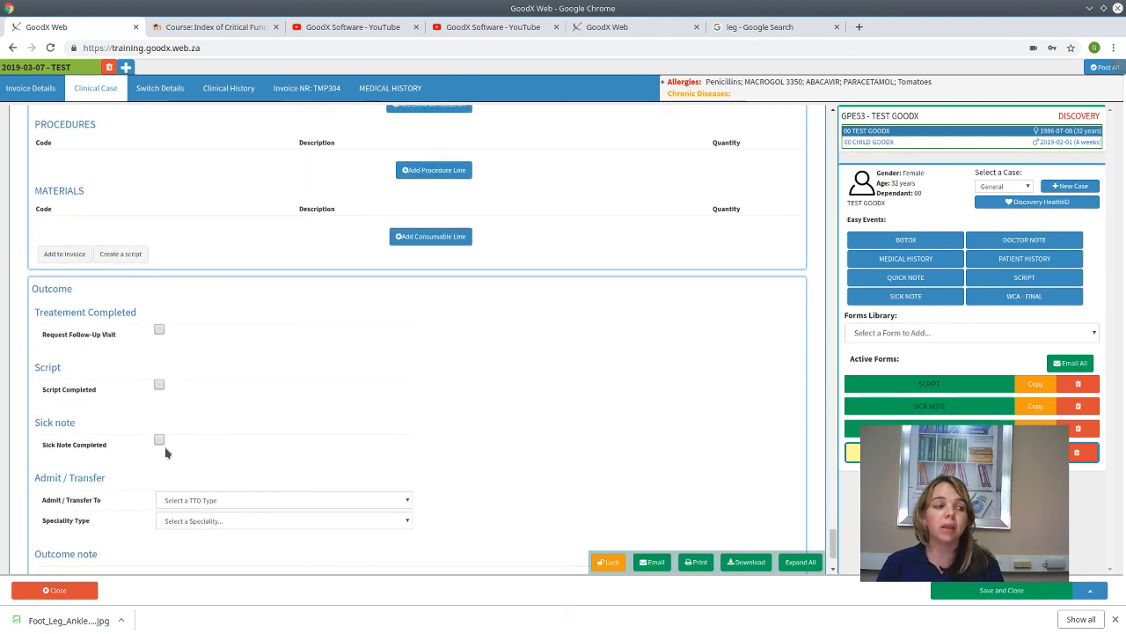
scroll(165, 452, "down", 1)
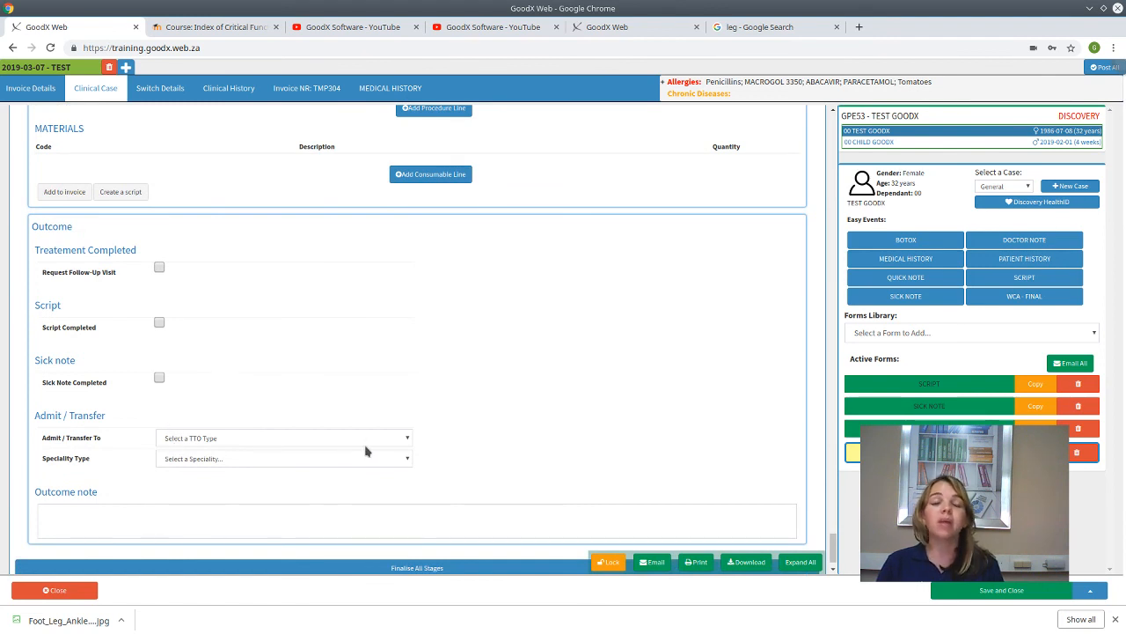
scroll(366, 451, "down", 1)
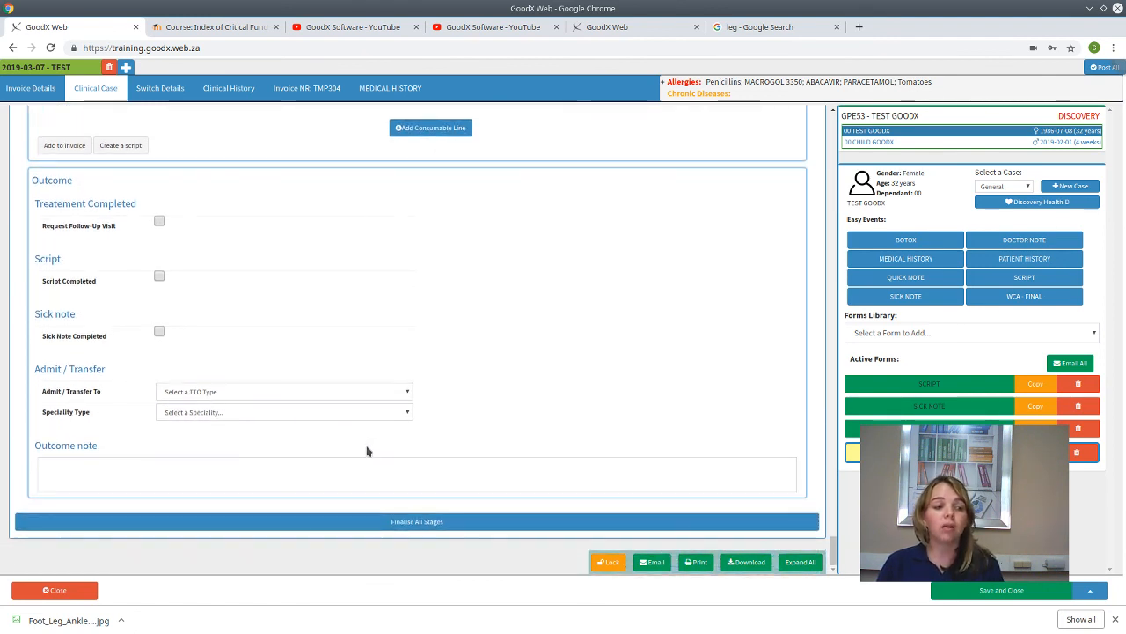
left_click(421, 523)
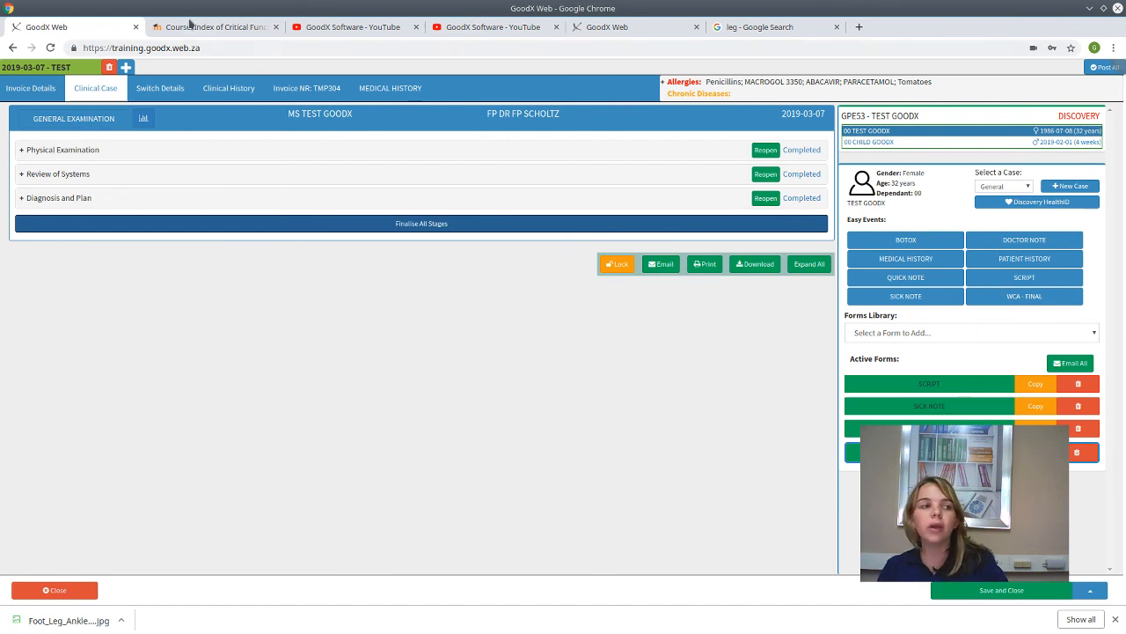
- Return to the diary, load the newest data for the changed booking, and check the 10:45 booking's clinical status indicator
left_click(196, 28)
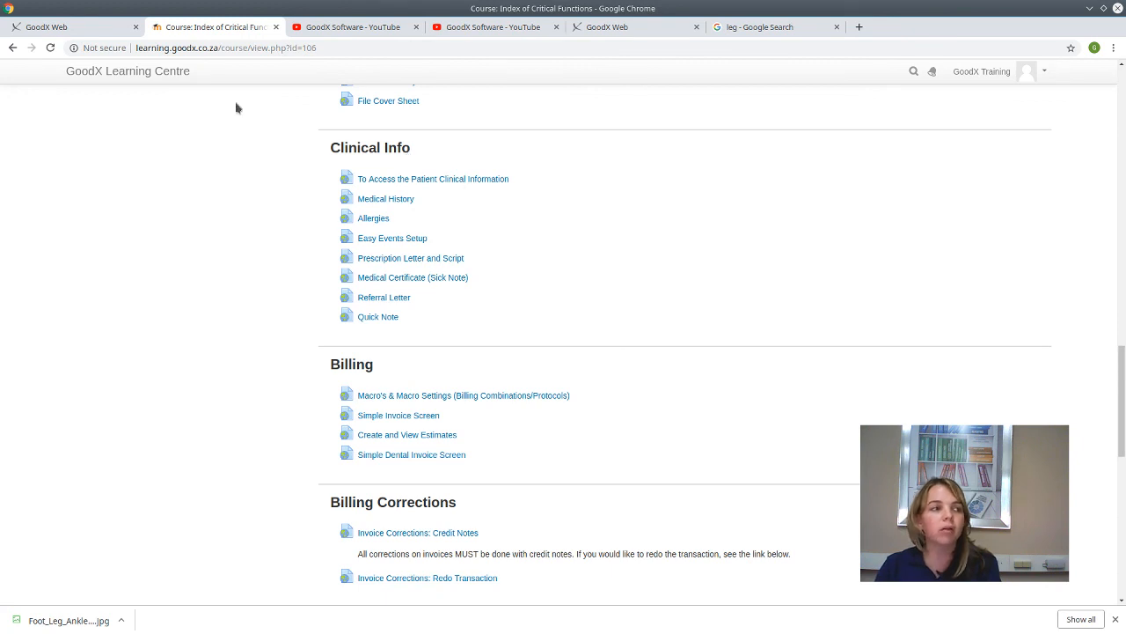
left_click(62, 29)
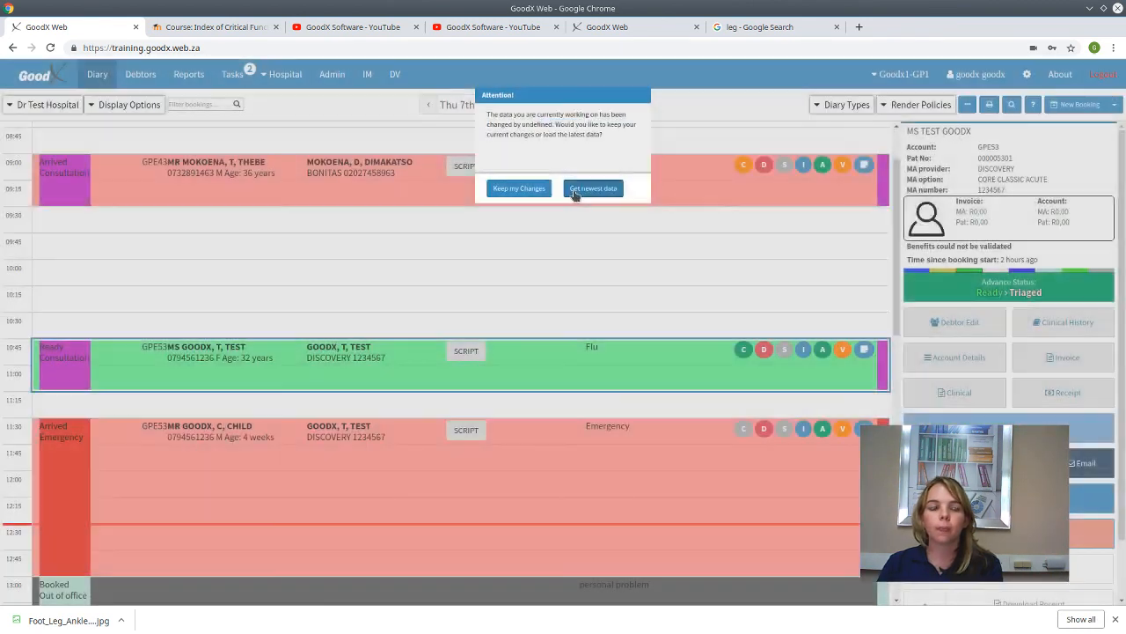
left_click(574, 191)
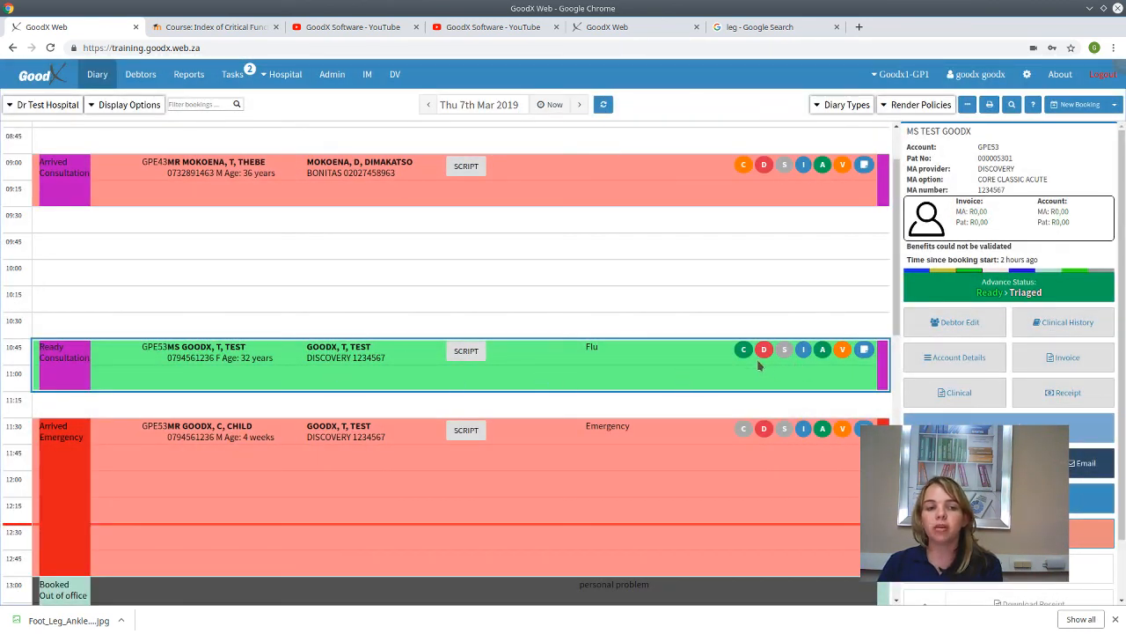
mouse_move(746, 350)
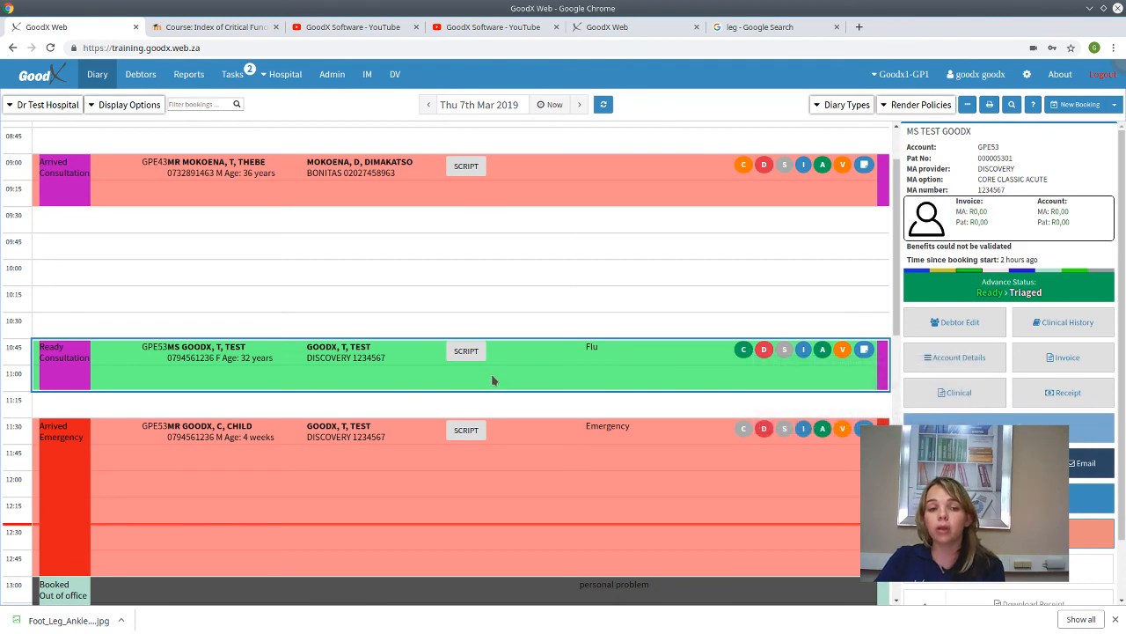
- Open the 10:45 booking's clinical record and view the sick note from its Clinical History
left_click(977, 395)
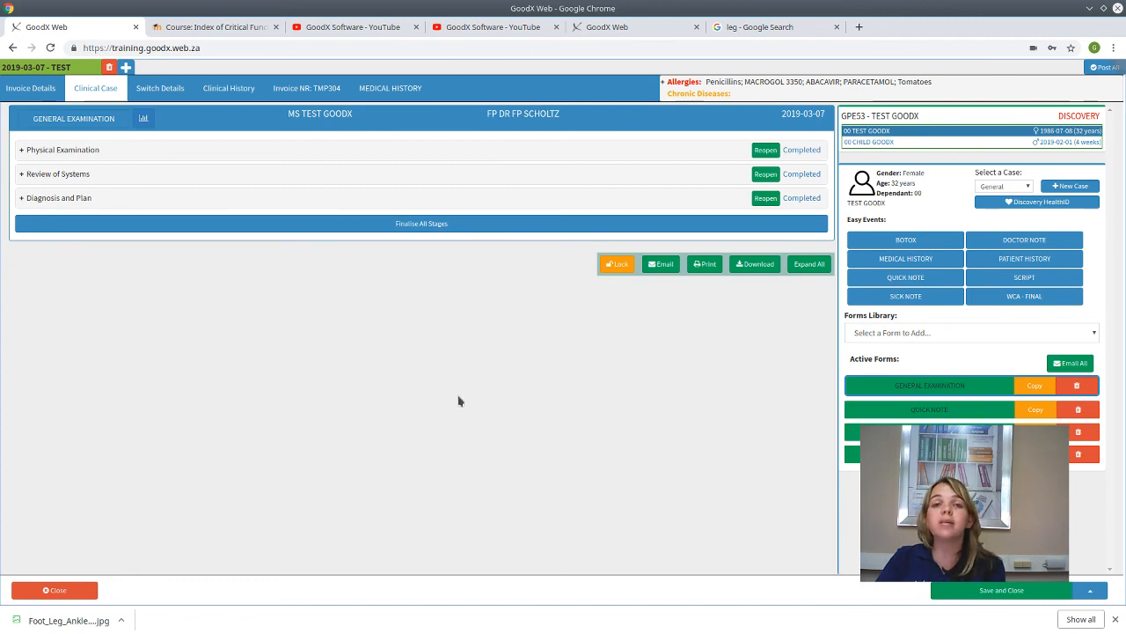
left_click(54, 590)
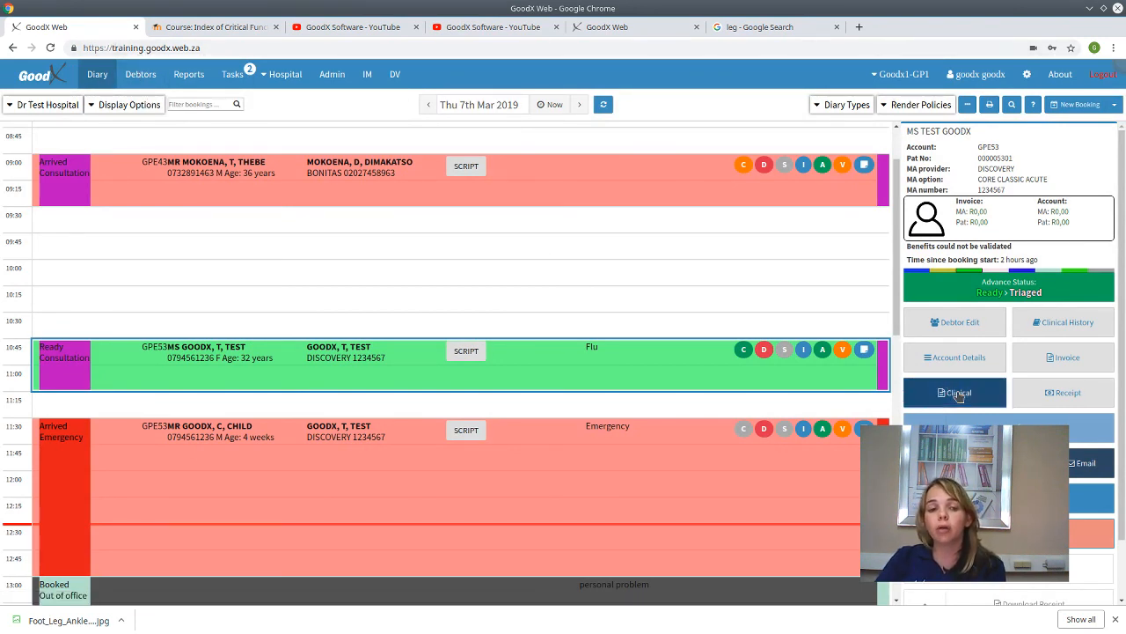
left_click(958, 392)
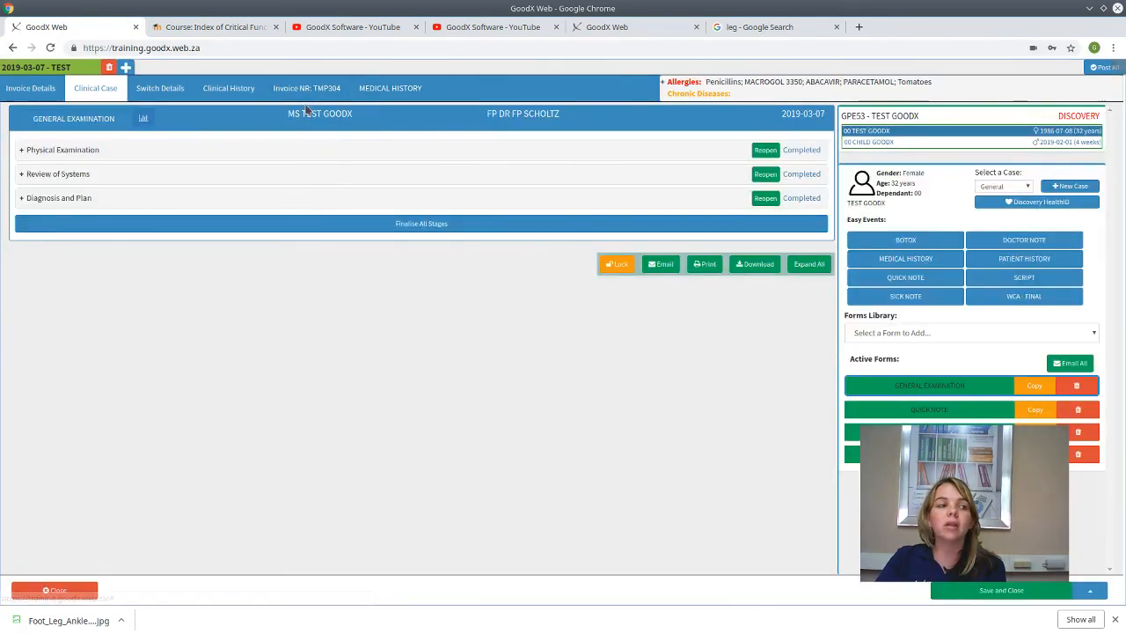
left_click(213, 92)
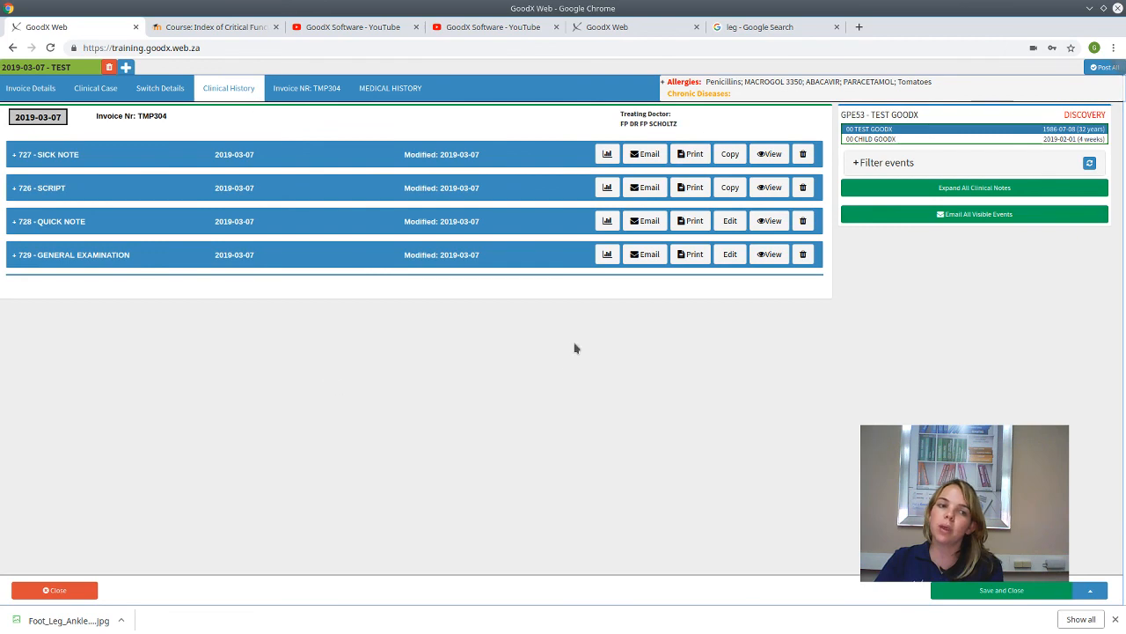
left_click(771, 155)
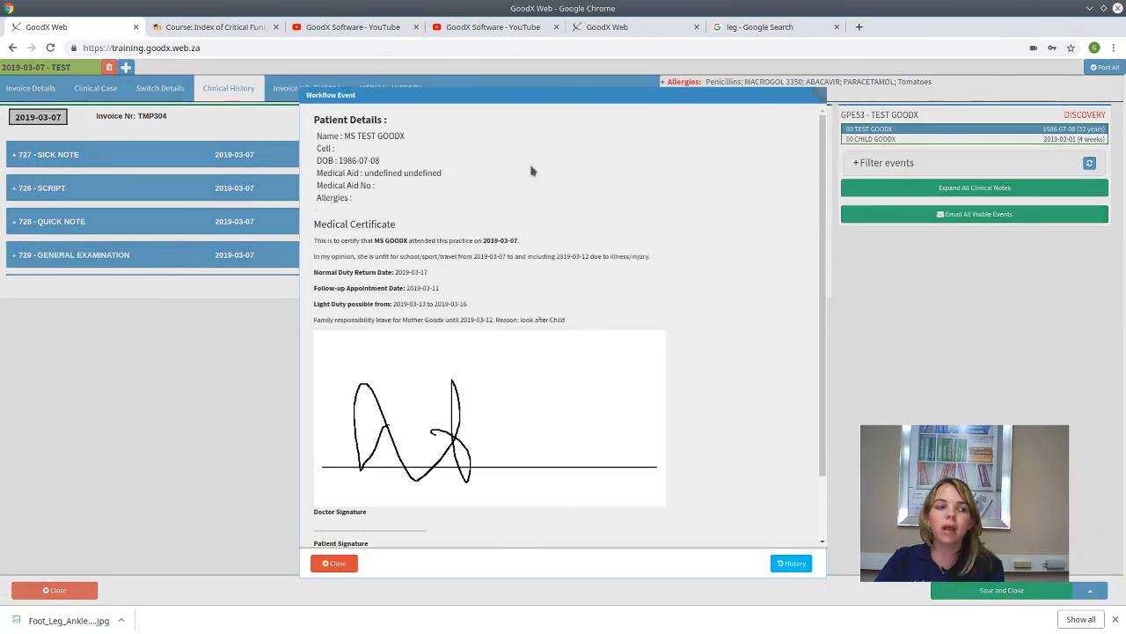
left_click(335, 564)
- Expand the General Examination and Quick Note history entries to read their summaries, and close the clinical record
left_click(115, 256)
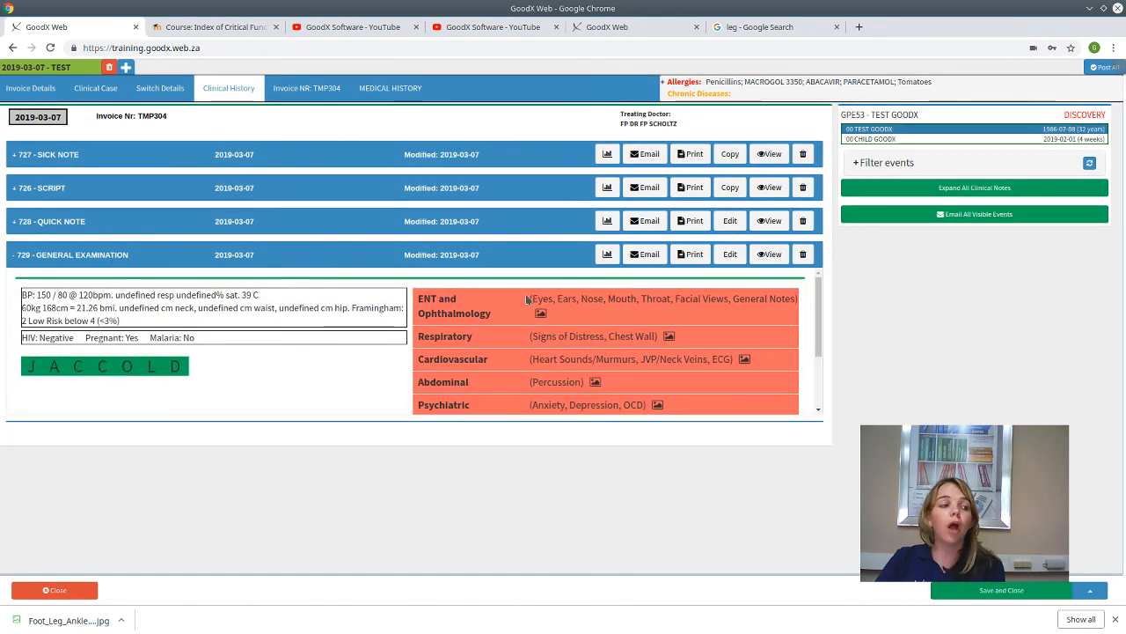
scroll(410, 409, "down", 2)
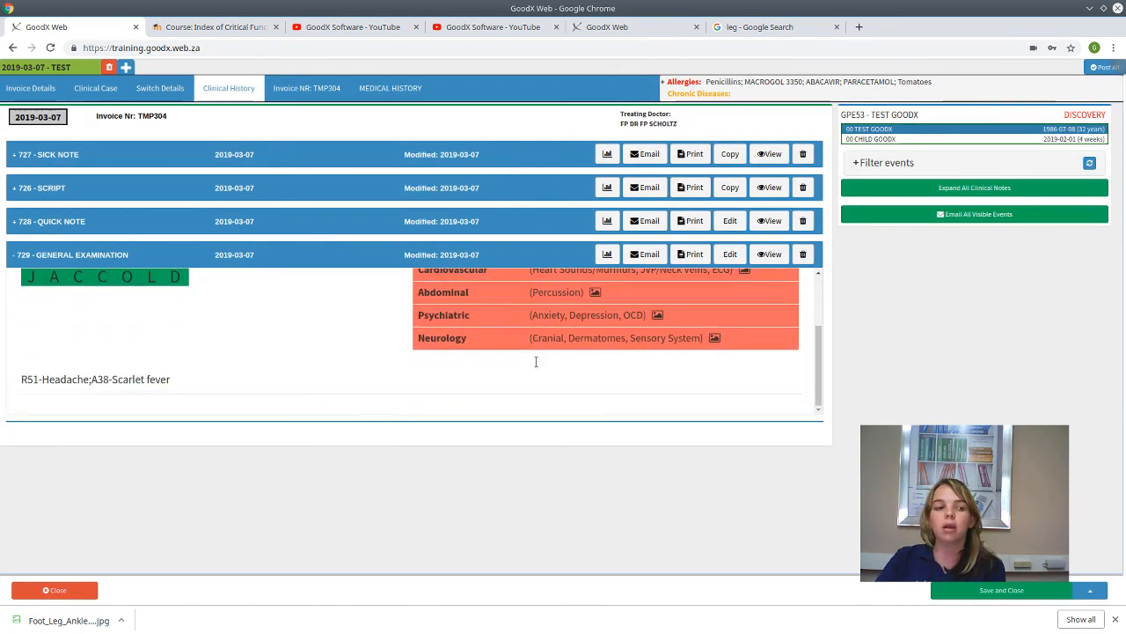
scroll(381, 401, "up", 3)
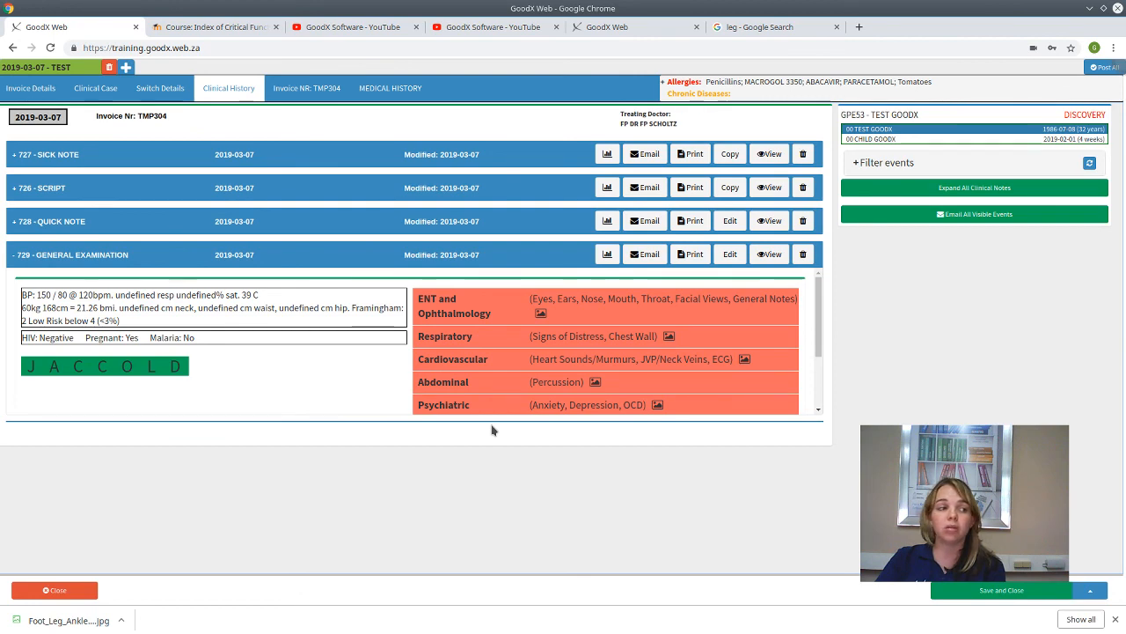
left_click(61, 225)
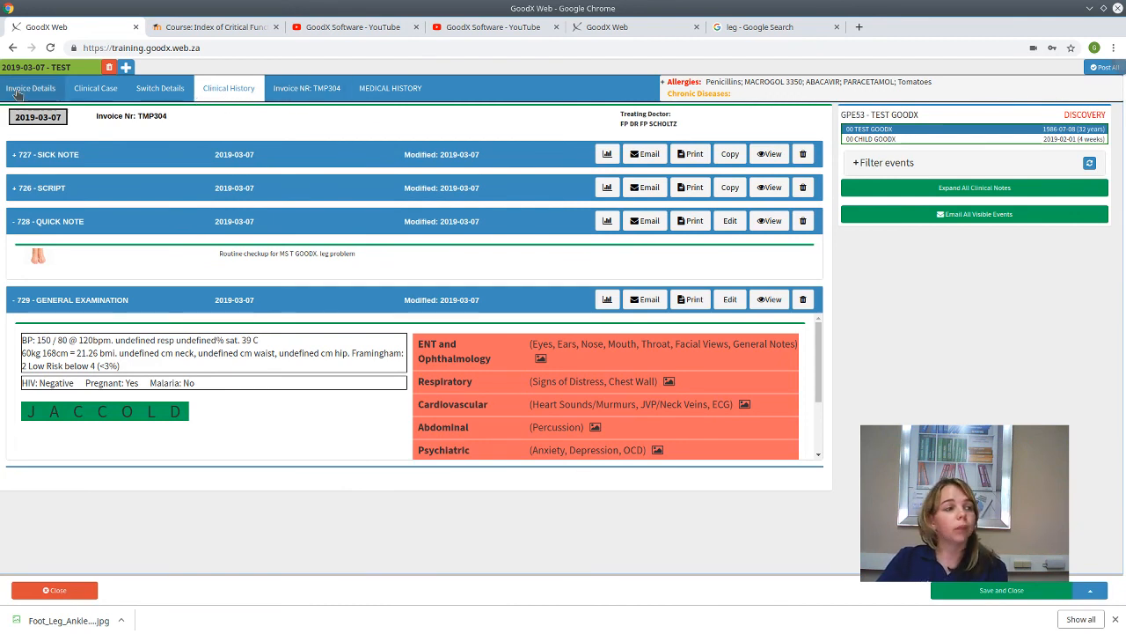
left_click(53, 593)
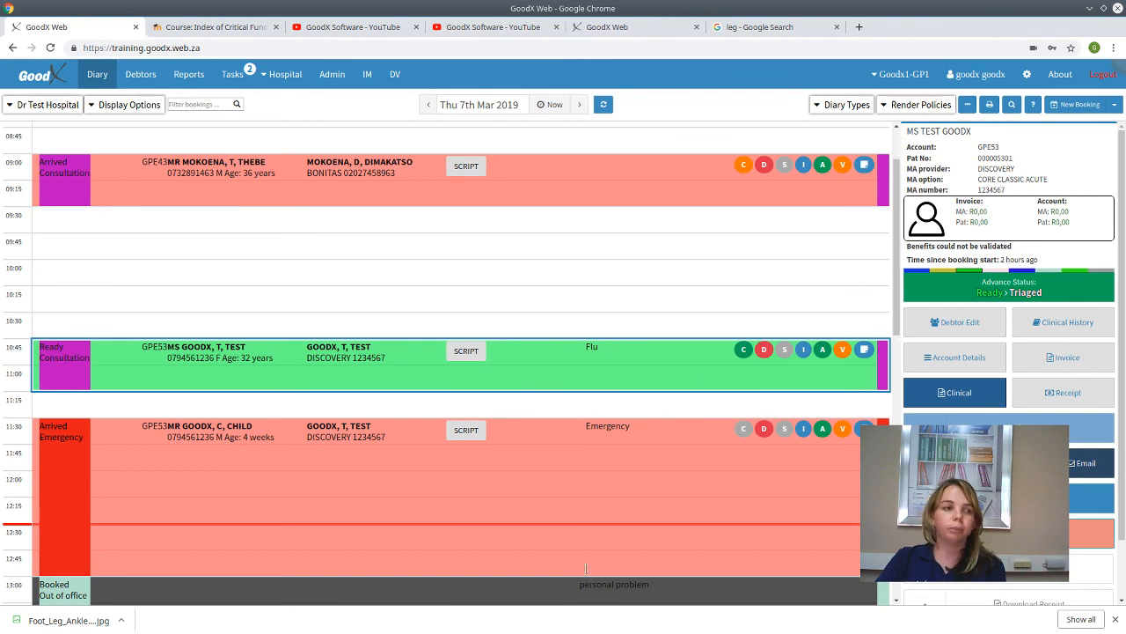
left_click(195, 27)
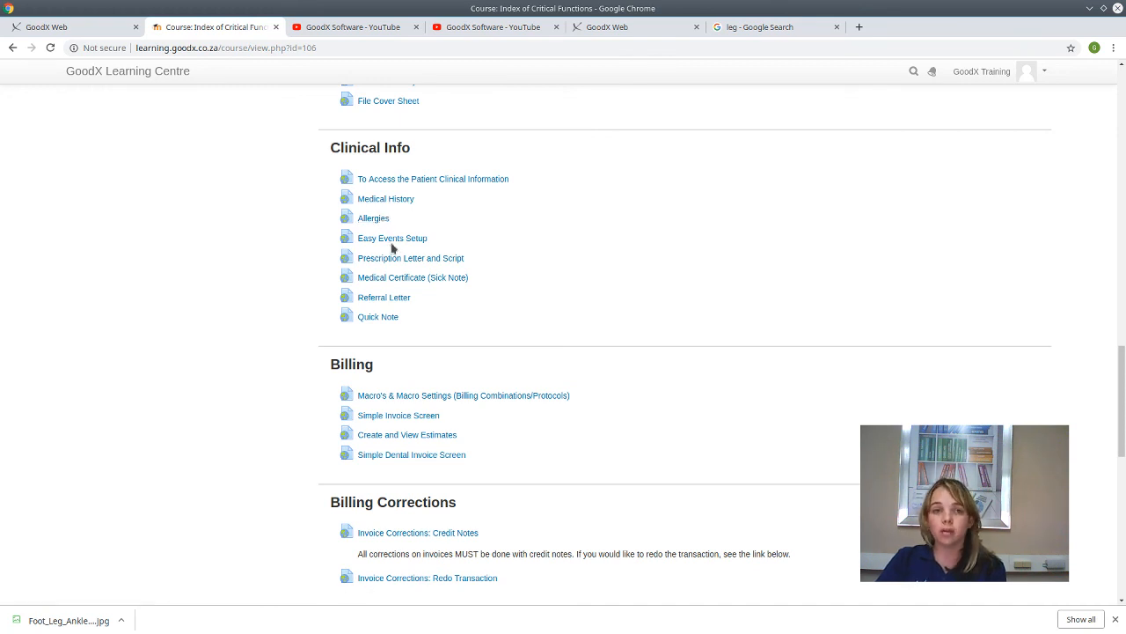
left_click(13, 29)
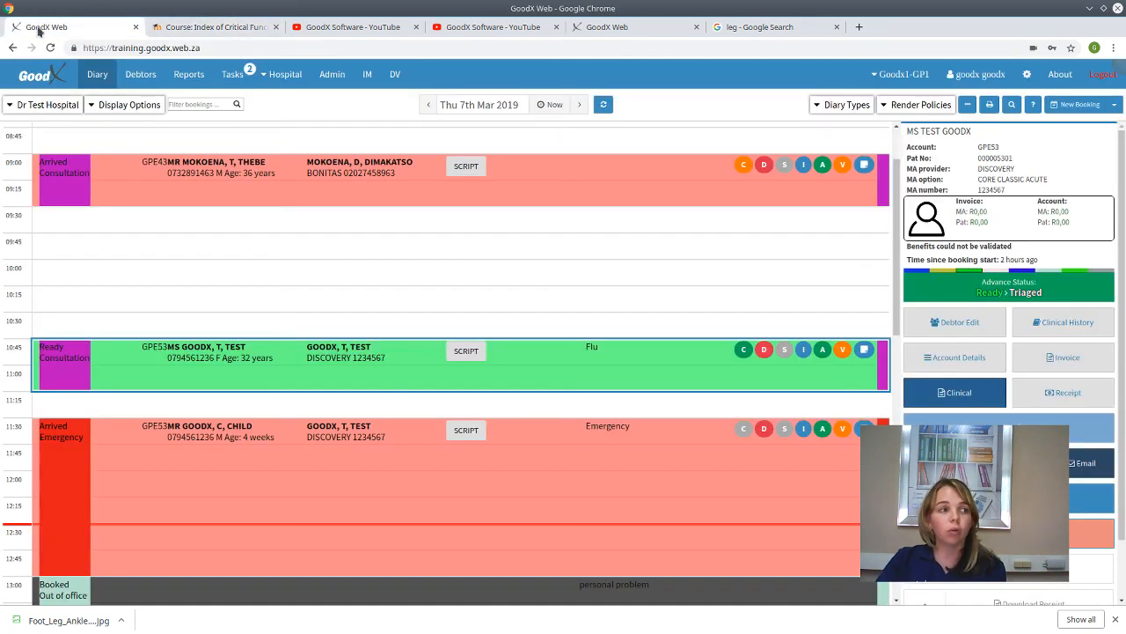
left_click(964, 390)
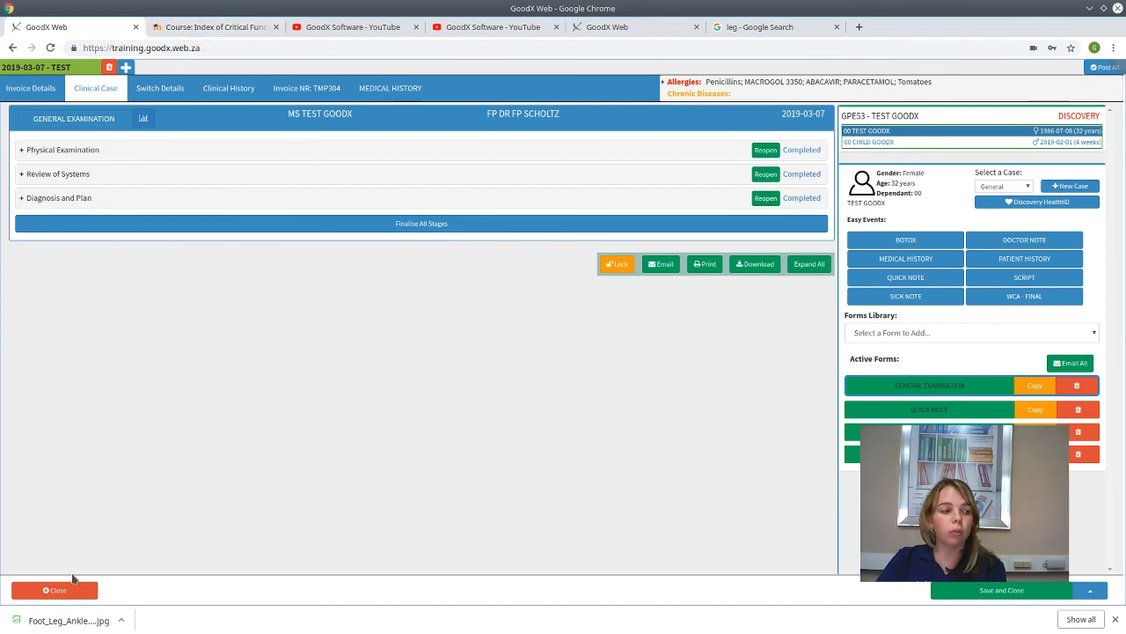
left_click(54, 590)
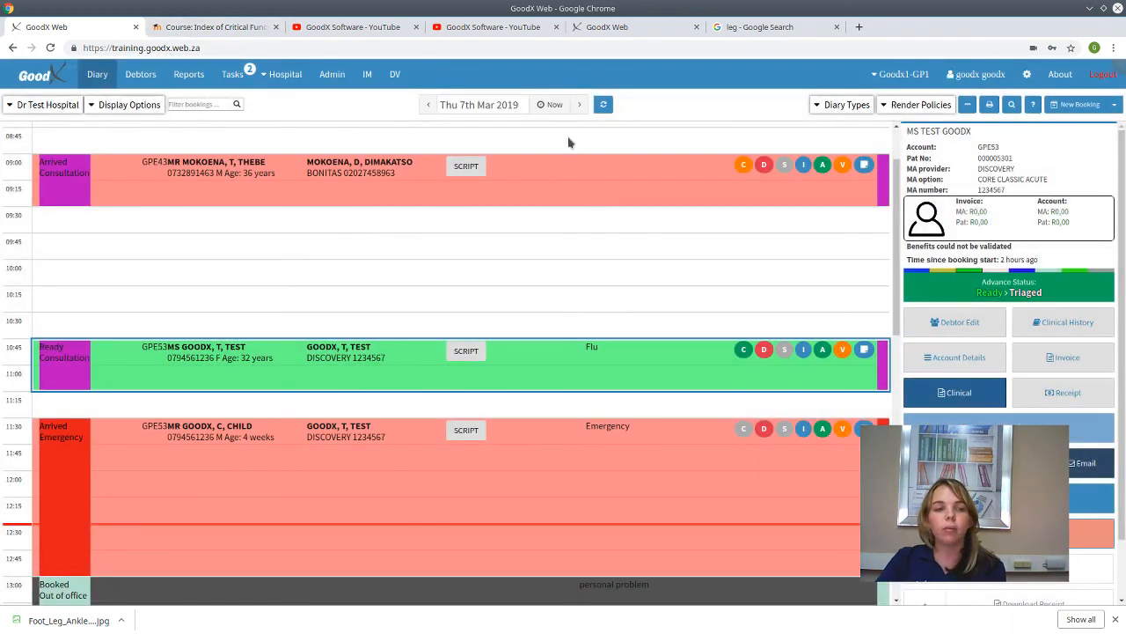
left_click(172, 31)
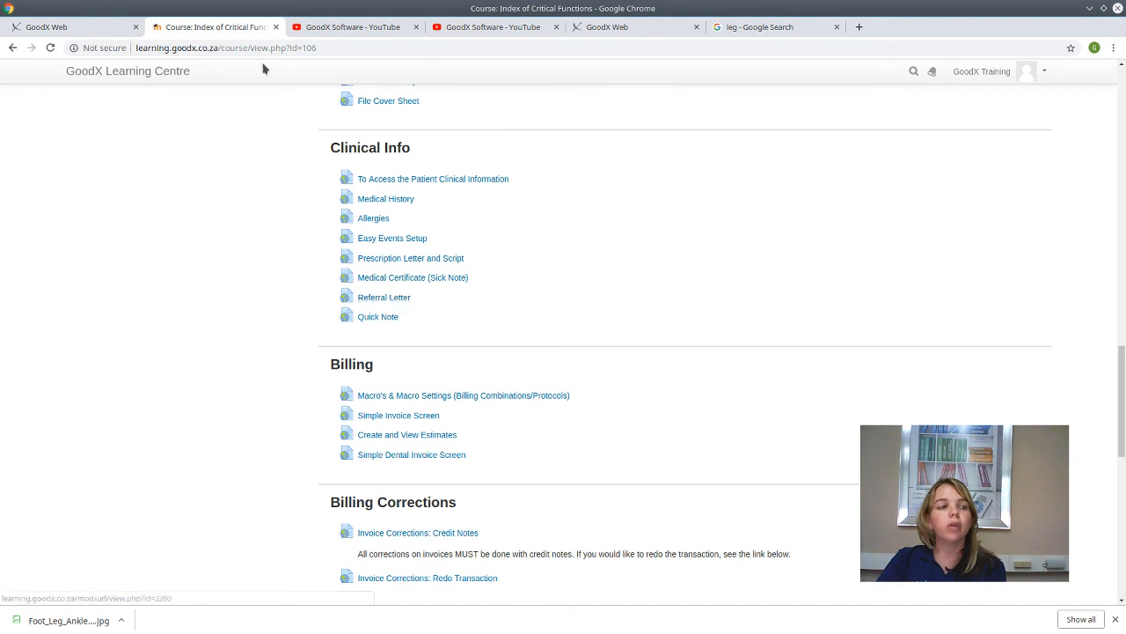
left_click(50, 26)
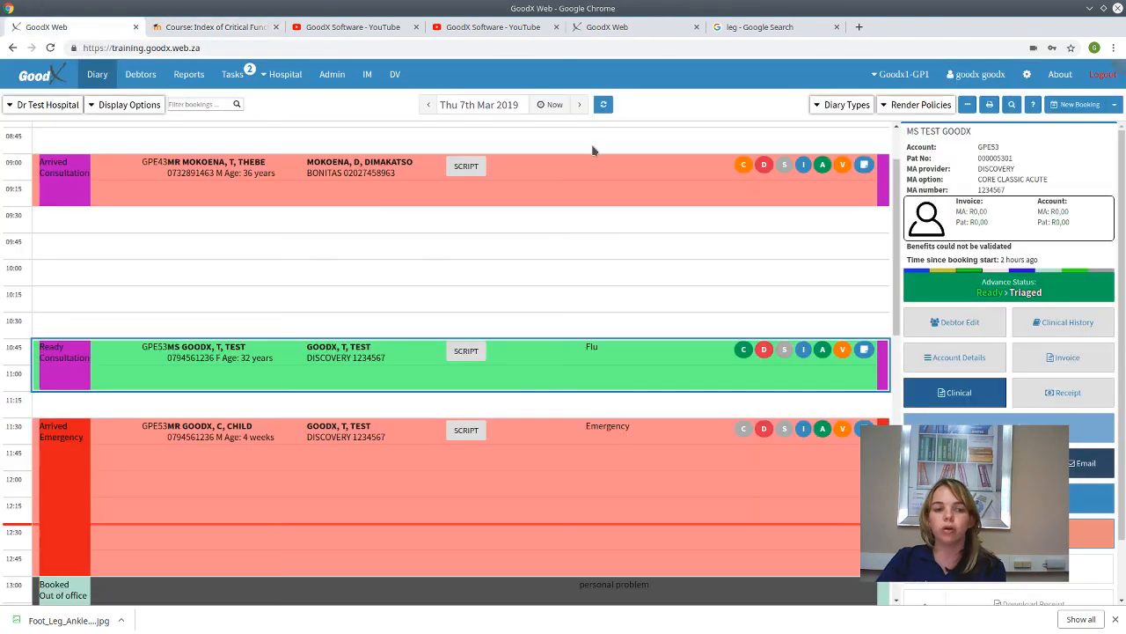
- Open the 10:45 booking's clinical record, add a Report form from the Forms Library and delete it again
left_click(938, 403)
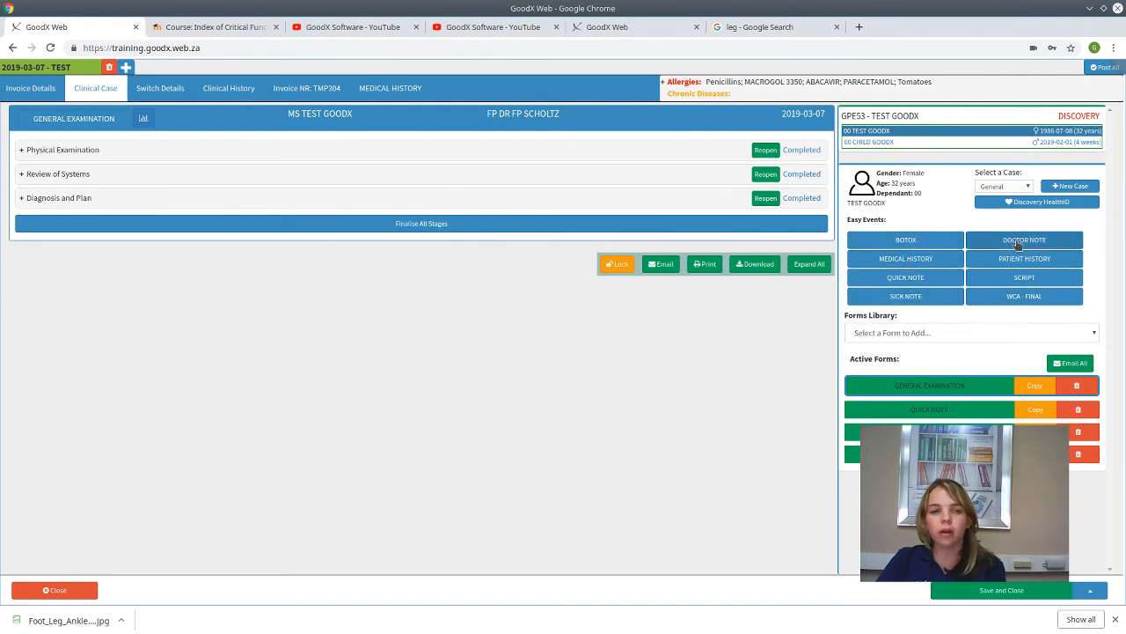
left_click(948, 334)
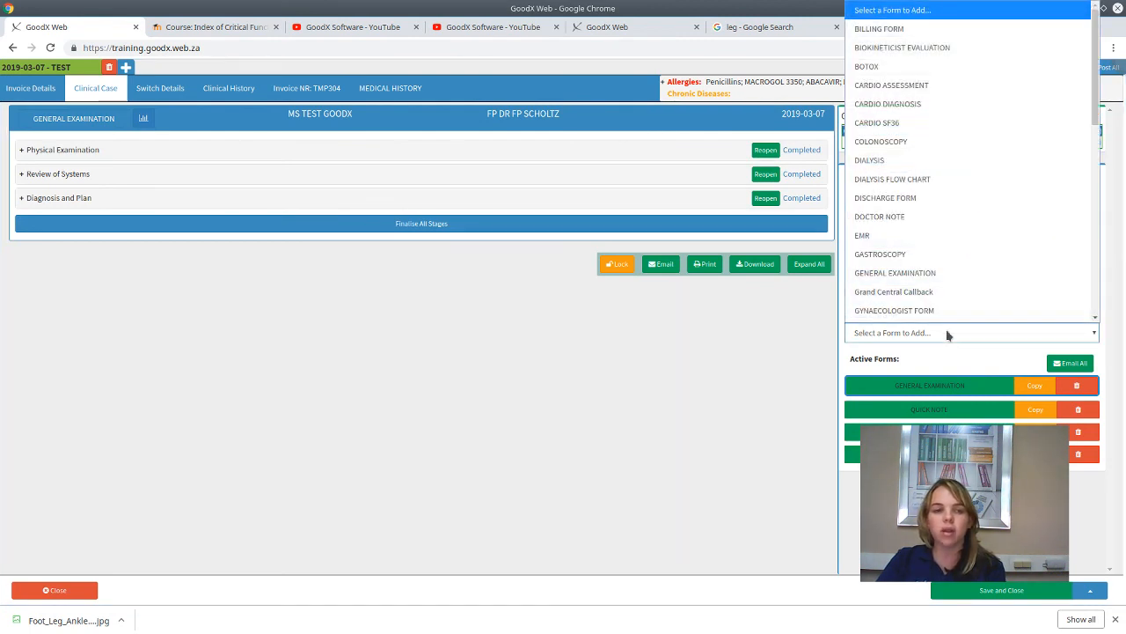
key("r")
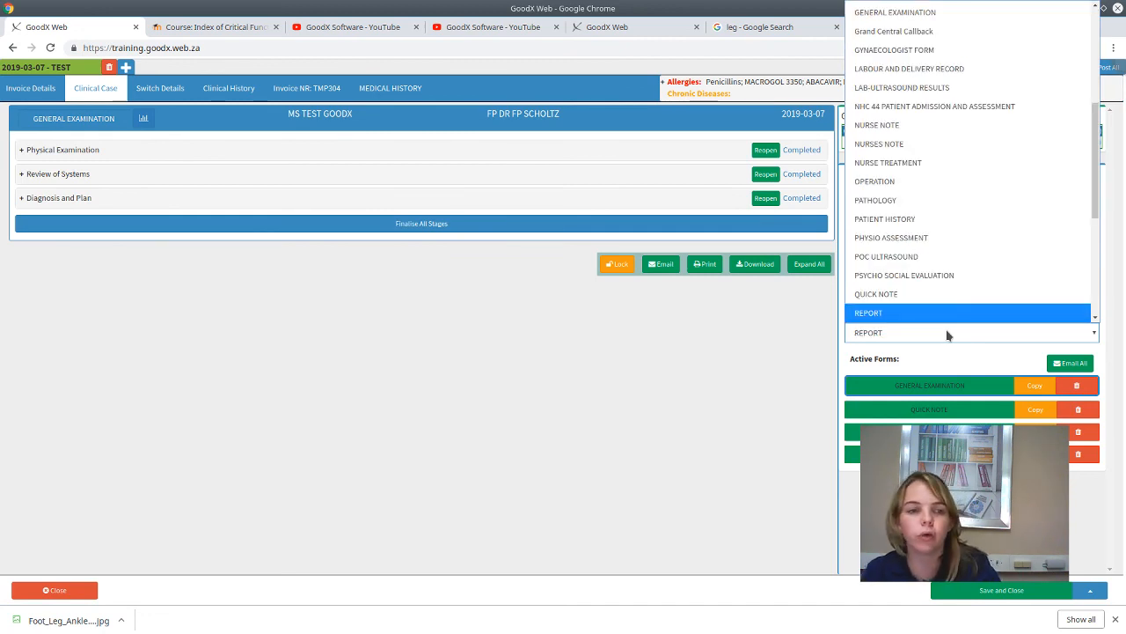
left_click(963, 321)
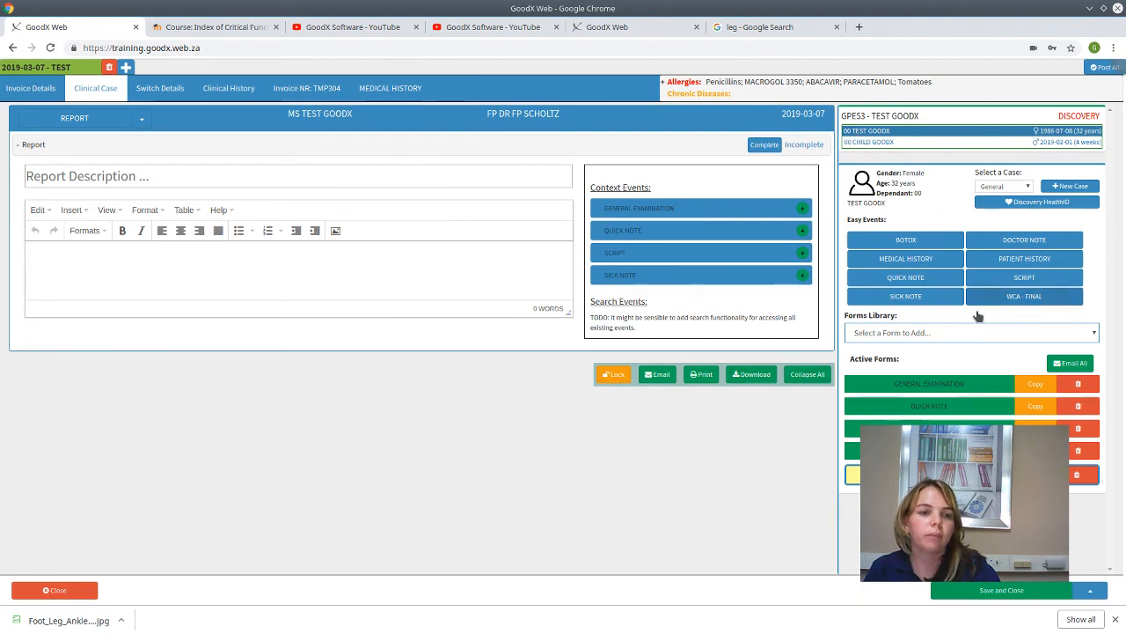
left_click(1077, 474)
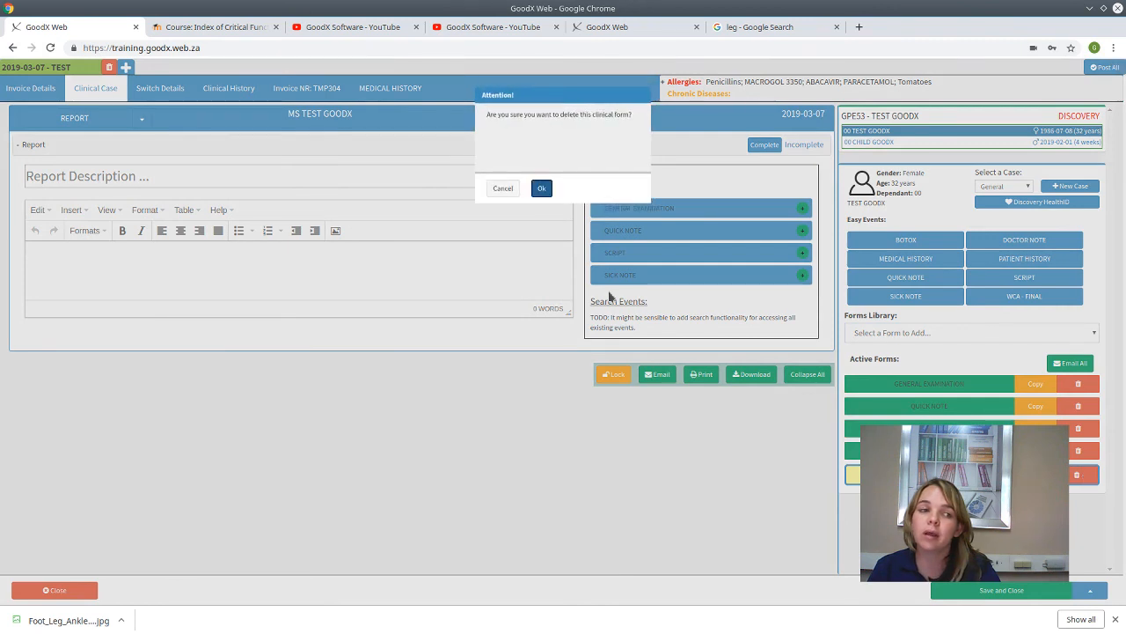
left_click(541, 190)
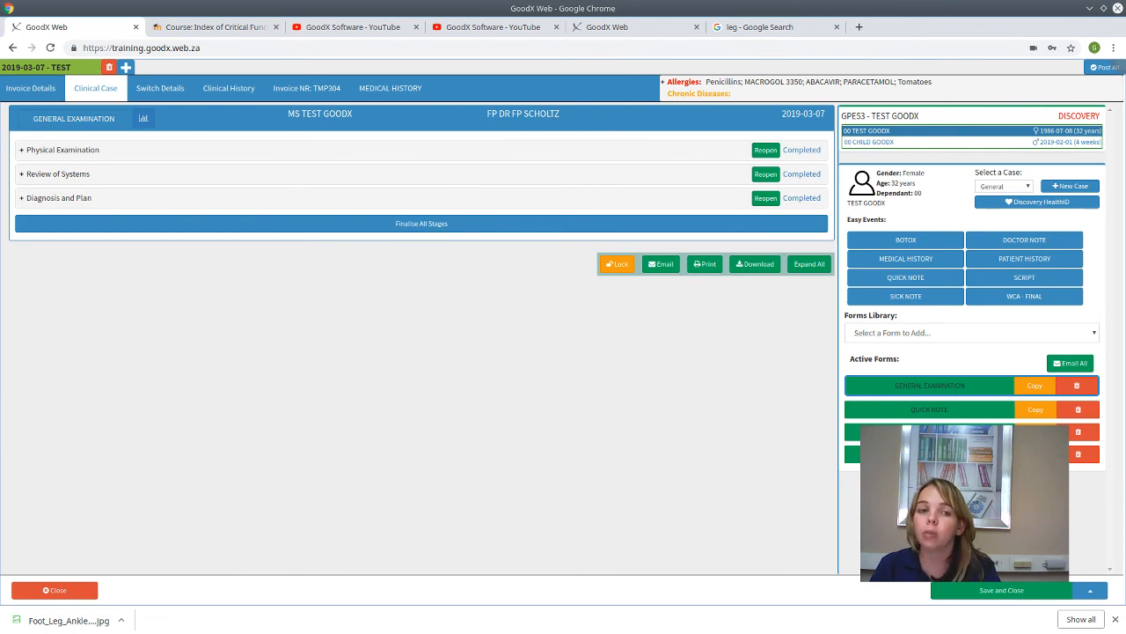
- Look through the forms available in the Forms Library without adding one
left_click(964, 332)
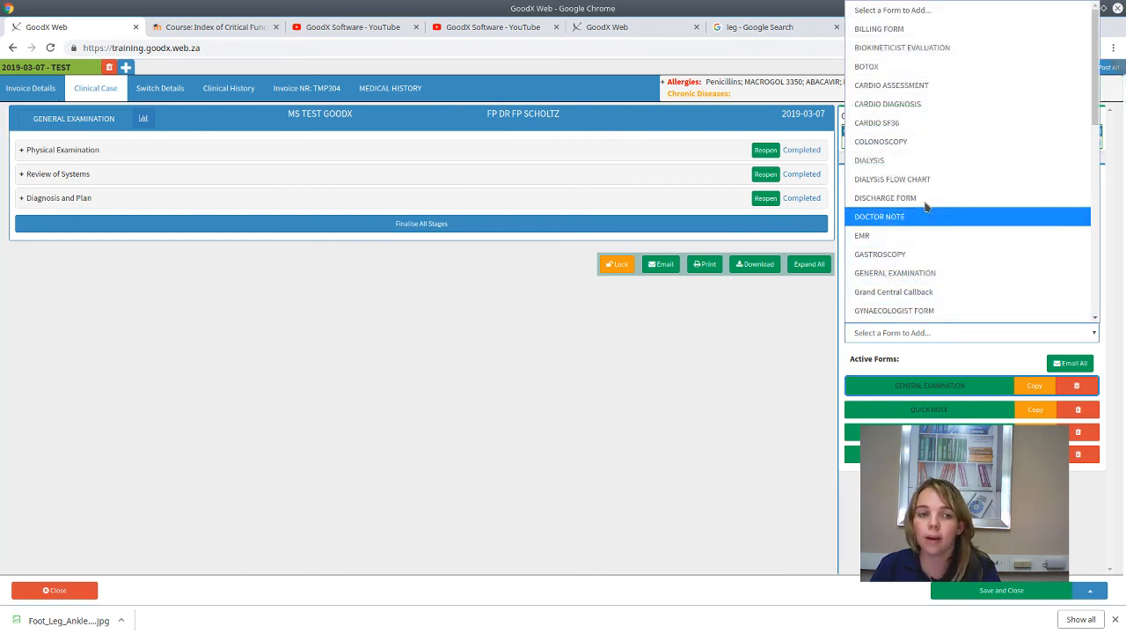
scroll(926, 206, "down", 10)
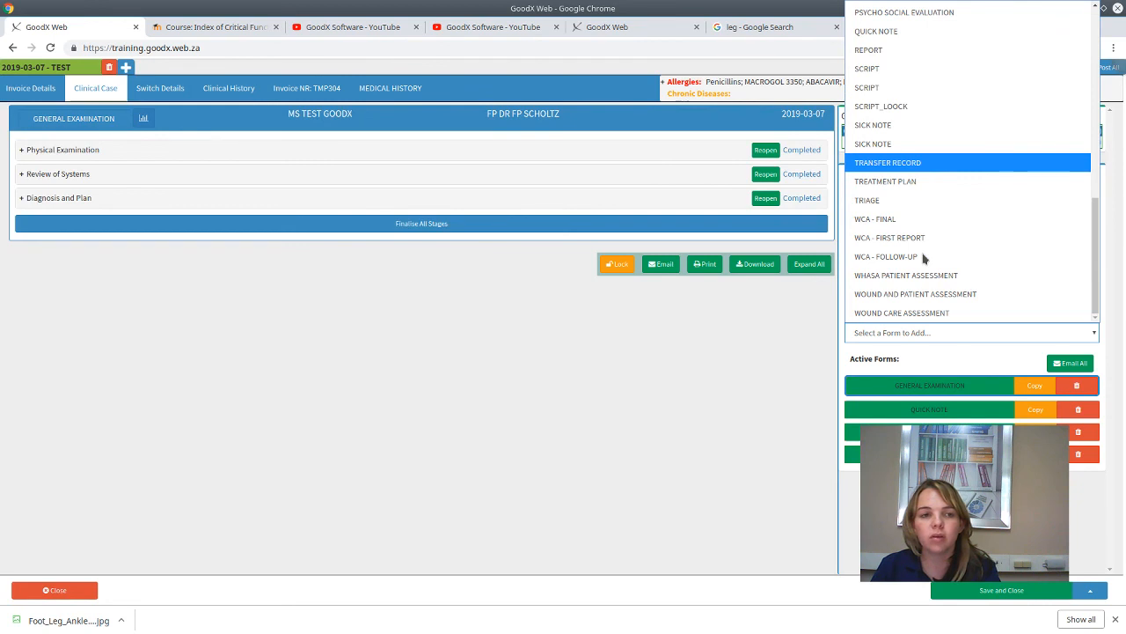
scroll(924, 258, "up", 1)
scroll(924, 257, "up", 1)
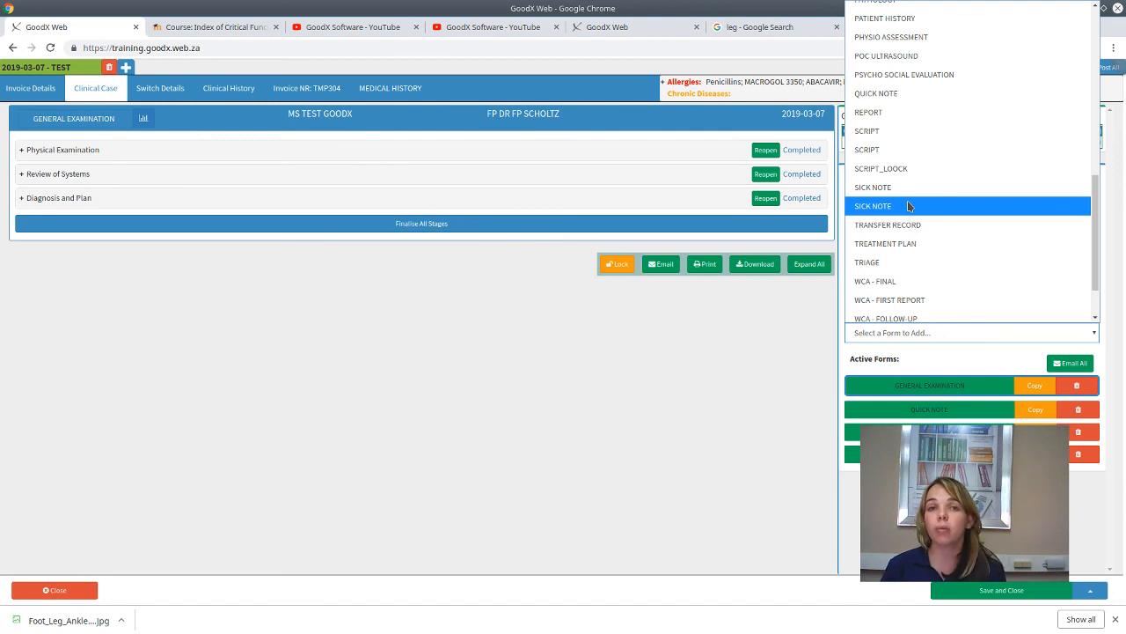
left_click(734, 397)
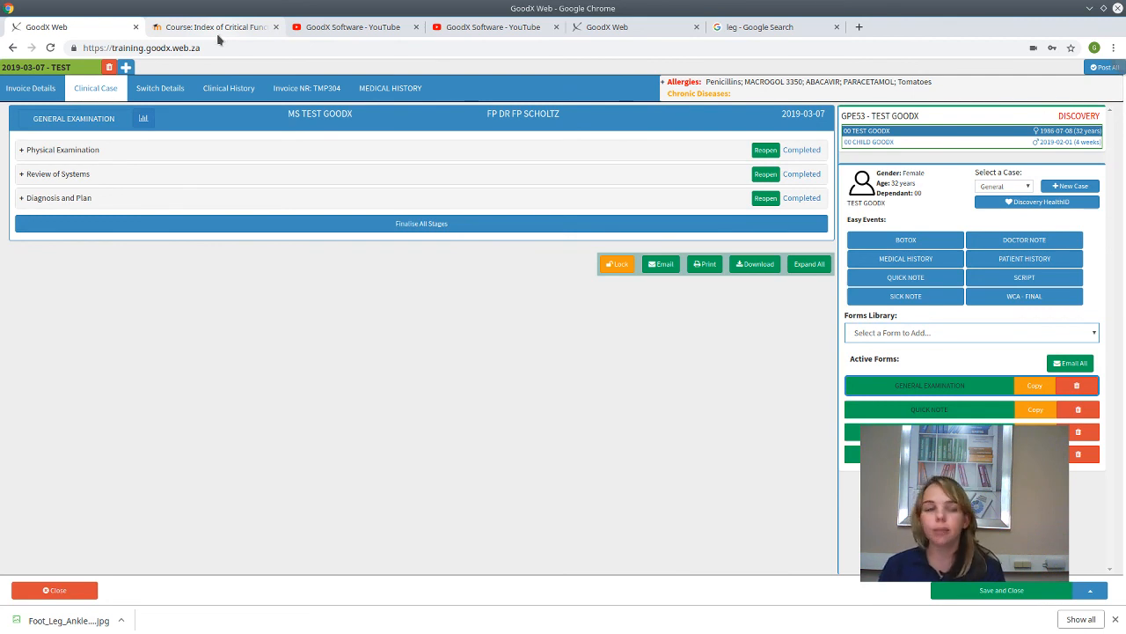
- Switch to the GoodX Learning Centre course index and look at its Billing topics
left_click(184, 26)
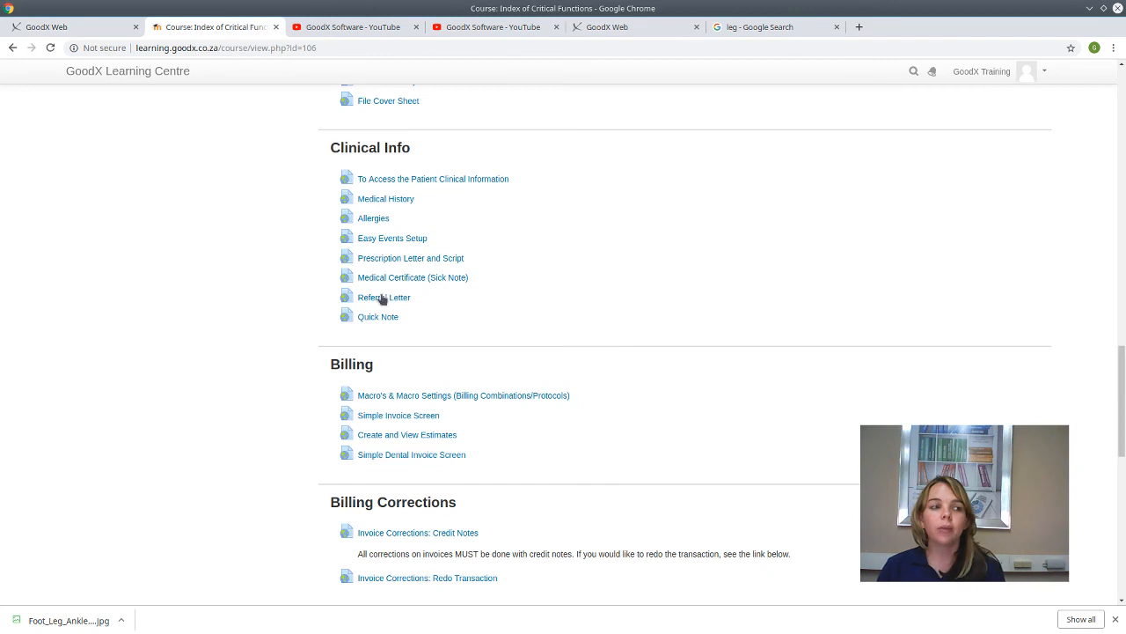
scroll(382, 299, "down", 1)
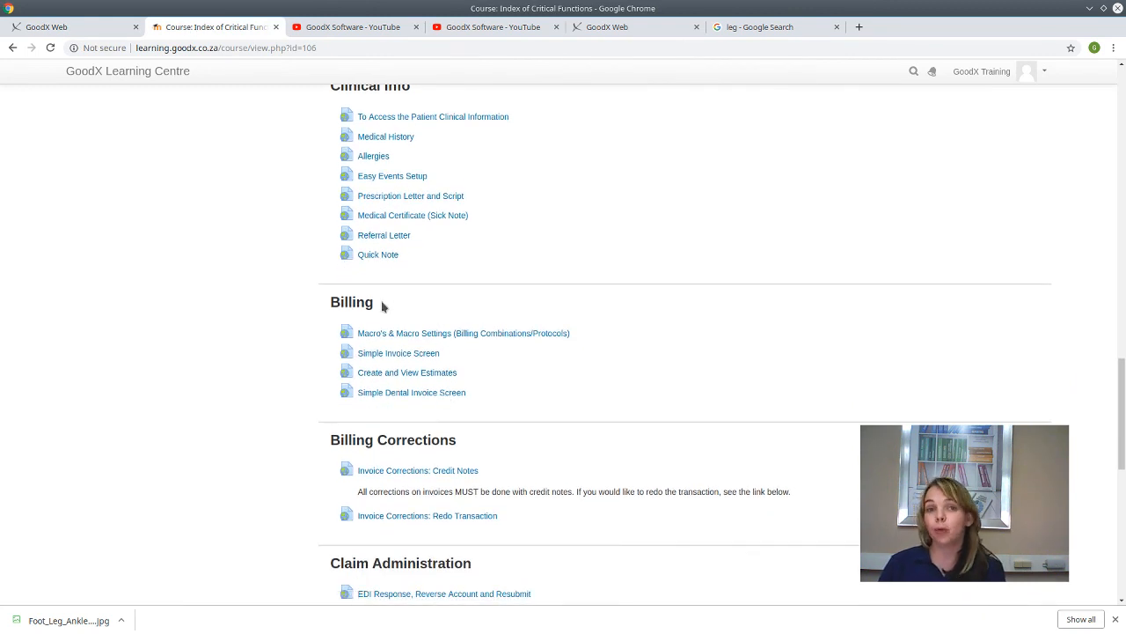